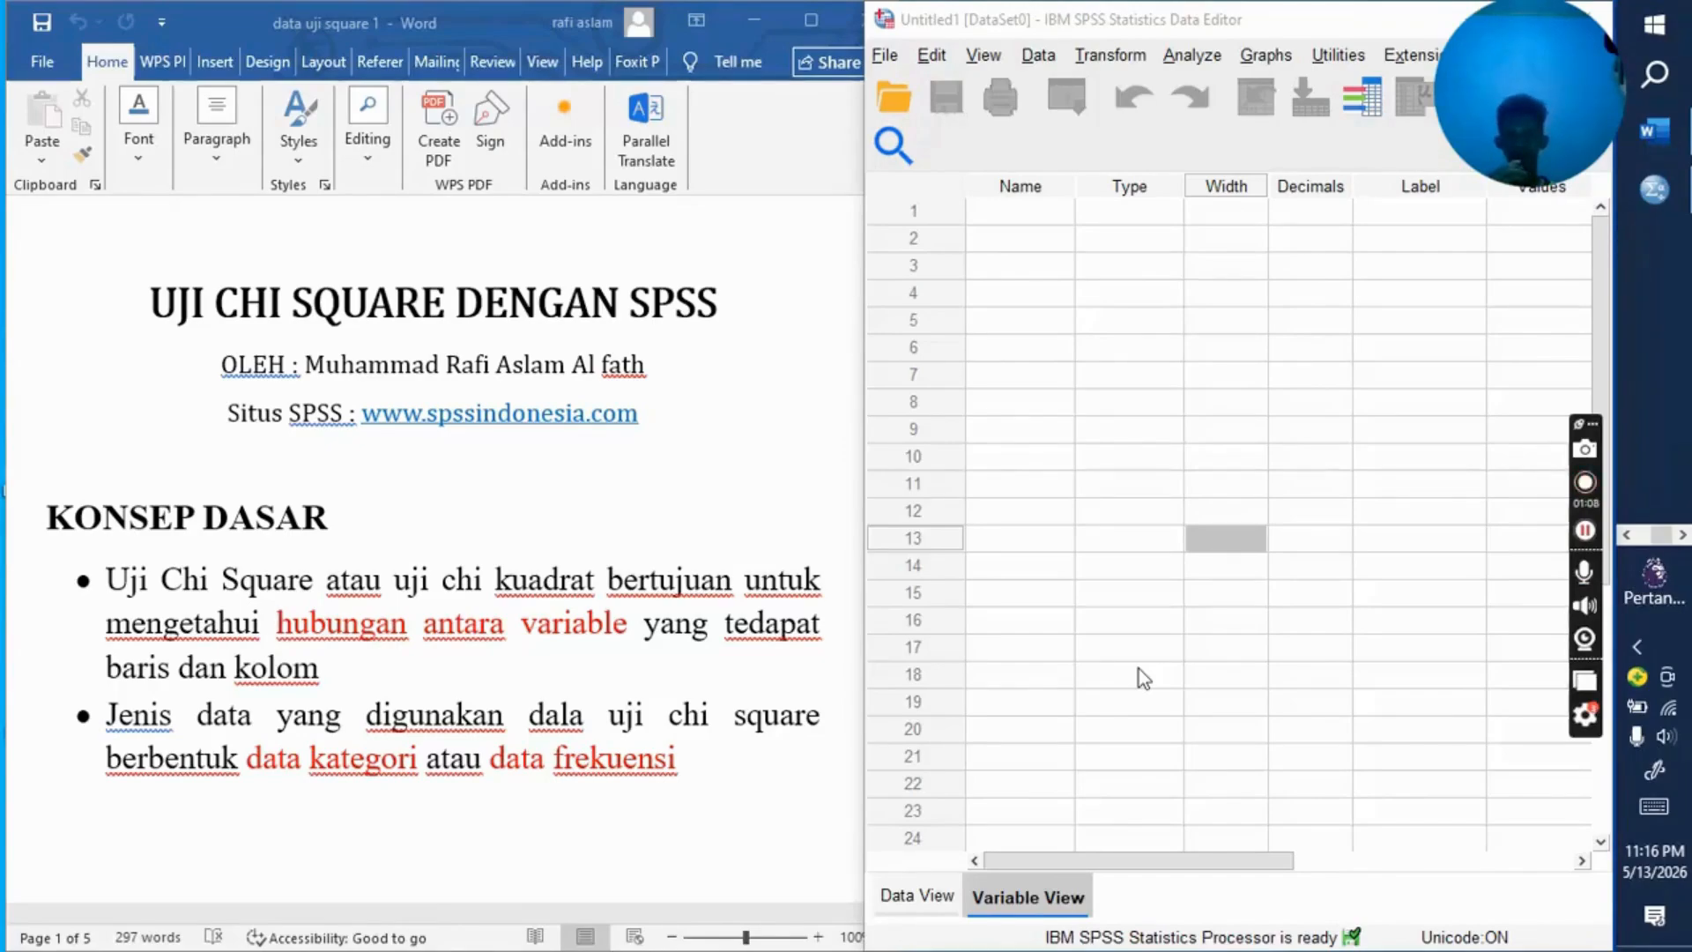
# Step: Read the example problem and its contingency table of rotation speed and vibration level in the Word document
pyautogui.scroll(-3, 807, 668)
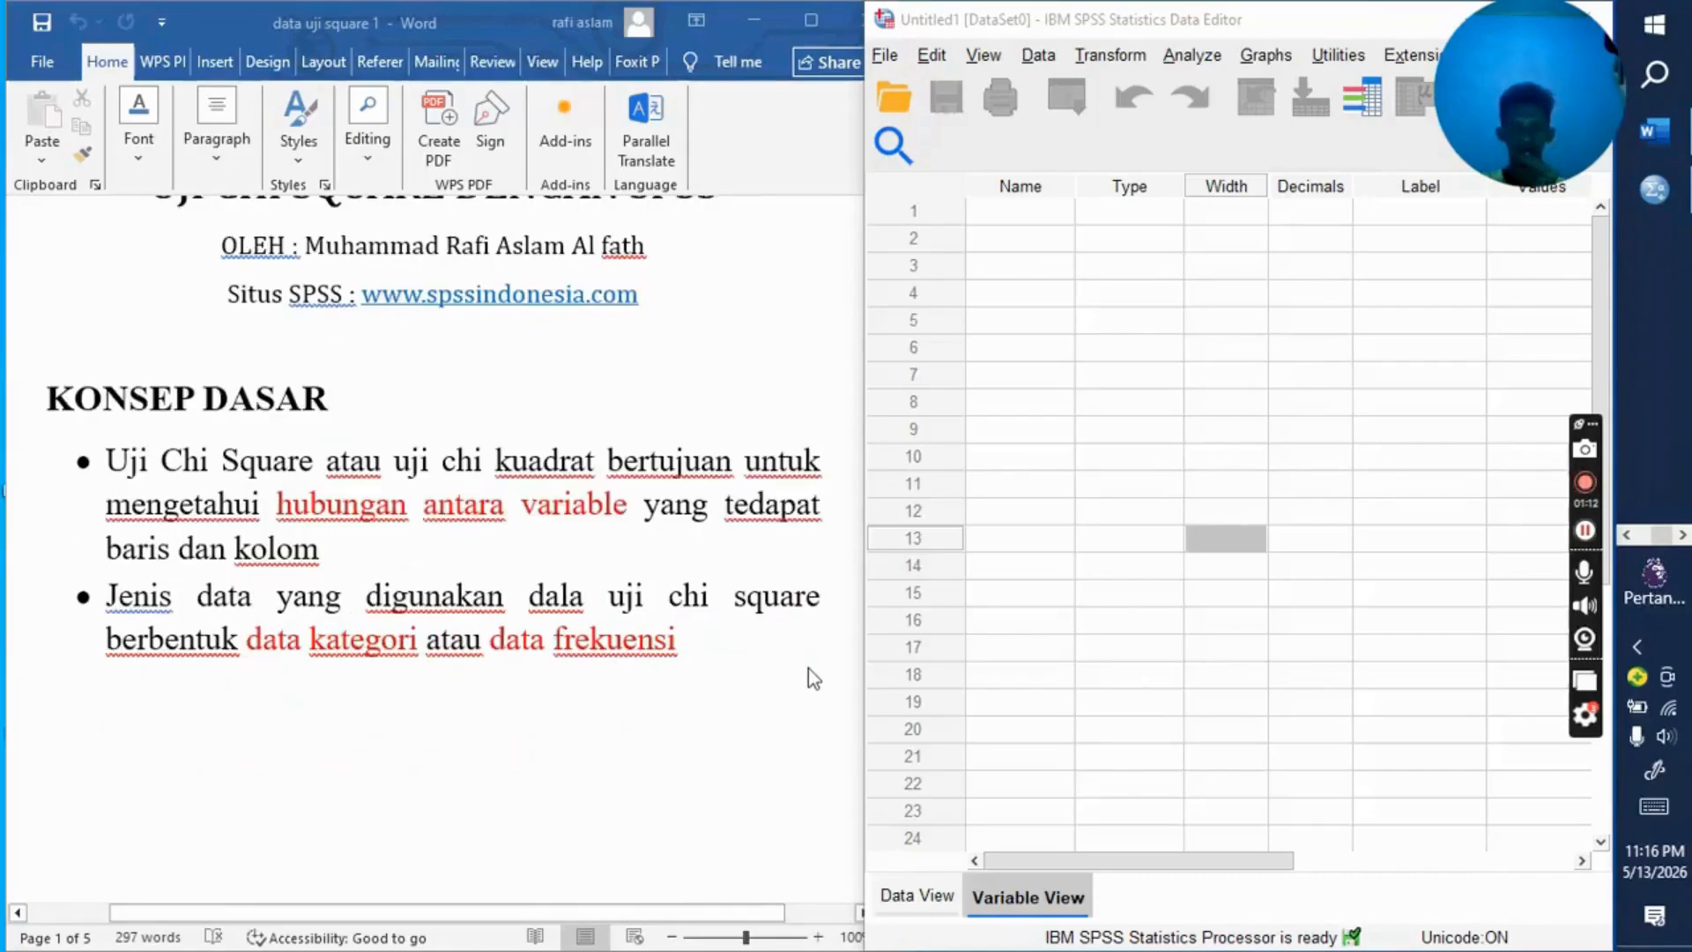
pyautogui.scroll(-10, 807, 668)
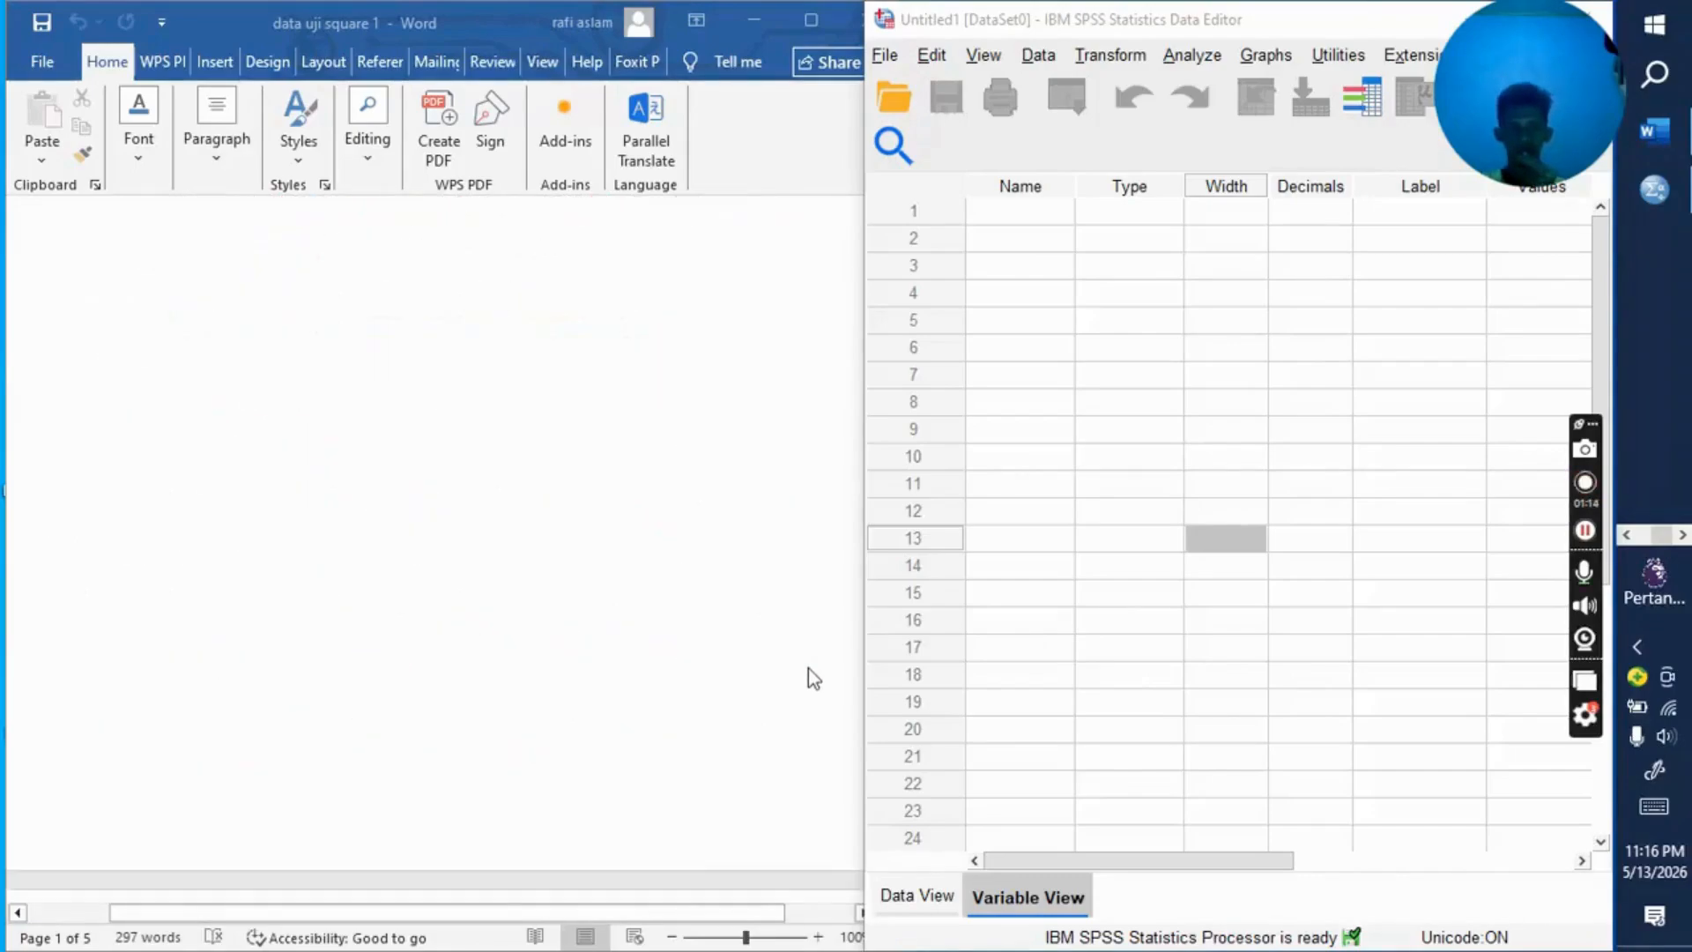
pyautogui.scroll(-3, 807, 668)
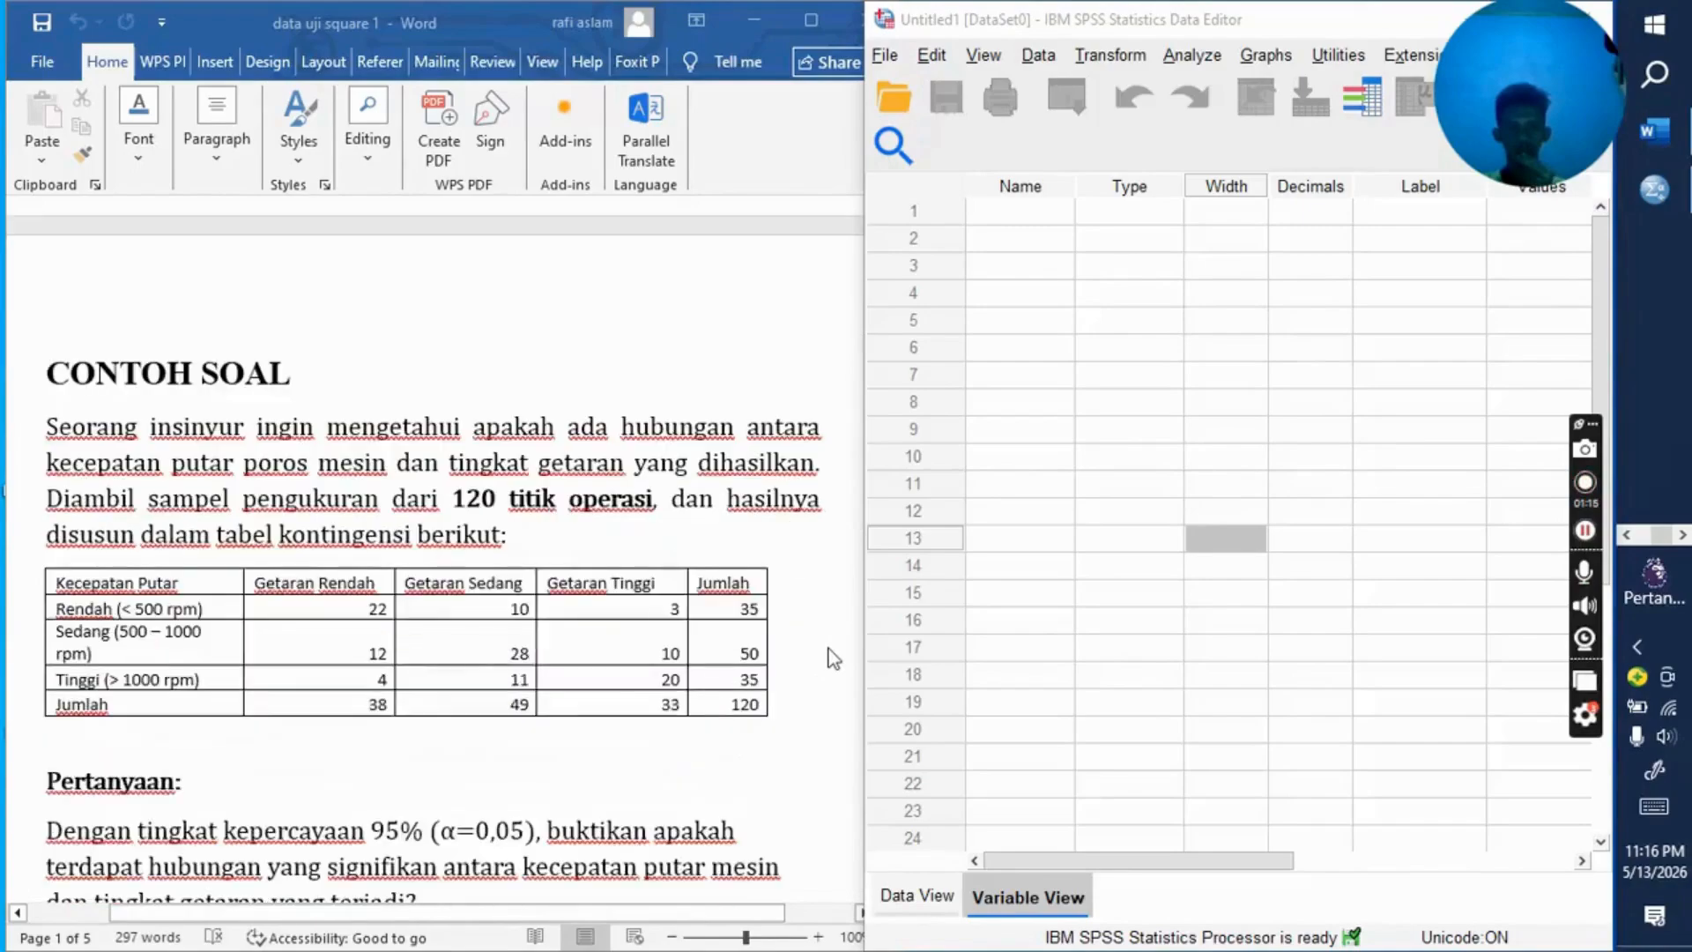
pyautogui.scroll(-1, 834, 659)
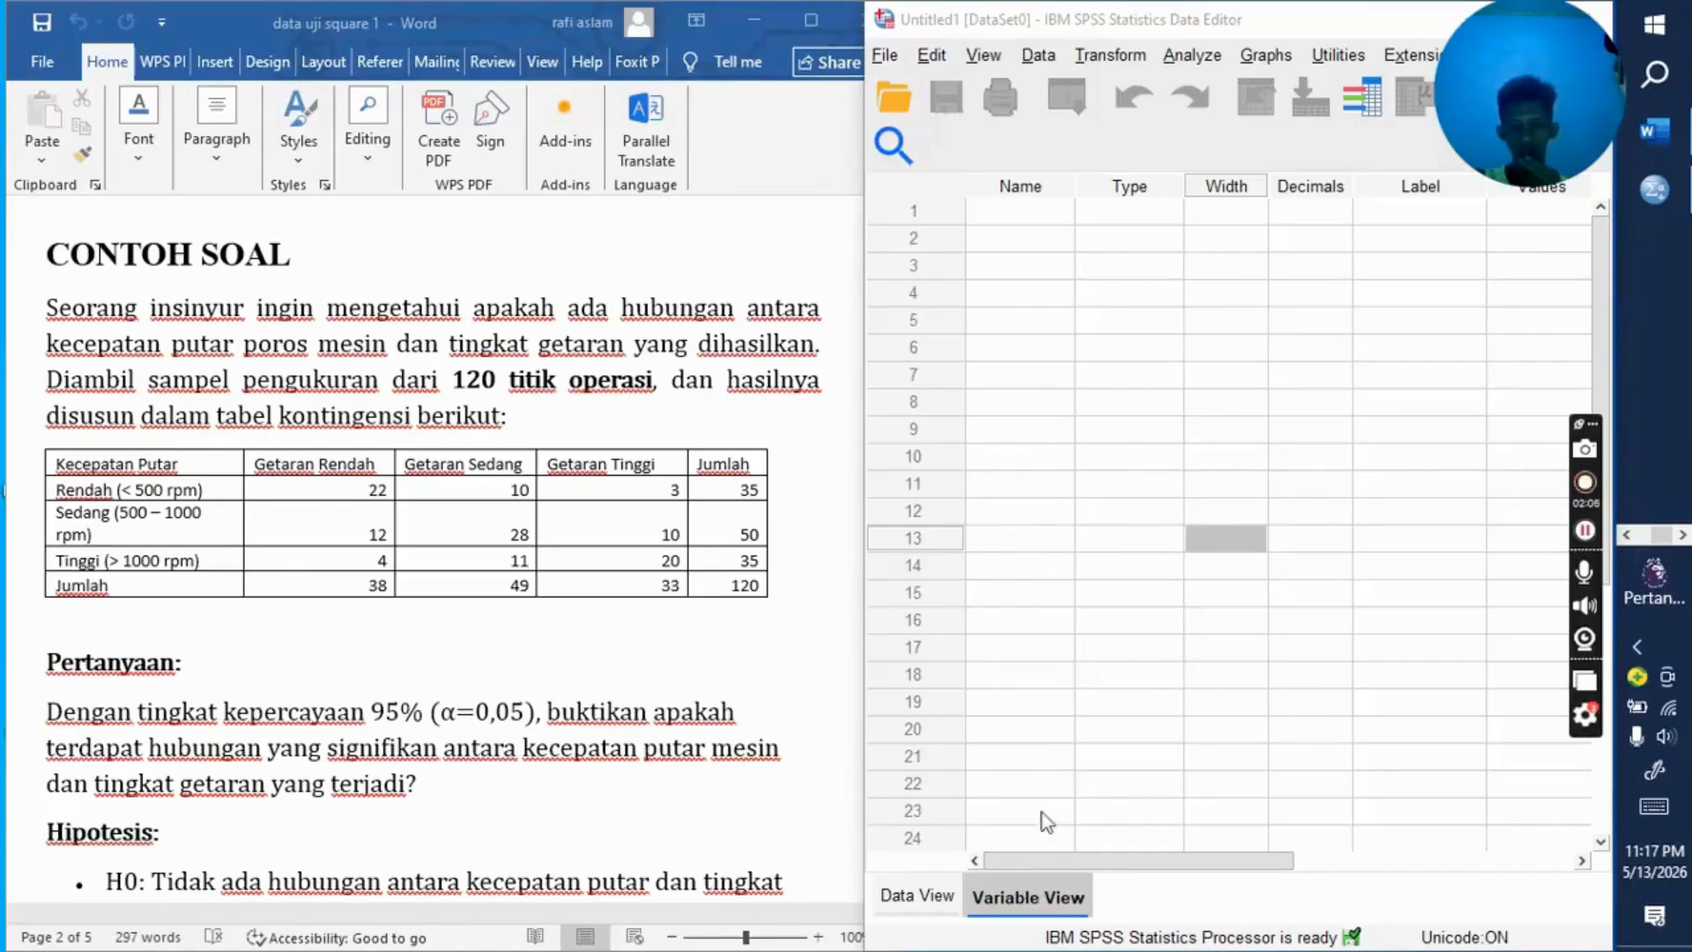
# Step: Switch to the SPSS Data Editor and define the first variable with the name kecepatan
pyautogui.click(1033, 209)
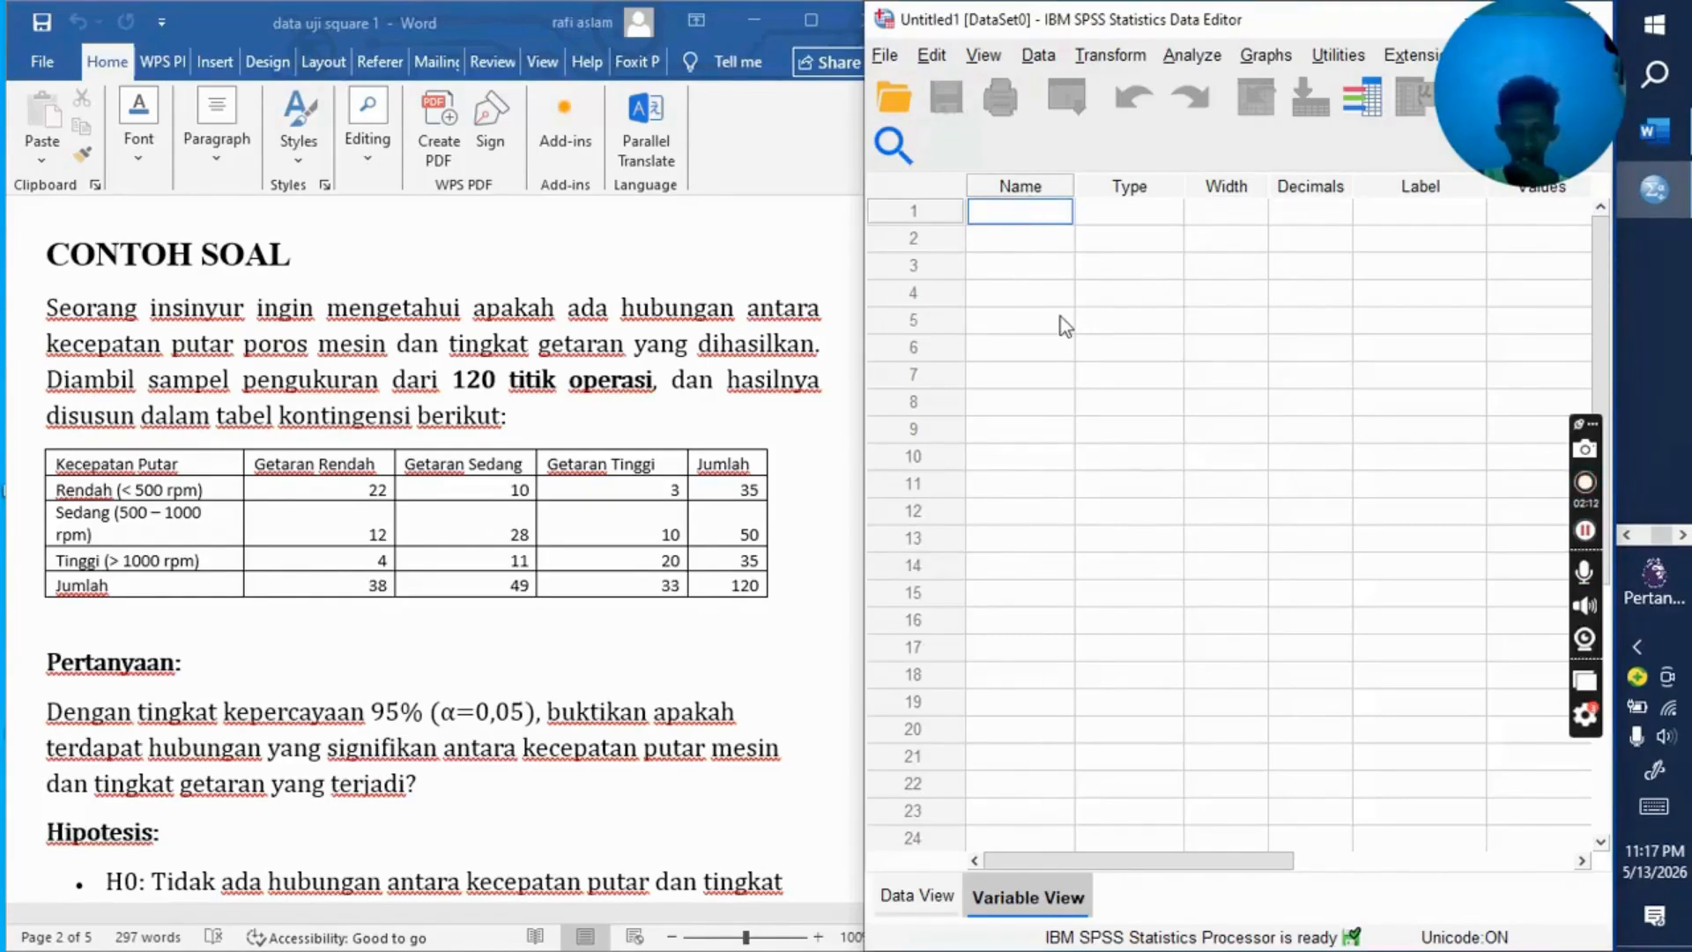
pyautogui.write('k')
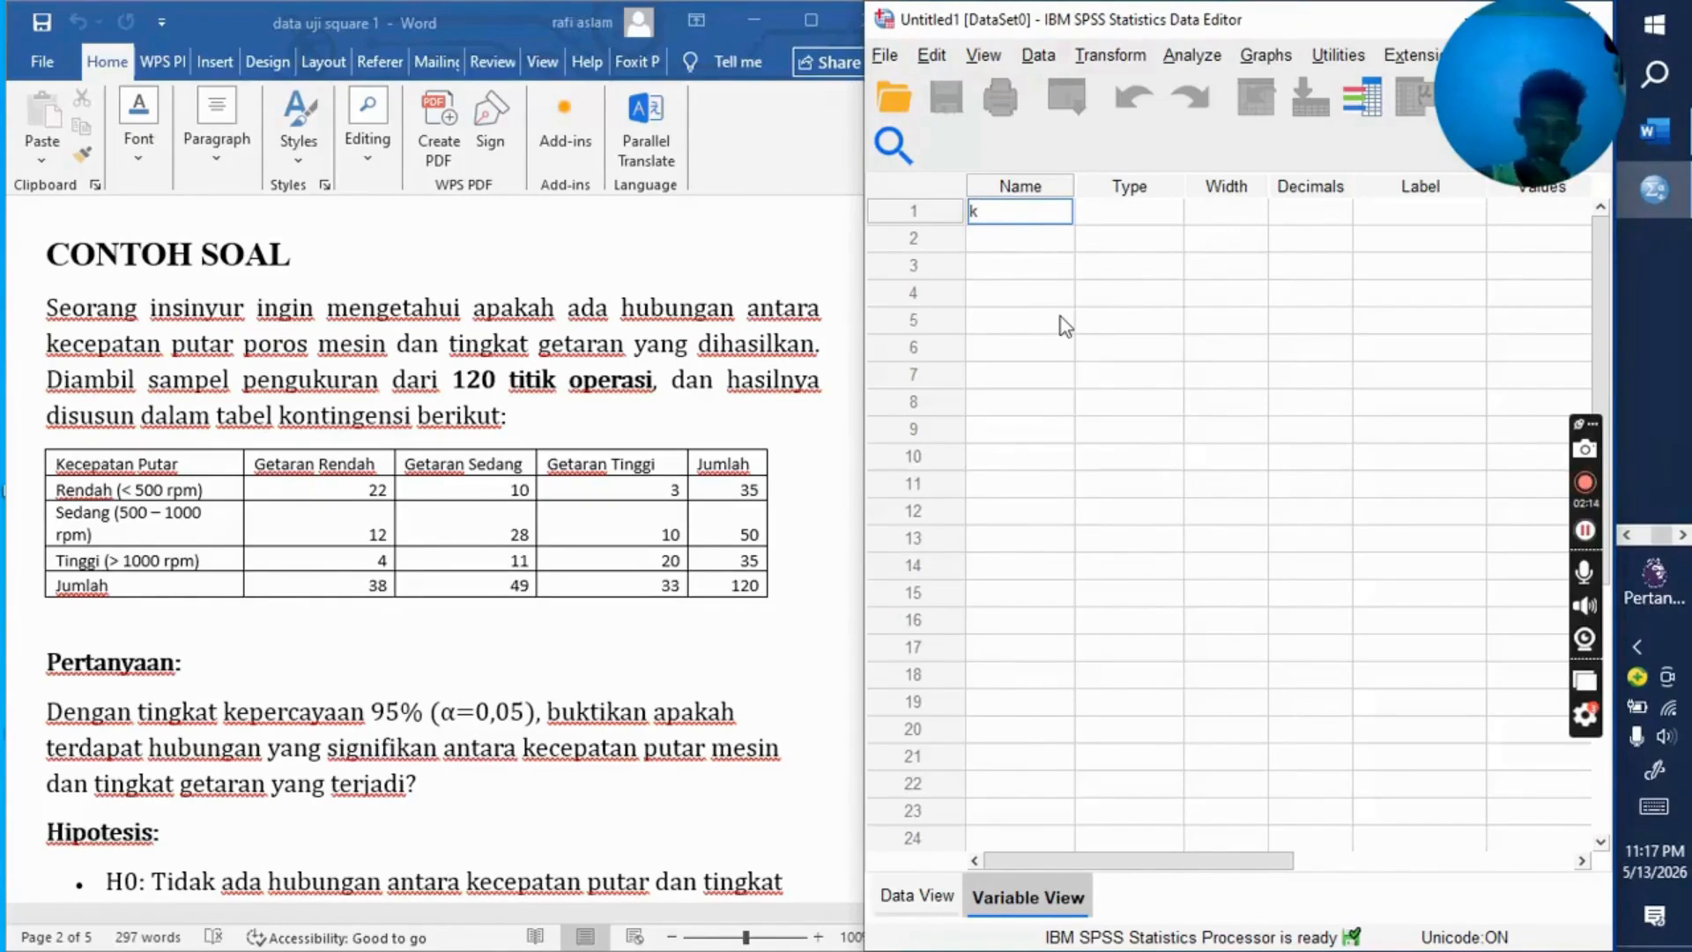
pyautogui.write('ecep')
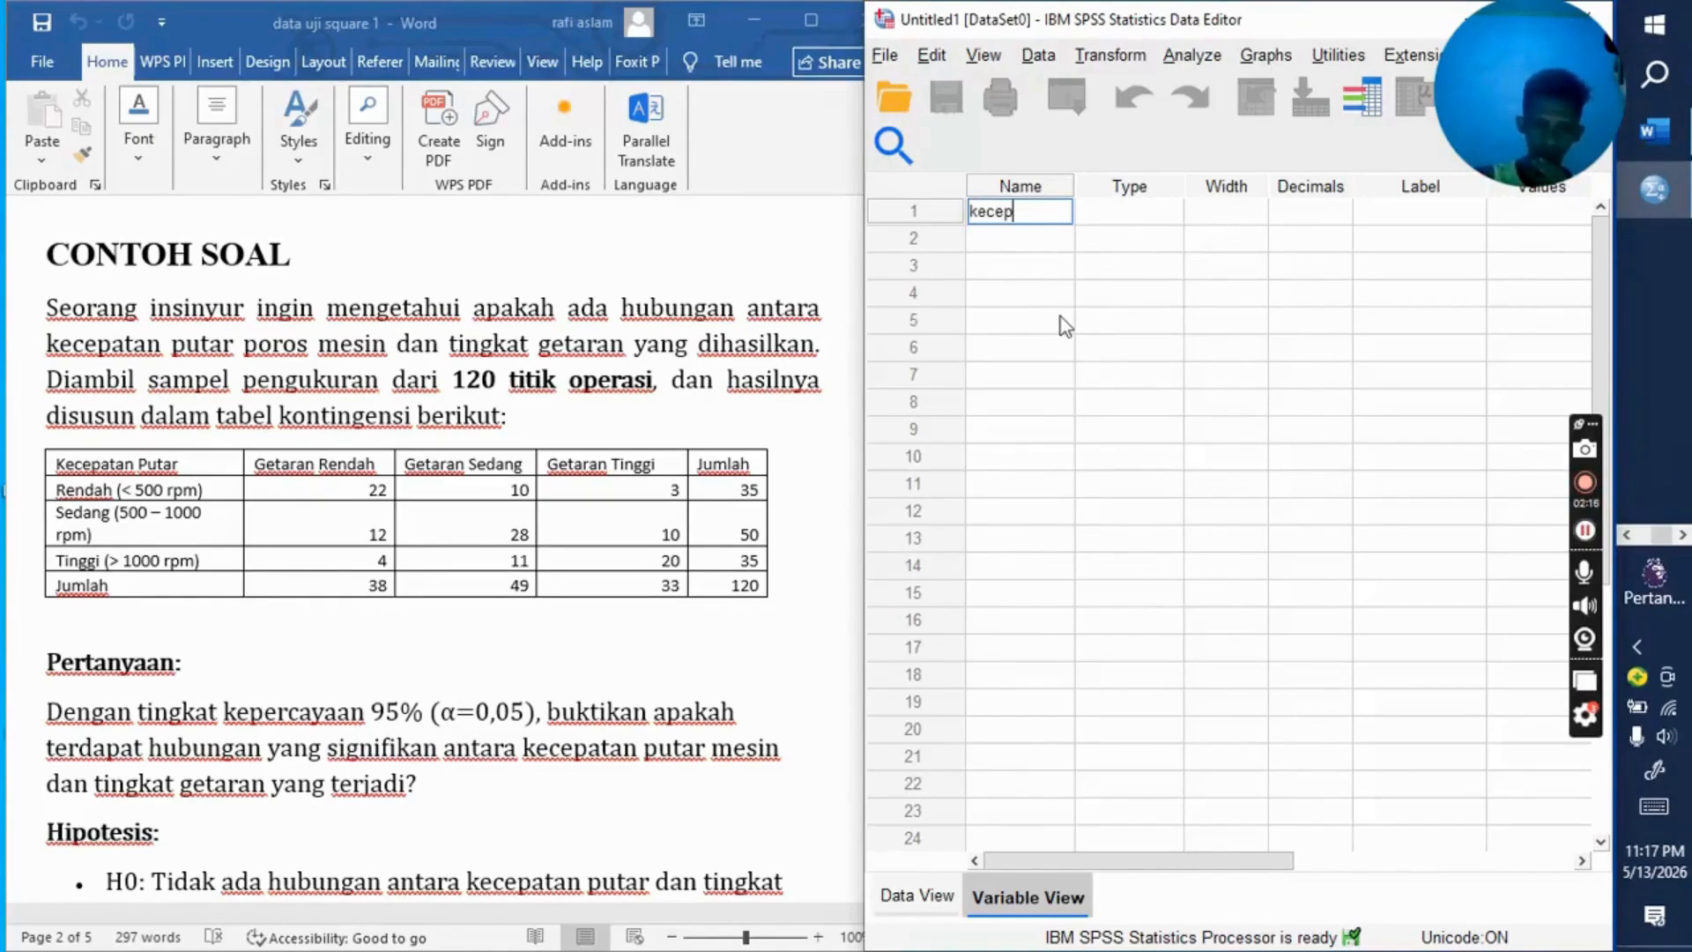
pyautogui.write('atan')
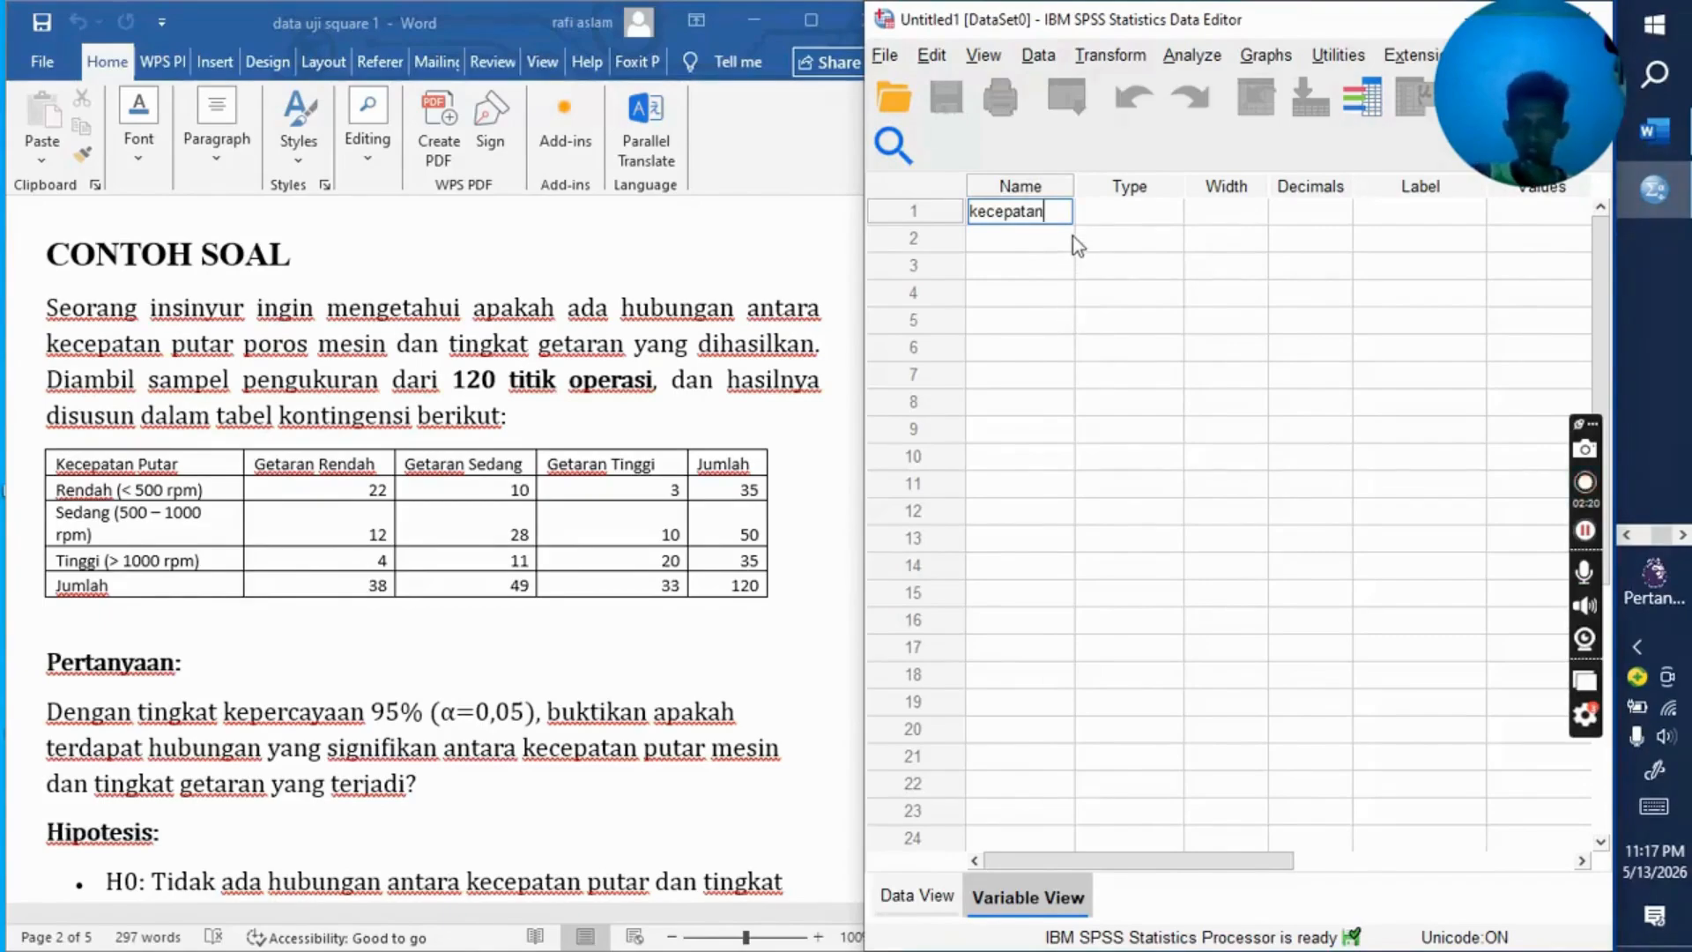
pyautogui.click(1119, 214)
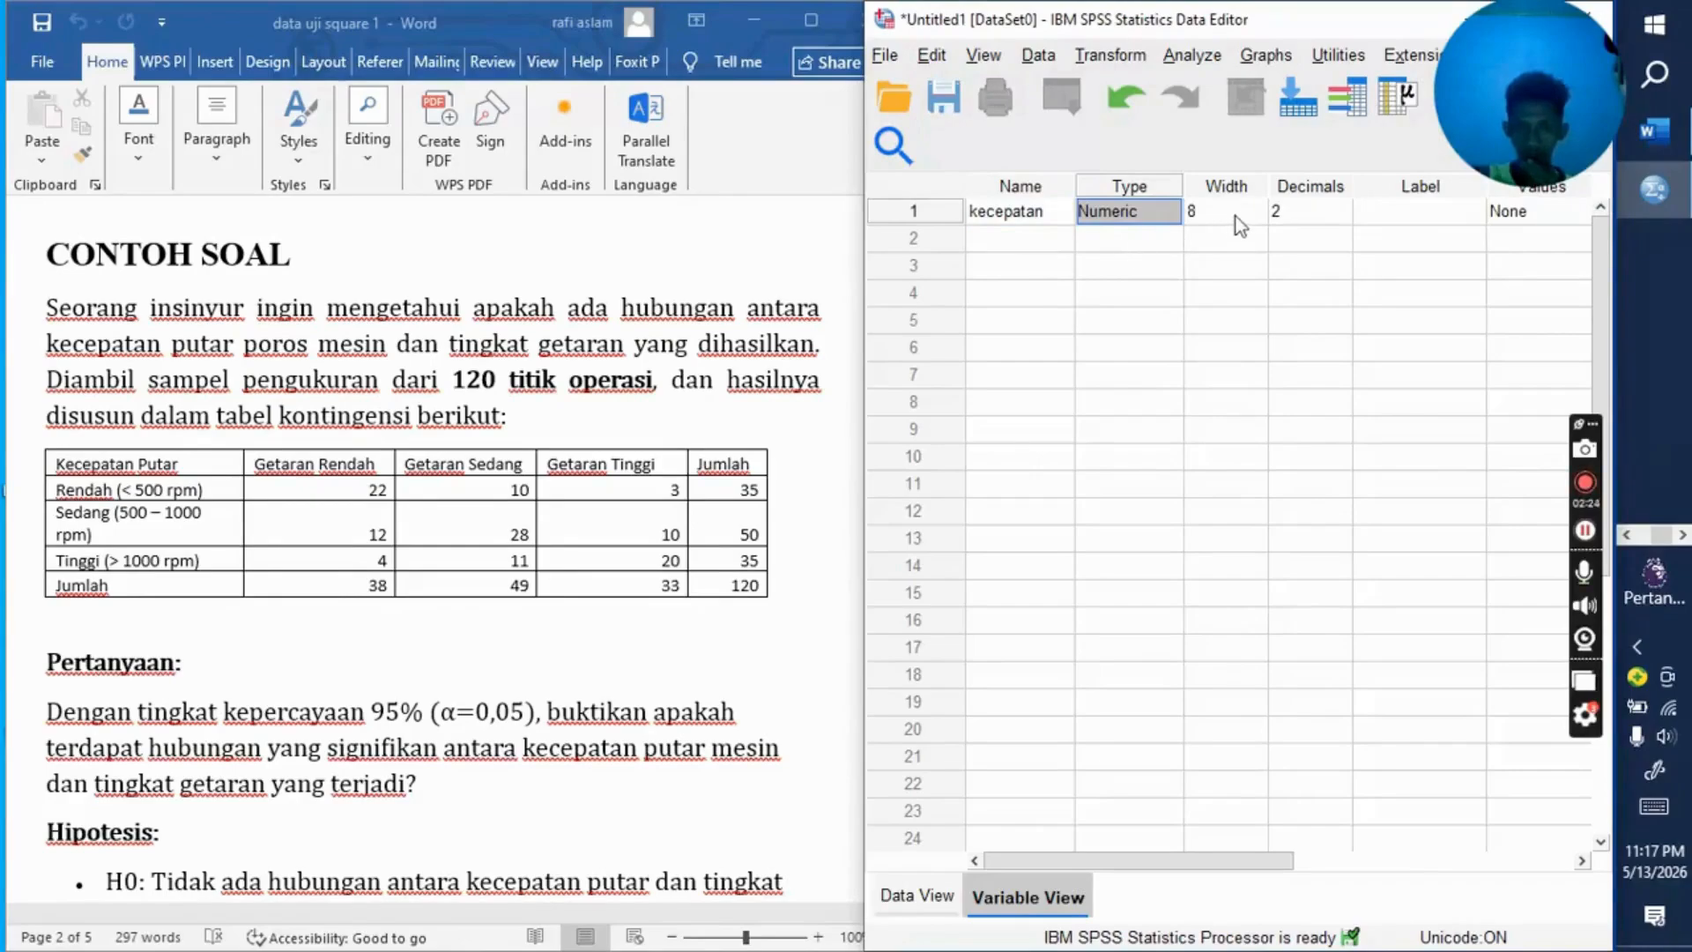
# Step: Set the kecepatan variable's decimals to 0 and reduce its width
pyautogui.click(1282, 215)
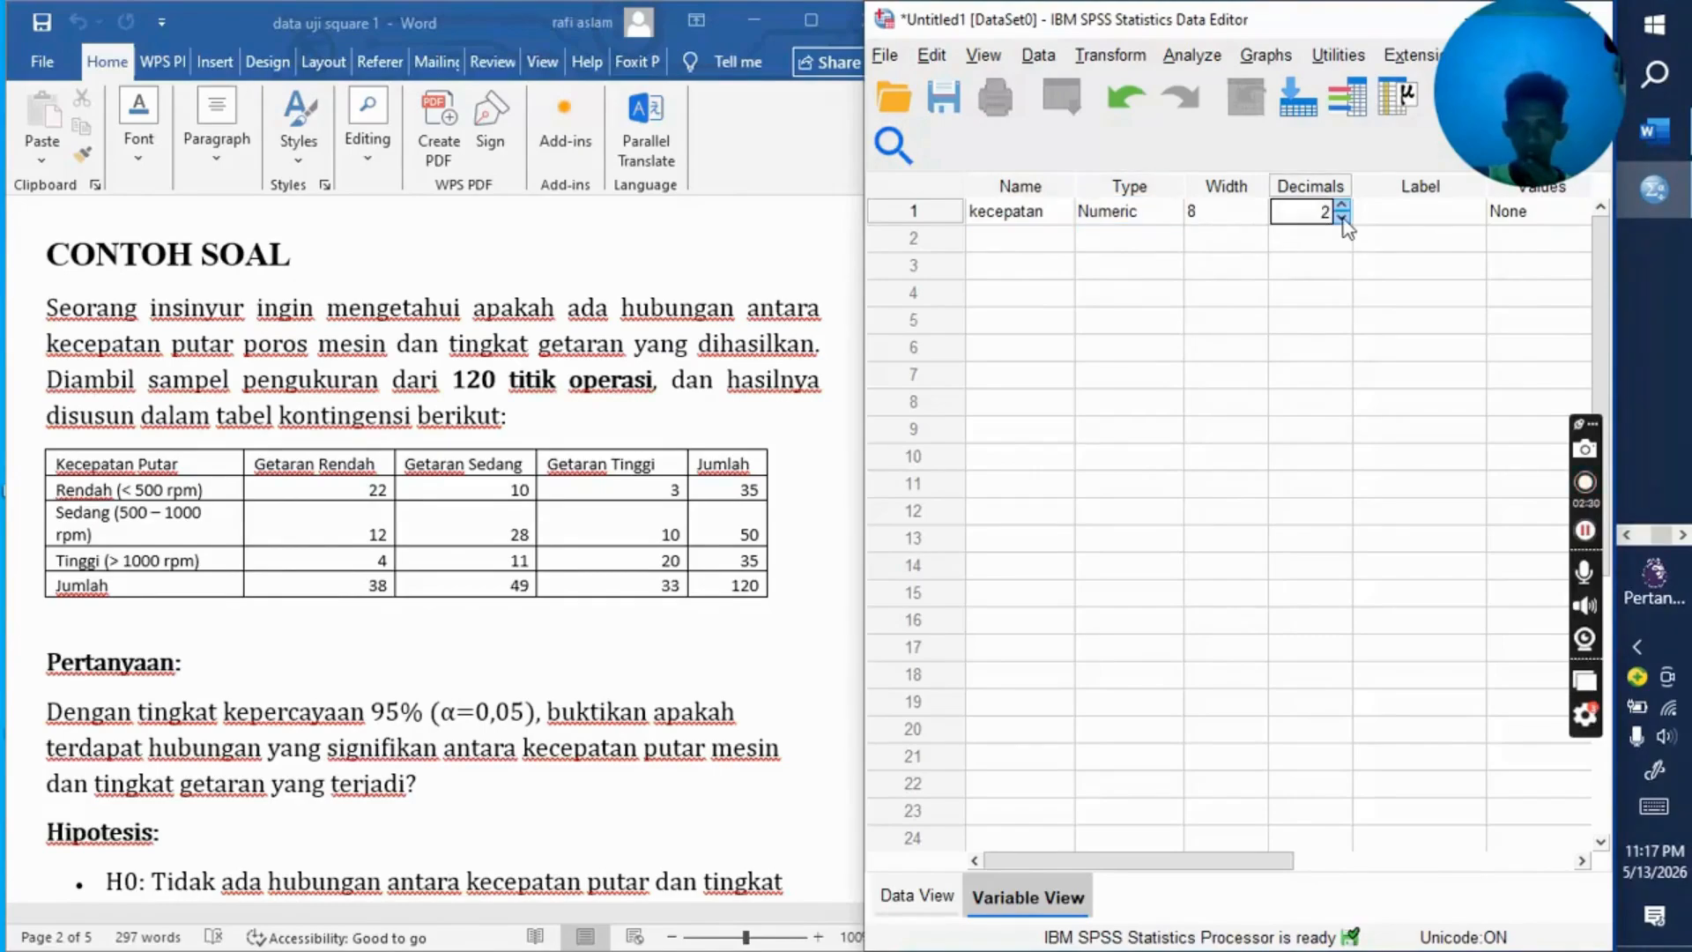
pyautogui.click(1342, 218)
pyautogui.click(1342, 218)
pyautogui.click(1234, 216)
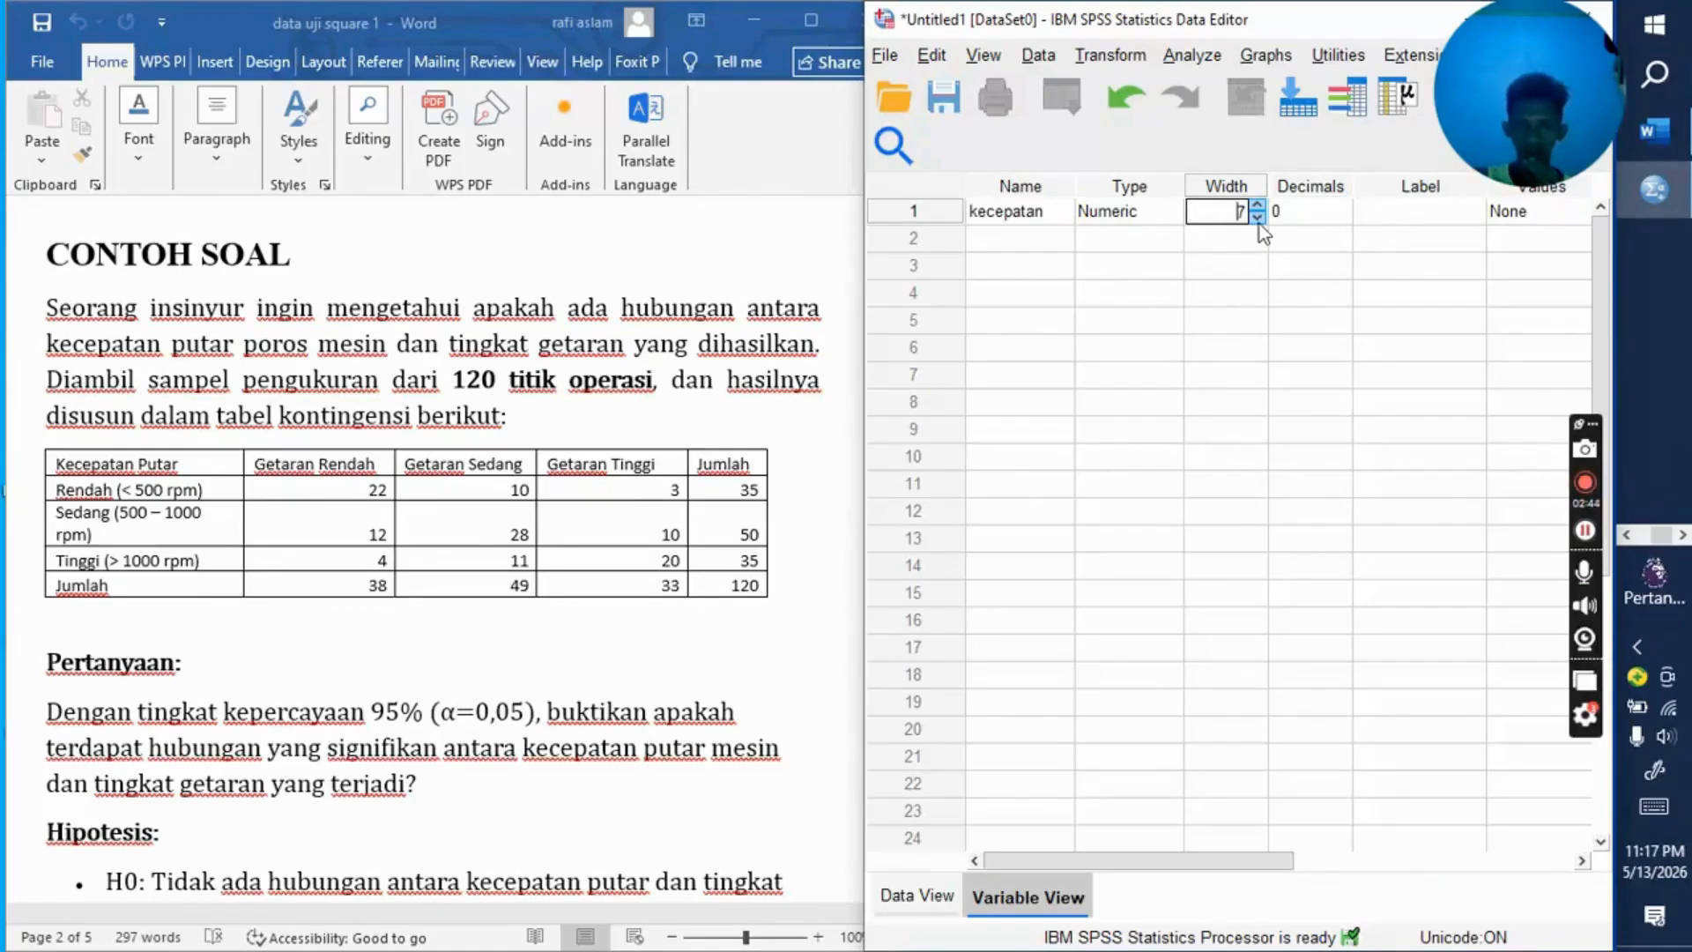
pyautogui.click(1259, 222)
pyautogui.click(1259, 222)
# Step: Label the kecepatan variable as "kecepatan putar poros"
pyautogui.moveTo(1218, 866); pyautogui.dragTo(1386, 868)
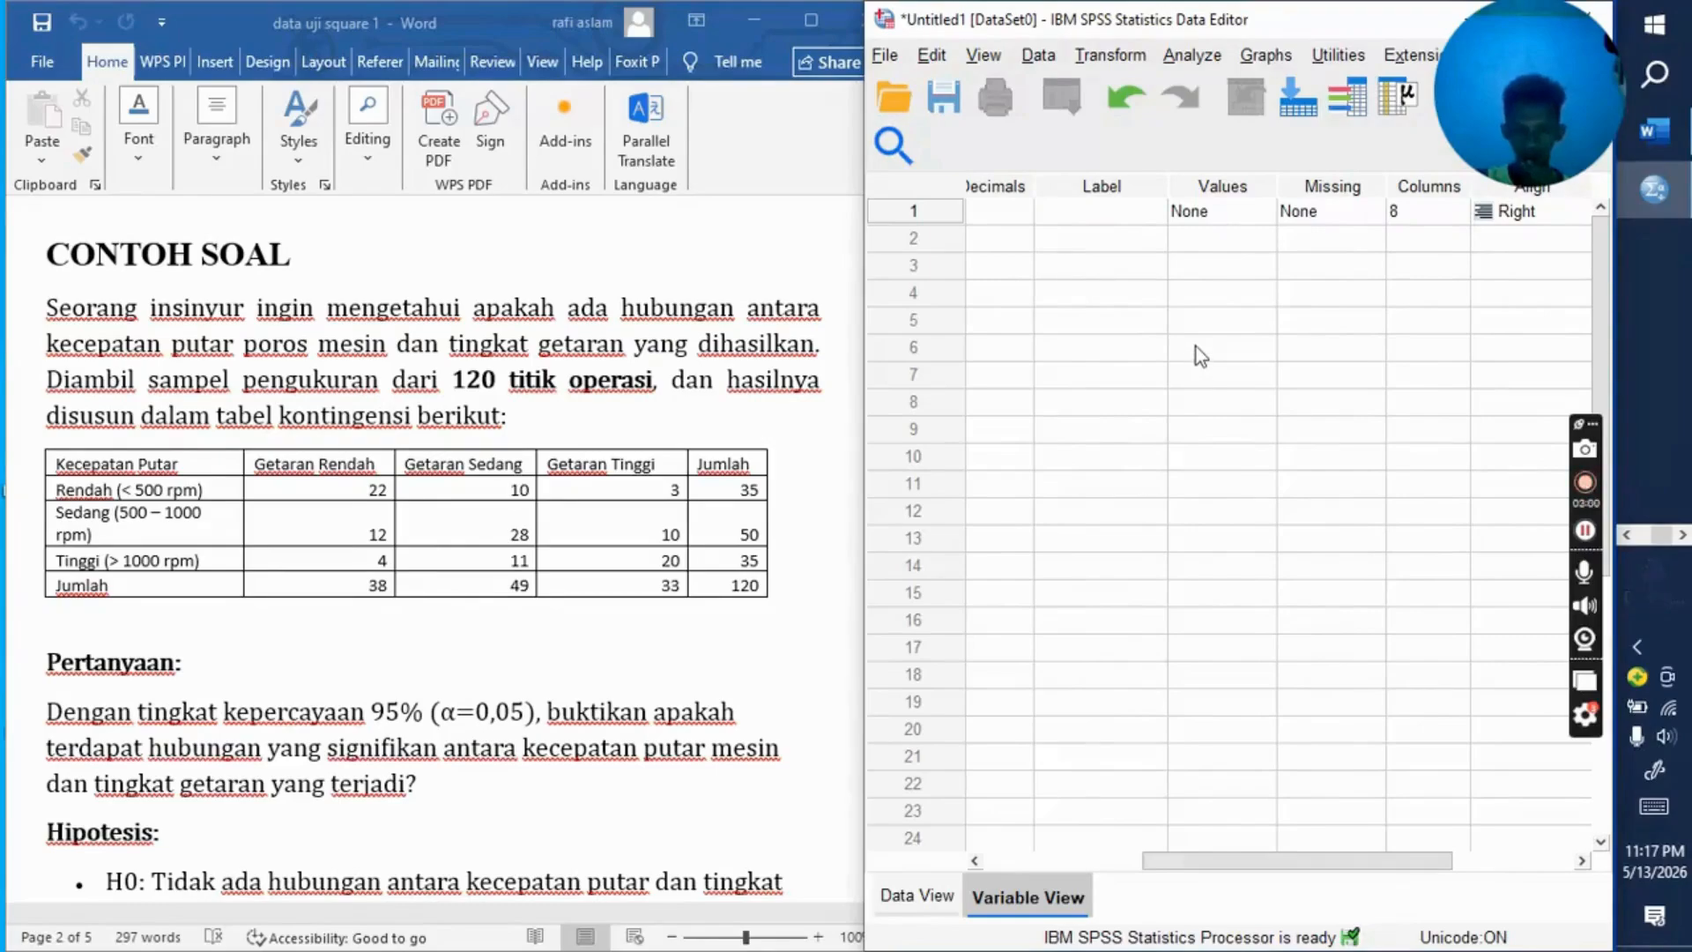
pyautogui.doubleClick(1100, 211)
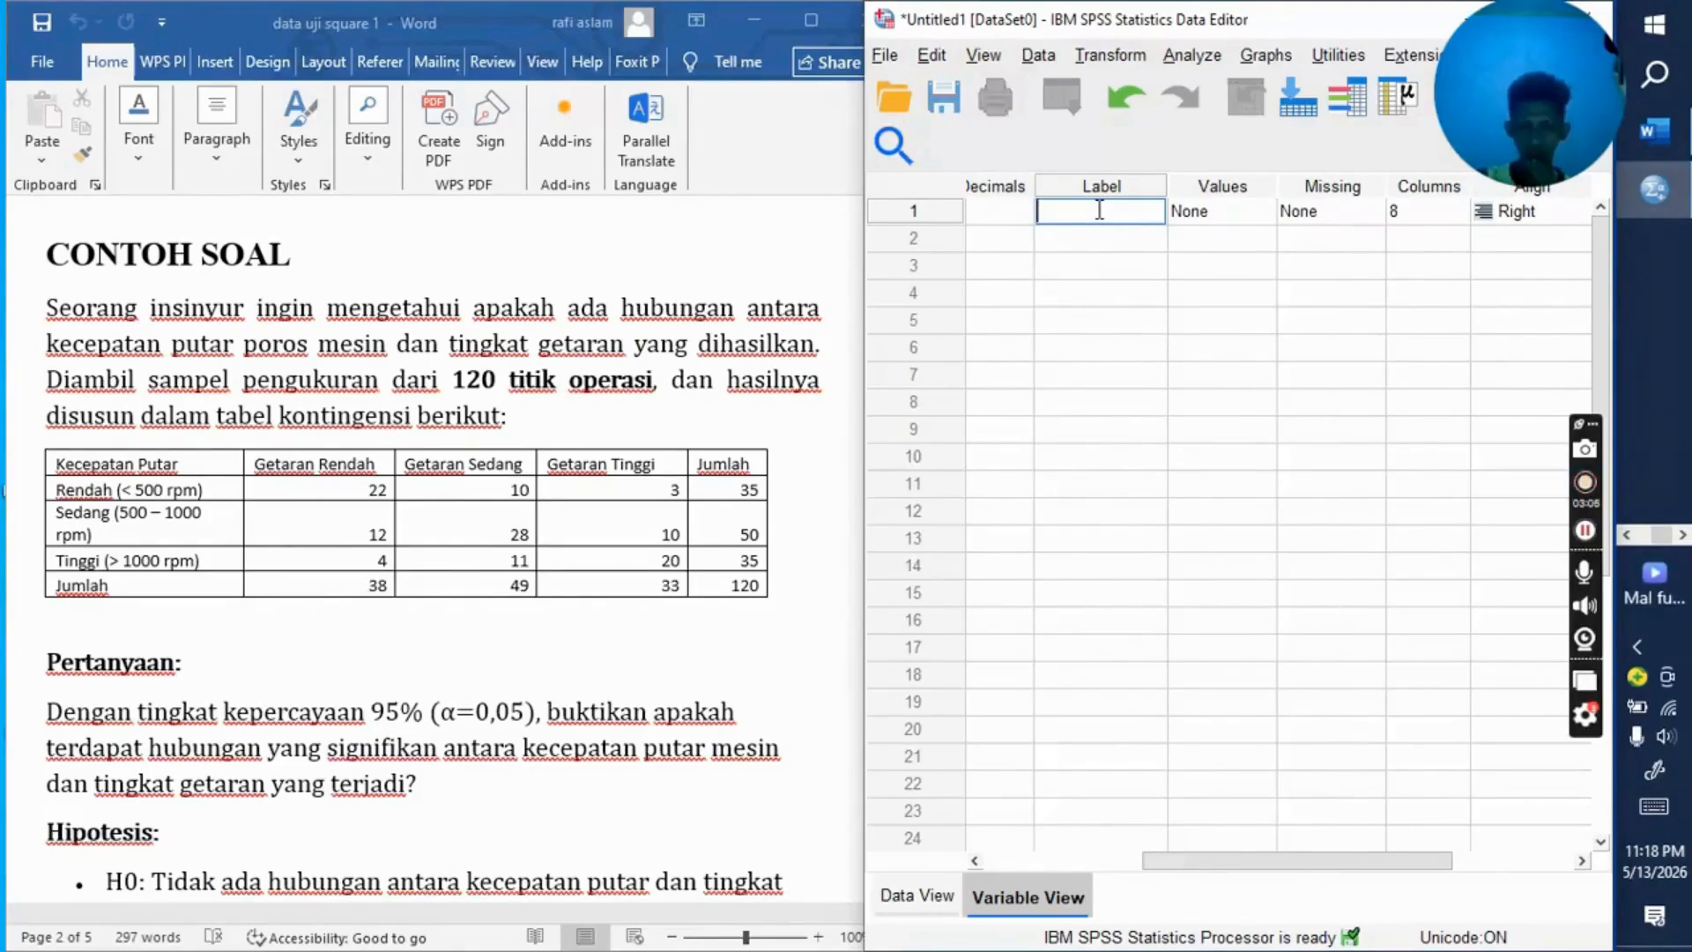
pyautogui.write('kec')
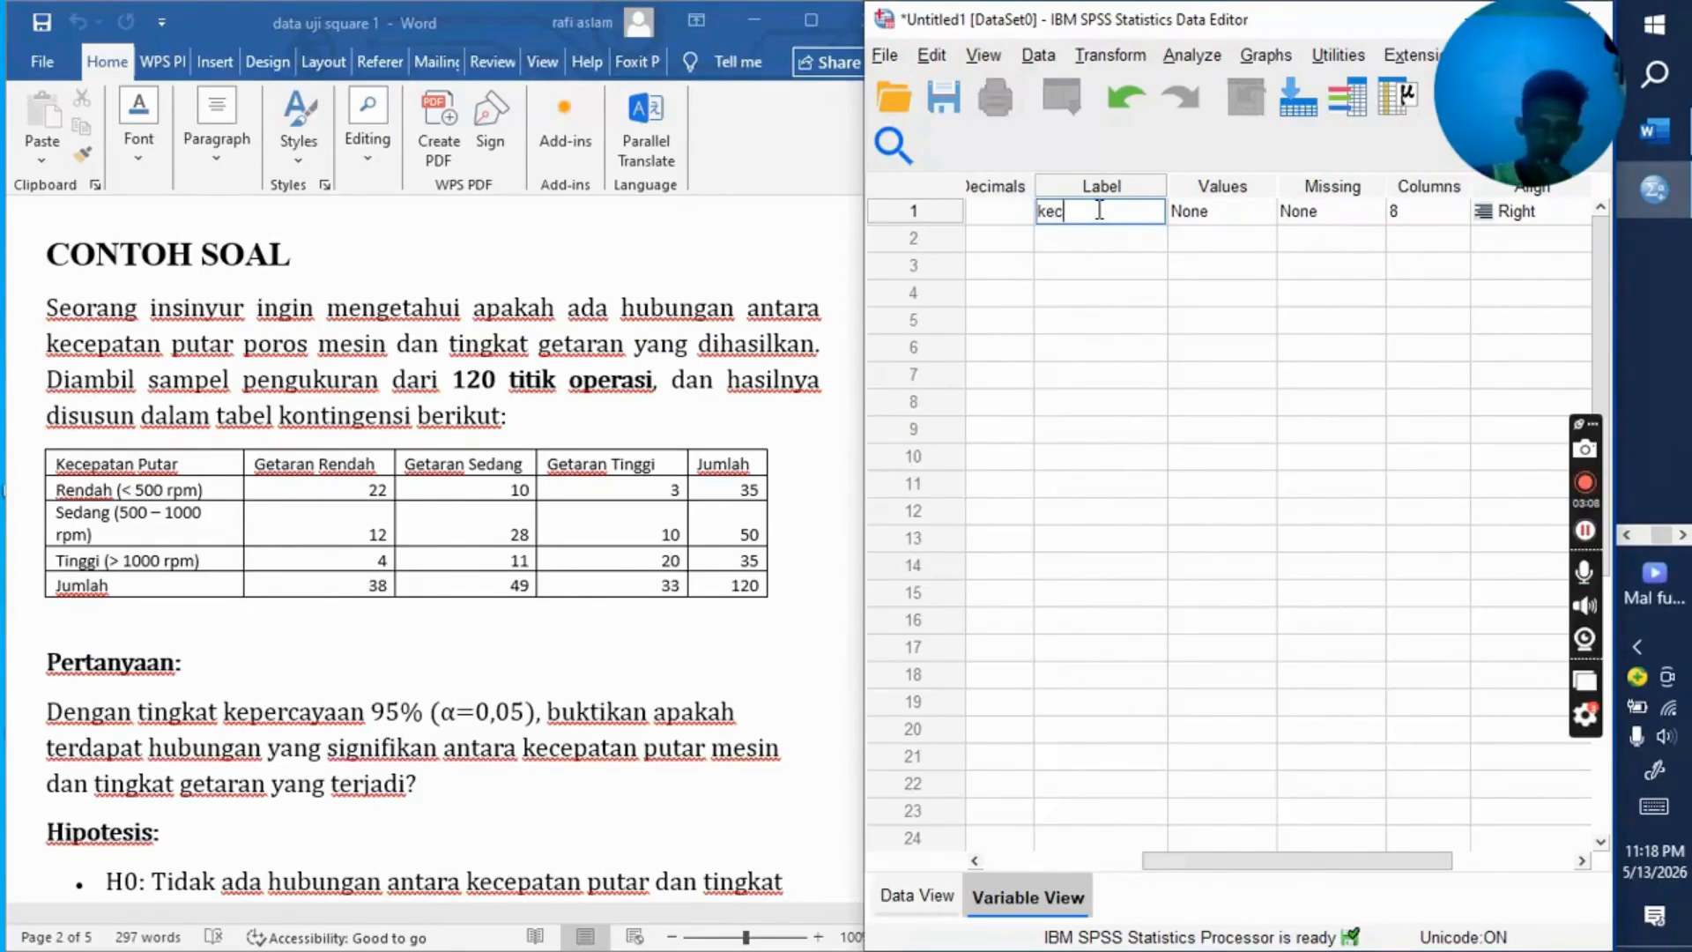
pyautogui.write('epata')
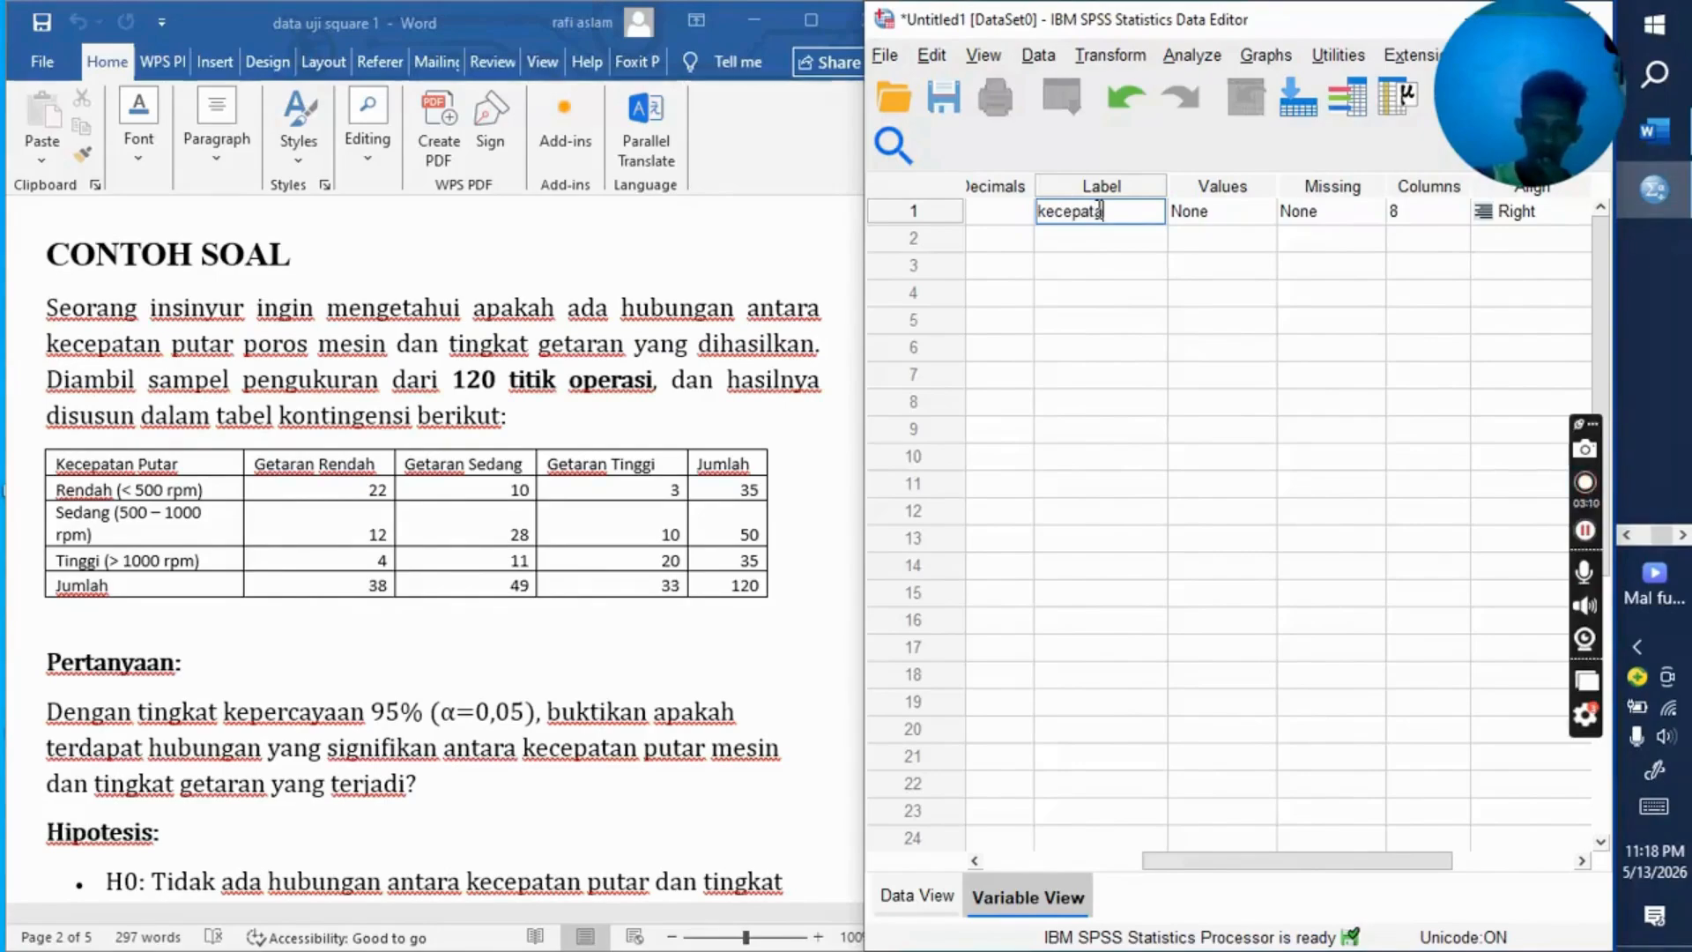
pyautogui.write('n putar ')
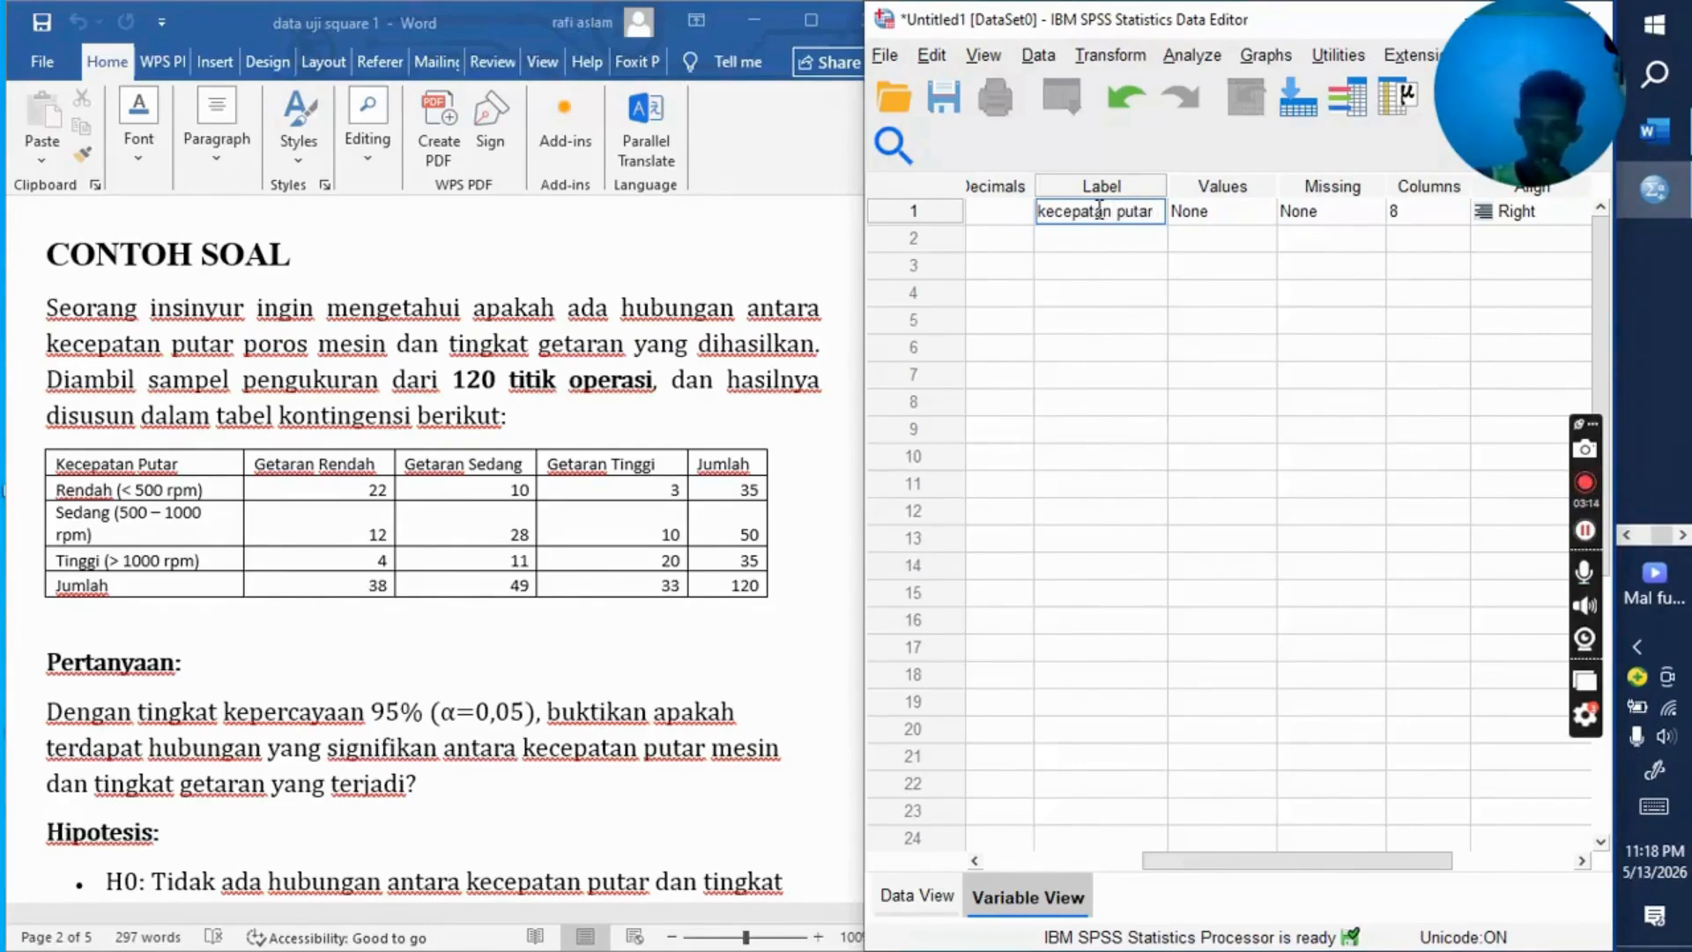
pyautogui.write('poros')
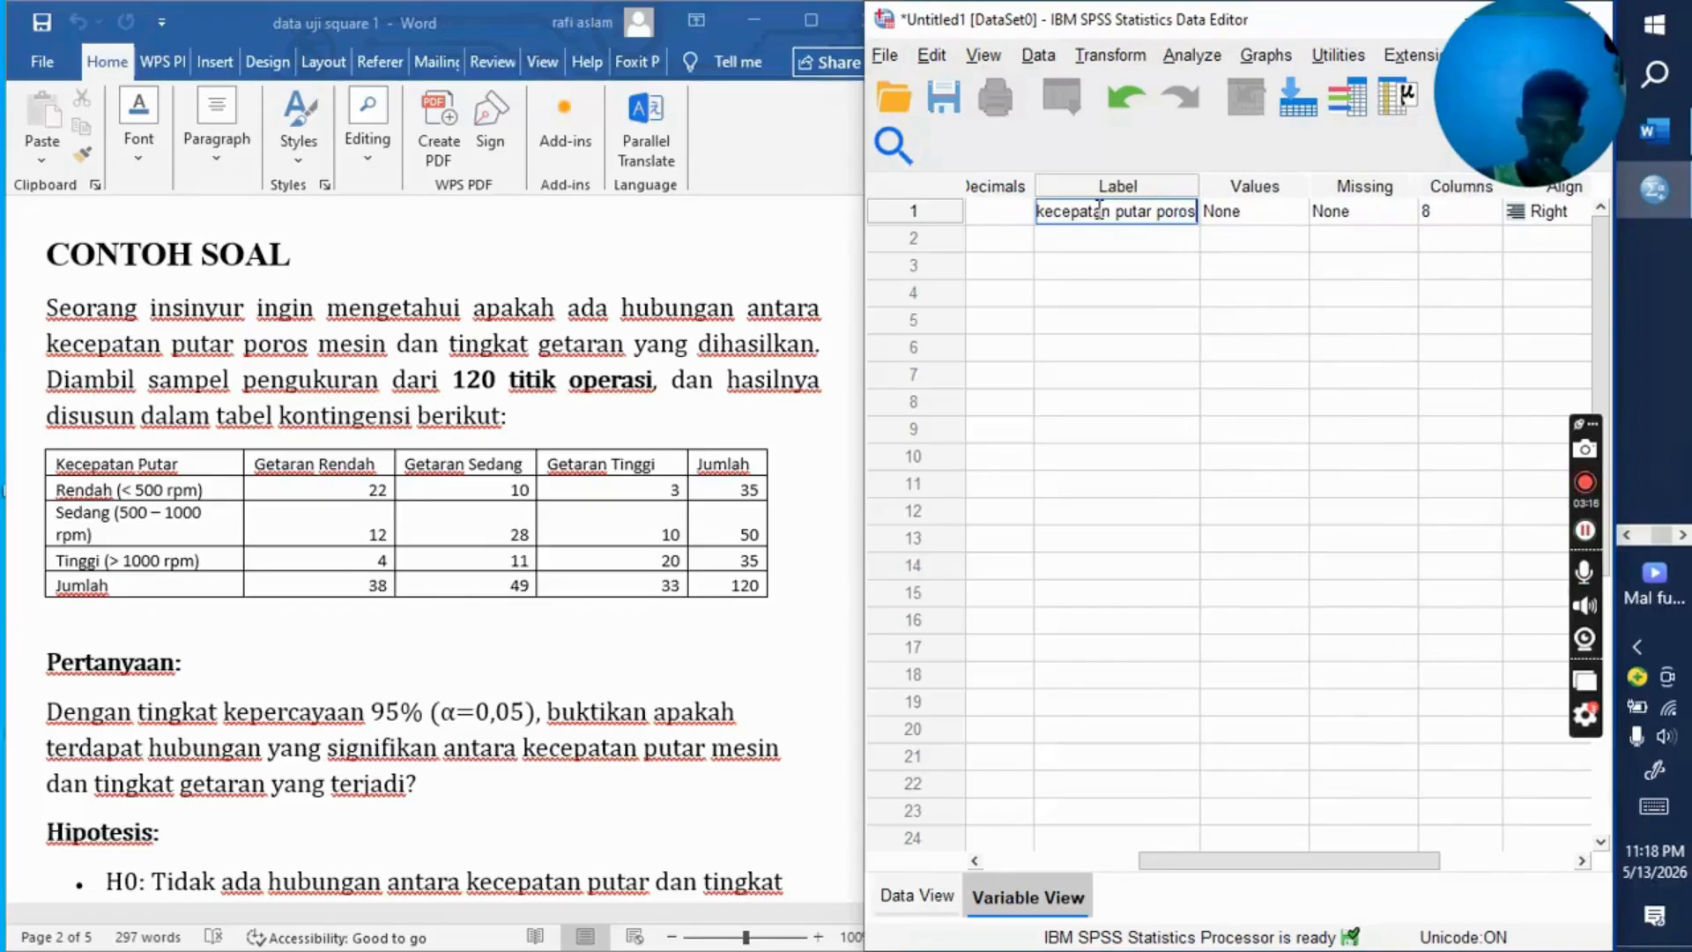
# Step: Add the value label 1 = "rendah(<500rpm)" to the kecepatan variable
pyautogui.click(1252, 222)
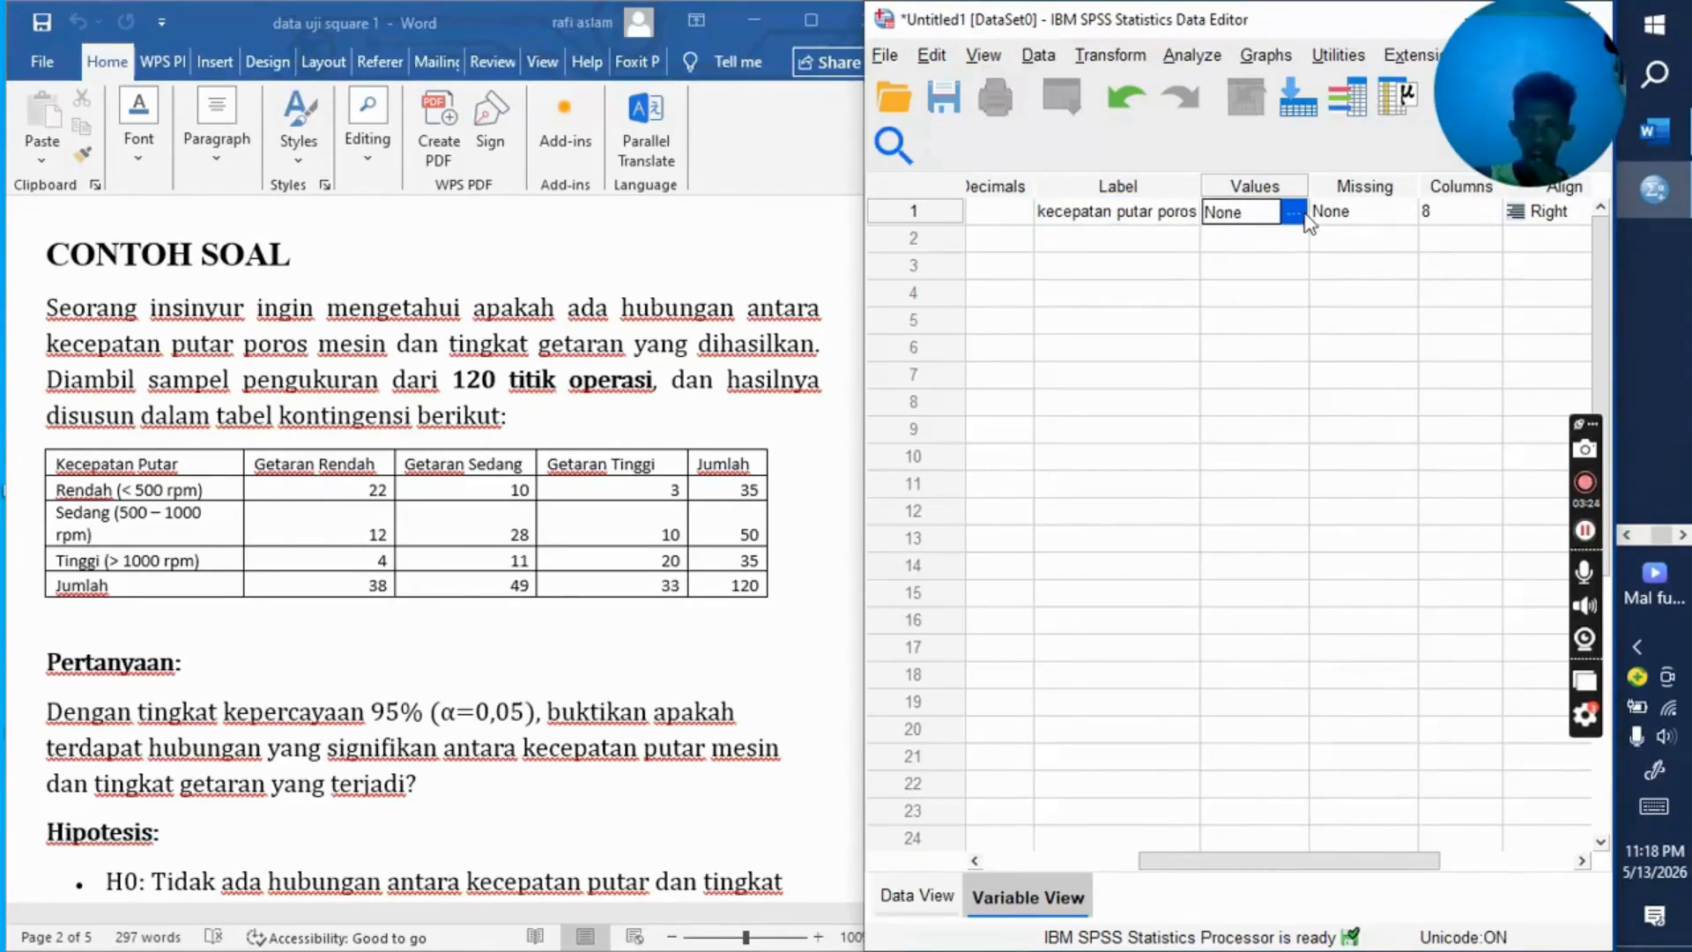
pyautogui.click(1302, 215)
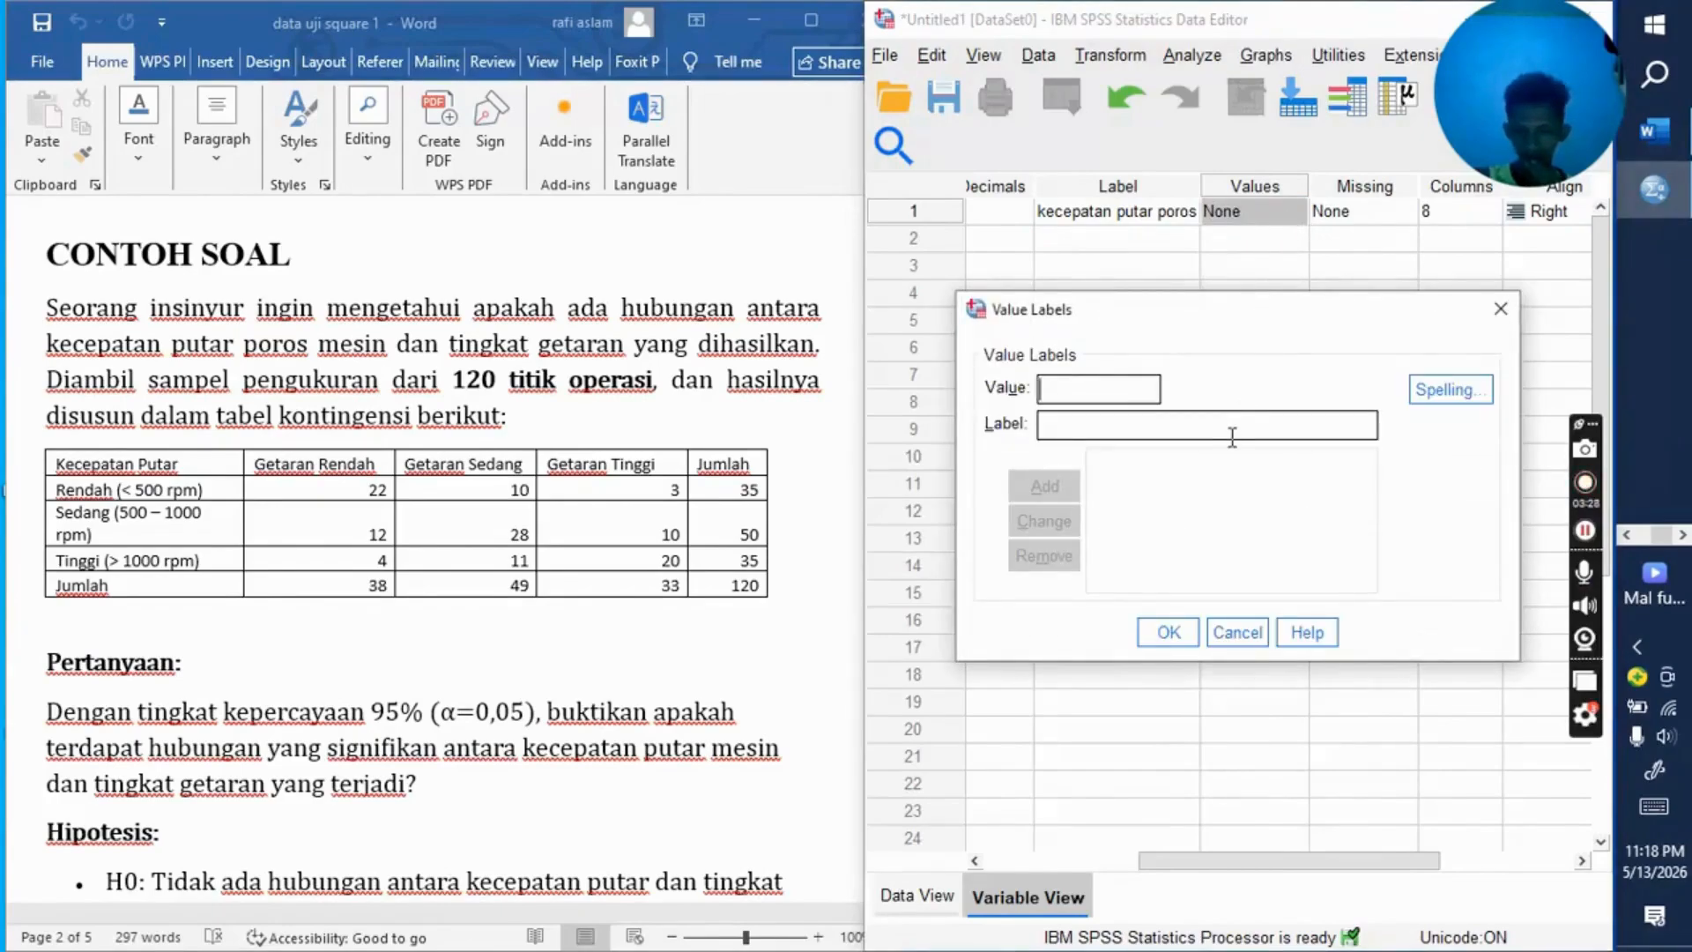
pyautogui.write('1')
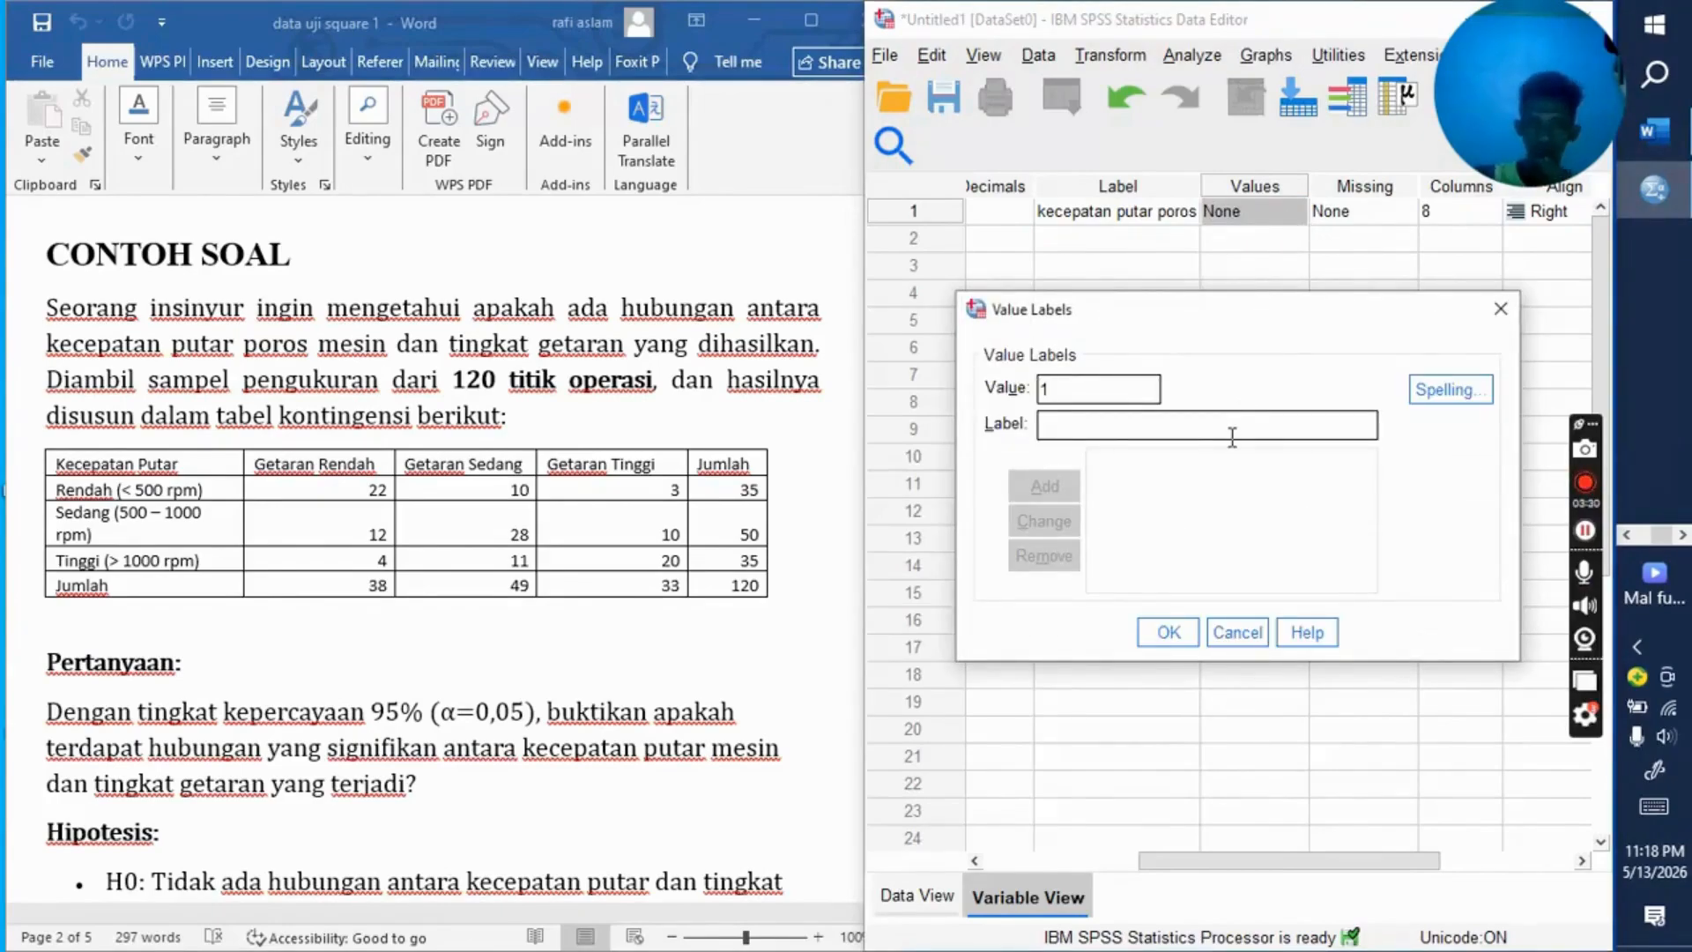
pyautogui.click(1188, 435)
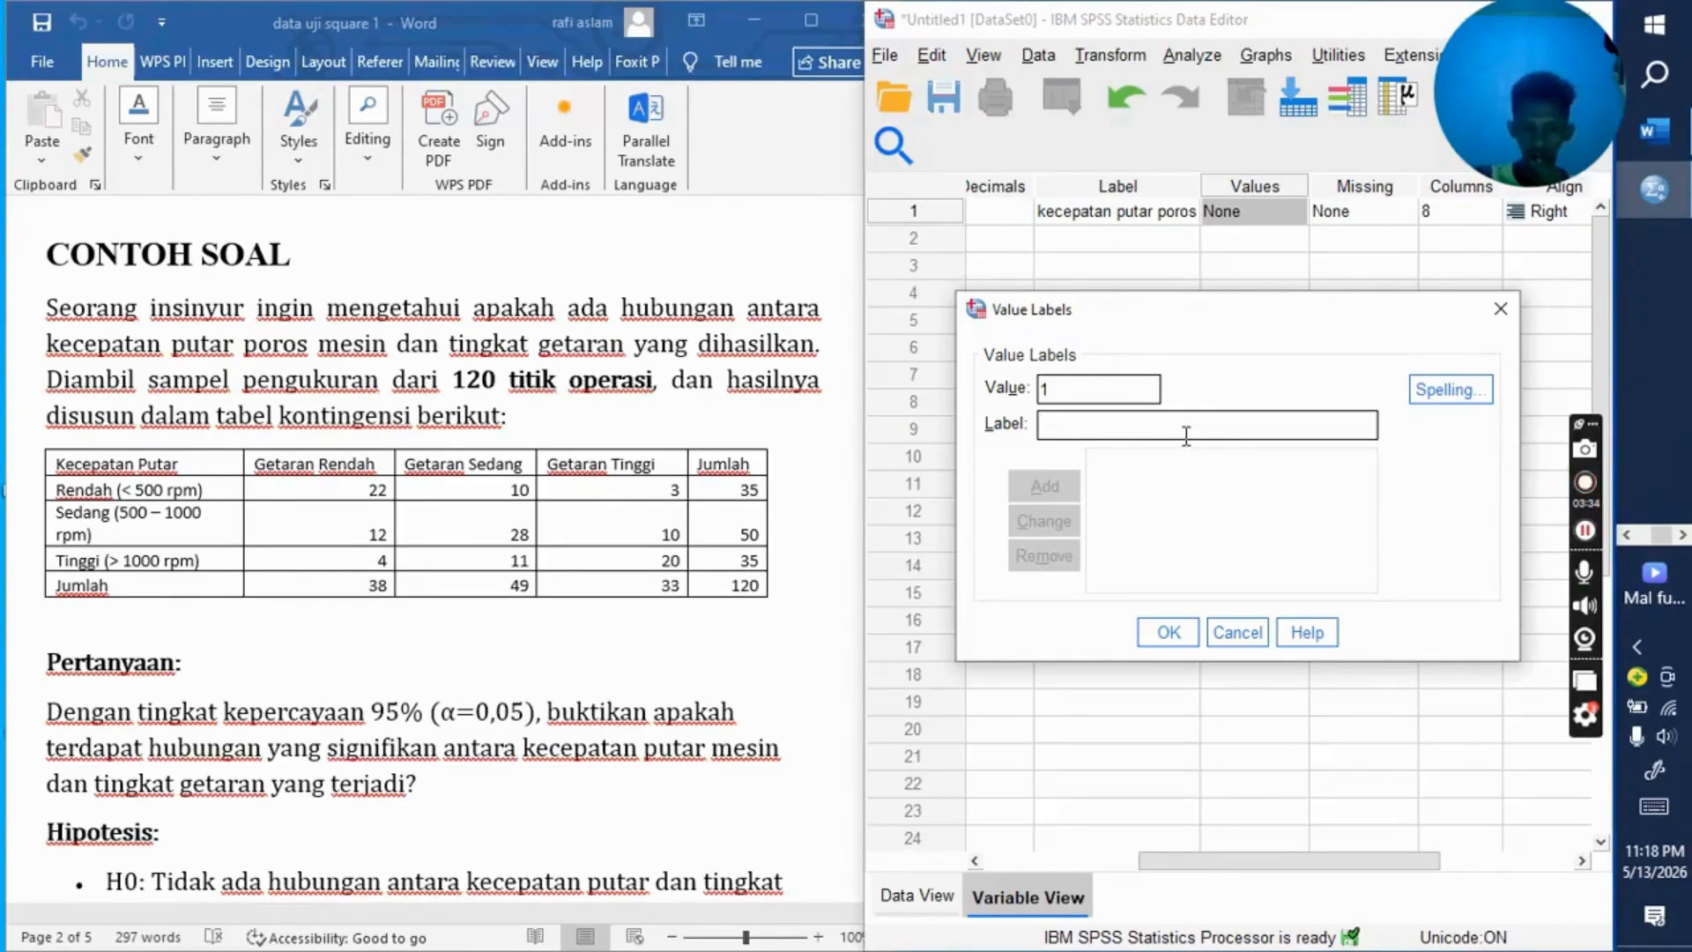
pyautogui.write('re')
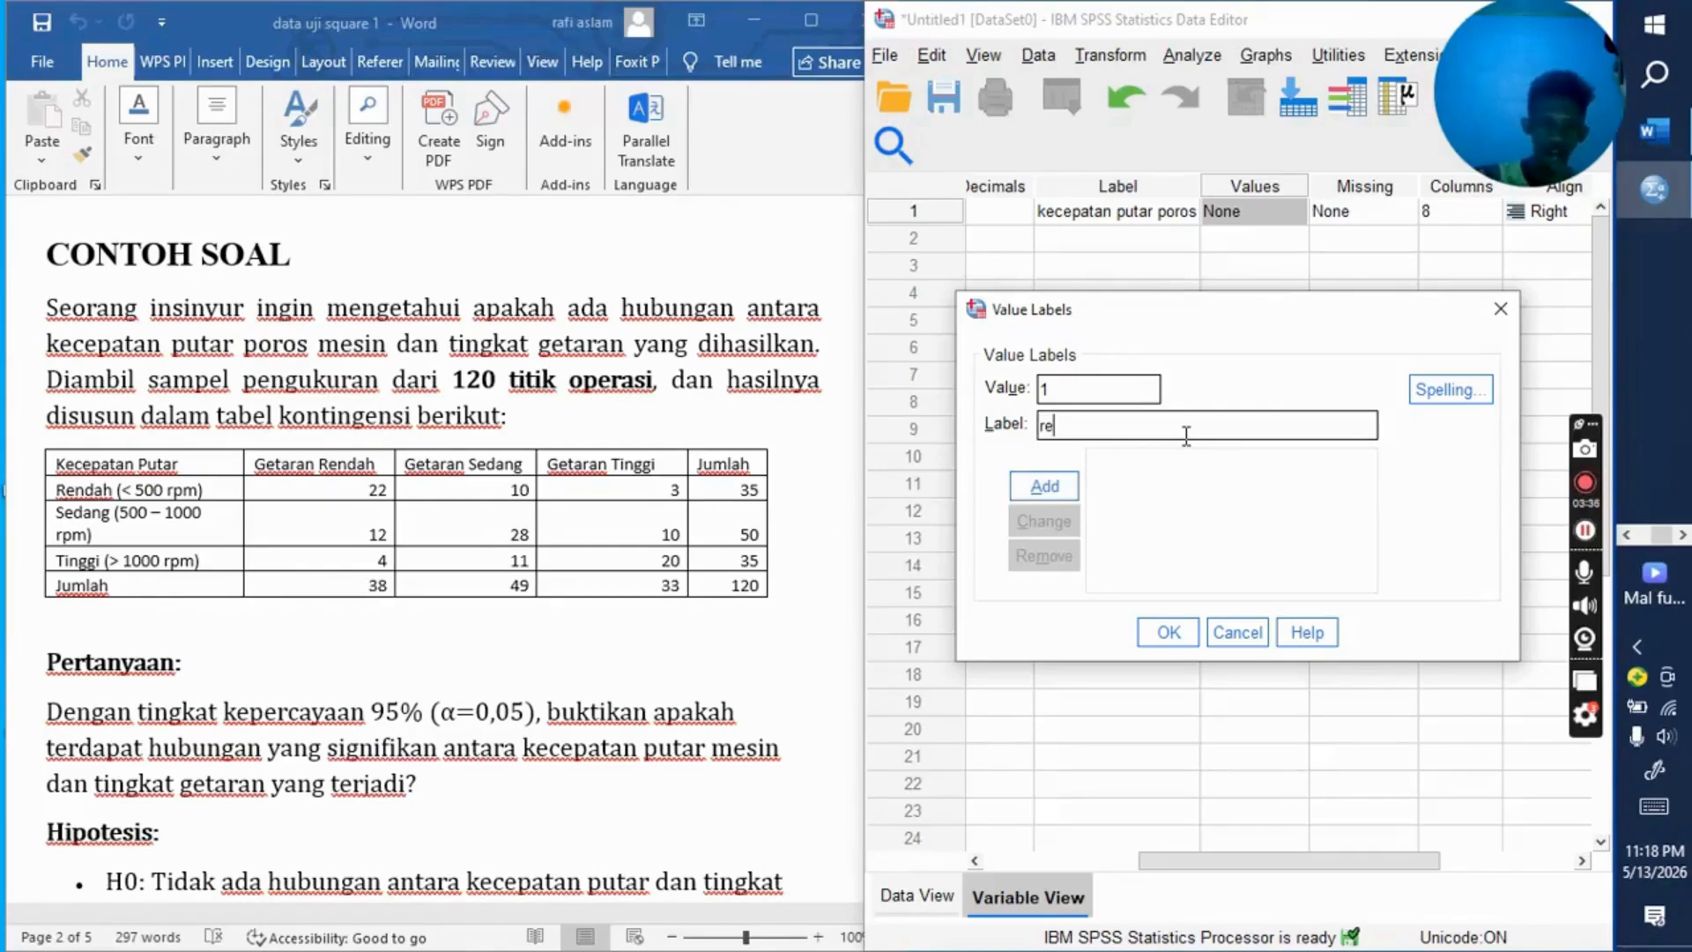
pyautogui.write('ndah')
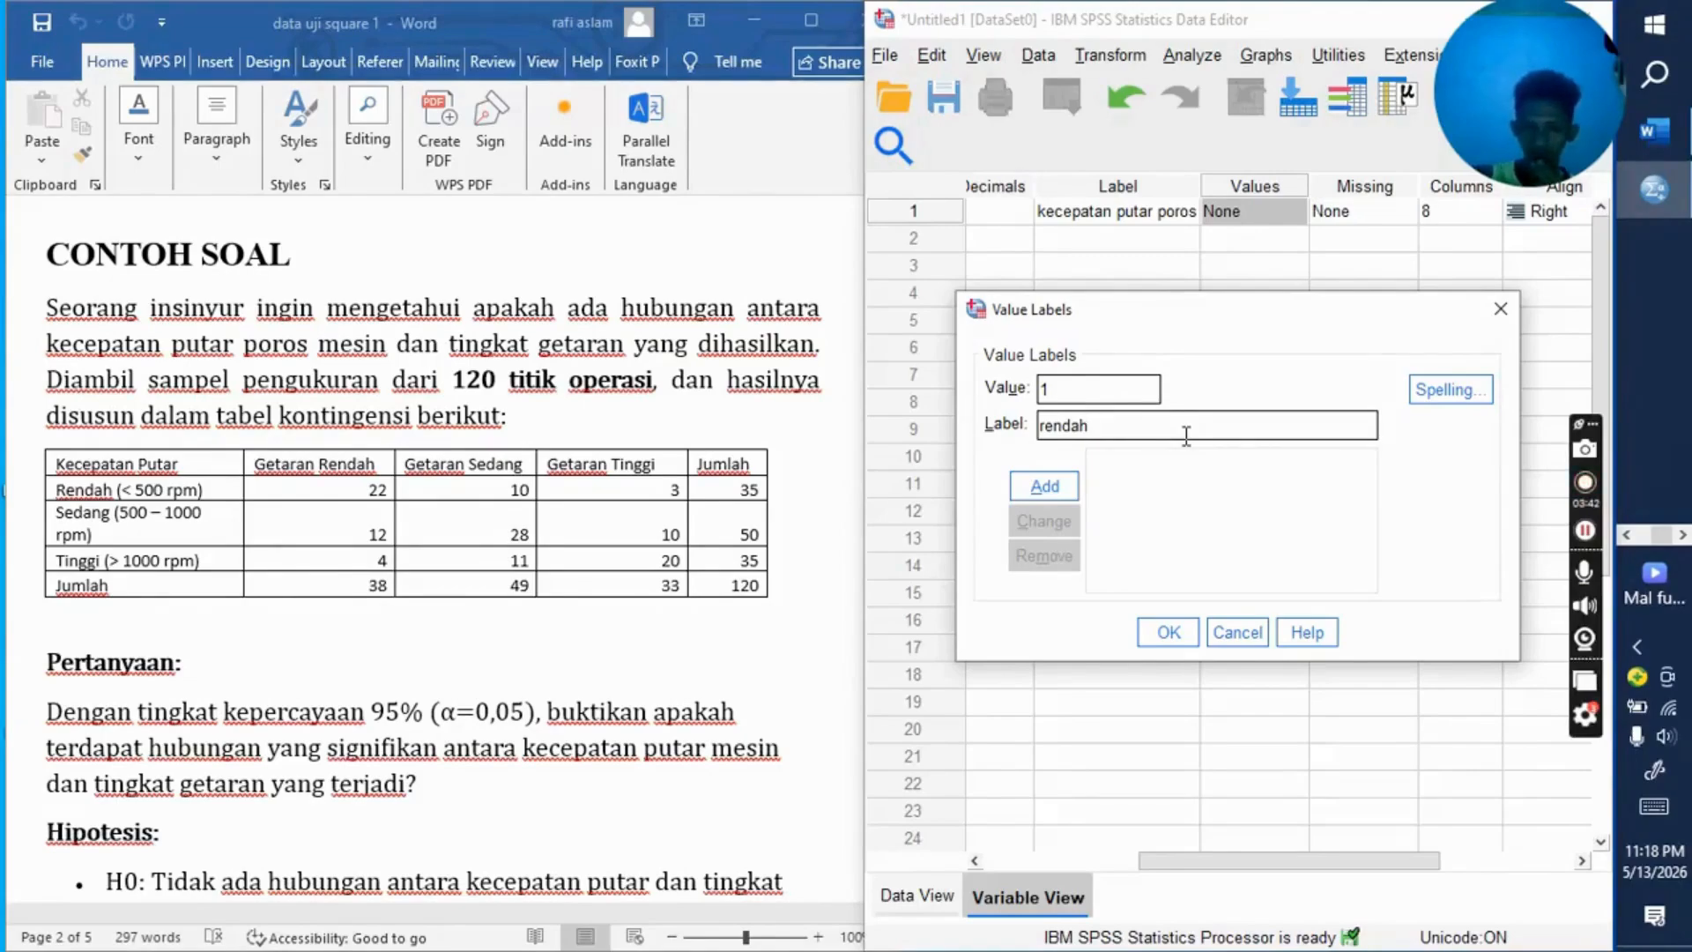
pyautogui.write('(,')
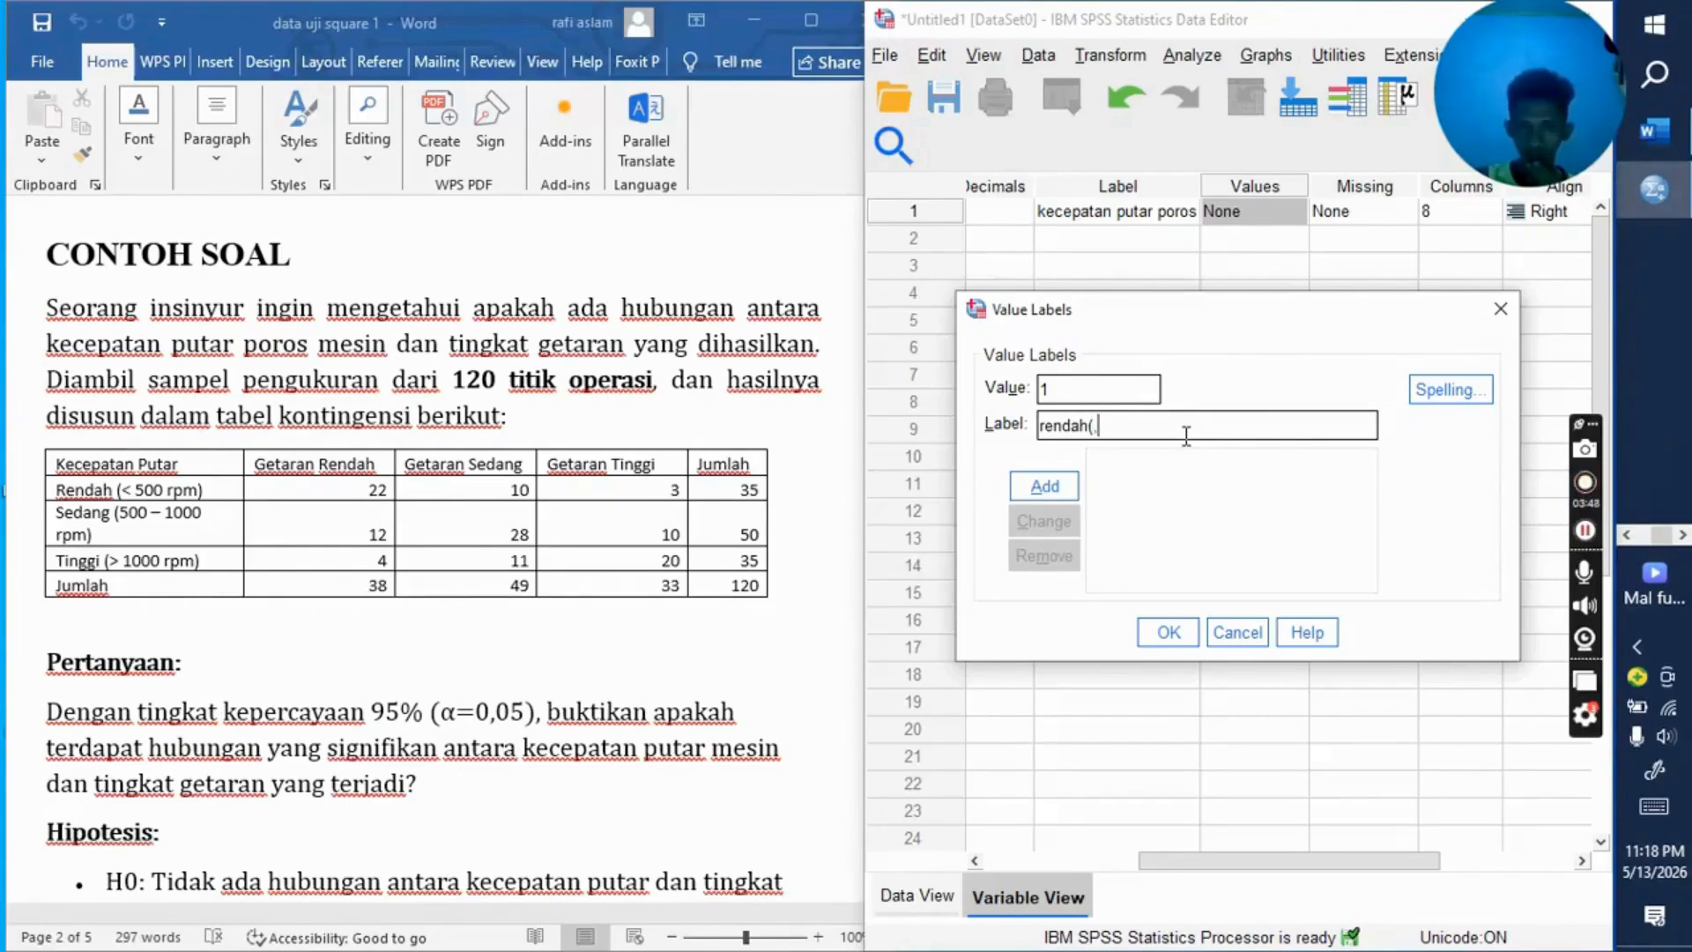
pyautogui.press('BackSpace')
pyautogui.write('<')
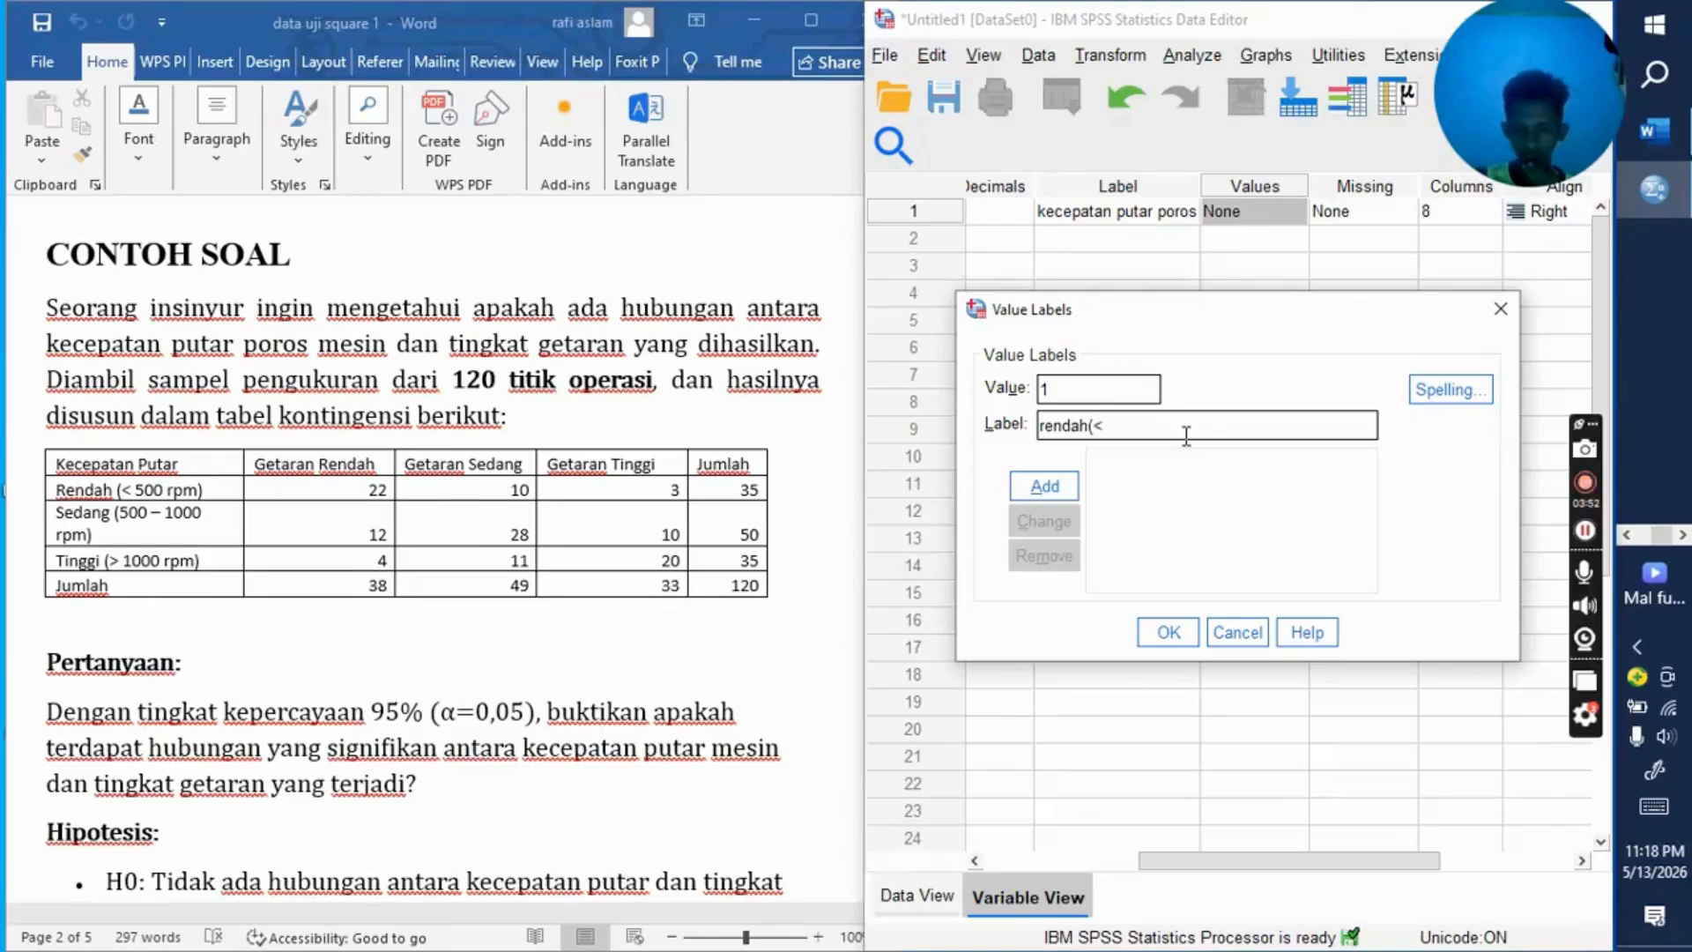
pyautogui.write('500r')
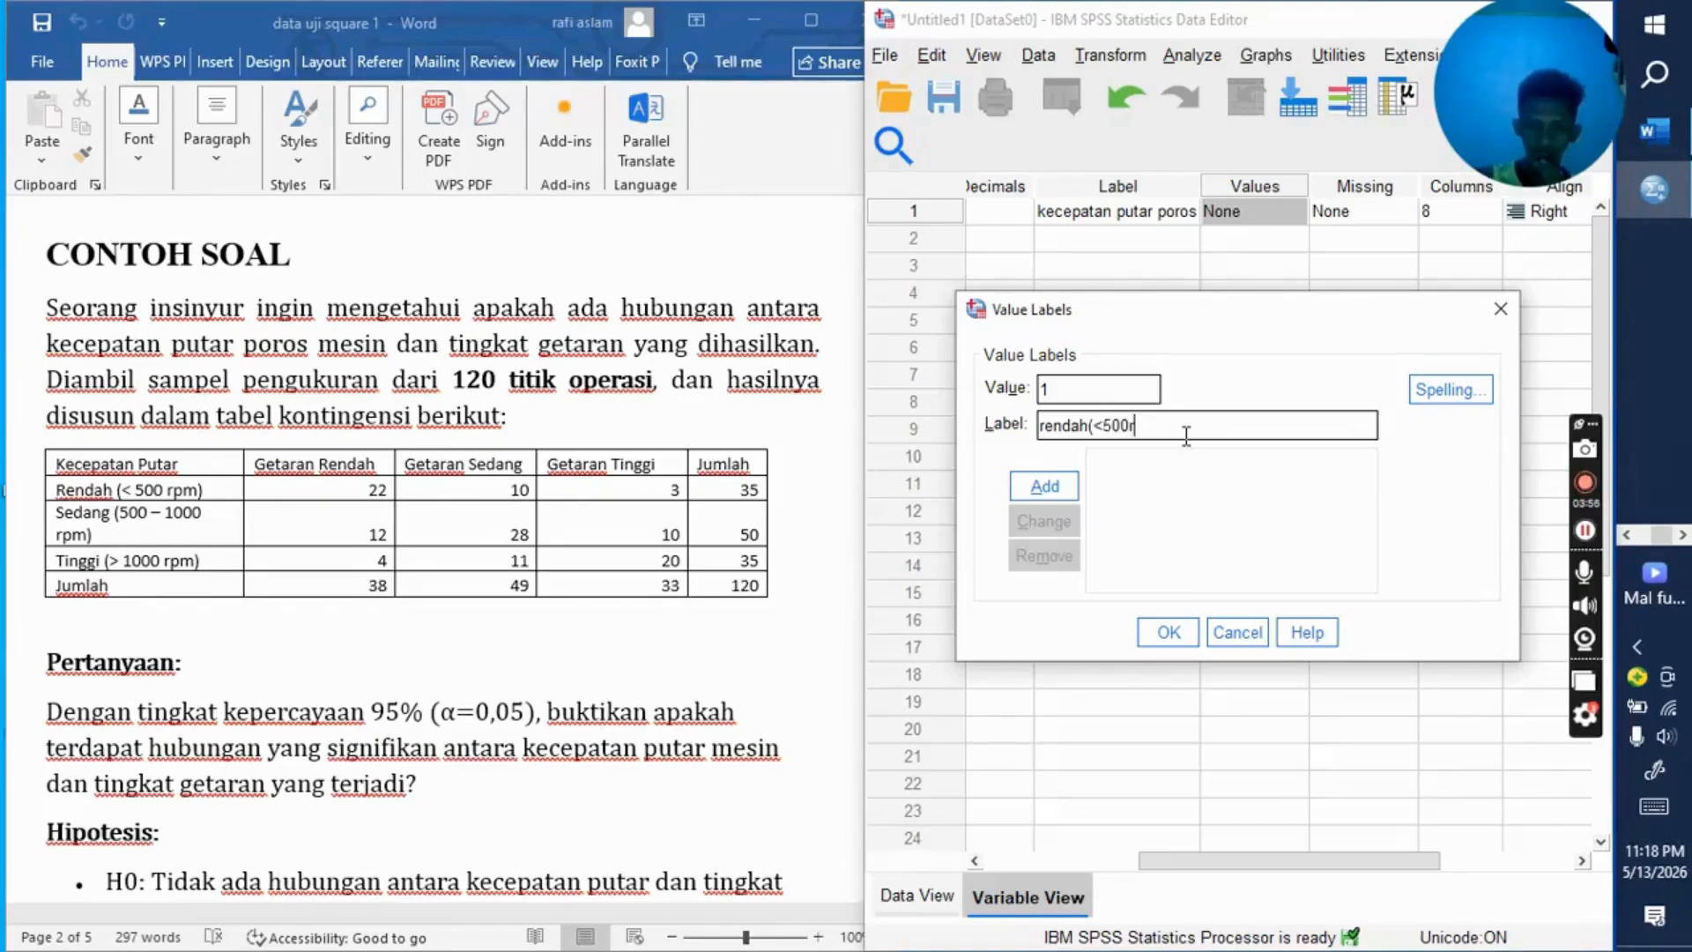
pyautogui.write('pm')
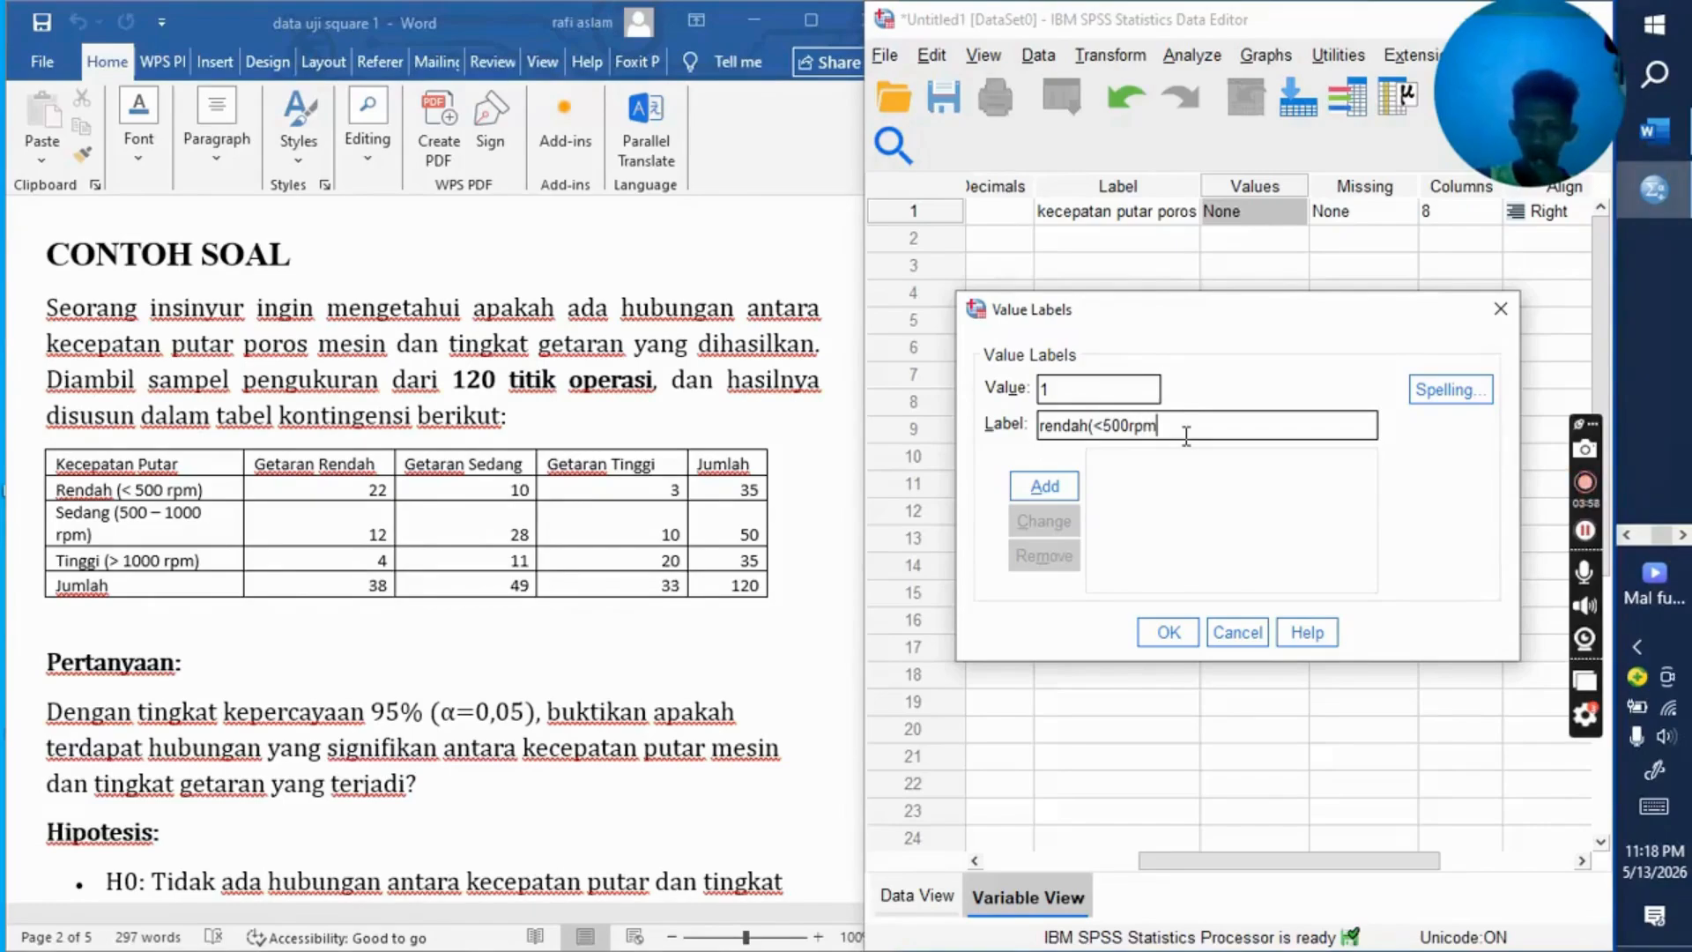
pyautogui.write(')')
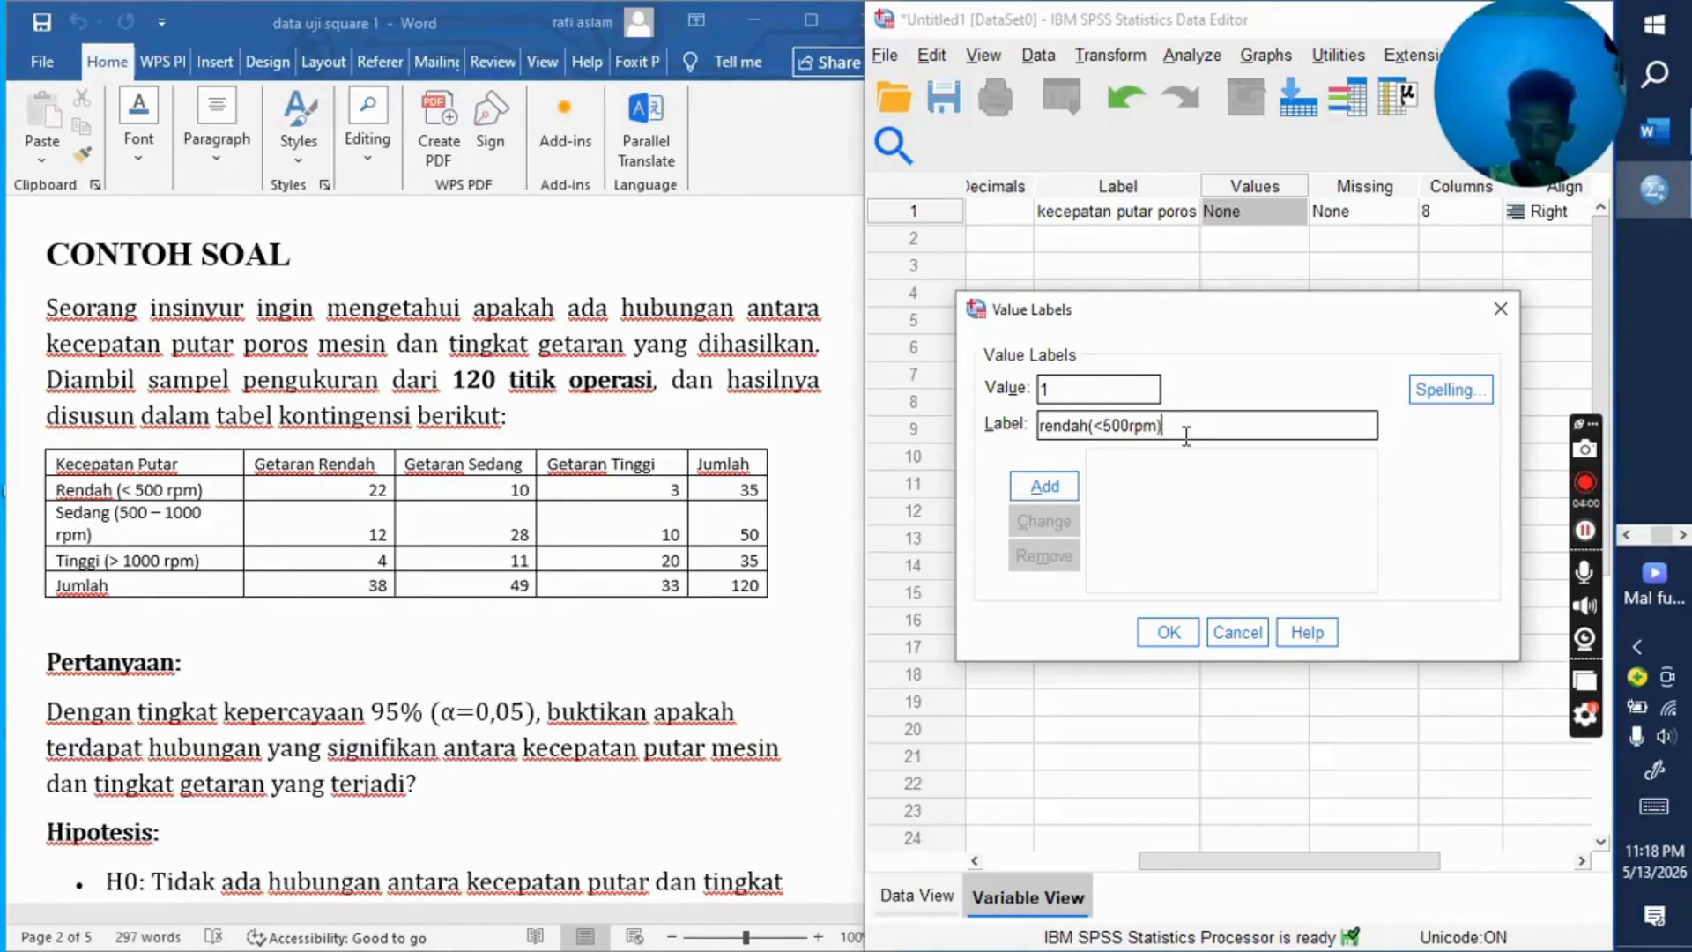
pyautogui.click(1036, 484)
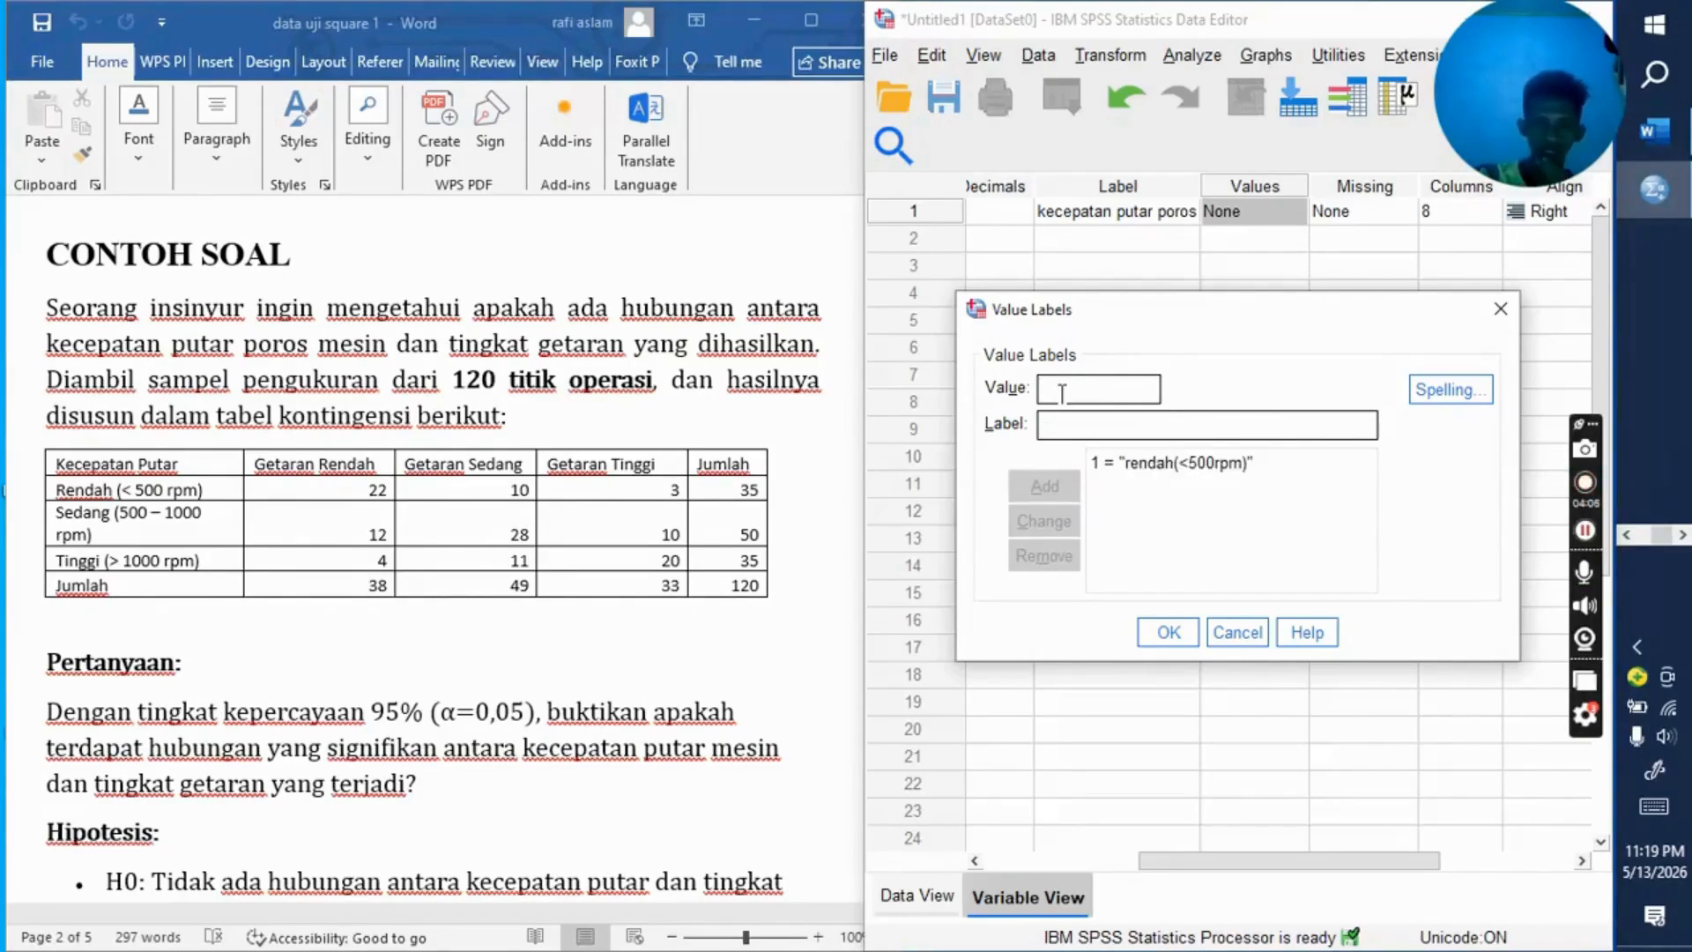
# Step: Add the value label 2 = "sedang(500-1000rpm)" to the kecepatan variable
pyautogui.write('2')
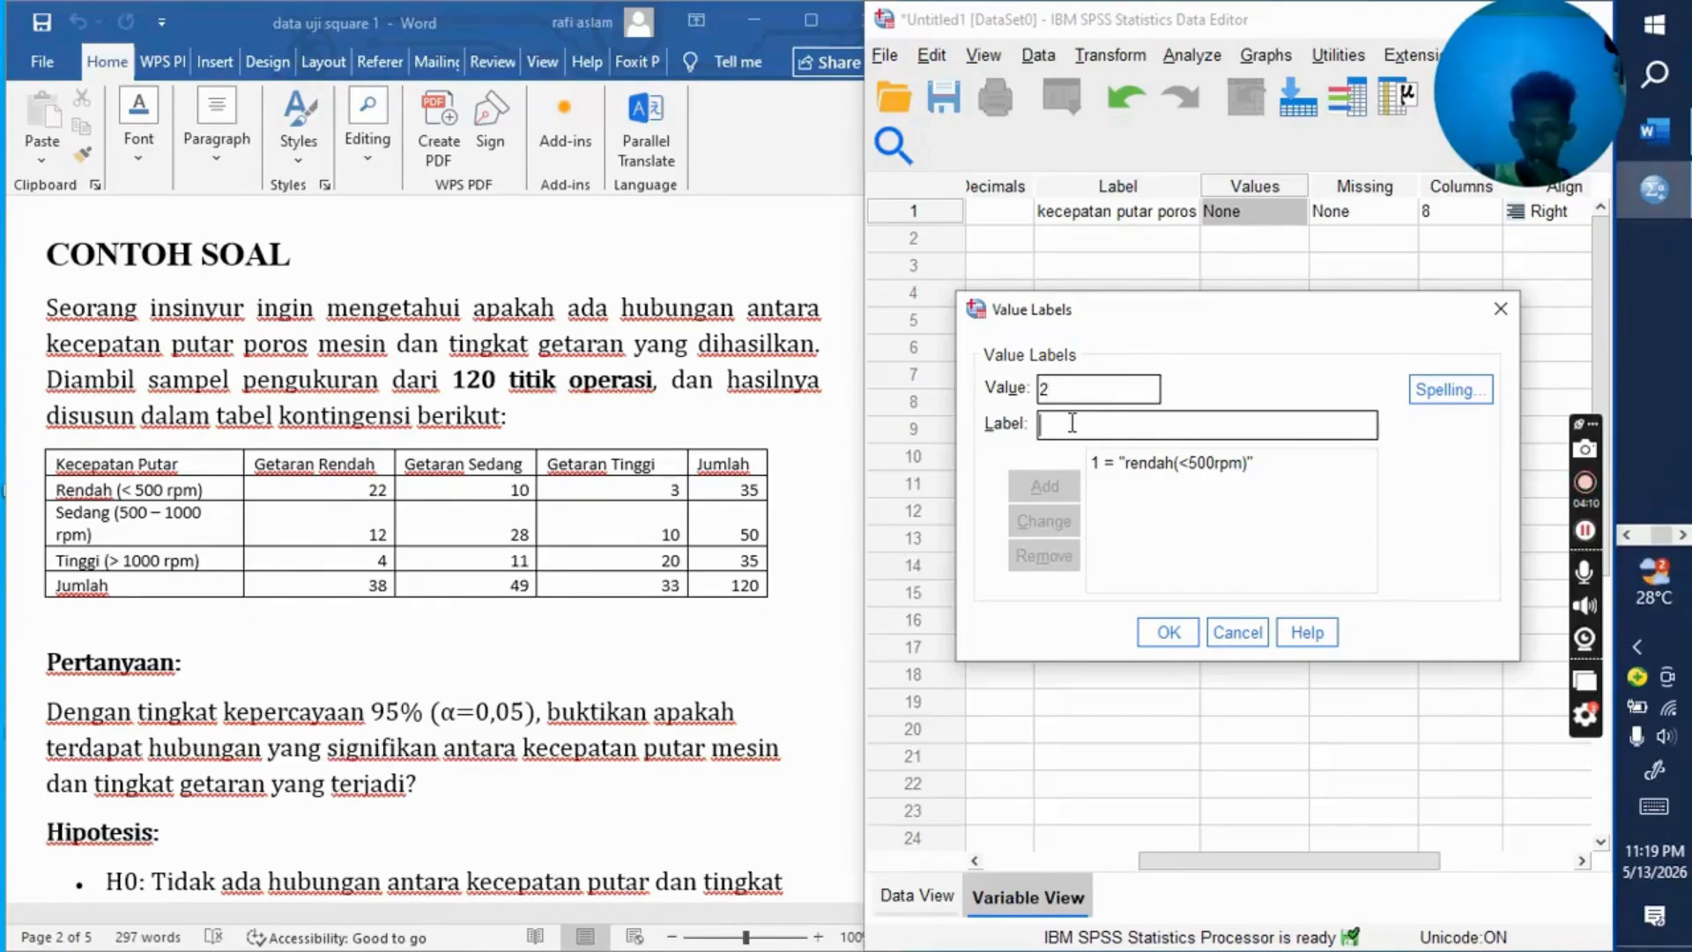
pyautogui.write('se')
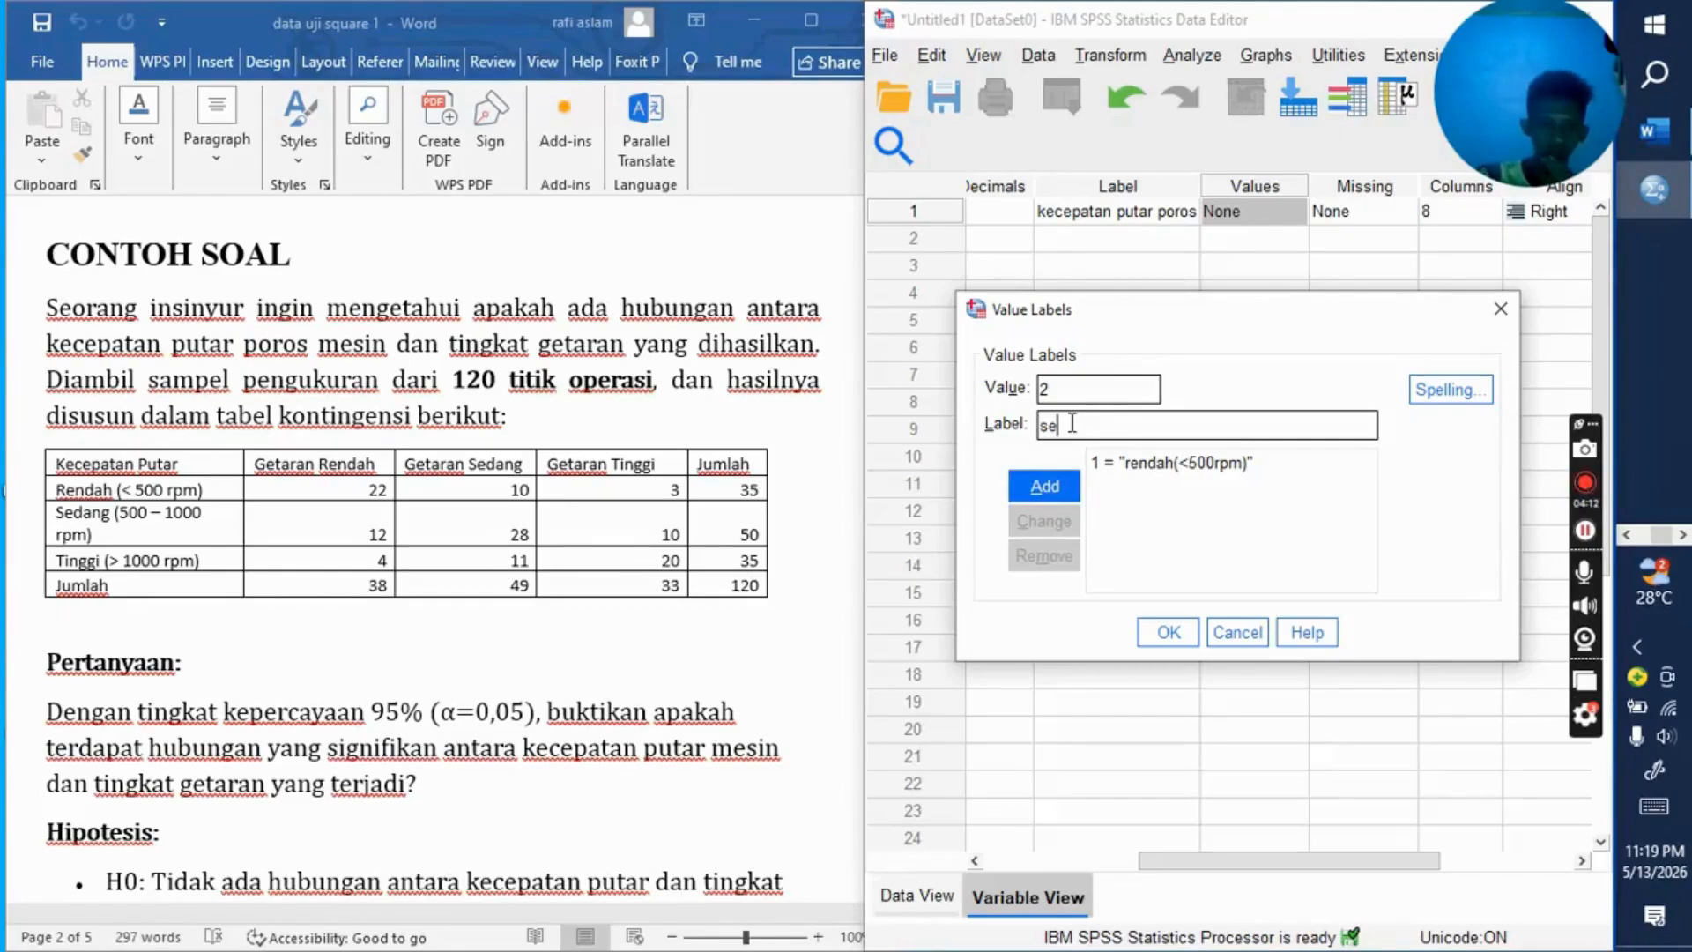
pyautogui.write('dang')
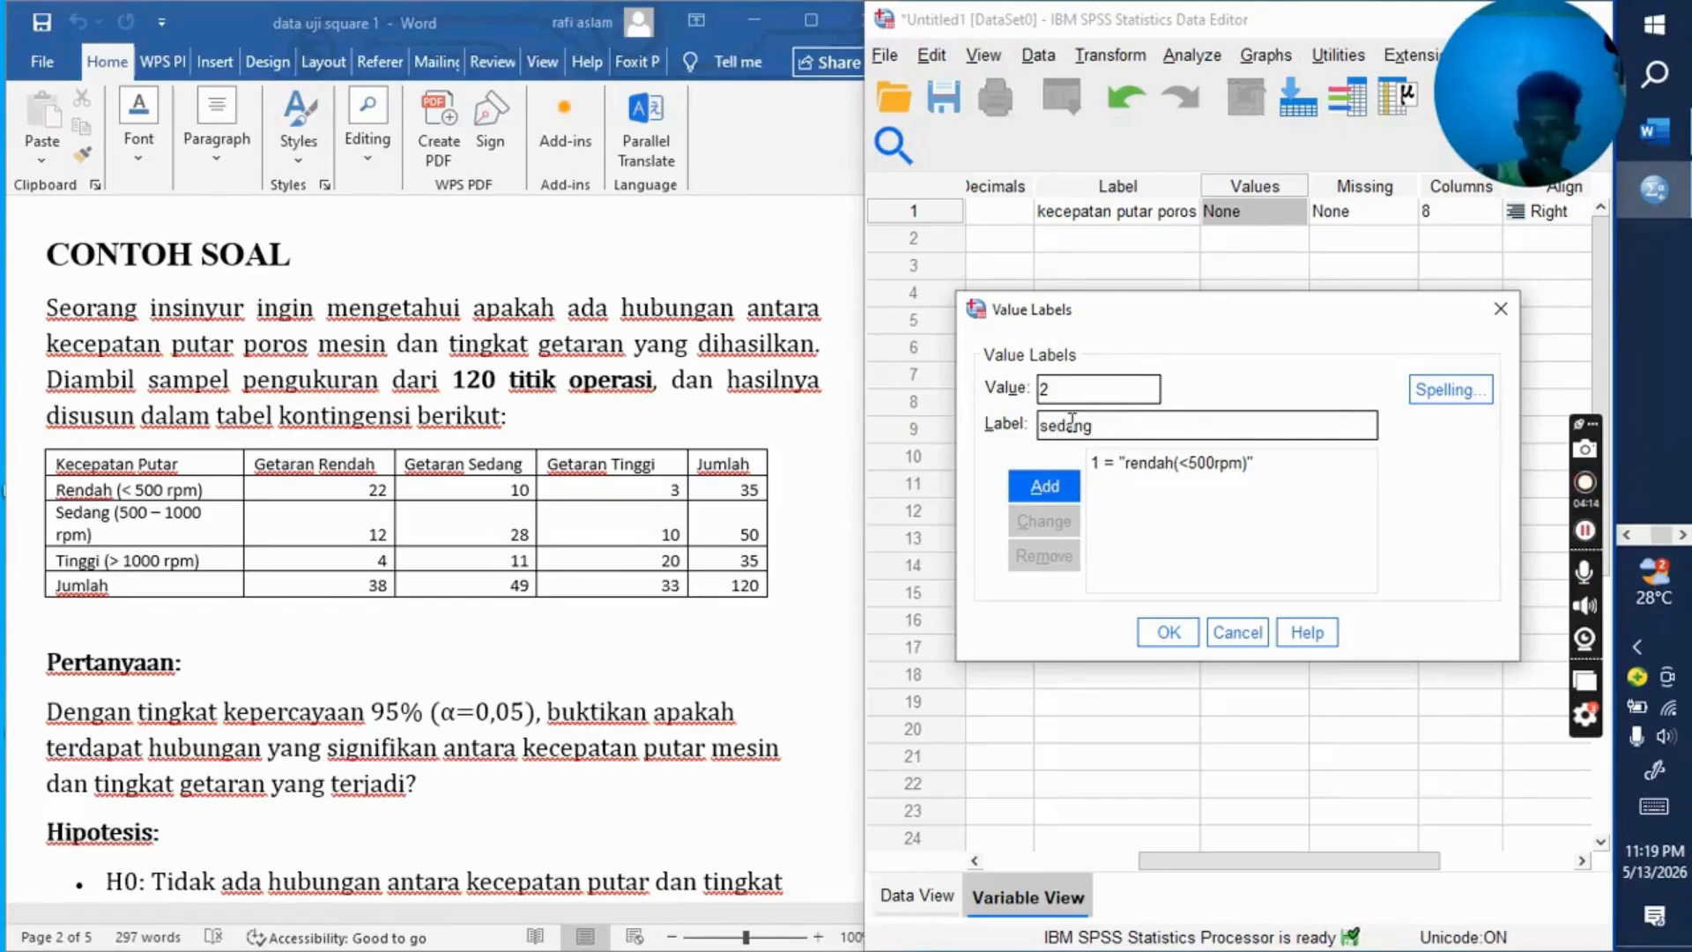
pyautogui.write('(')
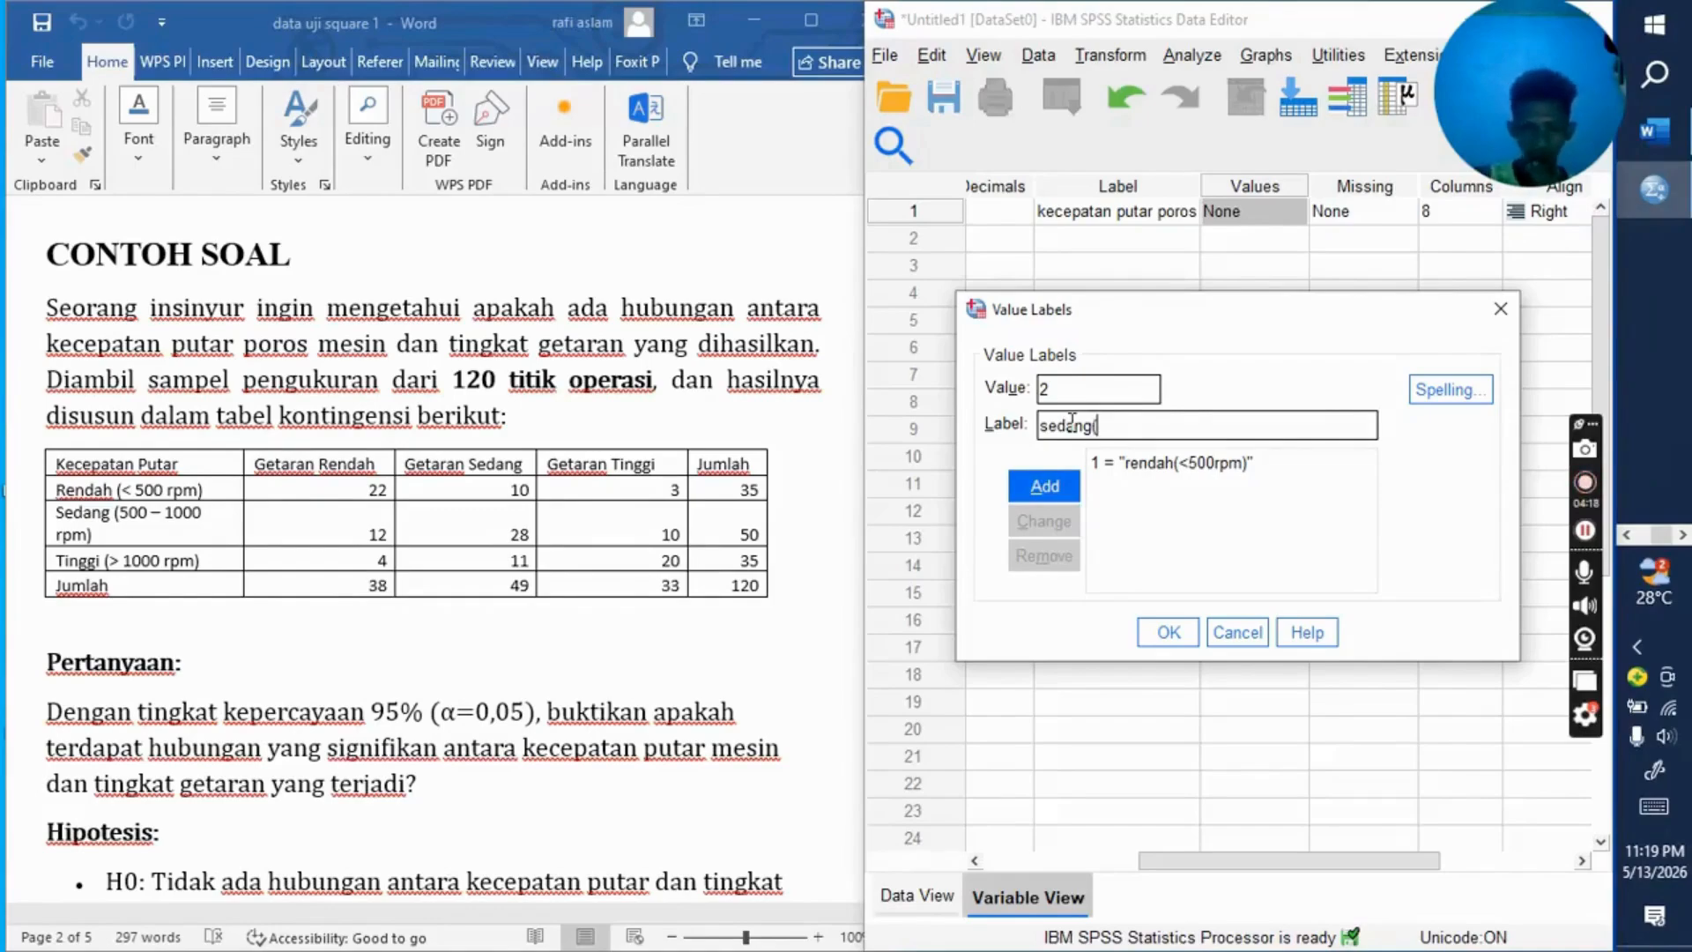
pyautogui.write('500')
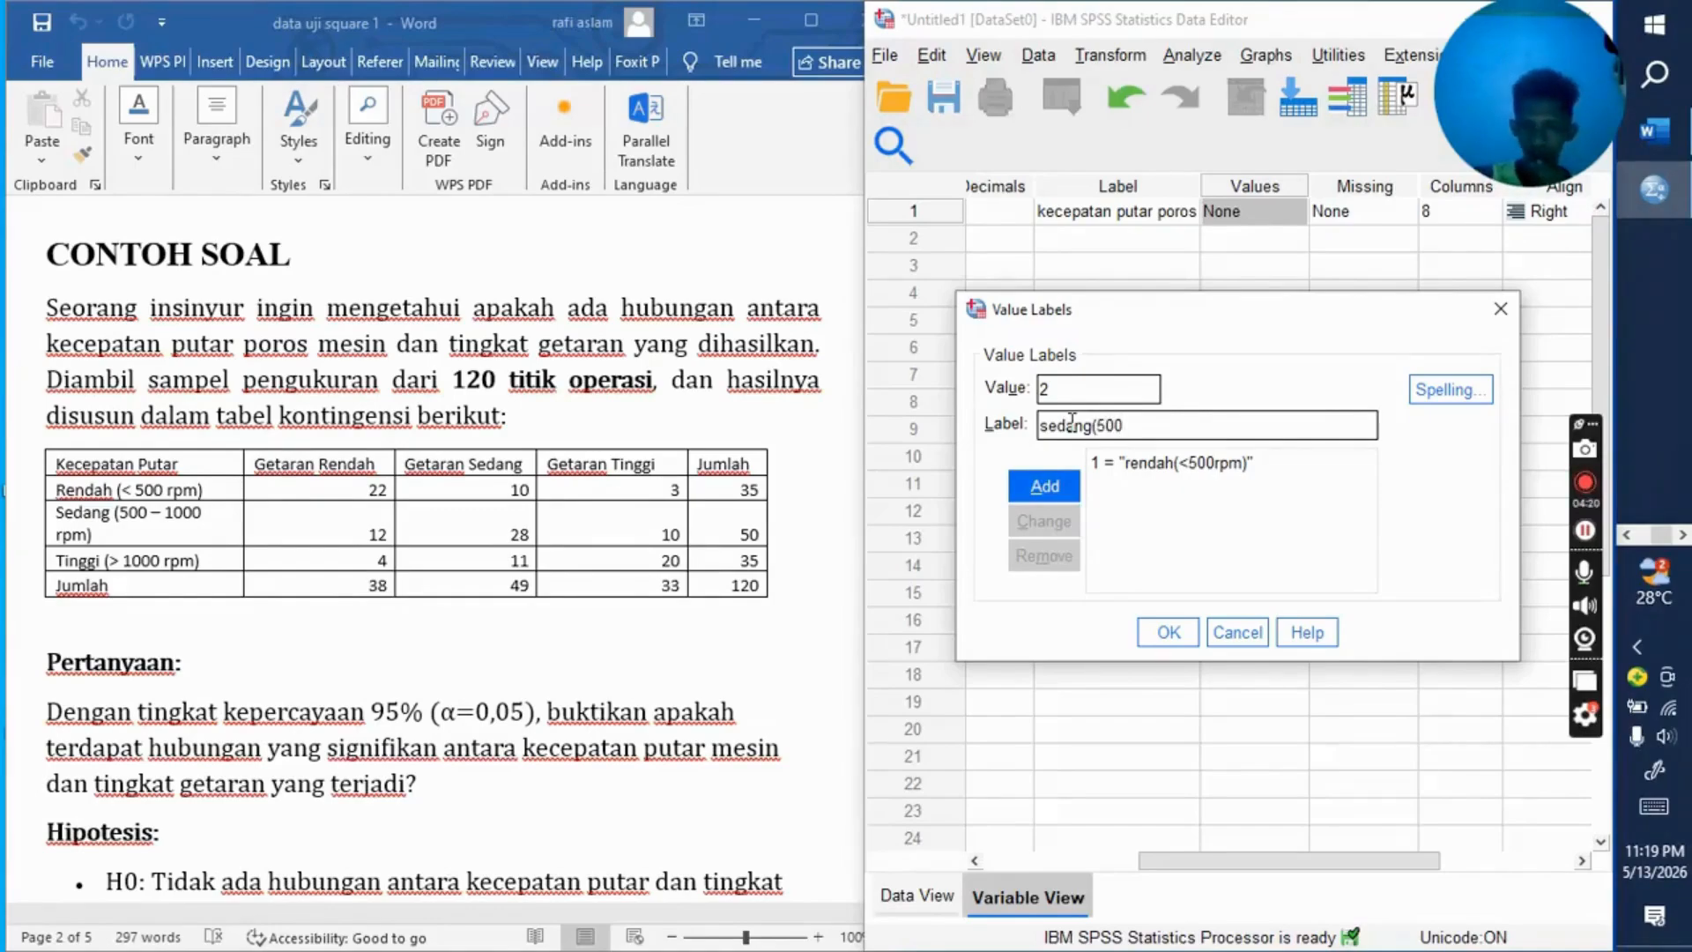
pyautogui.write('-')
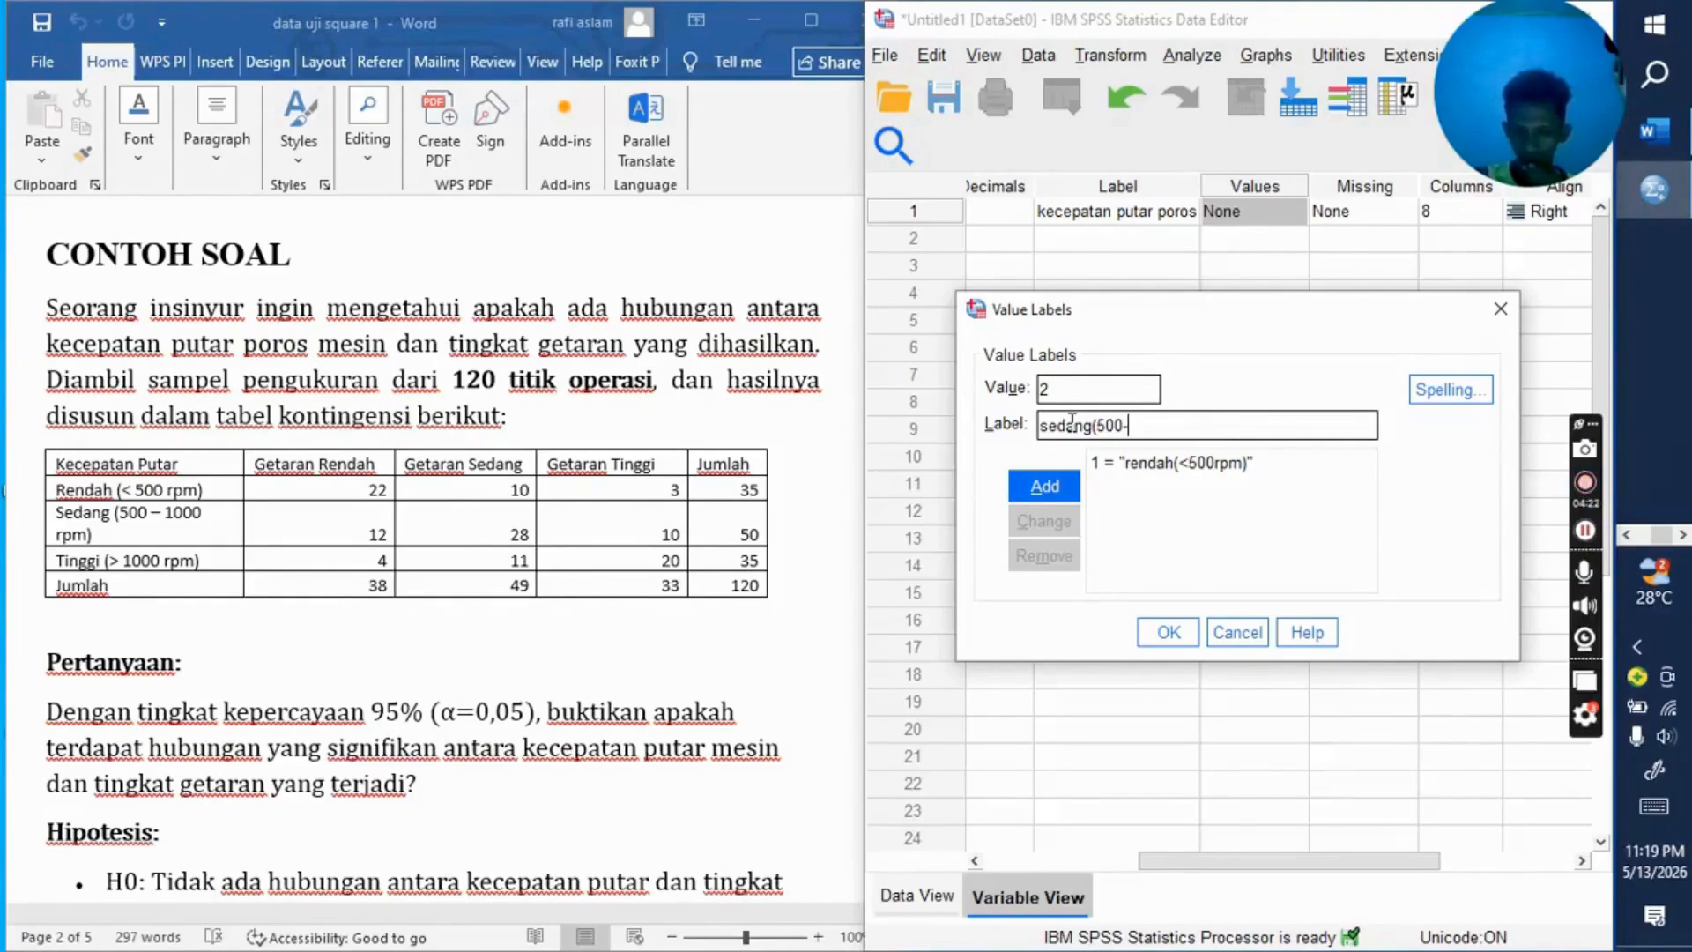
pyautogui.write('1000')
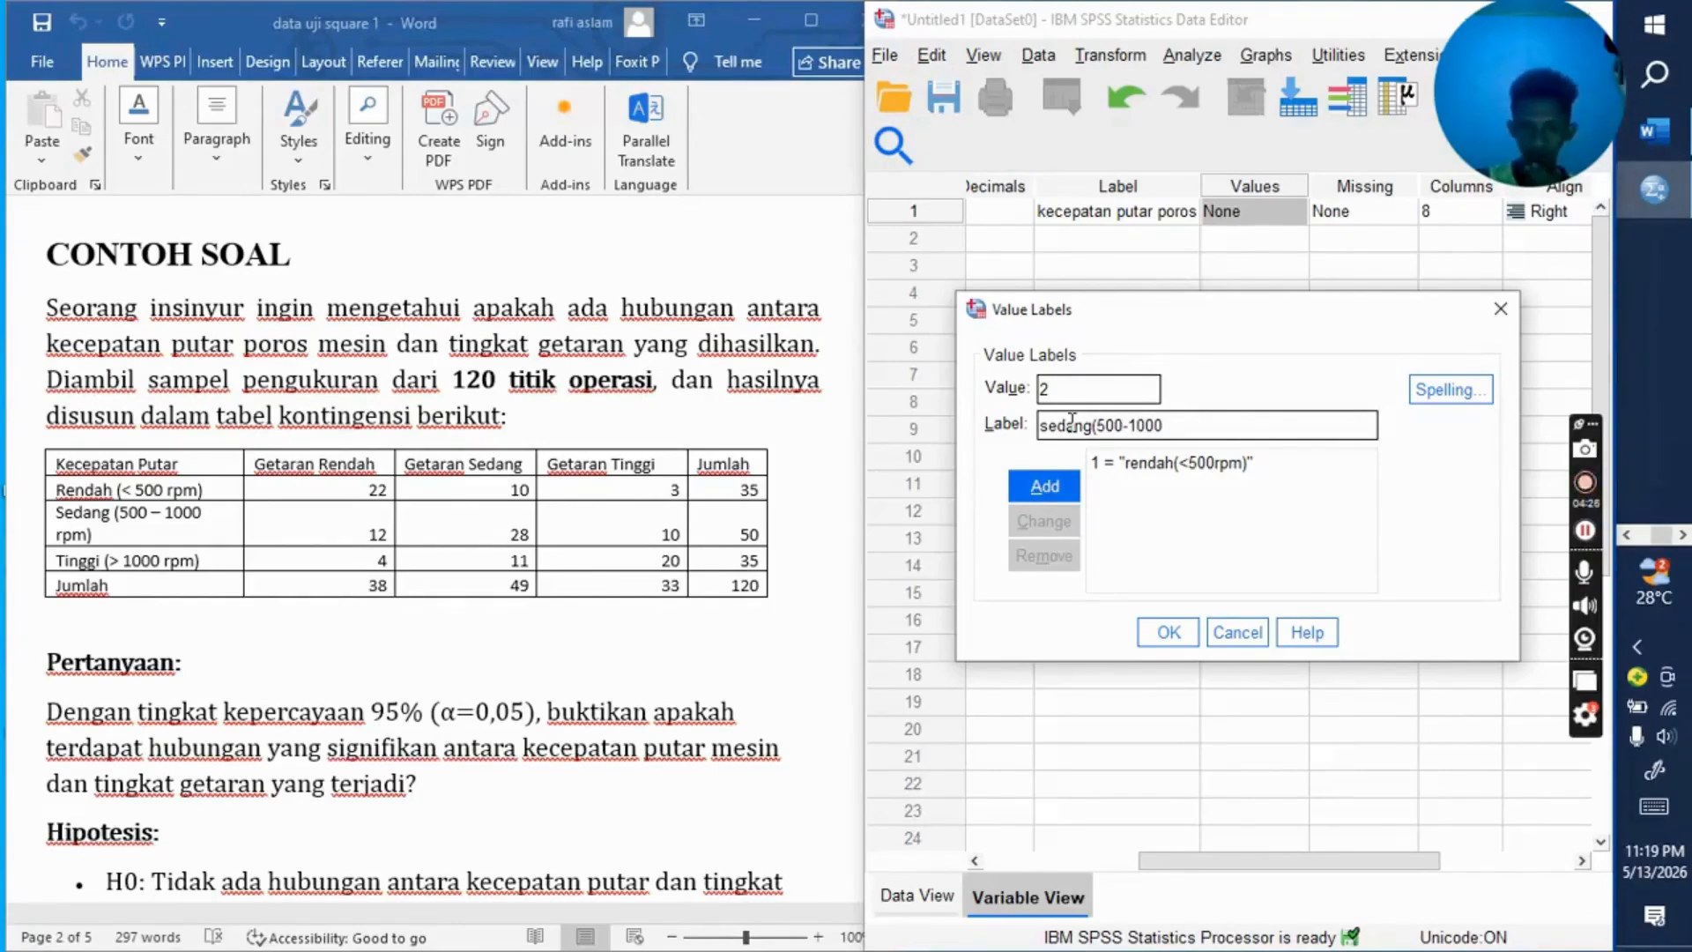
pyautogui.write('rpm')
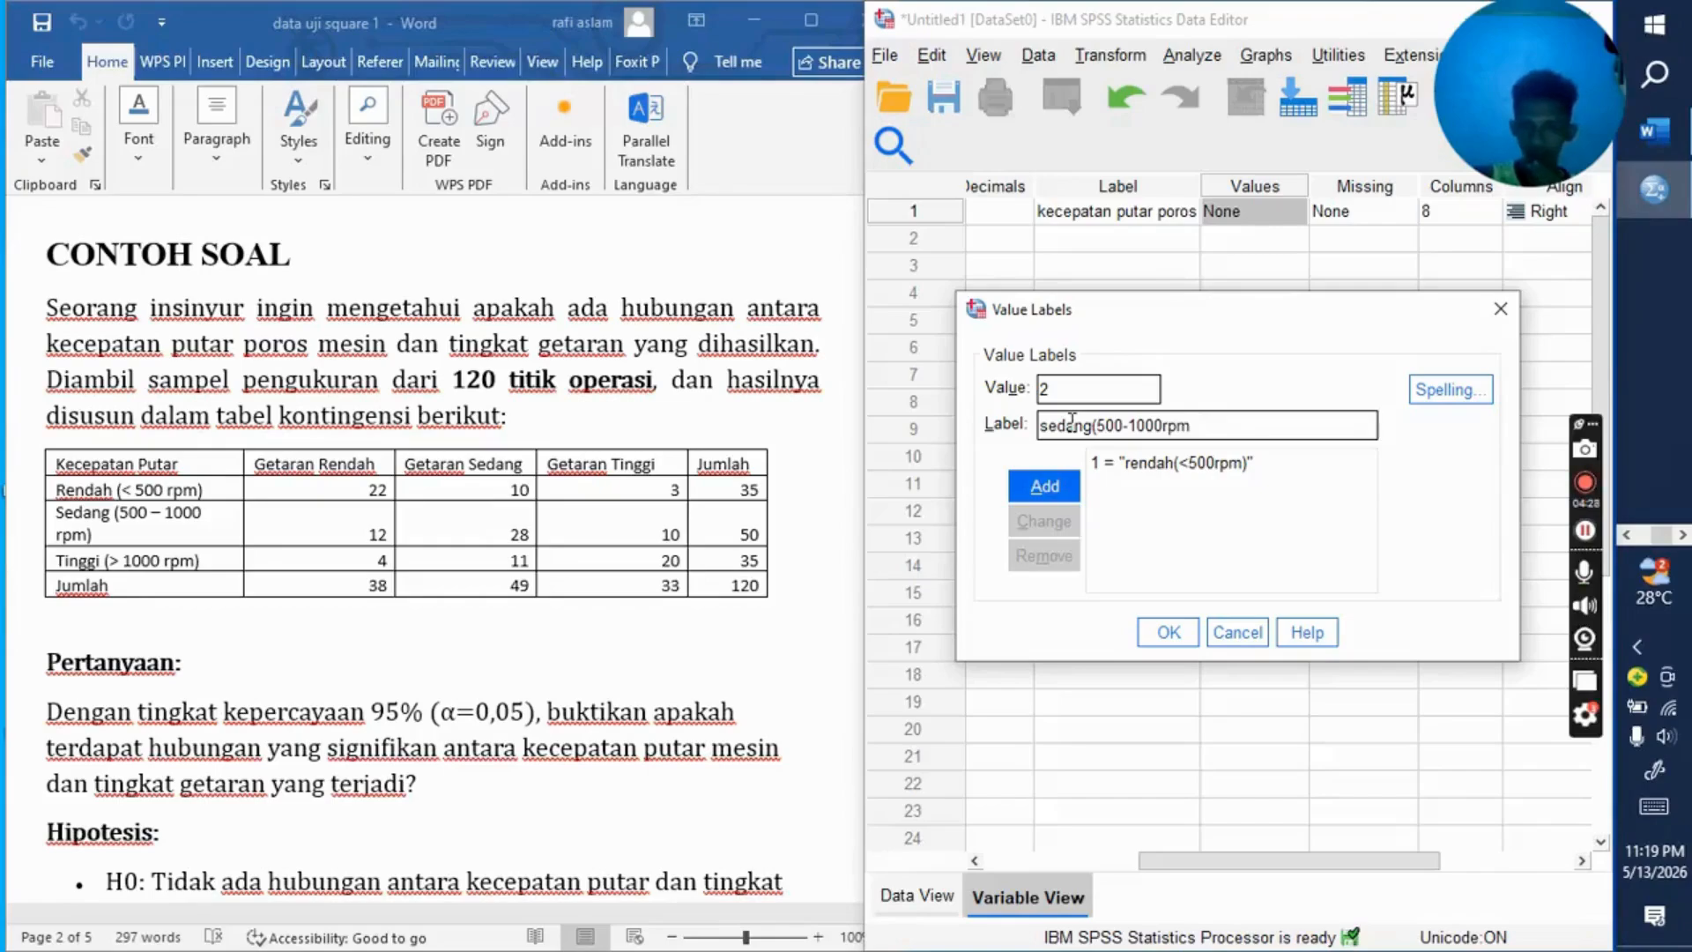
pyautogui.write(')')
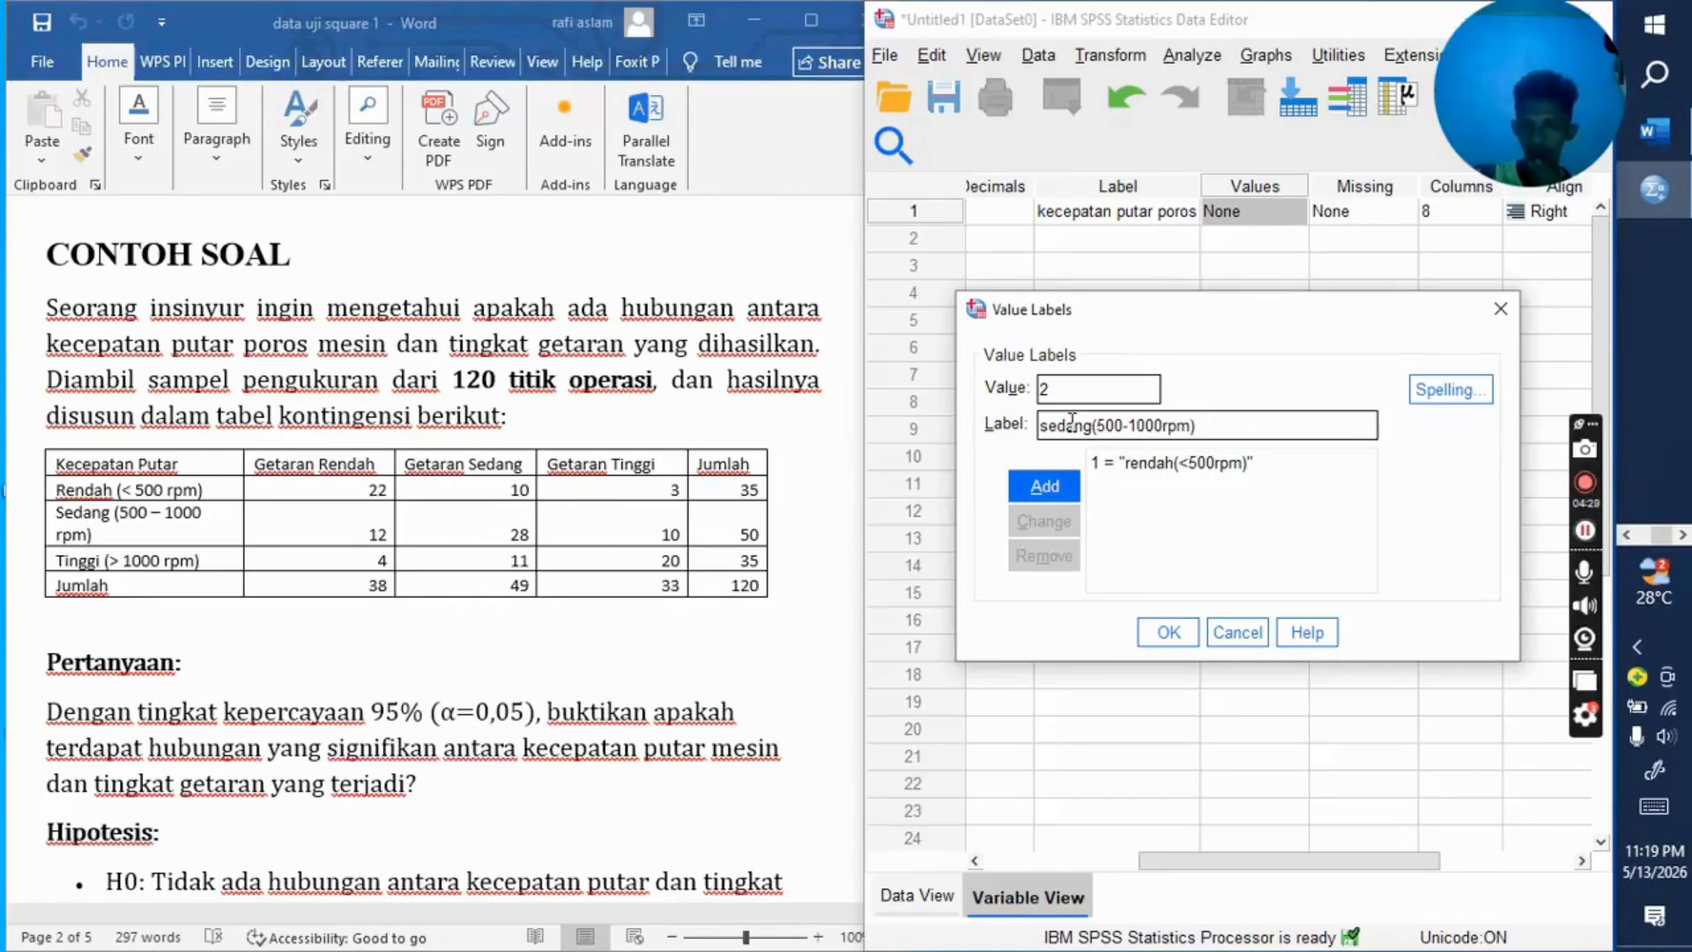
pyautogui.click(1069, 482)
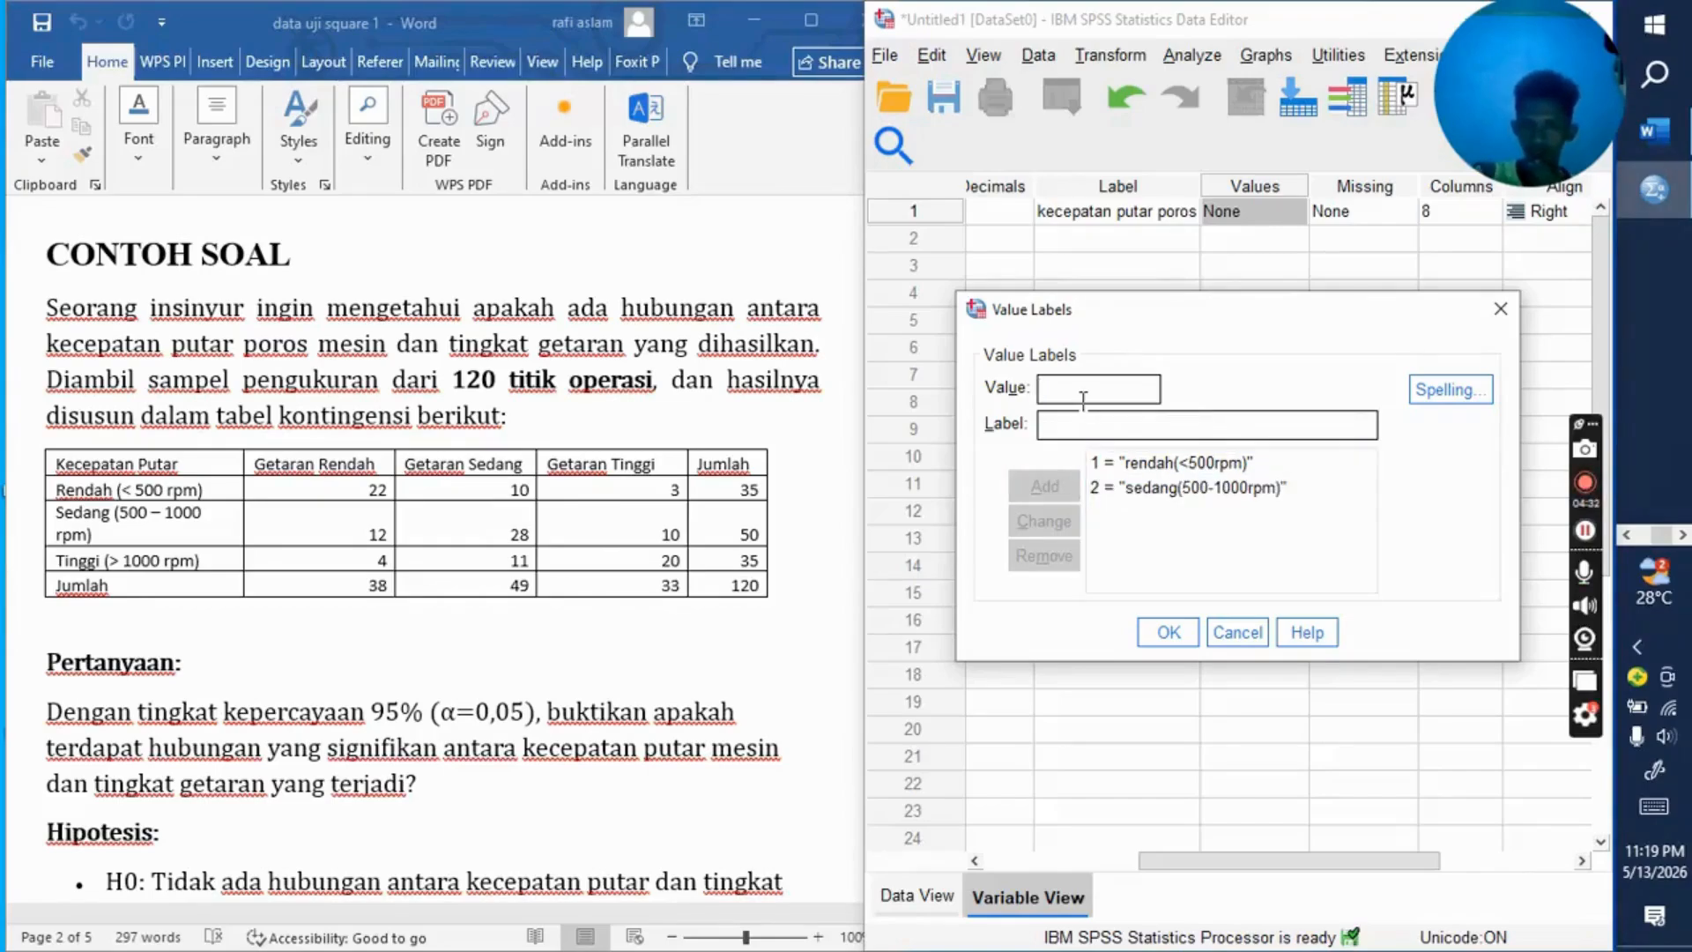
# Step: Add the value label 3 = "tinggi(>1000rpm)" to the kecepatan variable and accept its value labels
pyautogui.write('3')
pyautogui.click(1098, 422)
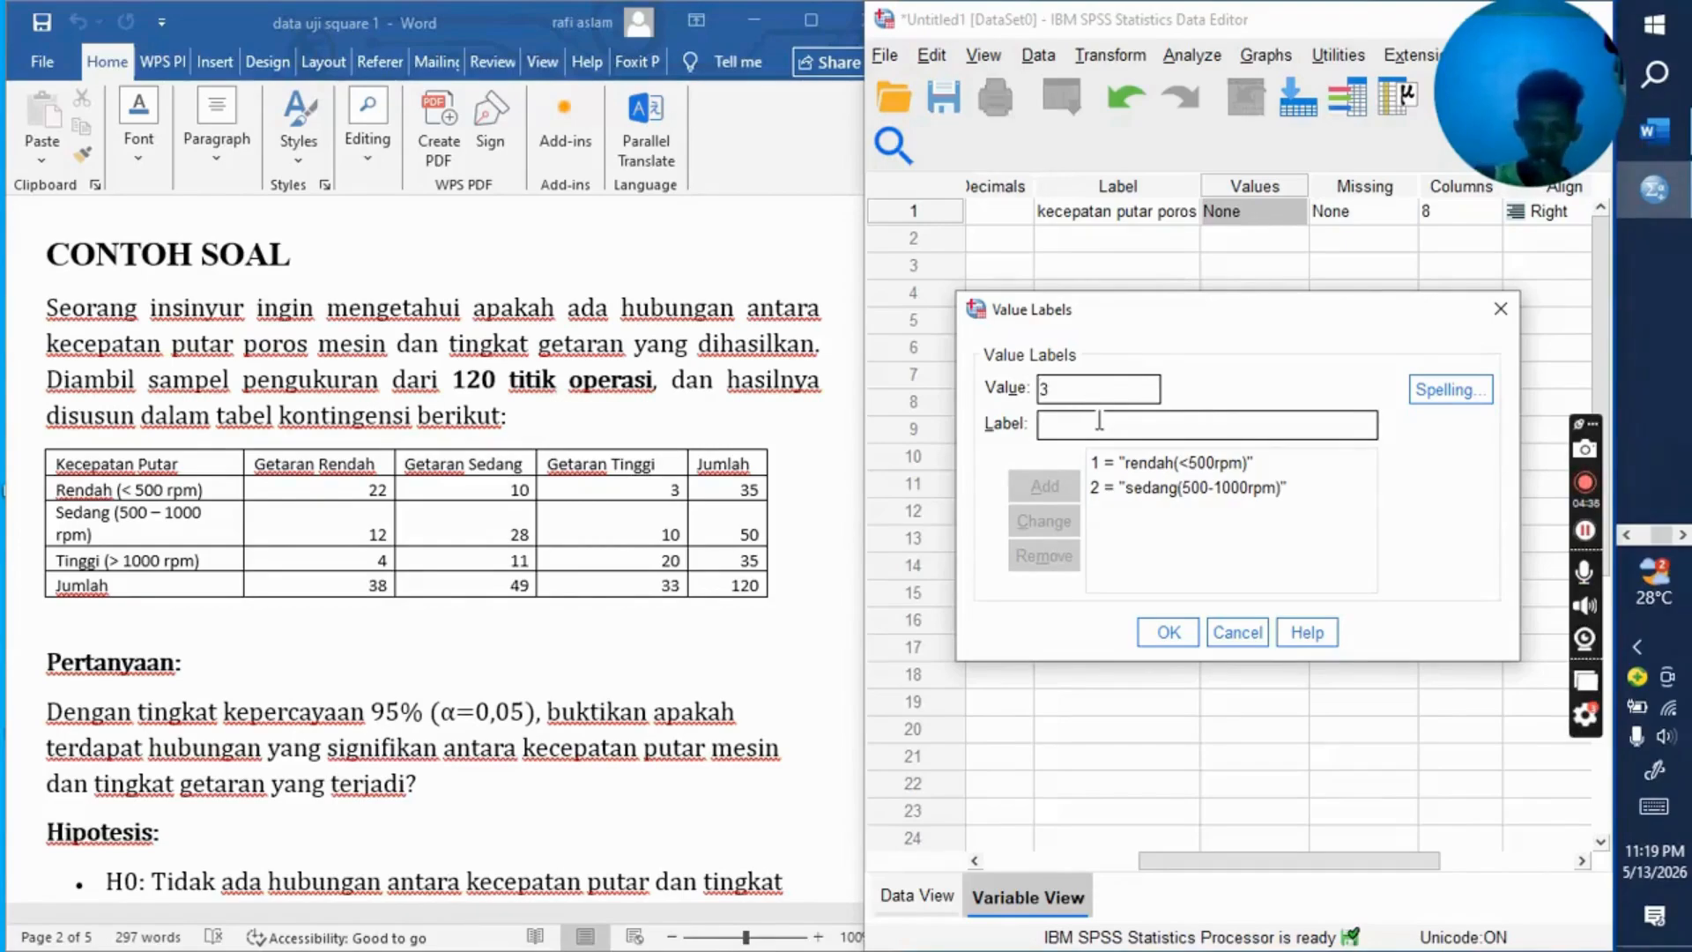
pyautogui.write('tinggi(')
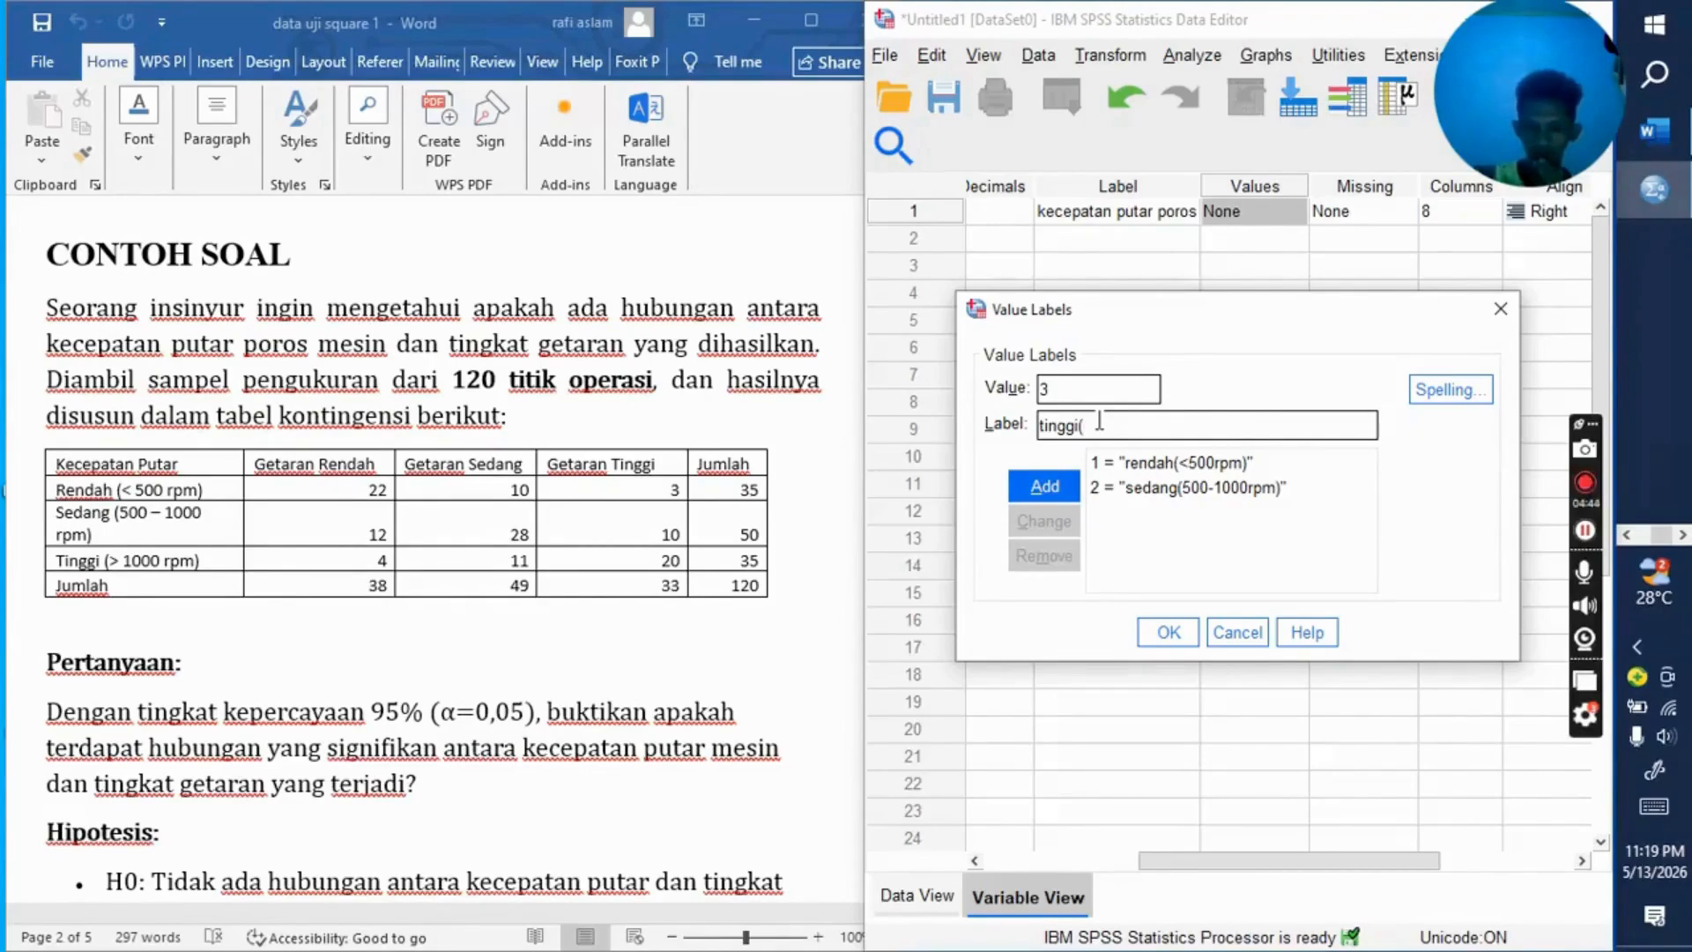
pyautogui.write('>')
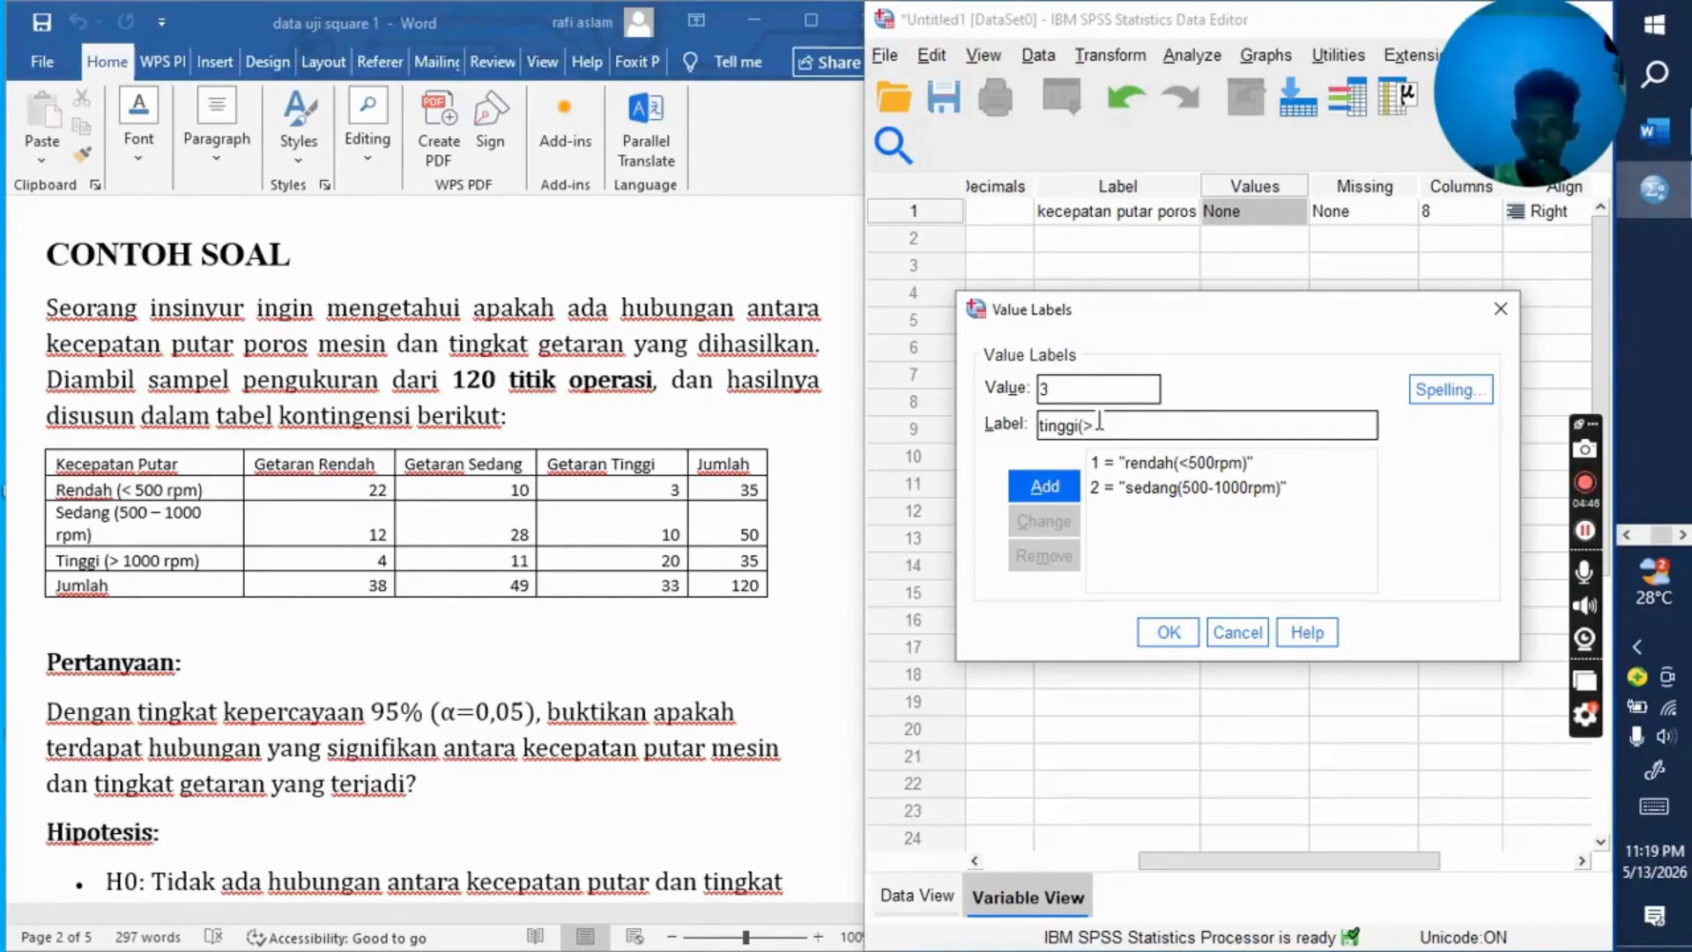
pyautogui.write('1')
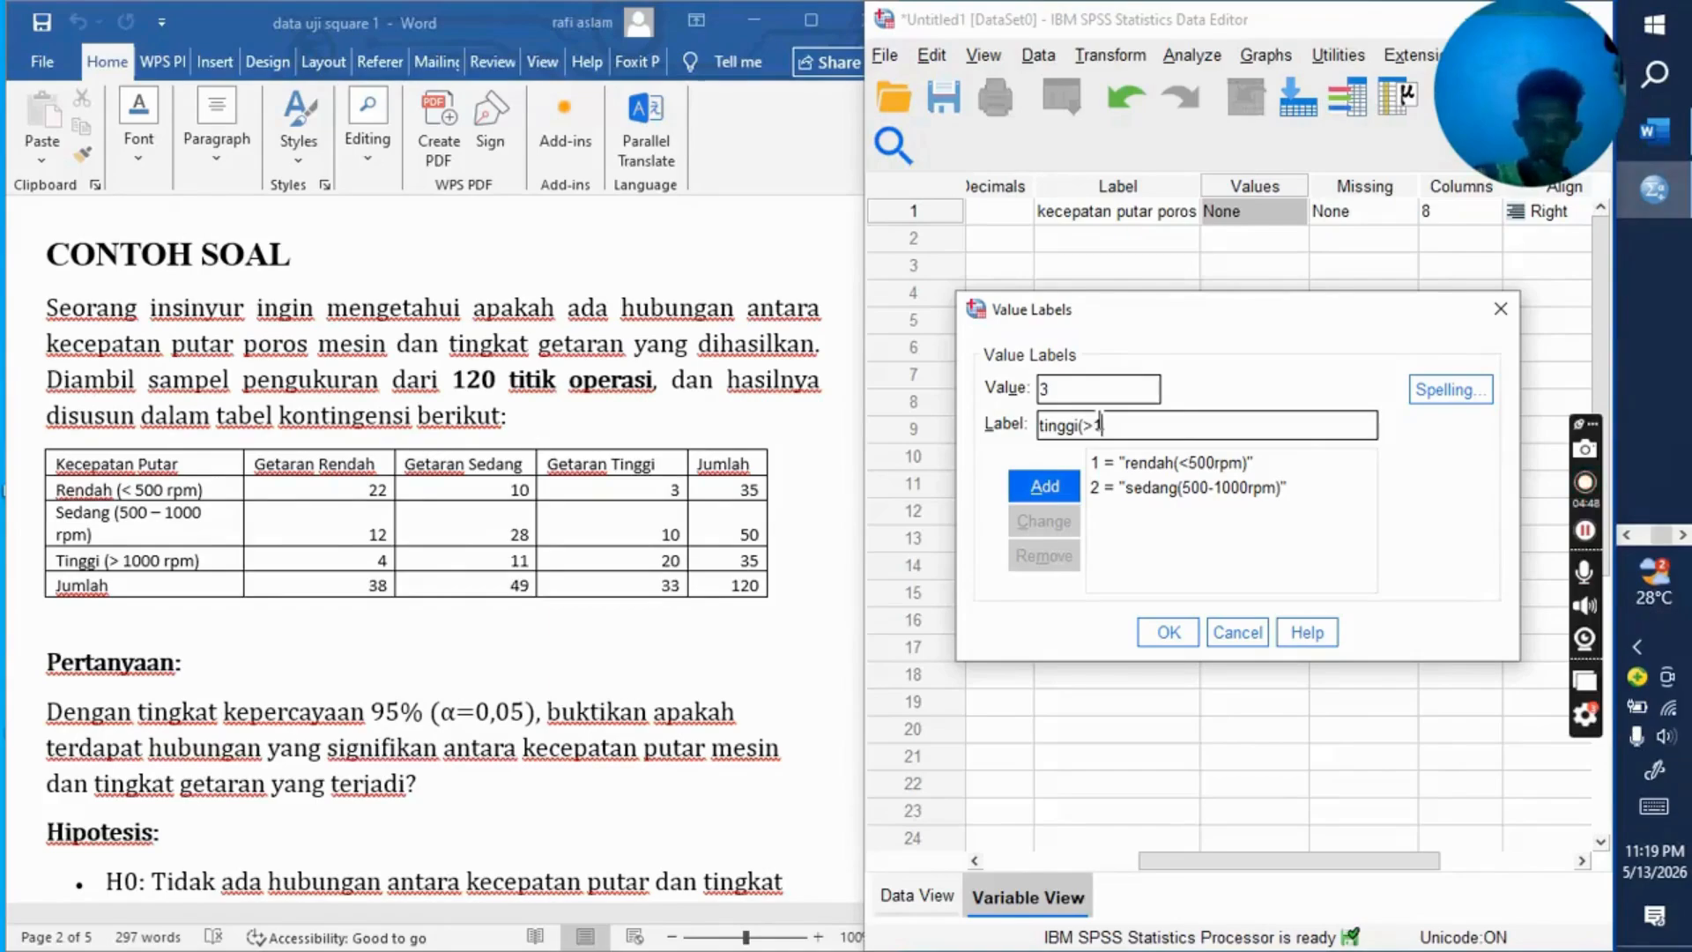
pyautogui.write('000')
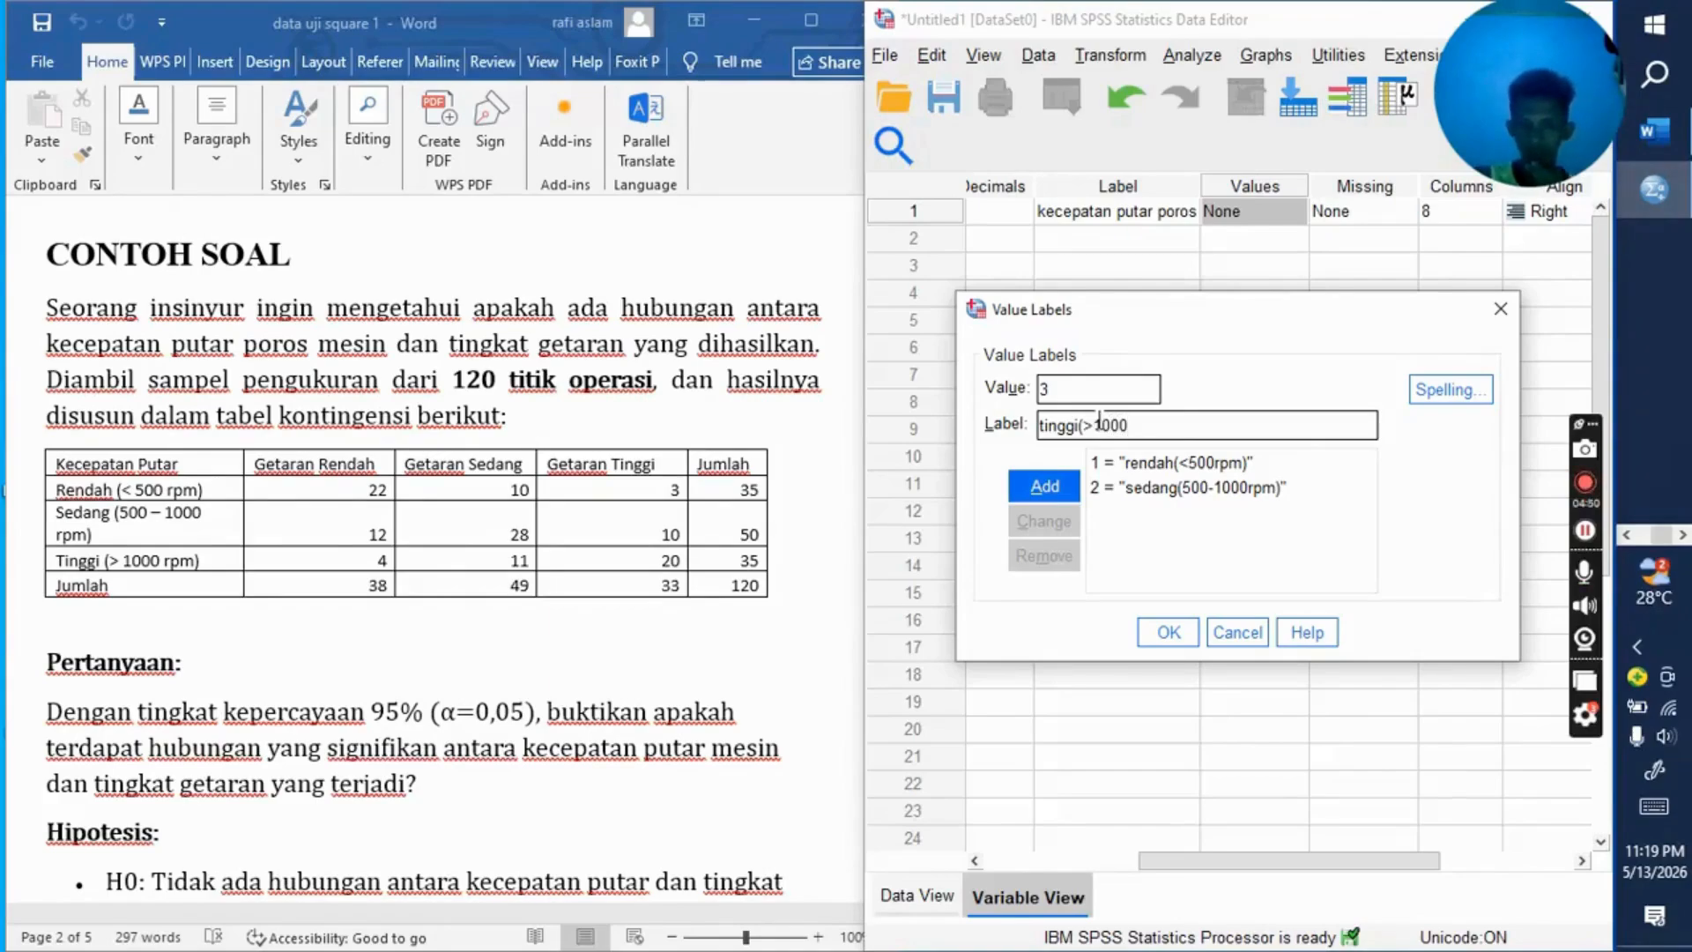
pyautogui.write('rpm)')
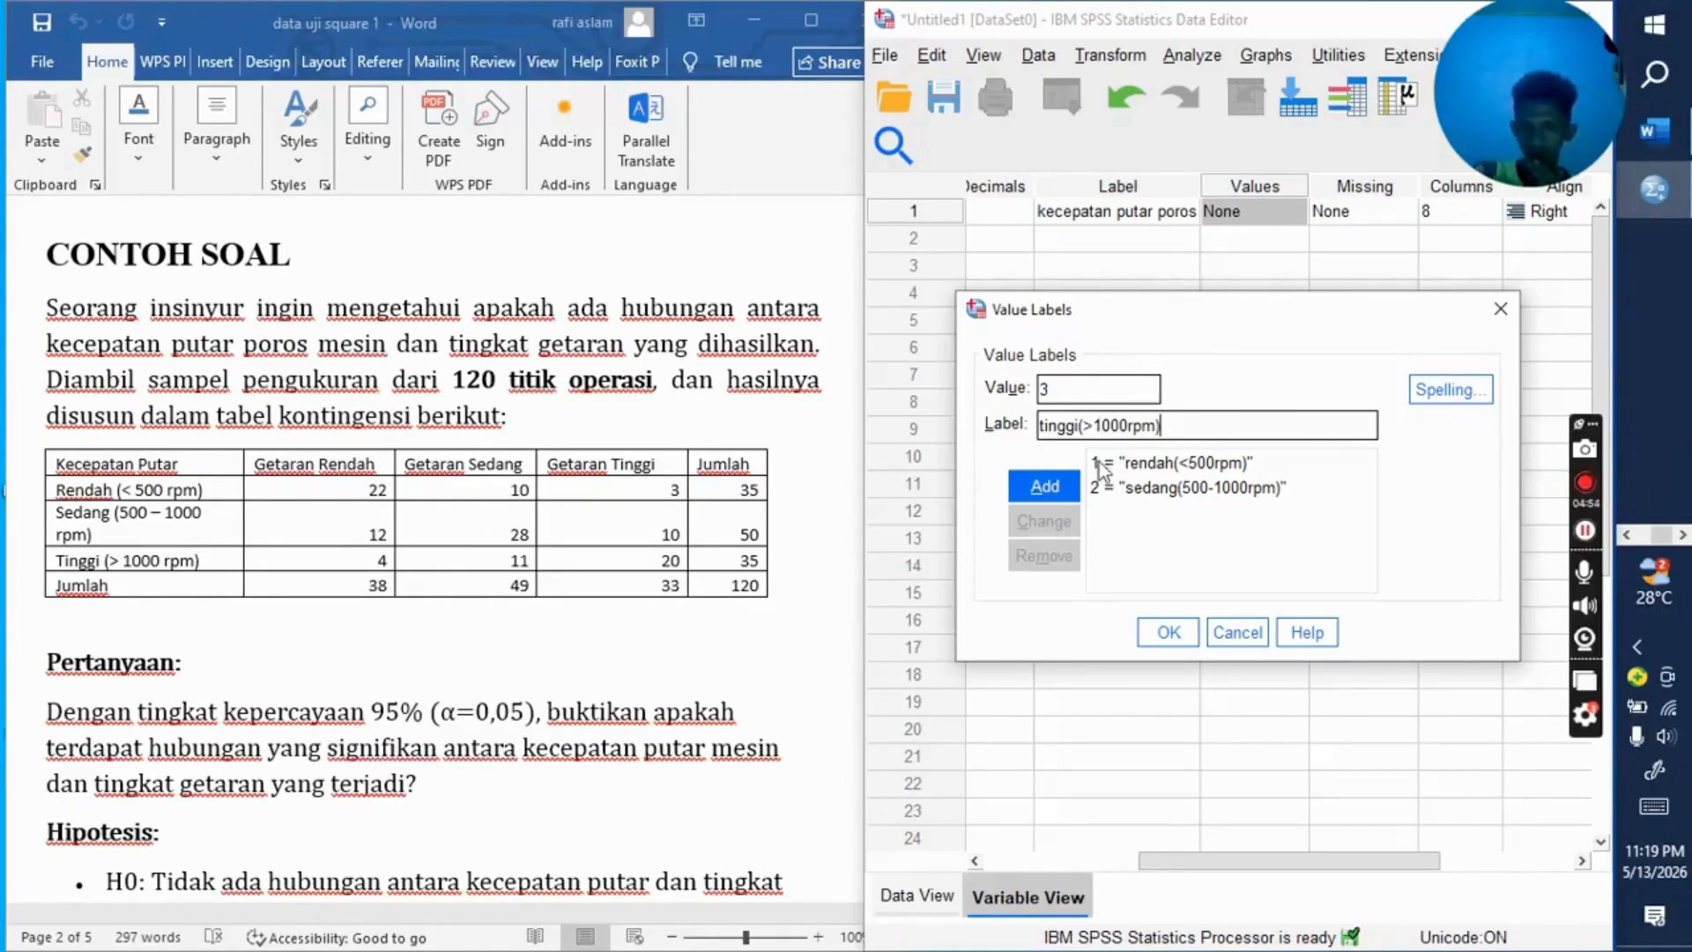
pyautogui.click(1064, 492)
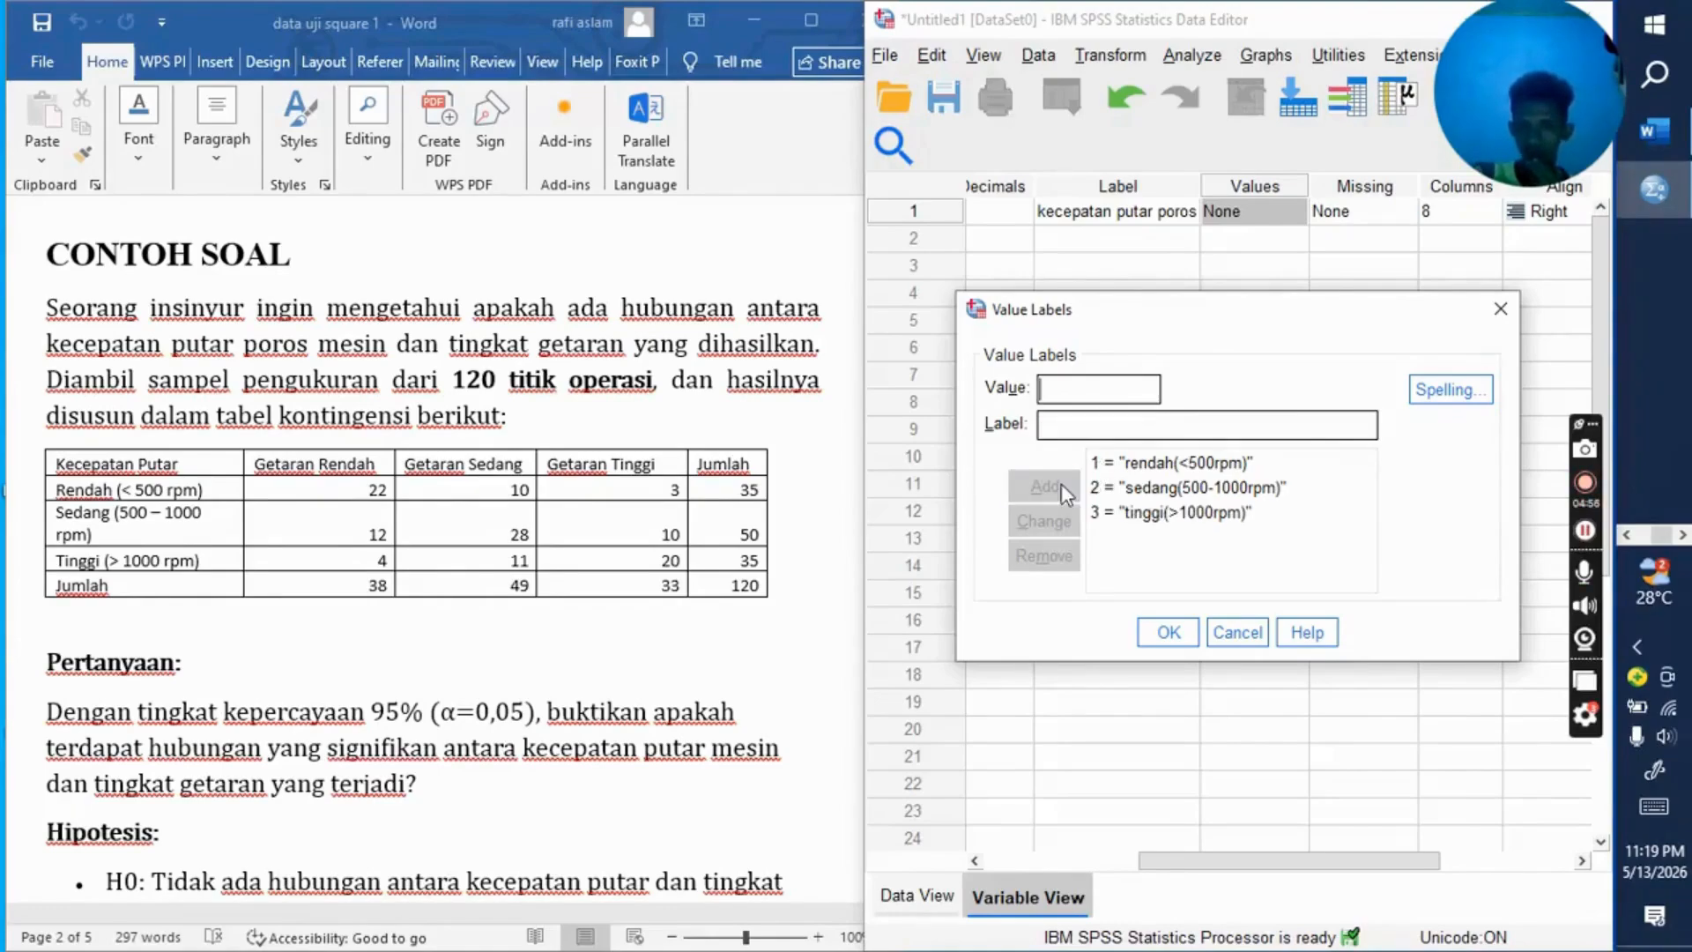
pyautogui.click(1171, 632)
pyautogui.click(1171, 631)
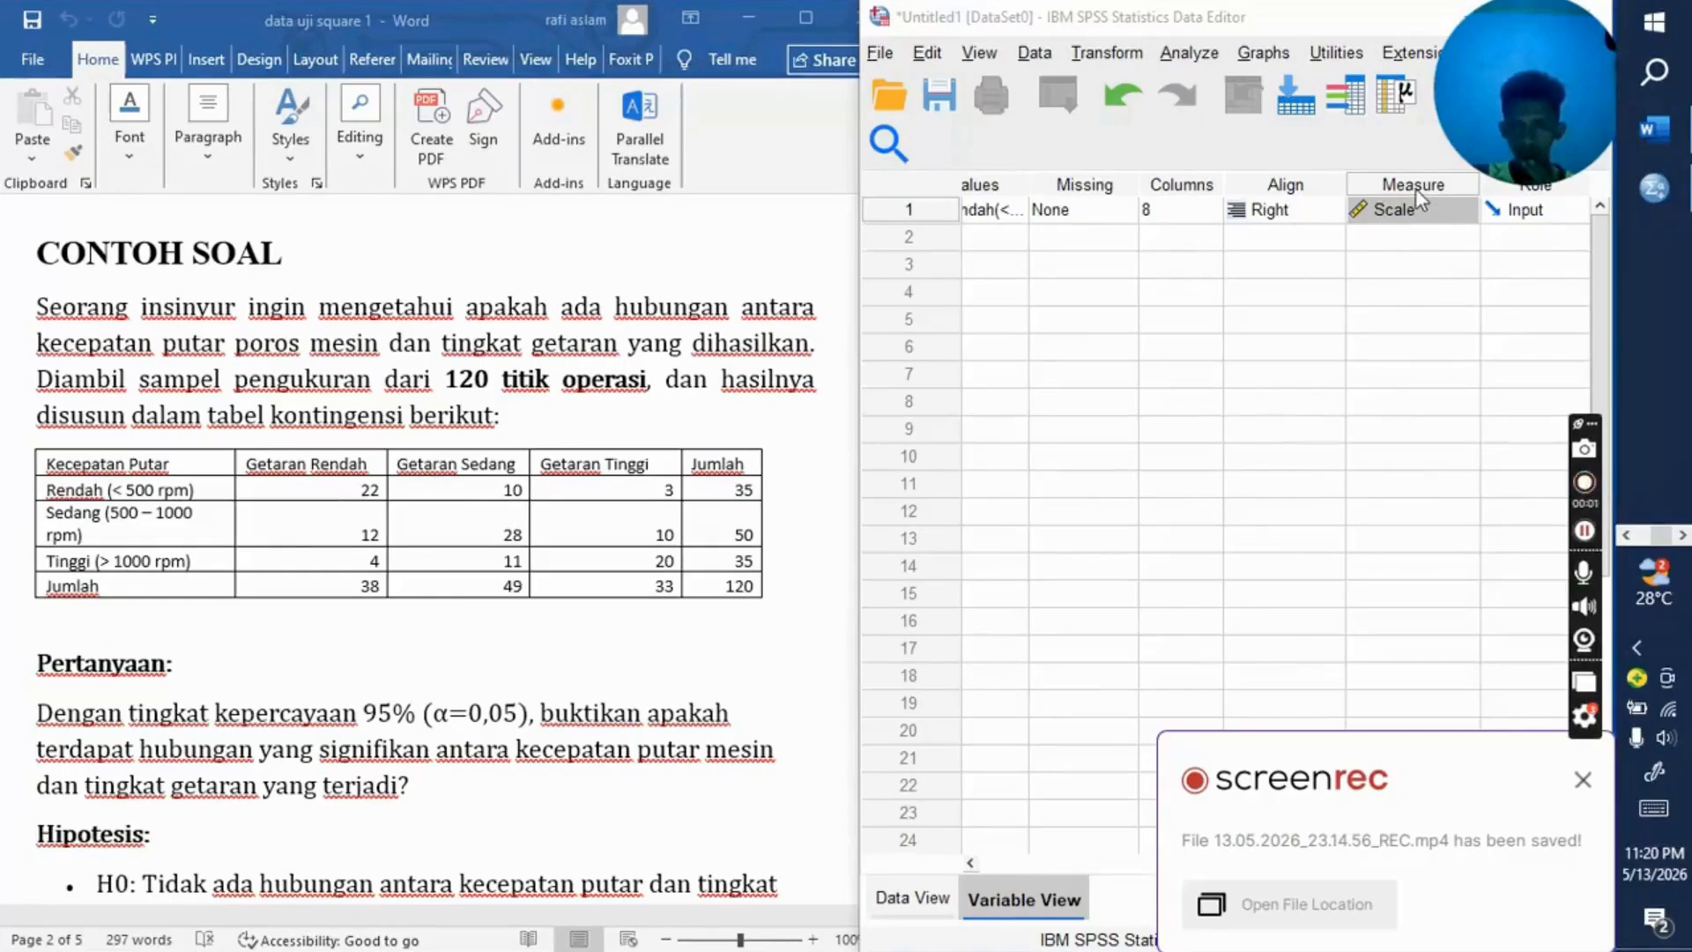
# Step: Choose Scale as the measurement level of the kecepatan variable
pyautogui.click(1424, 214)
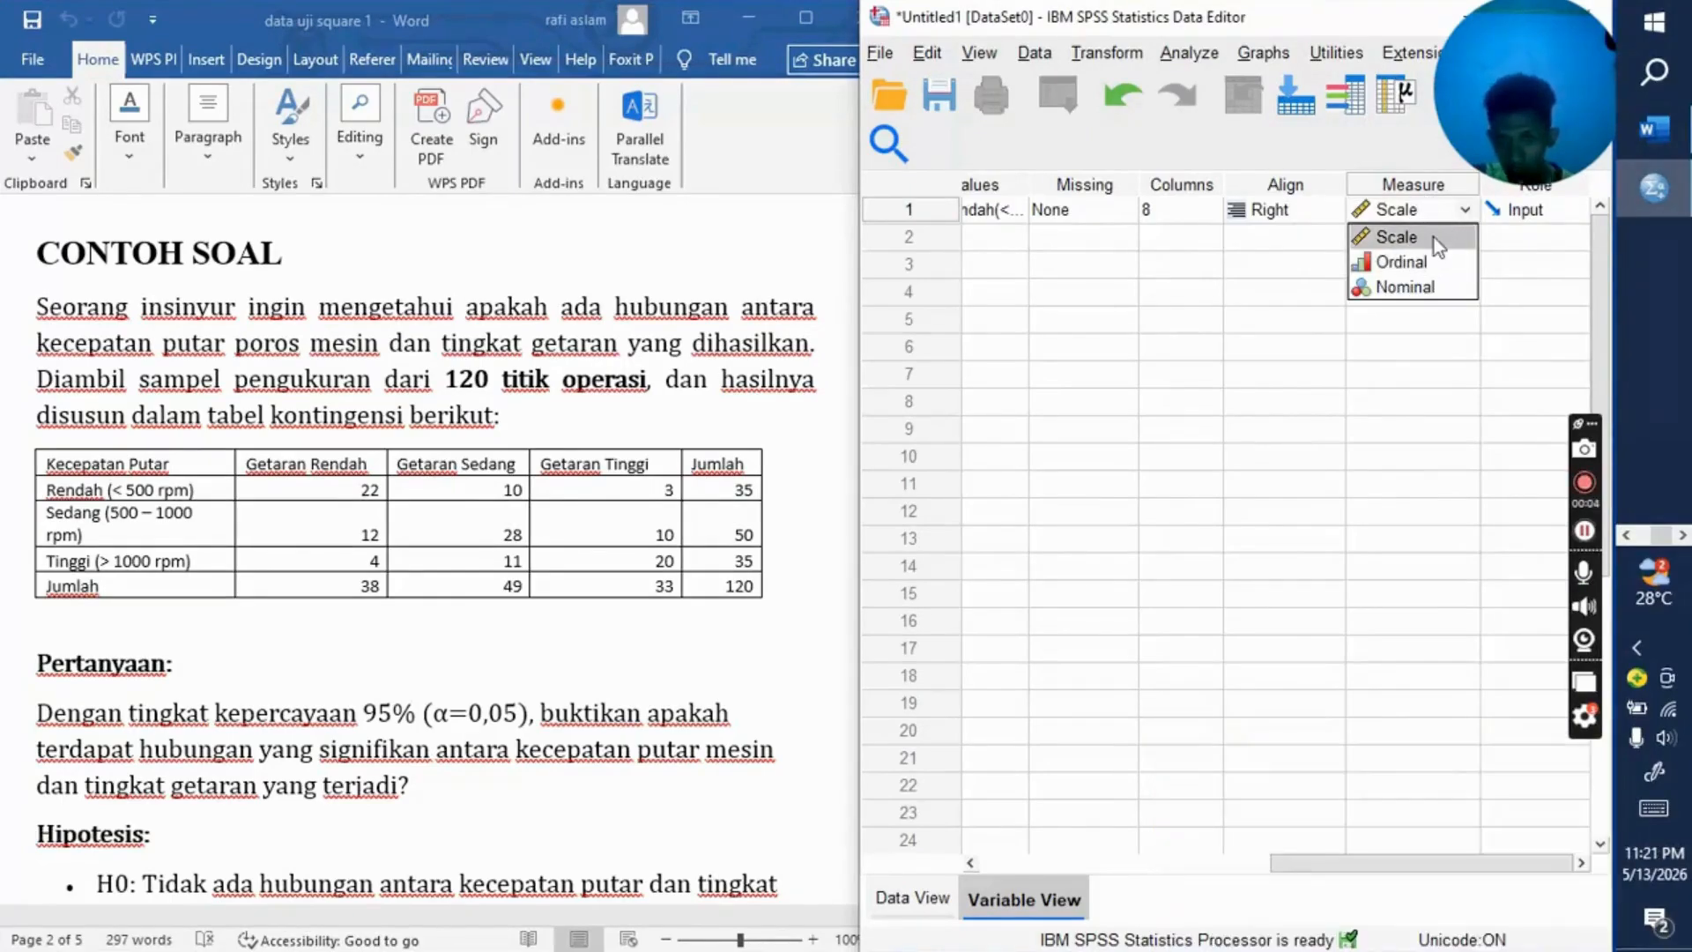
pyautogui.click(1435, 237)
# Step: Define a second variable with the name getaran in the row below kecepatan
pyautogui.moveTo(1268, 860); pyautogui.dragTo(1039, 853)
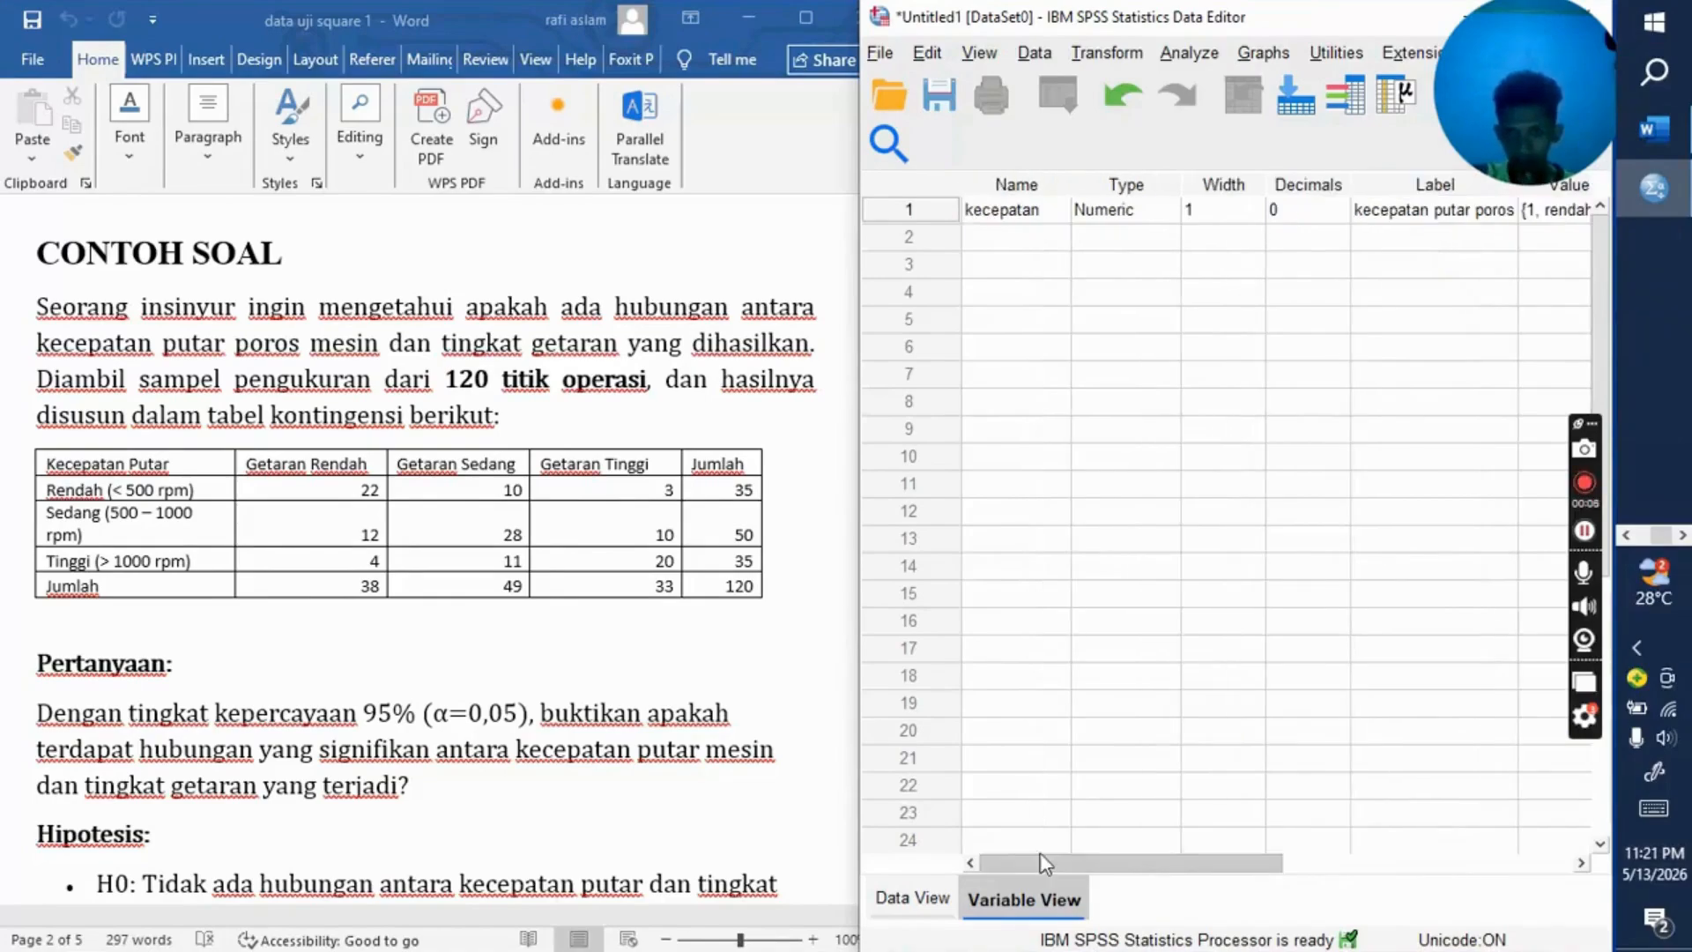
pyautogui.click(1032, 232)
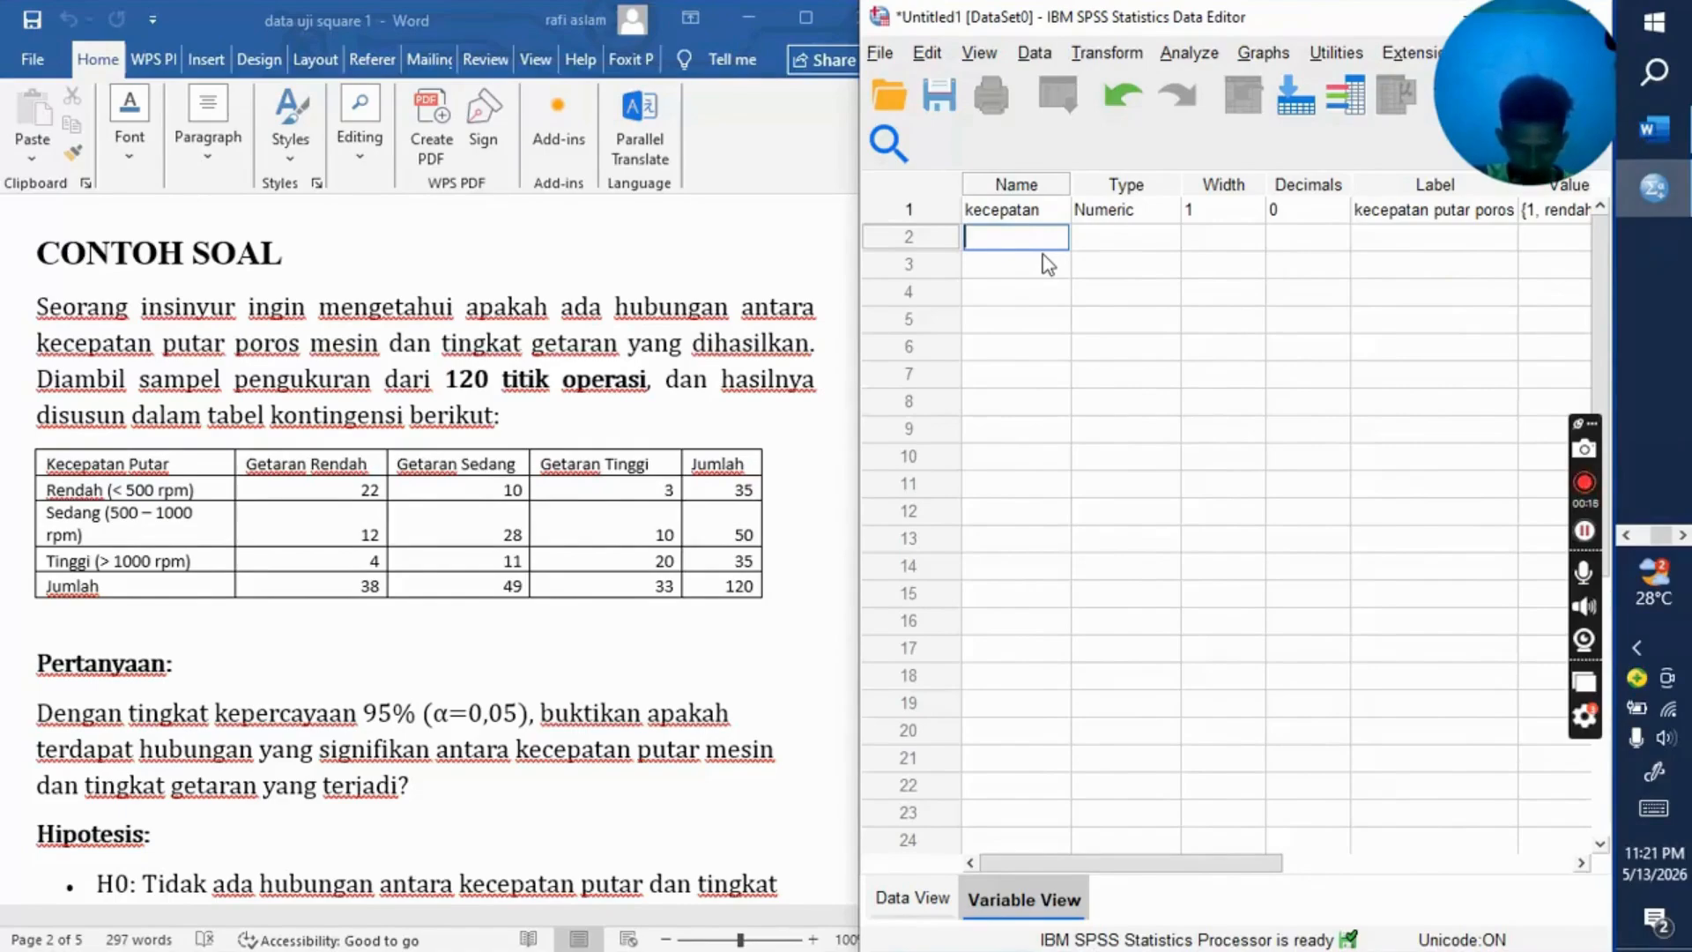
pyautogui.write('get')
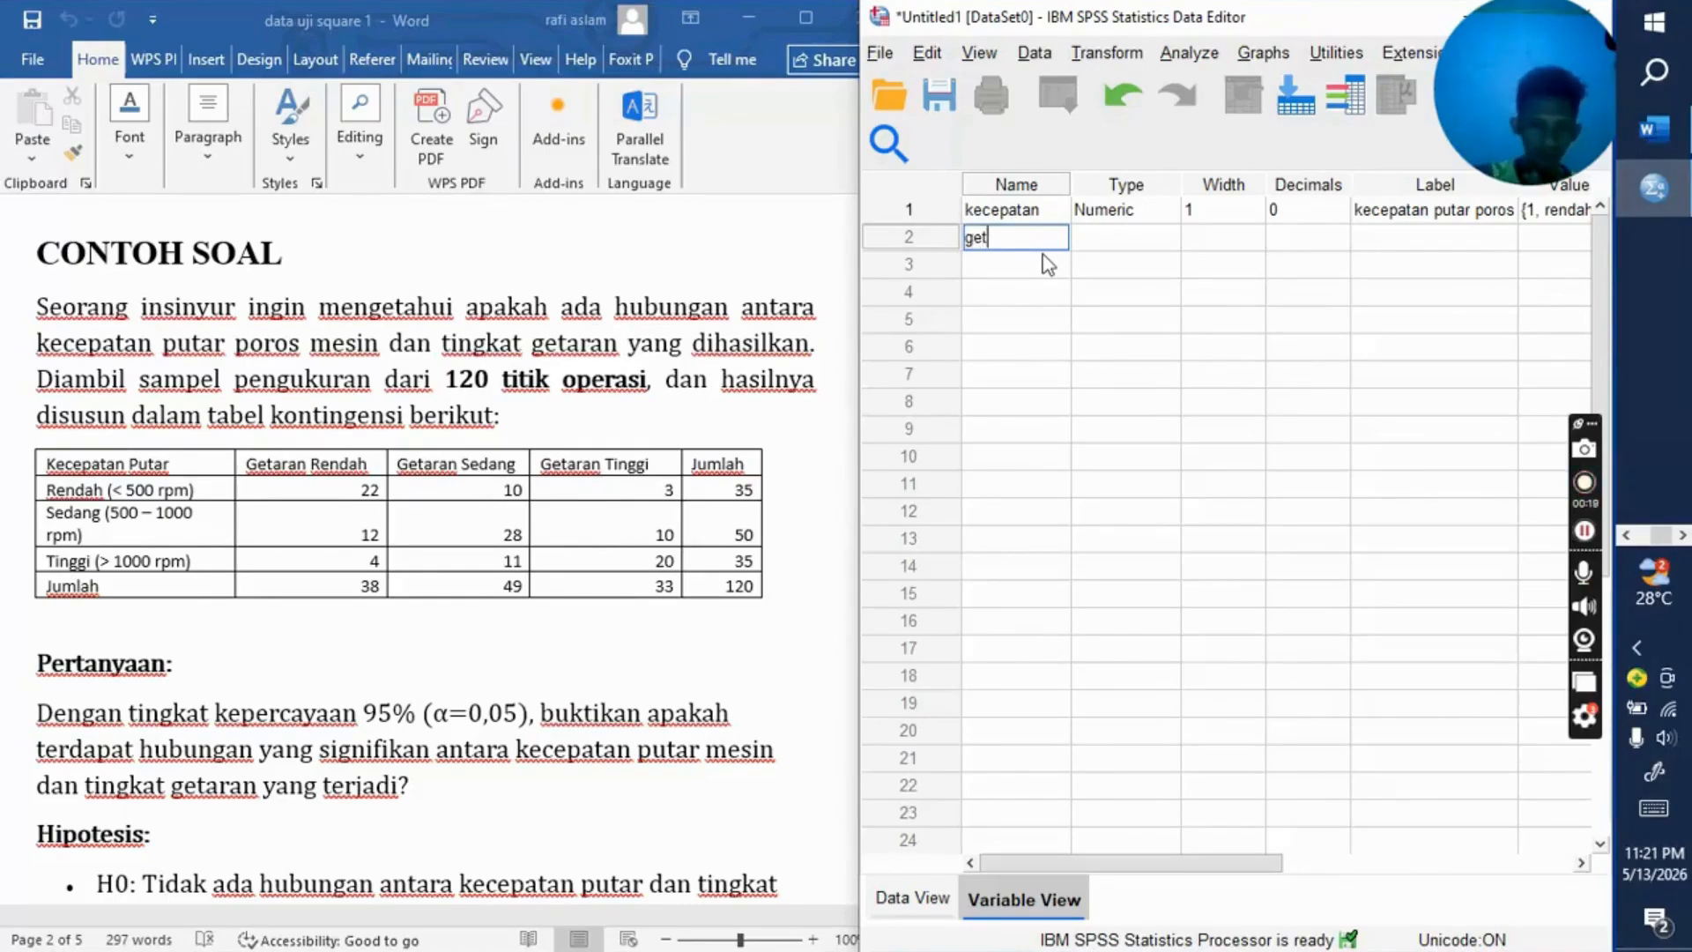
pyautogui.write('arab')
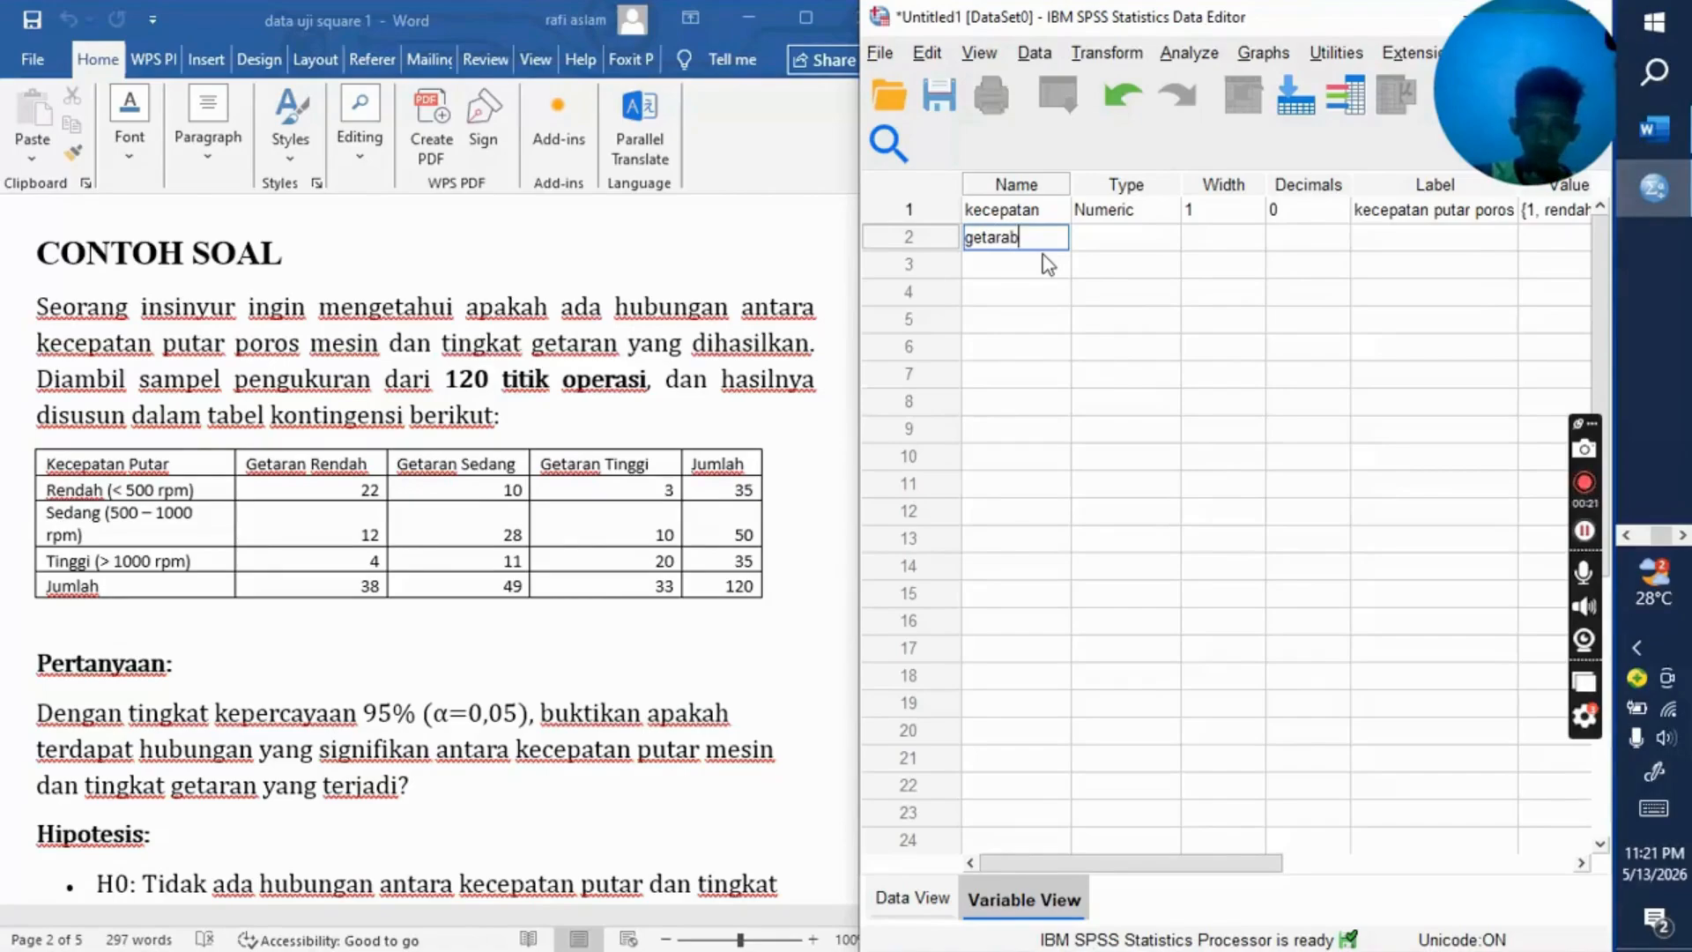
pyautogui.press('BackSpace')
pyautogui.write('n')
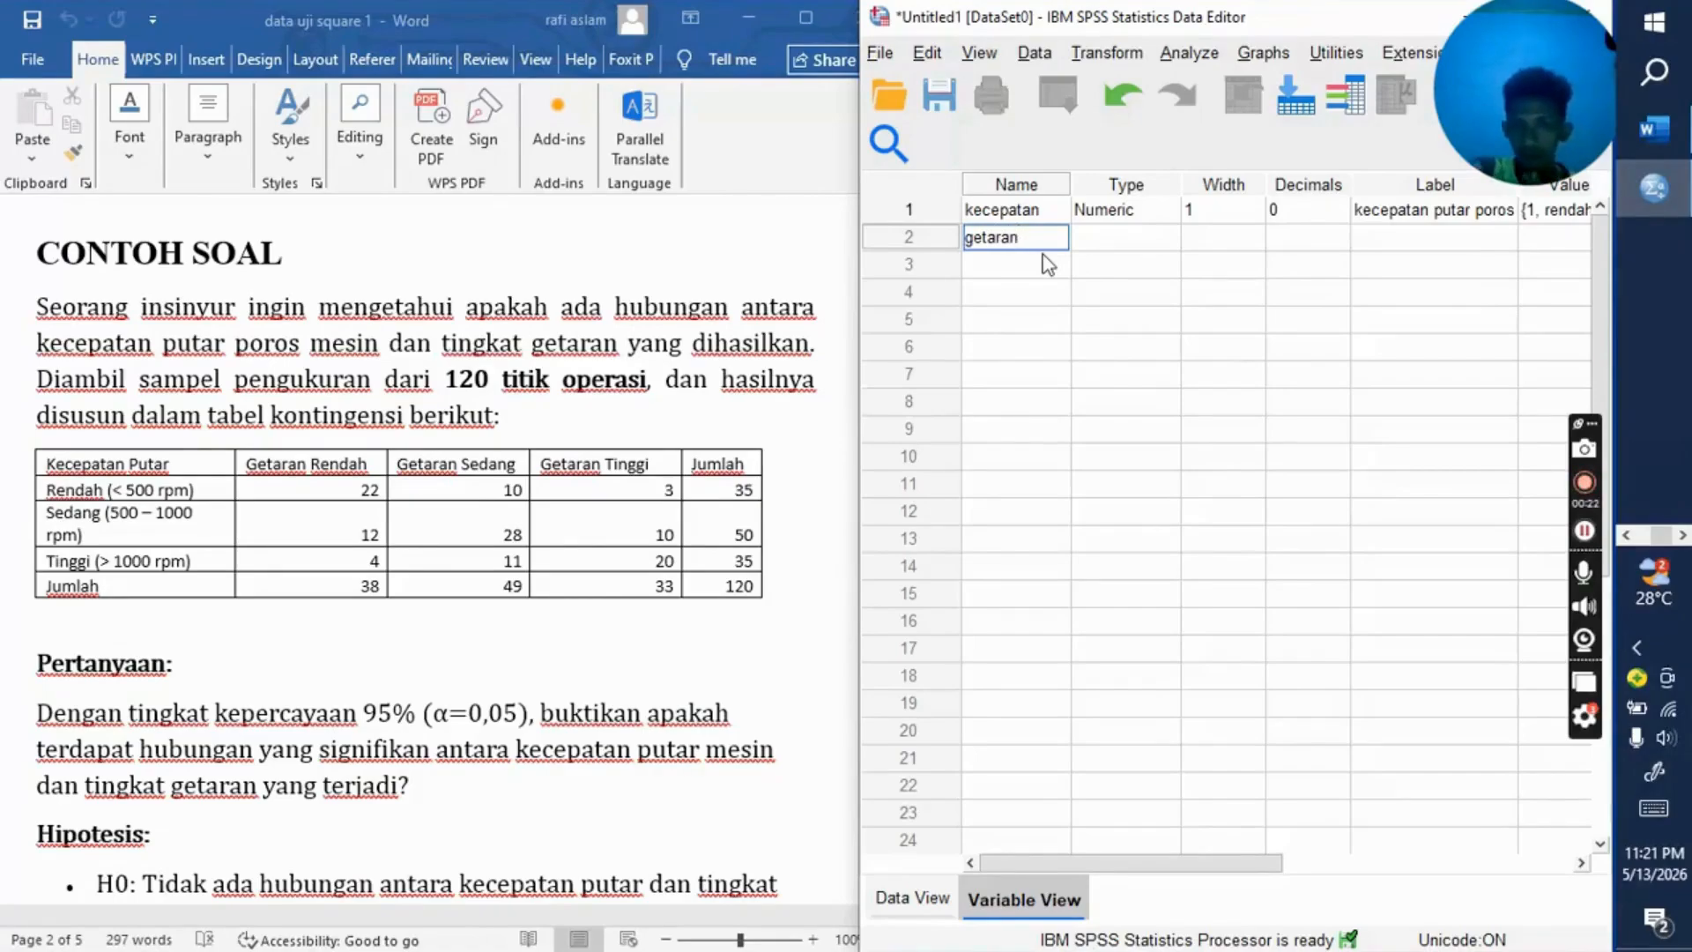
pyautogui.click(1117, 240)
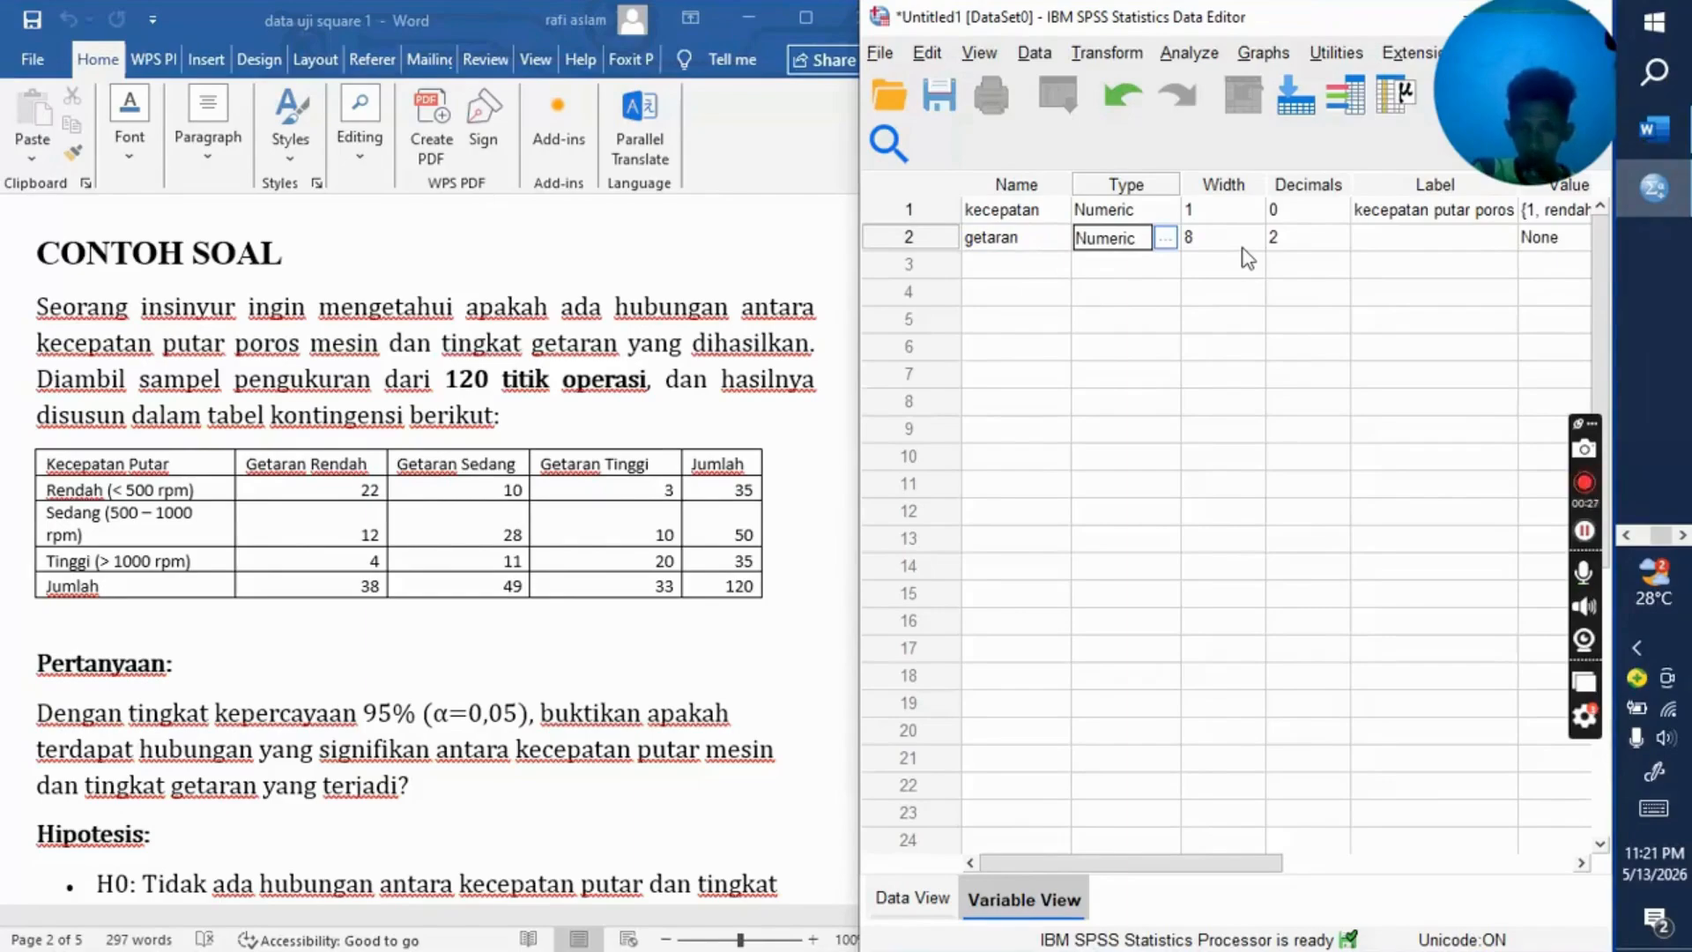
# Step: Set the getaran variable's decimals to 0 and its width to 1
pyautogui.click(1282, 246)
pyautogui.click(1340, 244)
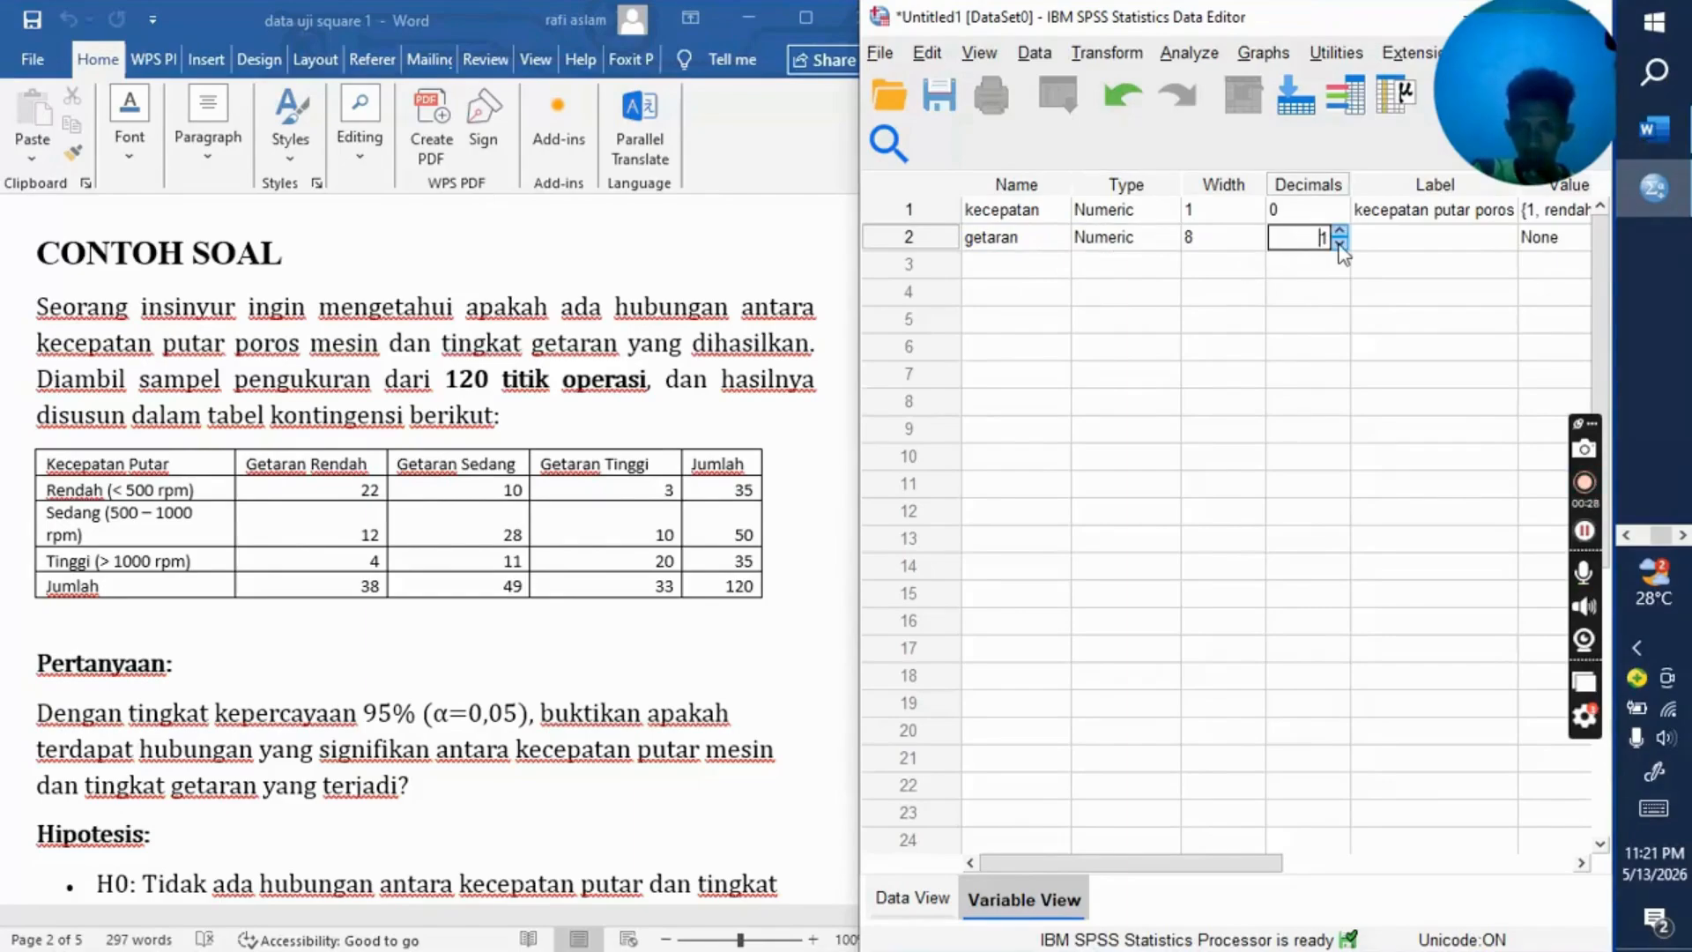
pyautogui.click(1193, 242)
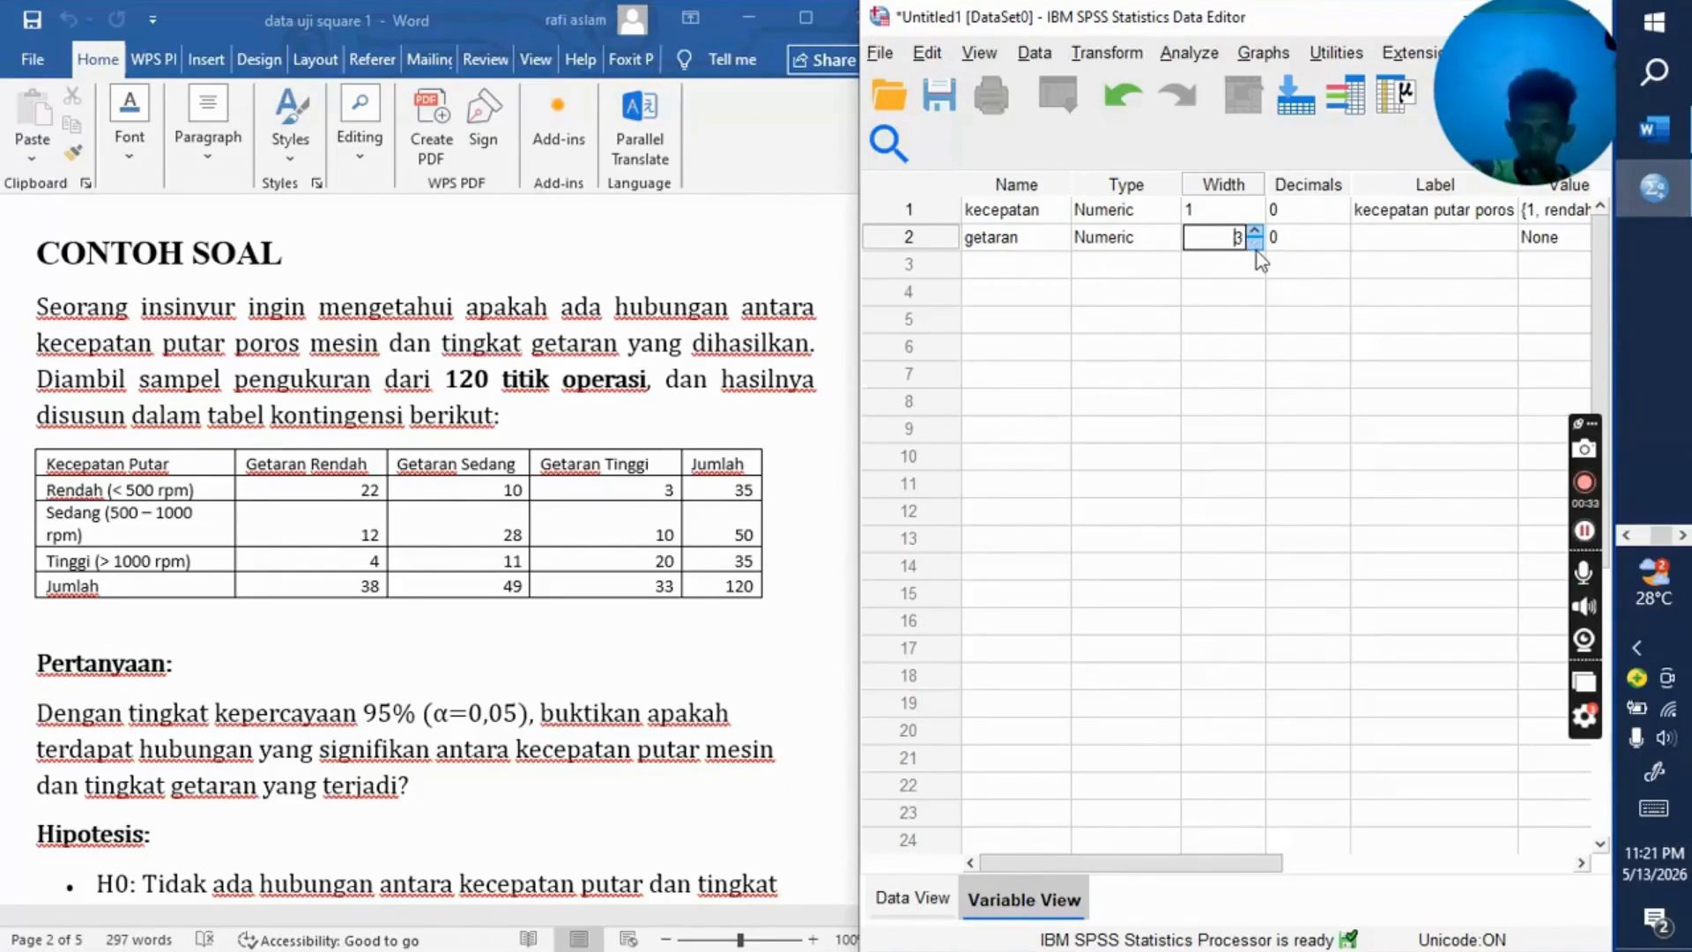
pyautogui.click(1256, 248)
# Step: Label the getaran variable as "tingkatgetaran"
pyautogui.moveTo(1238, 864); pyautogui.dragTo(1358, 864)
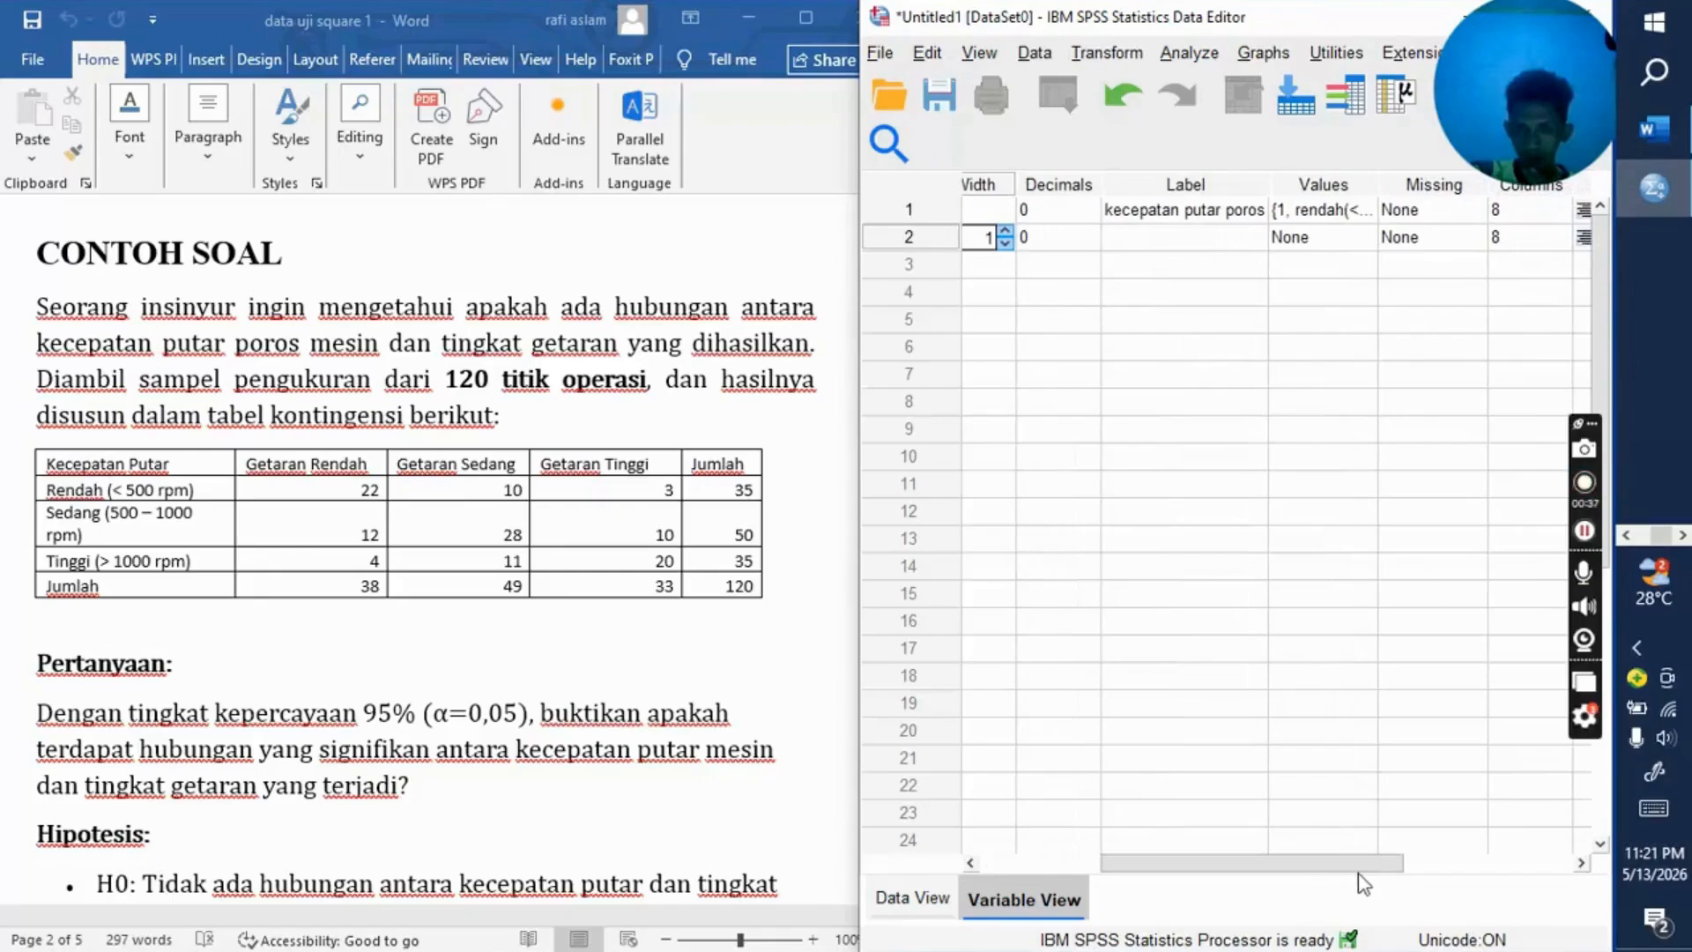
pyautogui.click(1207, 234)
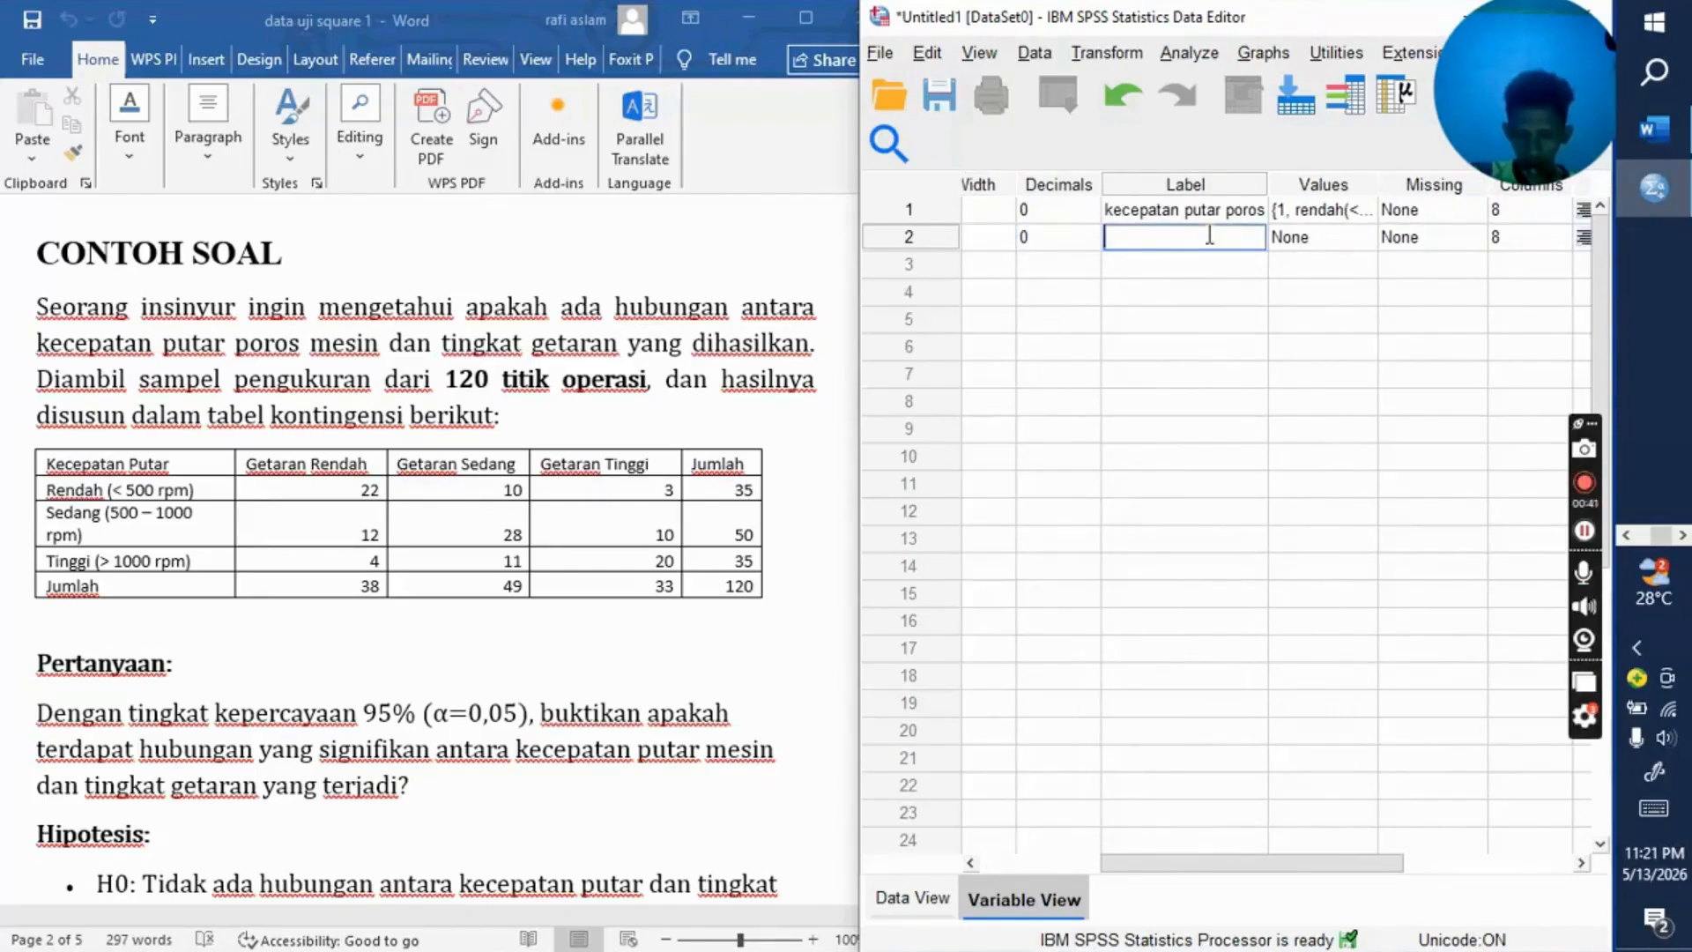
pyautogui.write('ti')
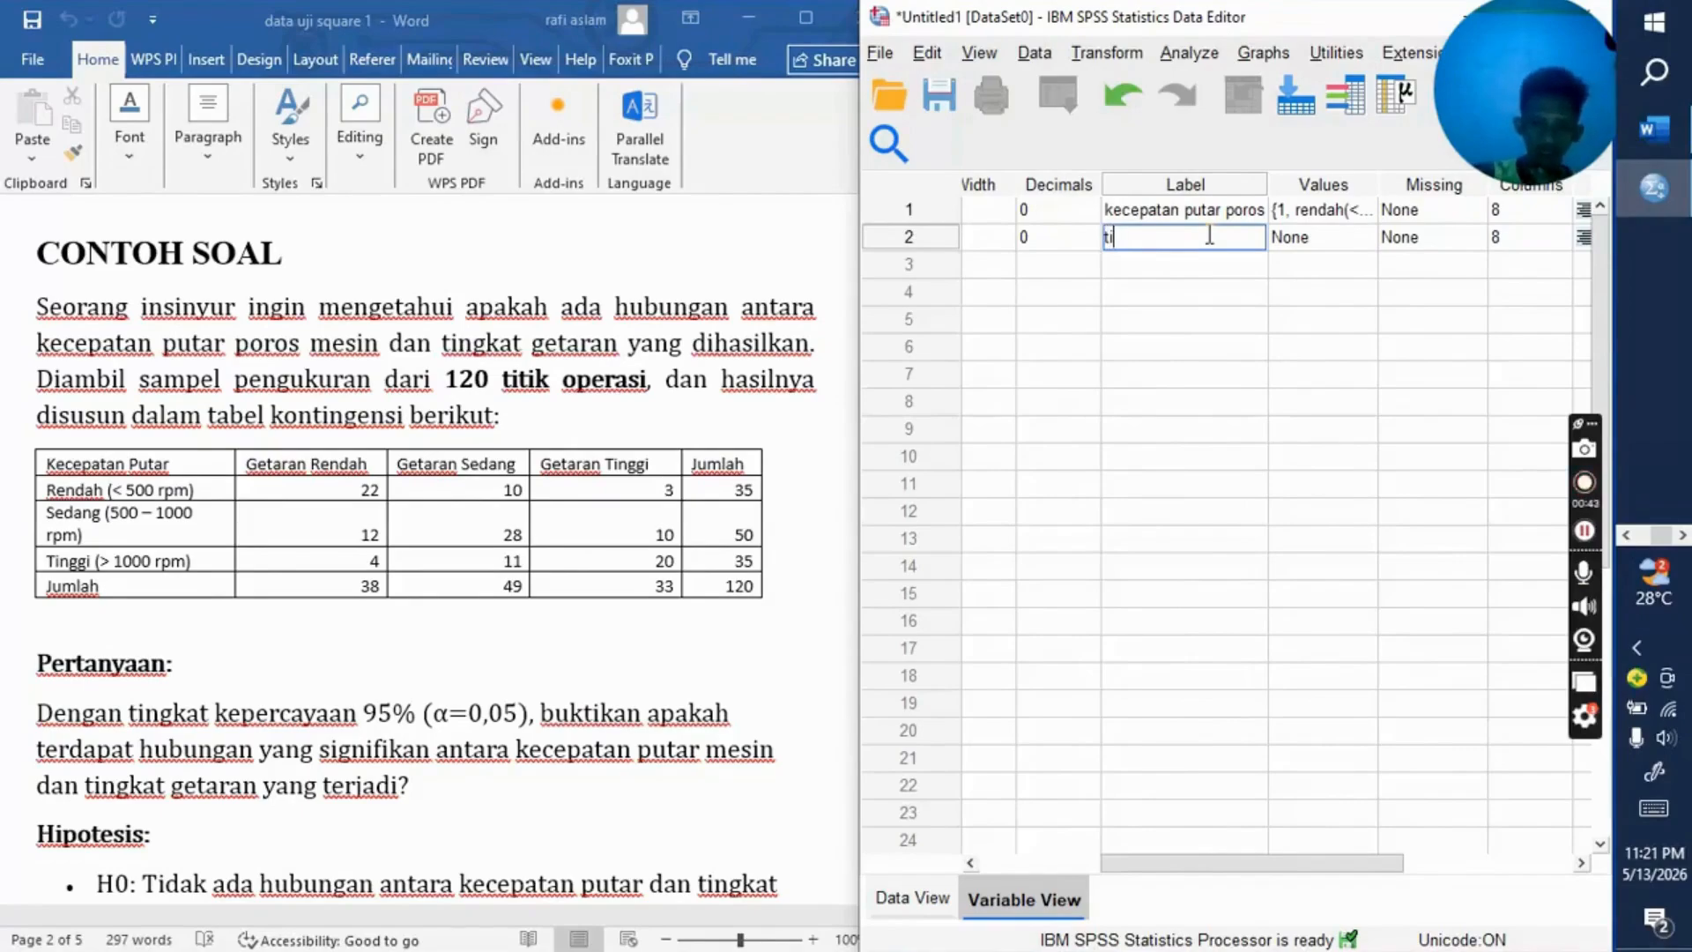
pyautogui.write('ngkatgetaran')
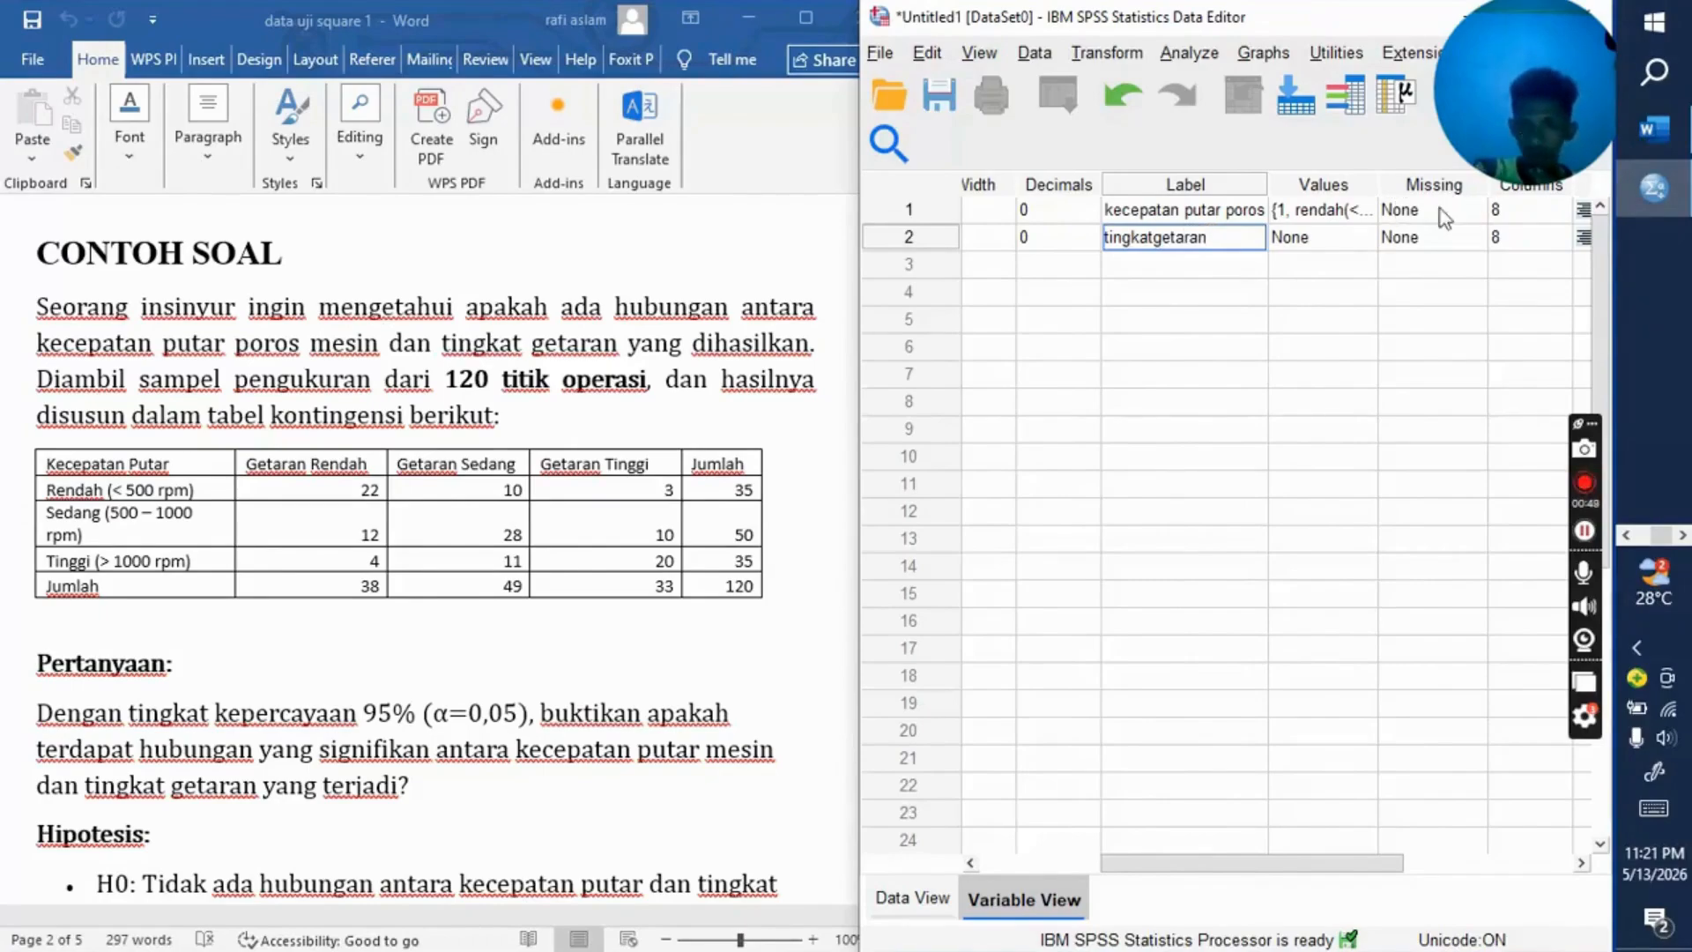
# Step: Add a value label to the getaran variable that defines 1 as "rendah"
pyautogui.click(1342, 244)
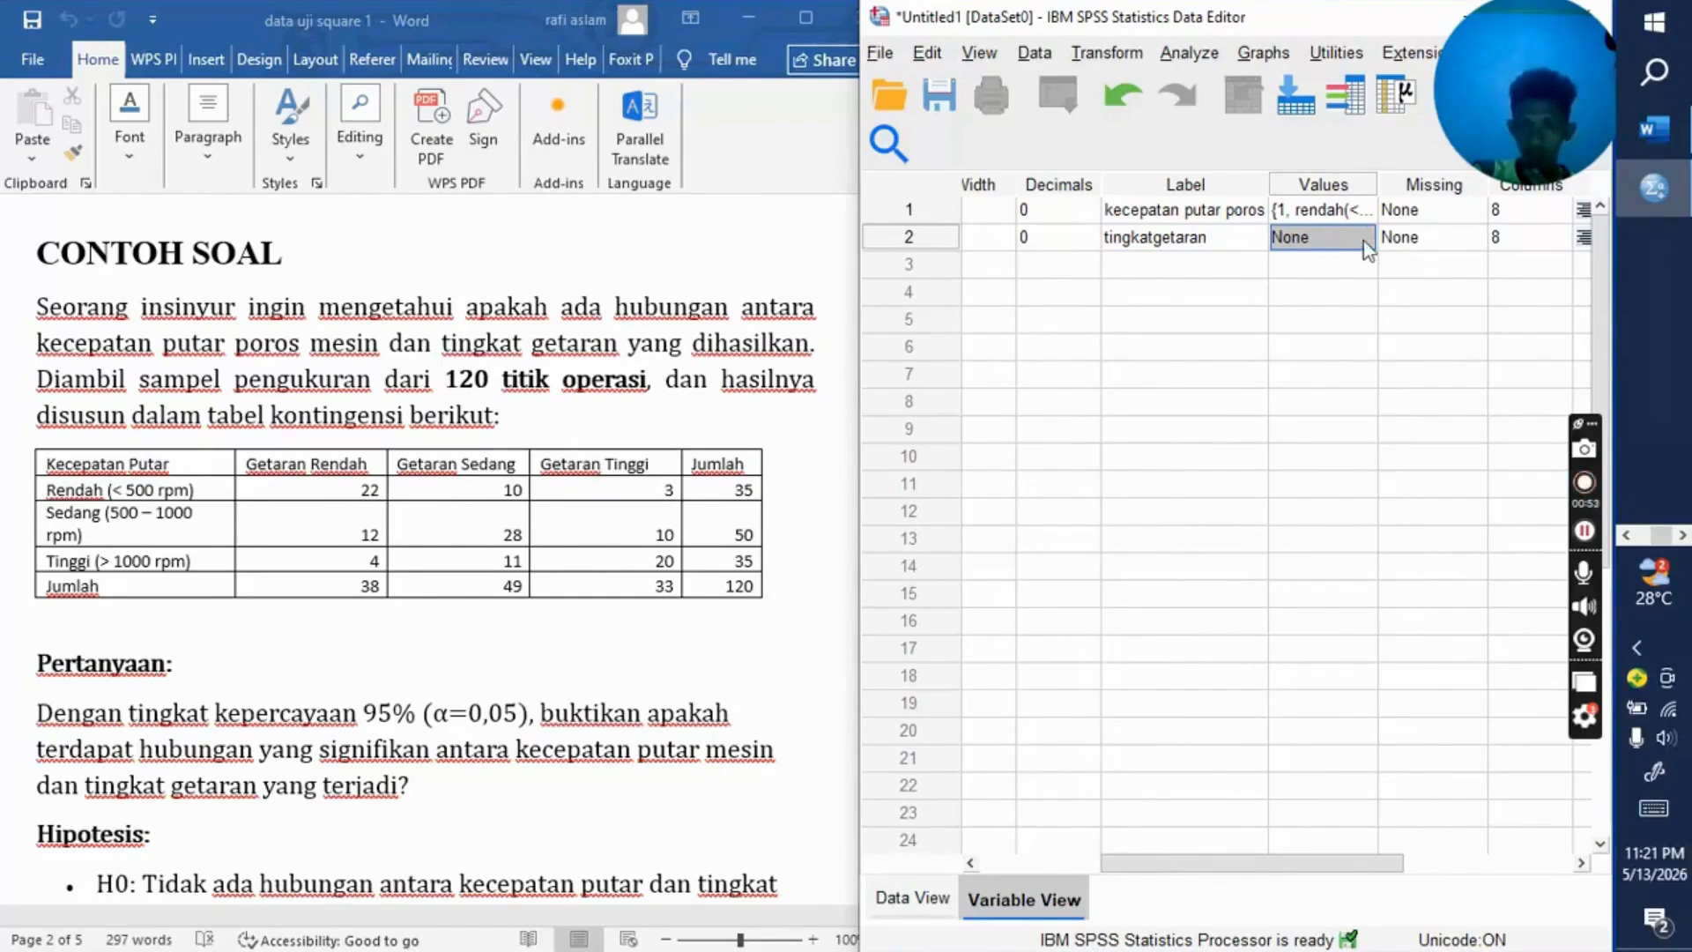
pyautogui.click(1362, 243)
pyautogui.click(1363, 240)
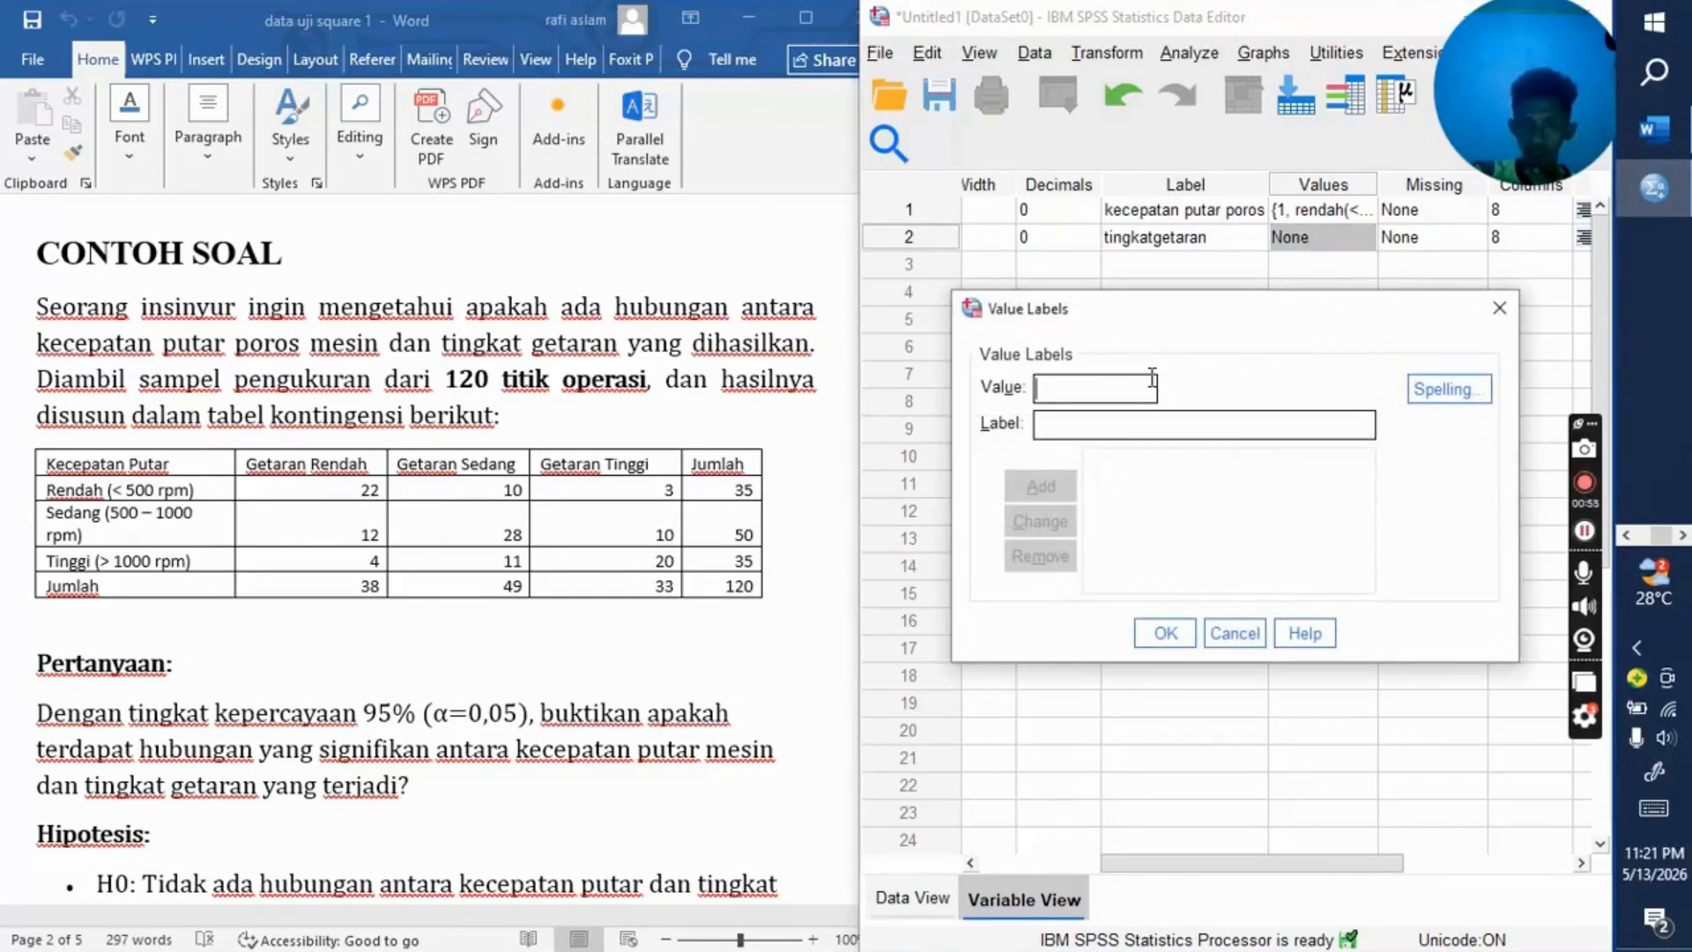
pyautogui.write('1')
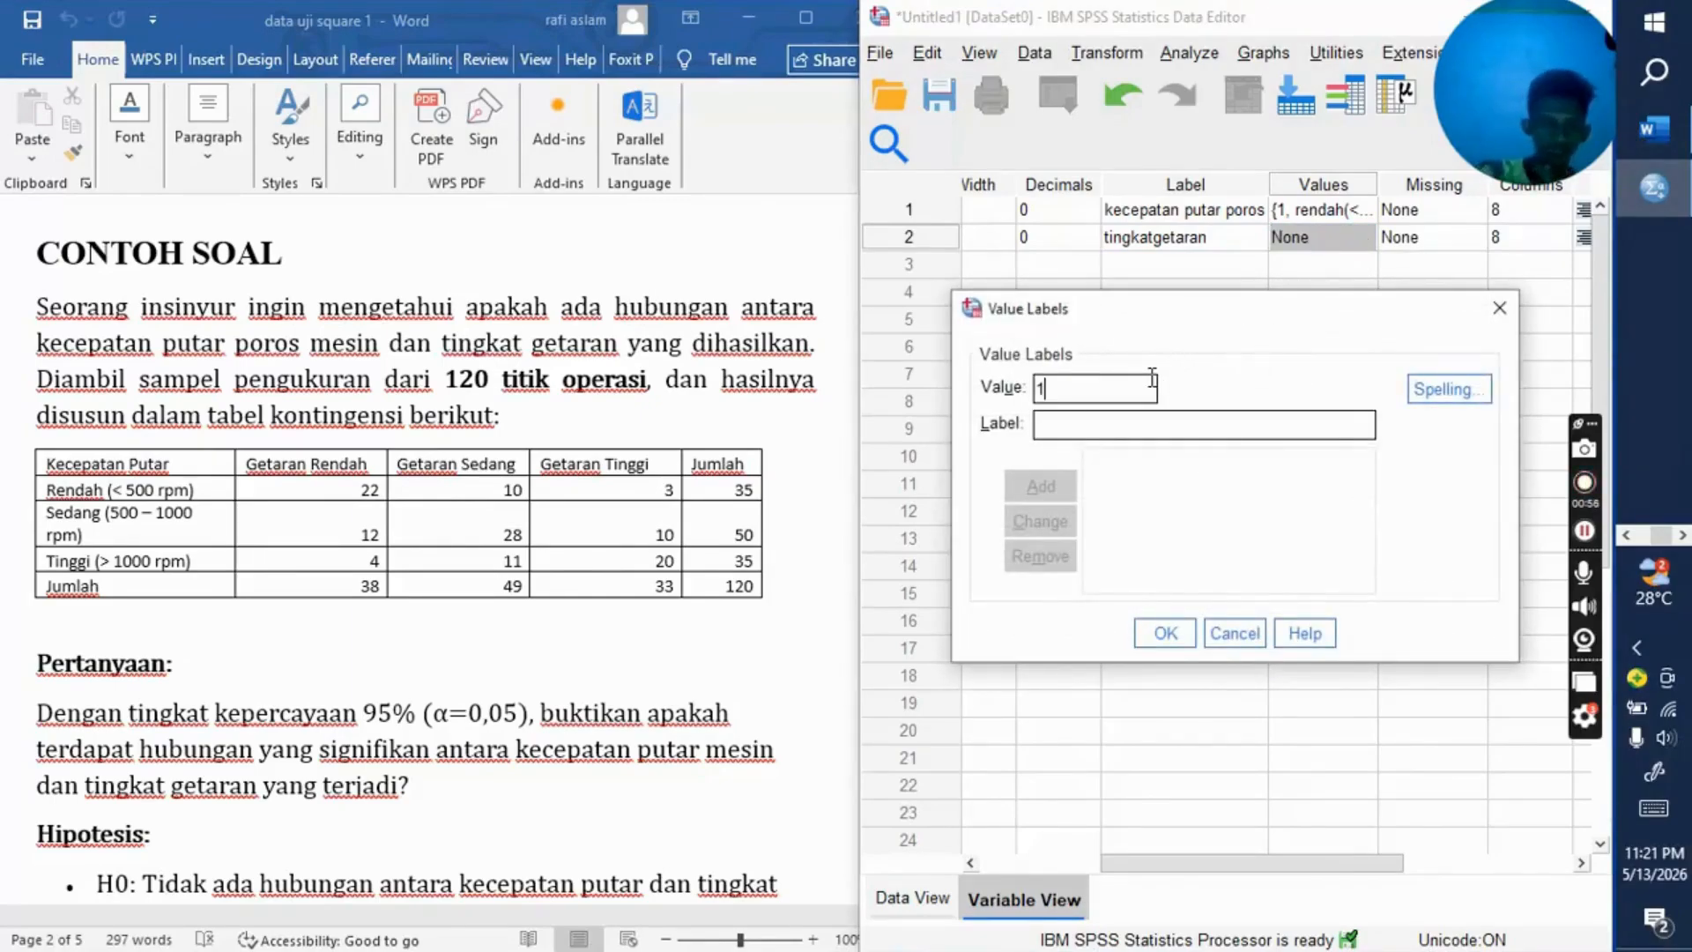
pyautogui.click(1148, 431)
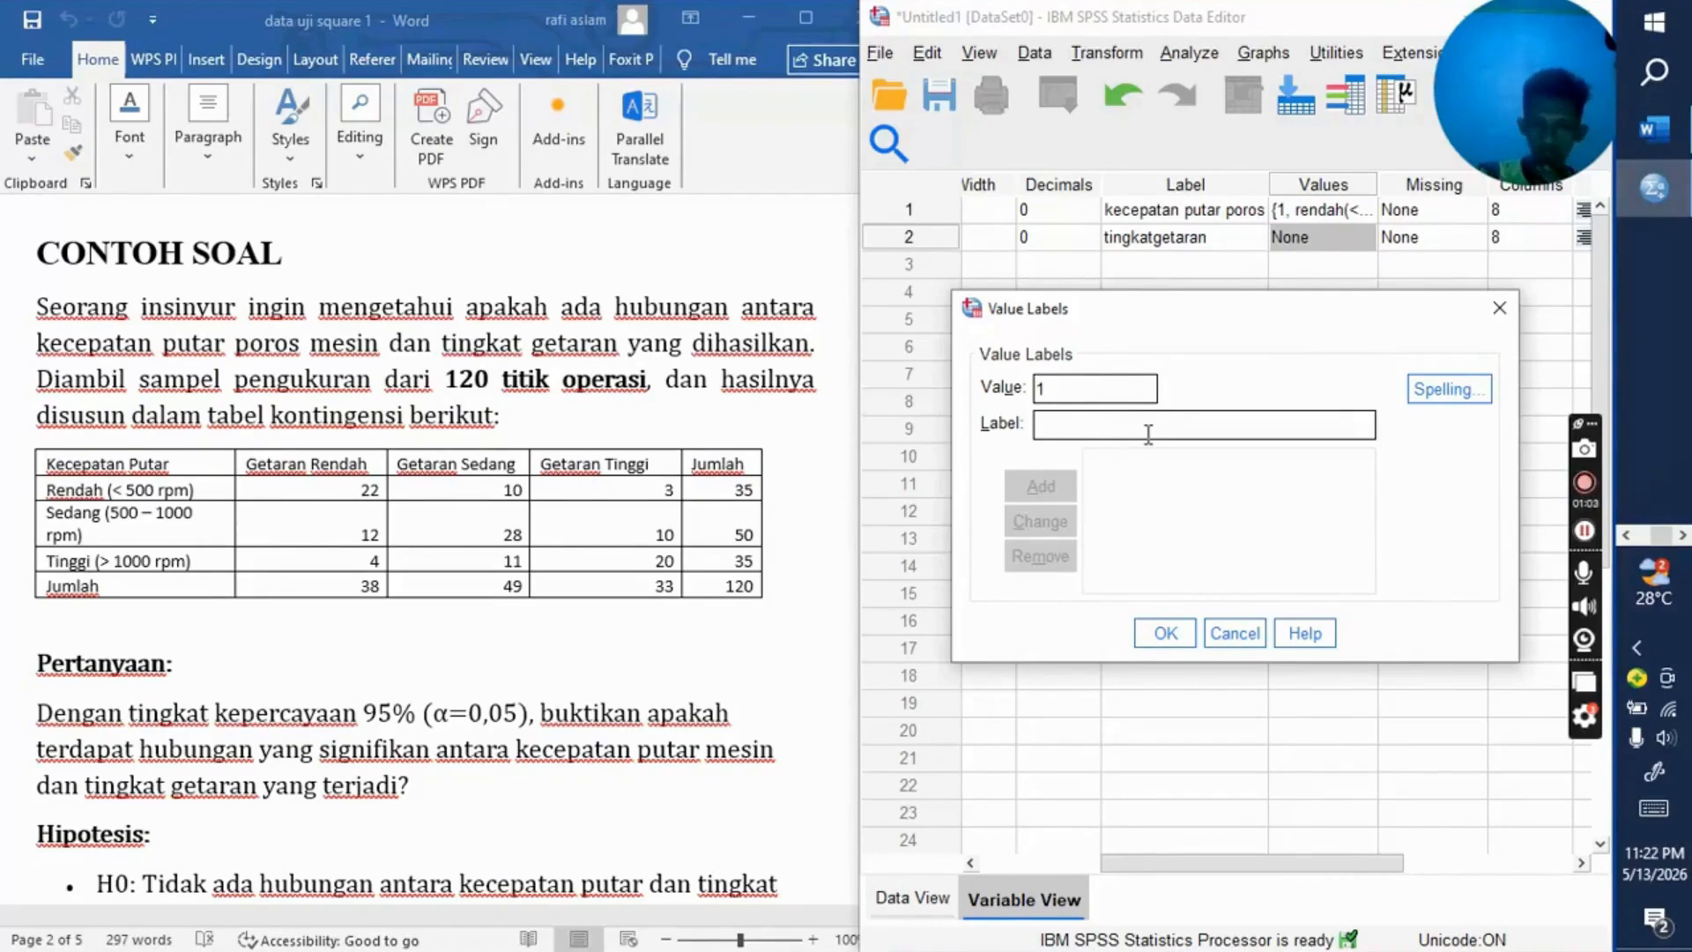
pyautogui.write('rendah')
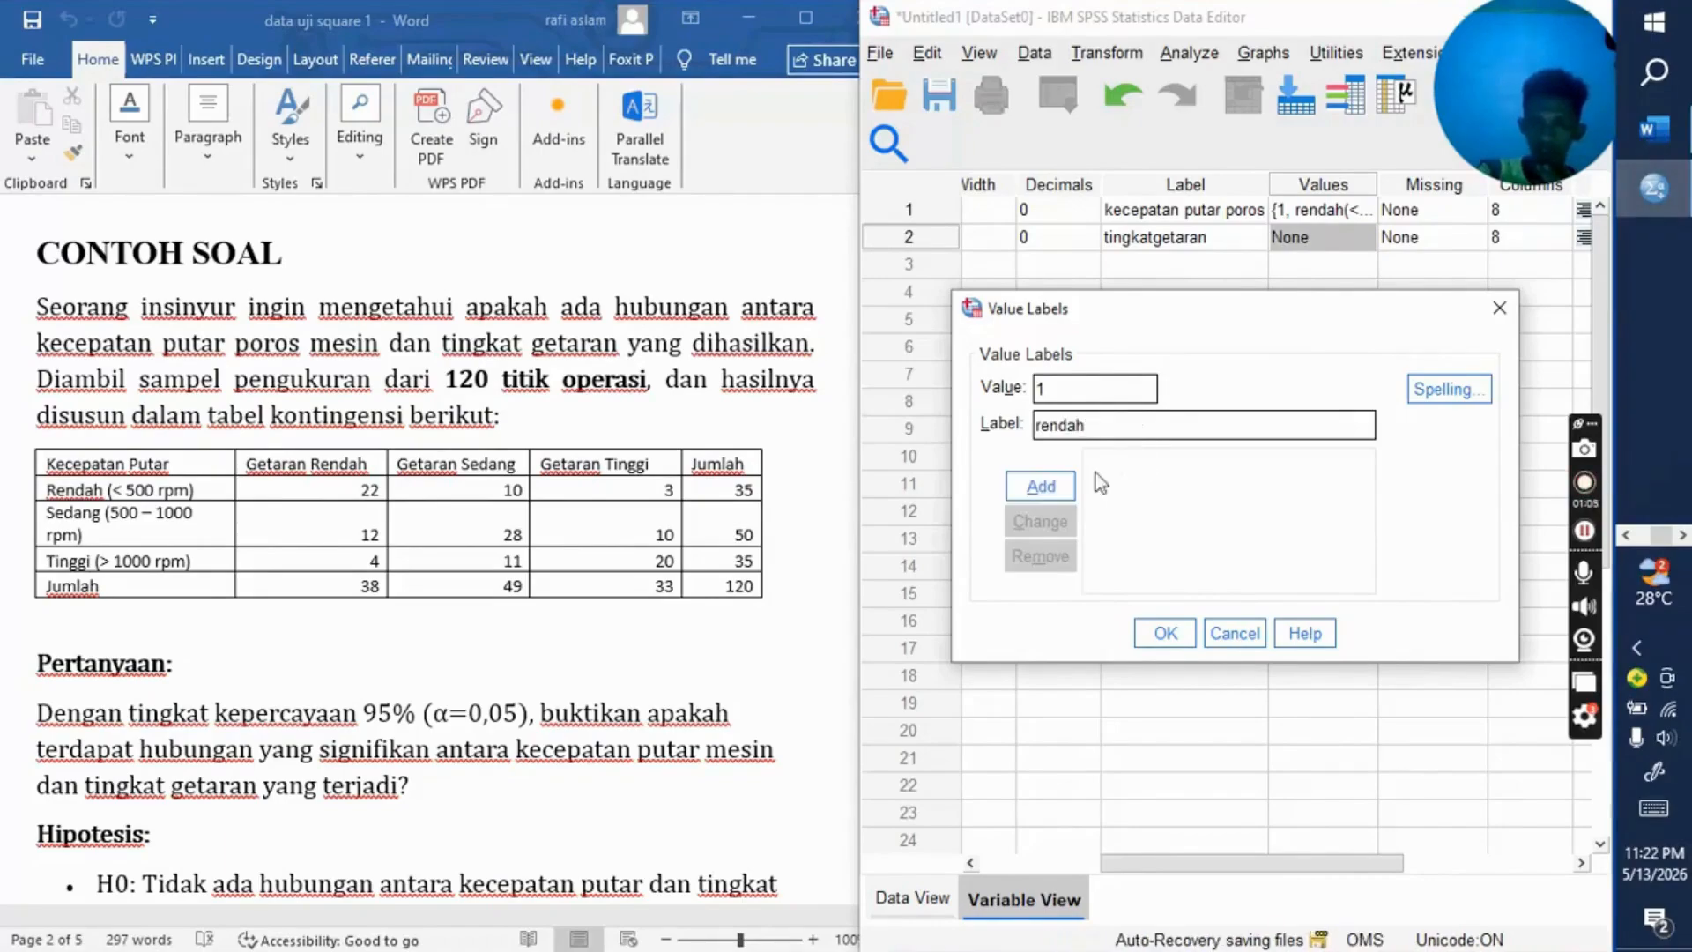
pyautogui.click(1029, 490)
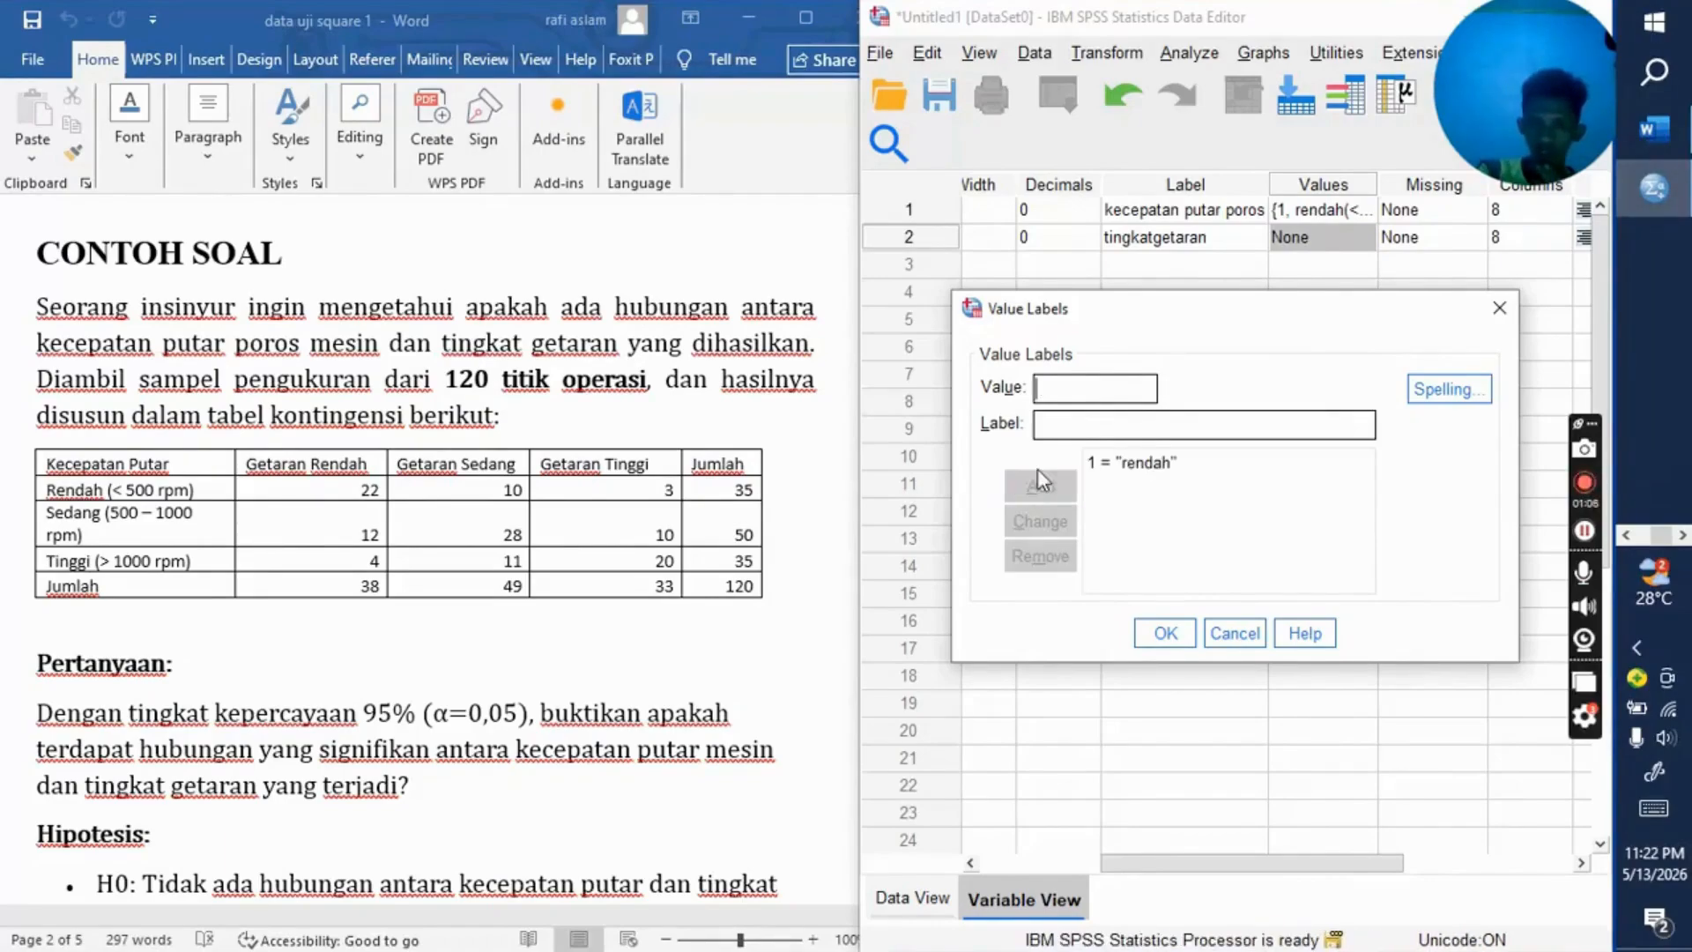
# Step: Add a value label defining 2 as "sedang" for the getaran variable
pyautogui.click(1038, 389)
pyautogui.write('2')
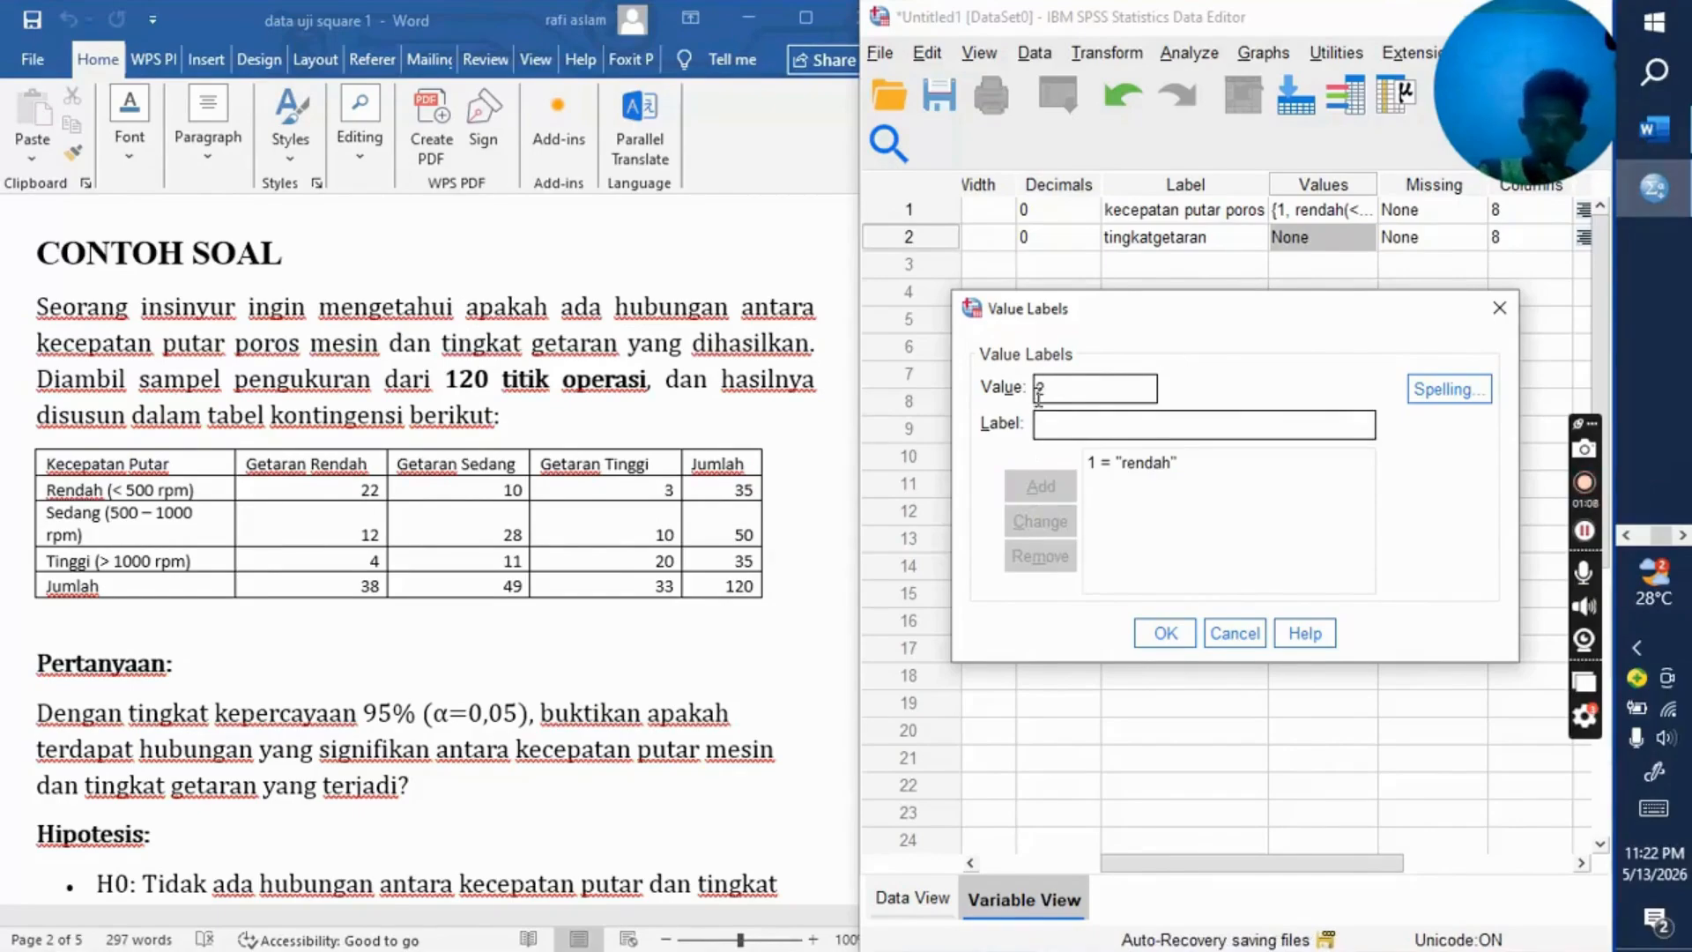
pyautogui.click(1077, 425)
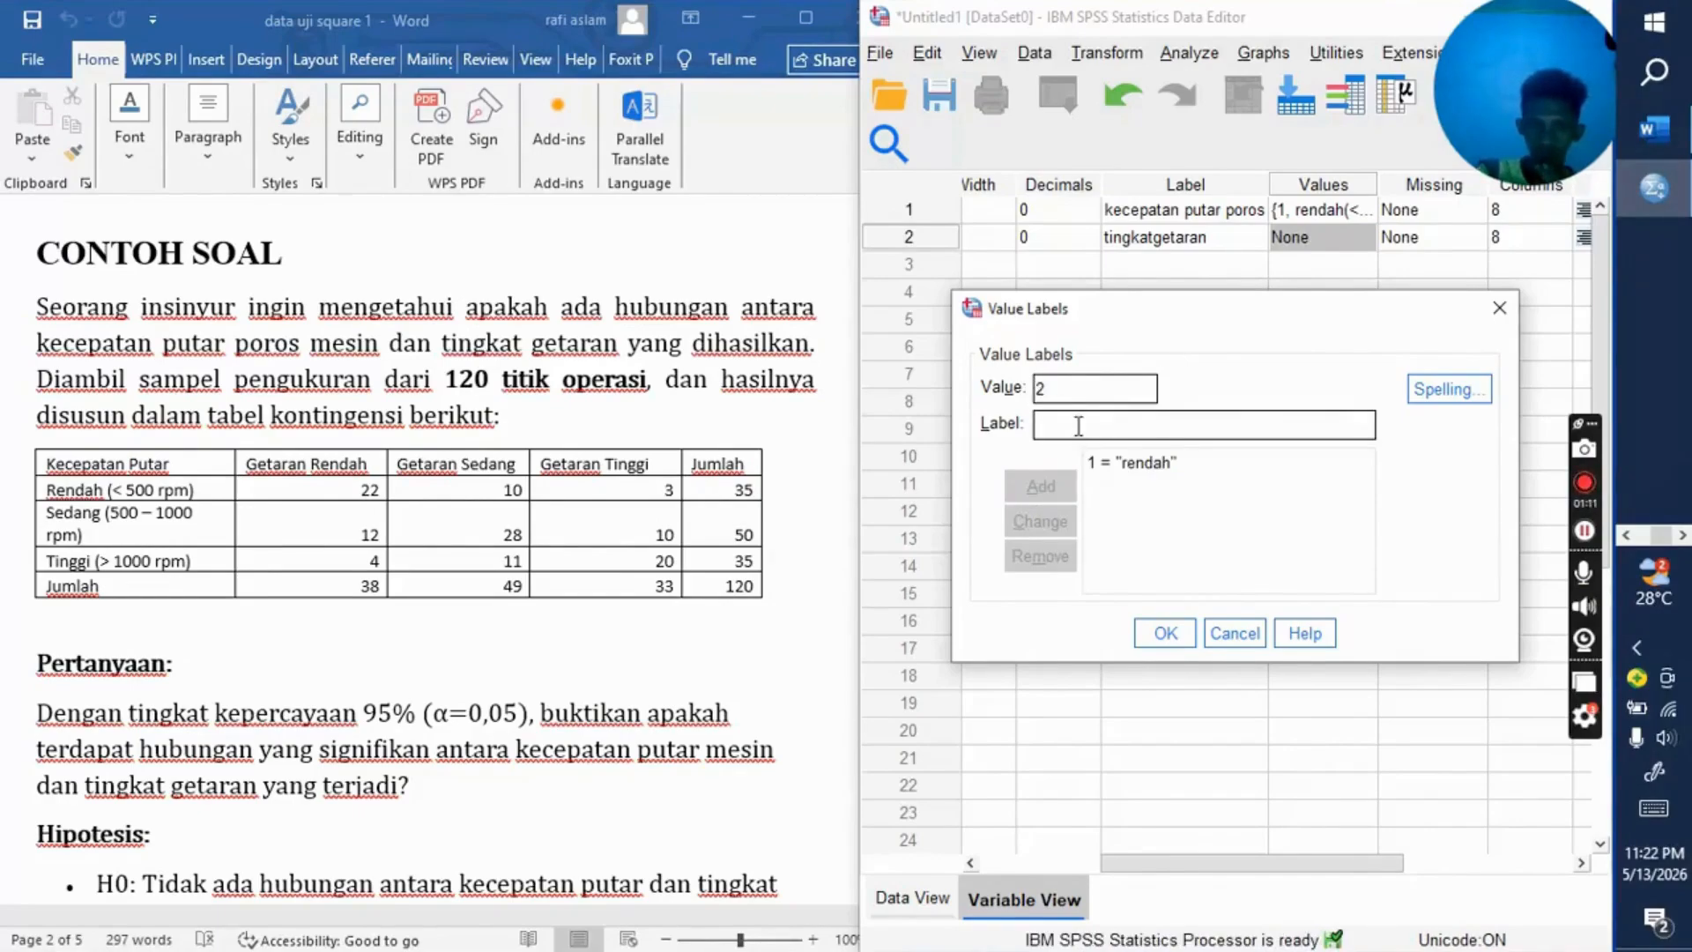
pyautogui.write('sed')
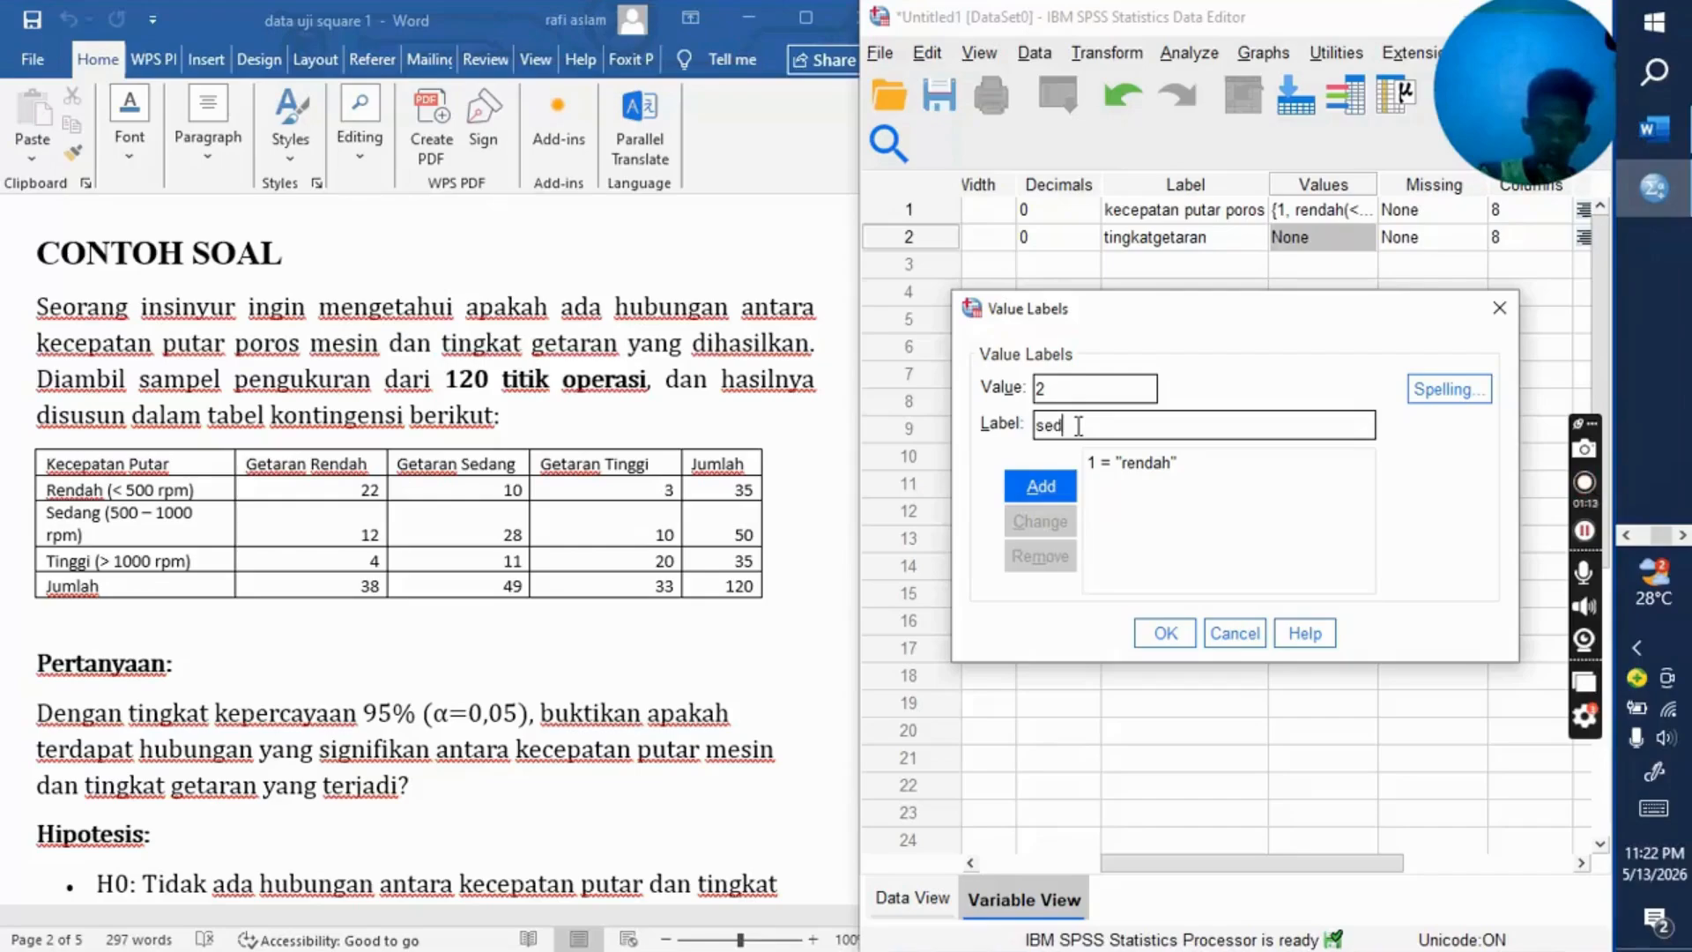
pyautogui.write('ang')
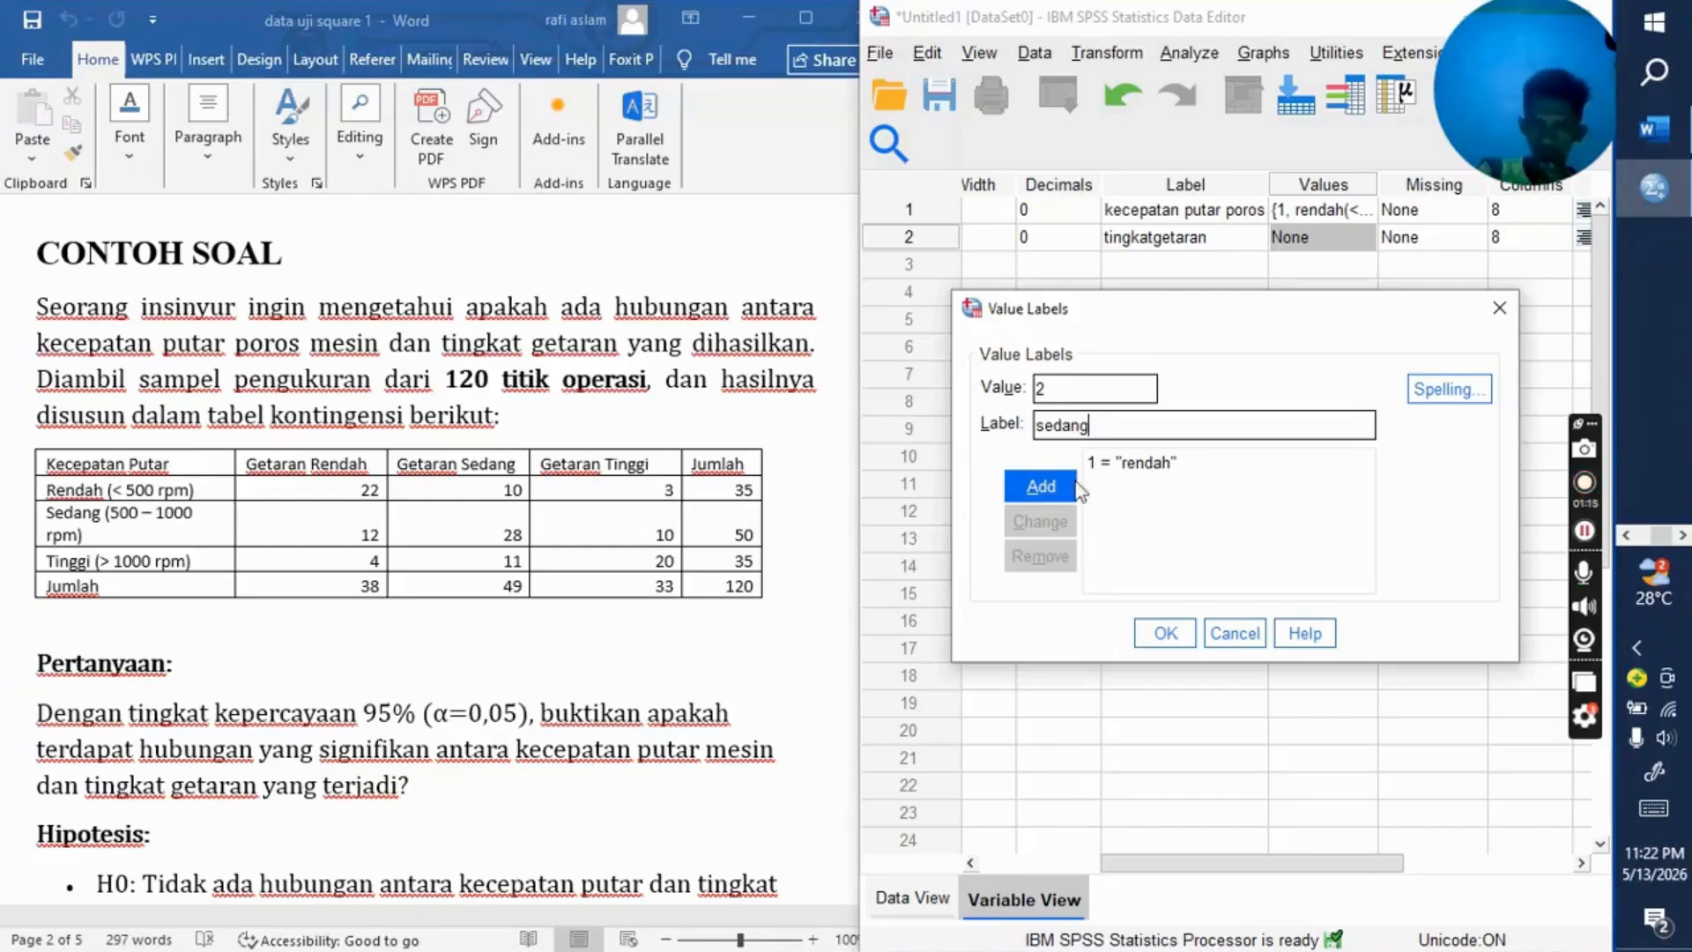
pyautogui.click(1068, 487)
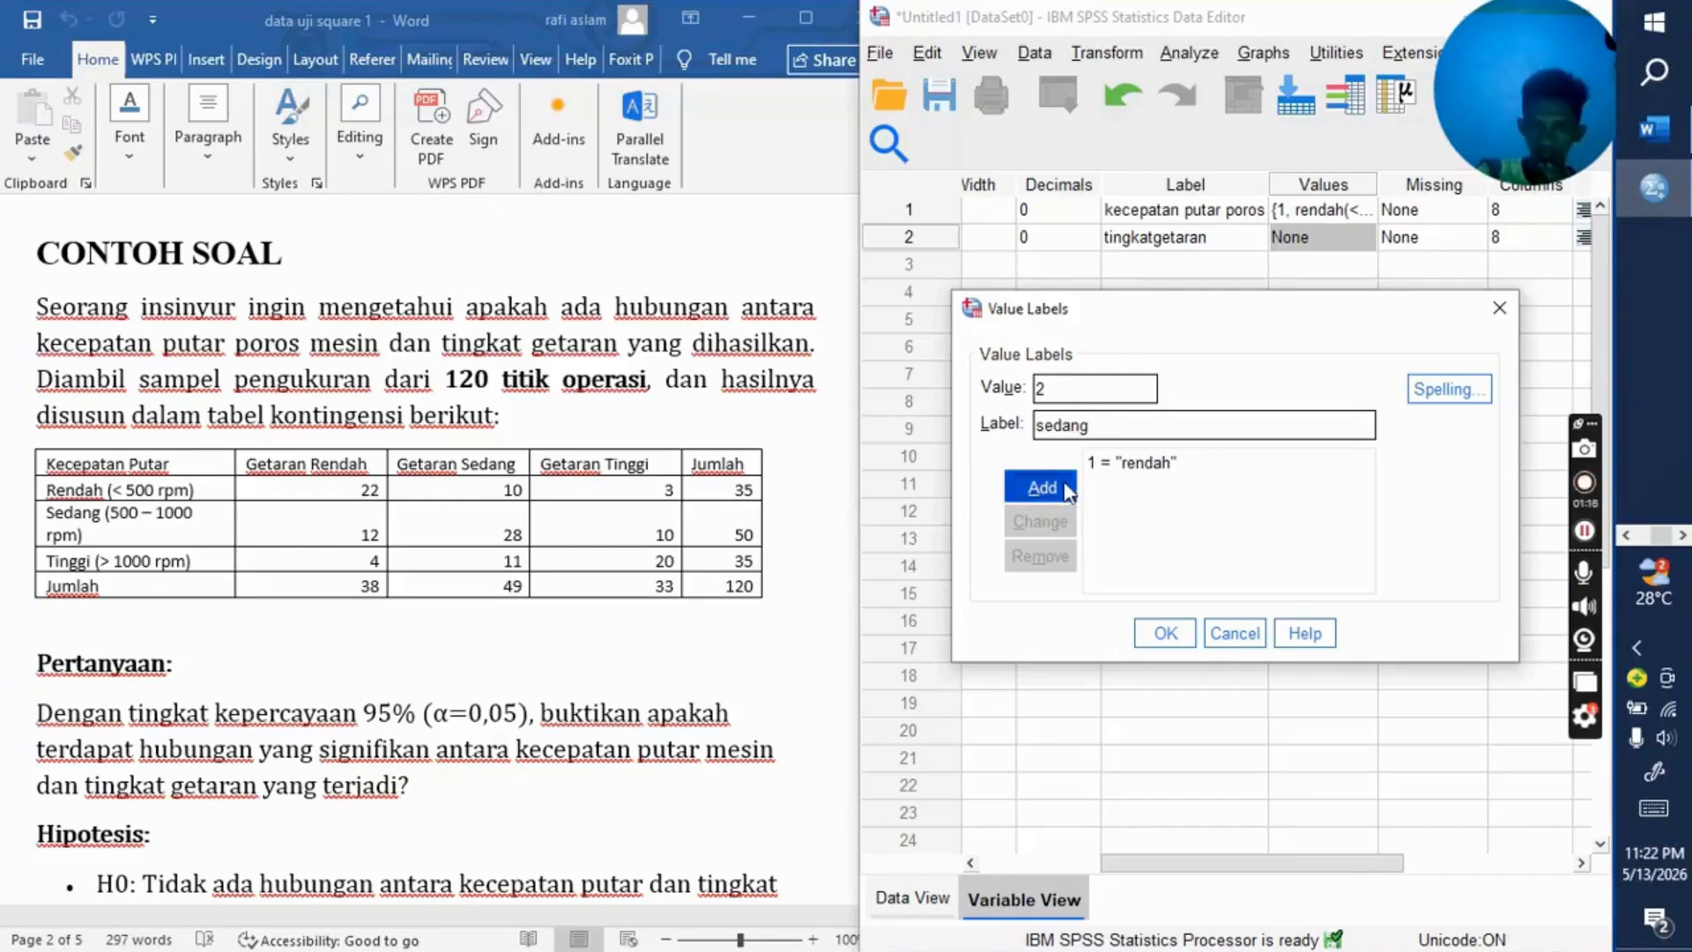
# Step: Add a value label defining 3 as "tinggi" and apply the value labels to the getaran variable
pyautogui.click(1079, 395)
pyautogui.write('3')
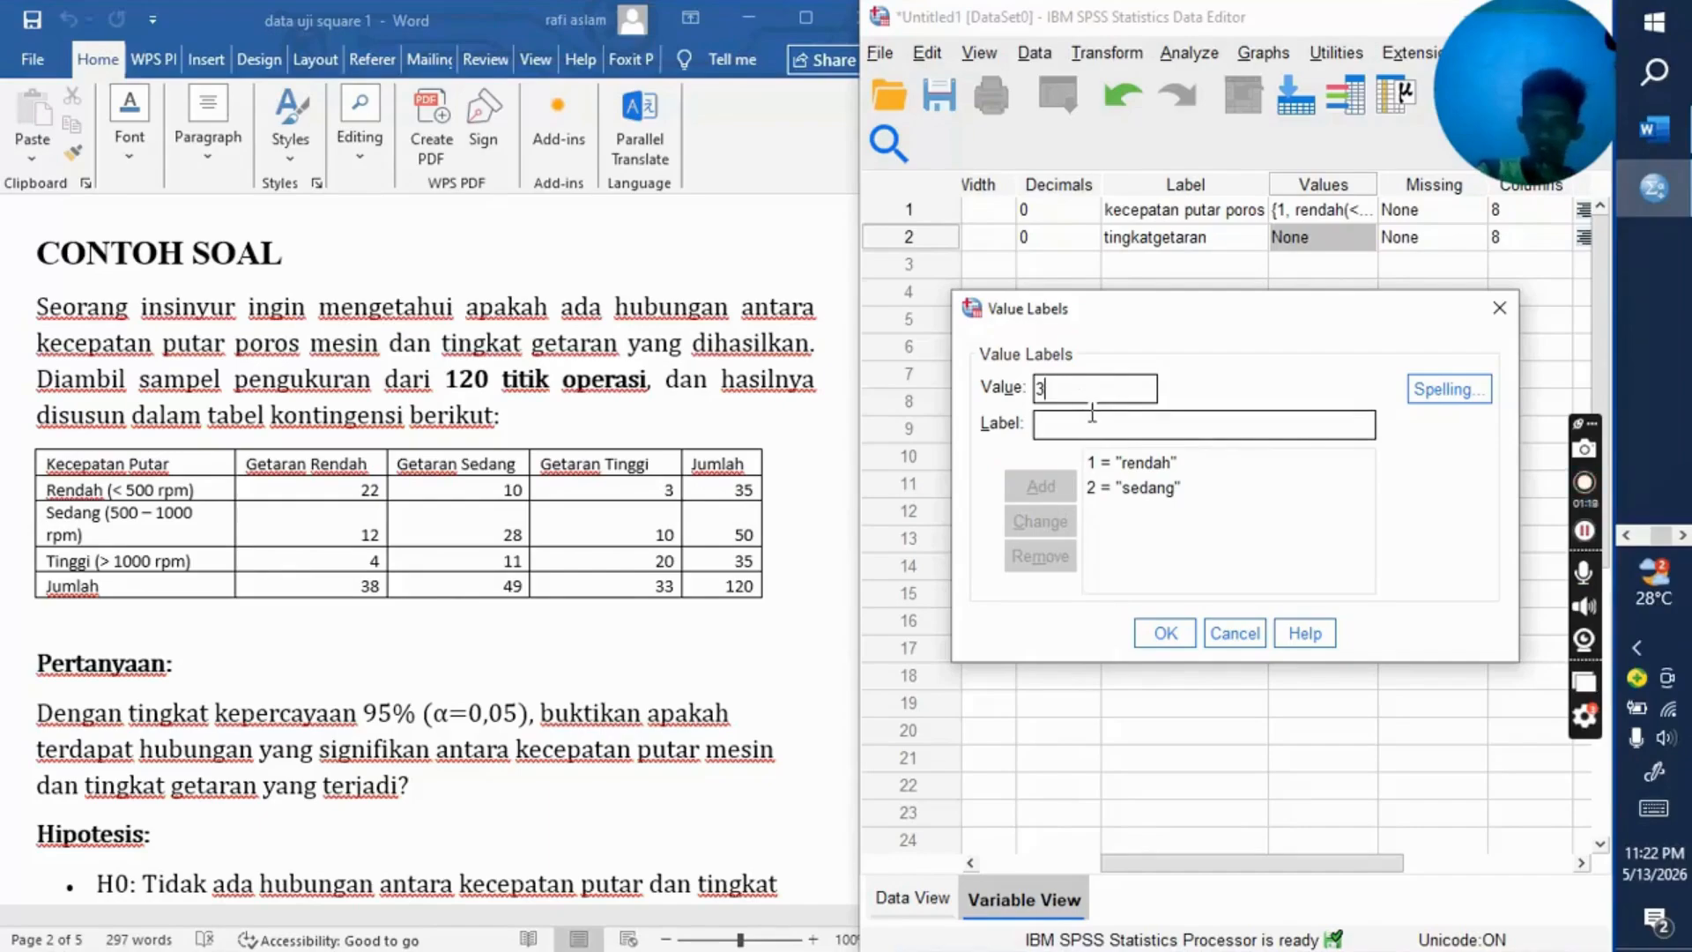
pyautogui.click(1091, 414)
pyautogui.write('ti')
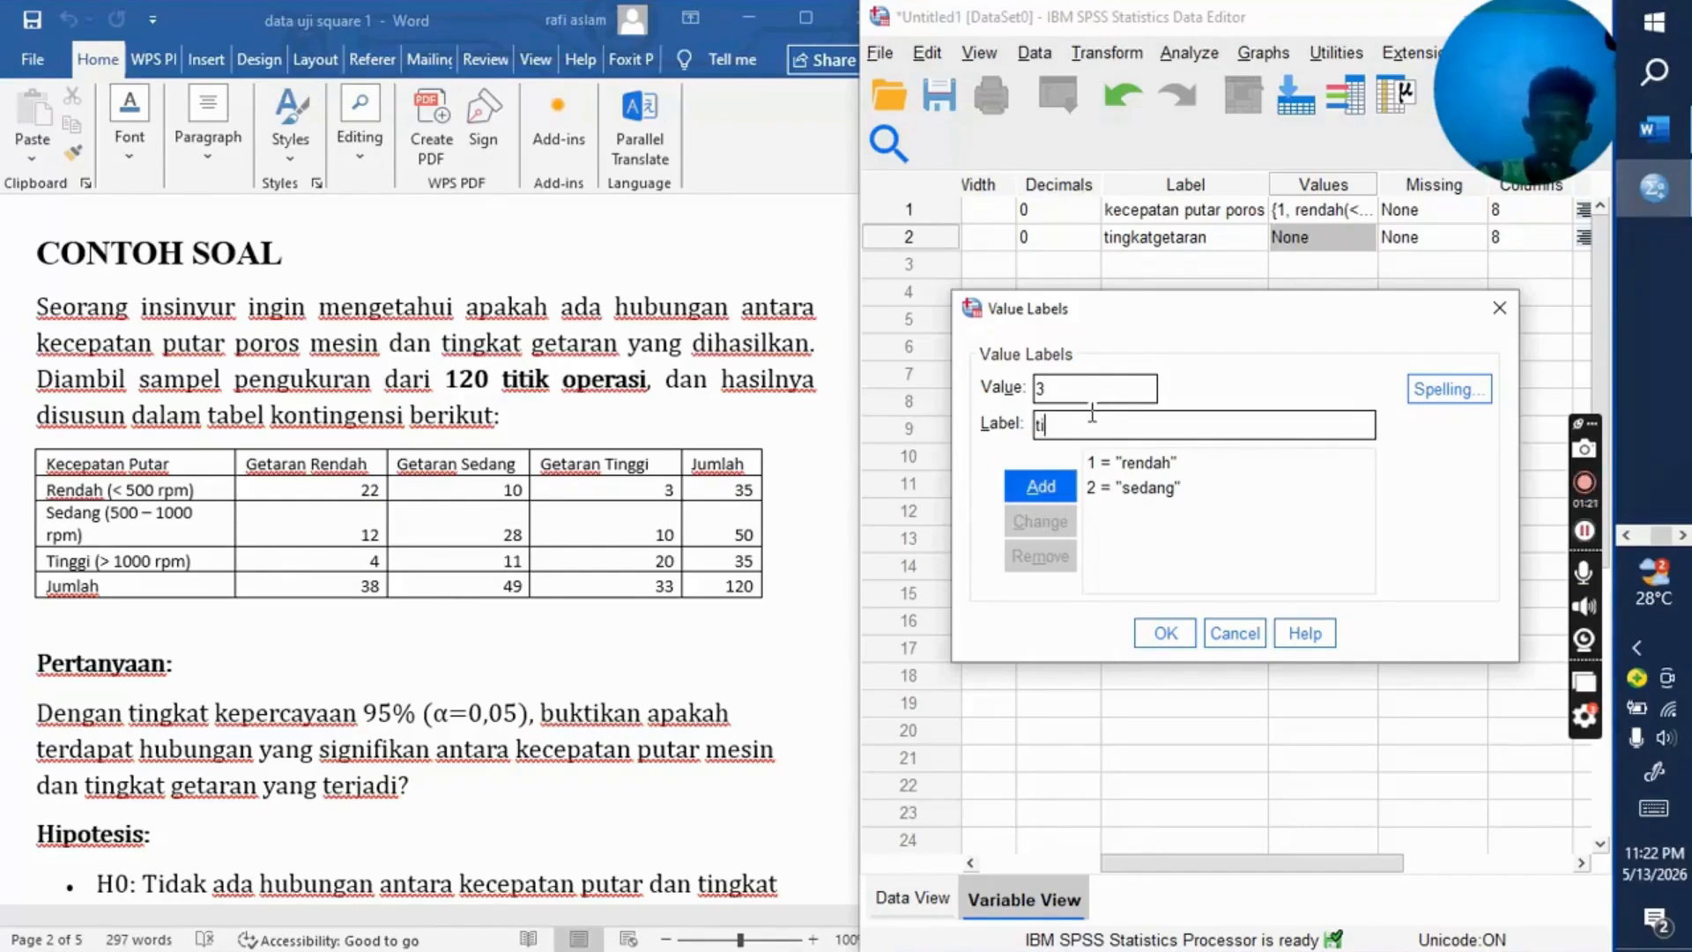
pyautogui.write('nggi')
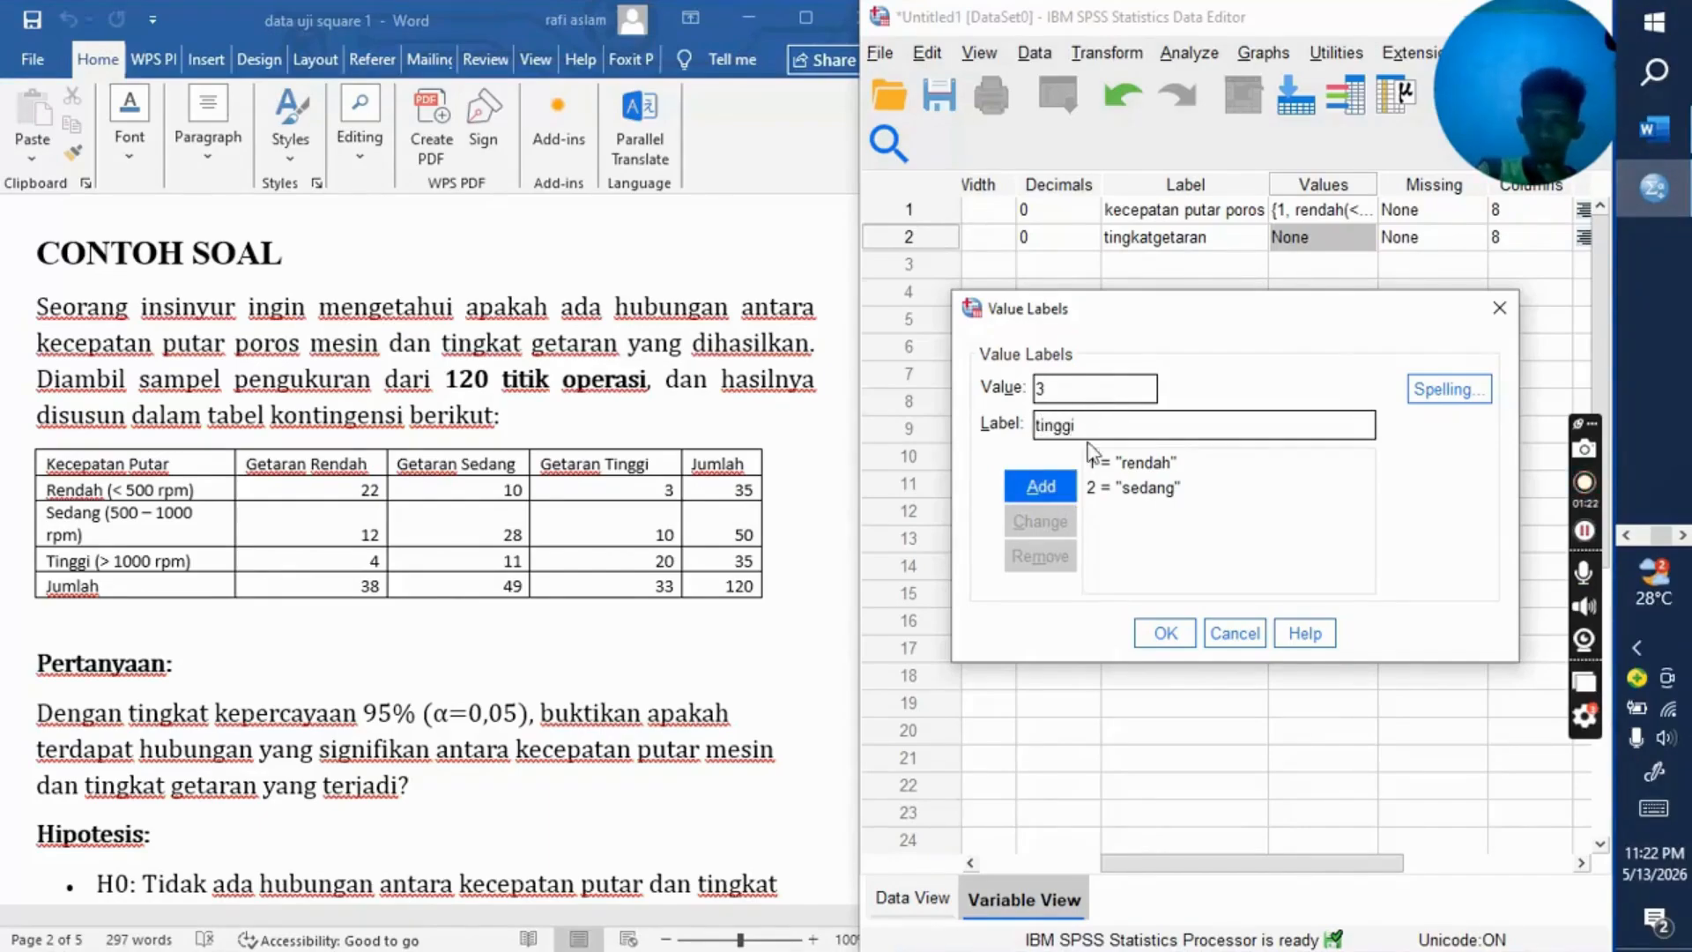
pyautogui.click(1040, 486)
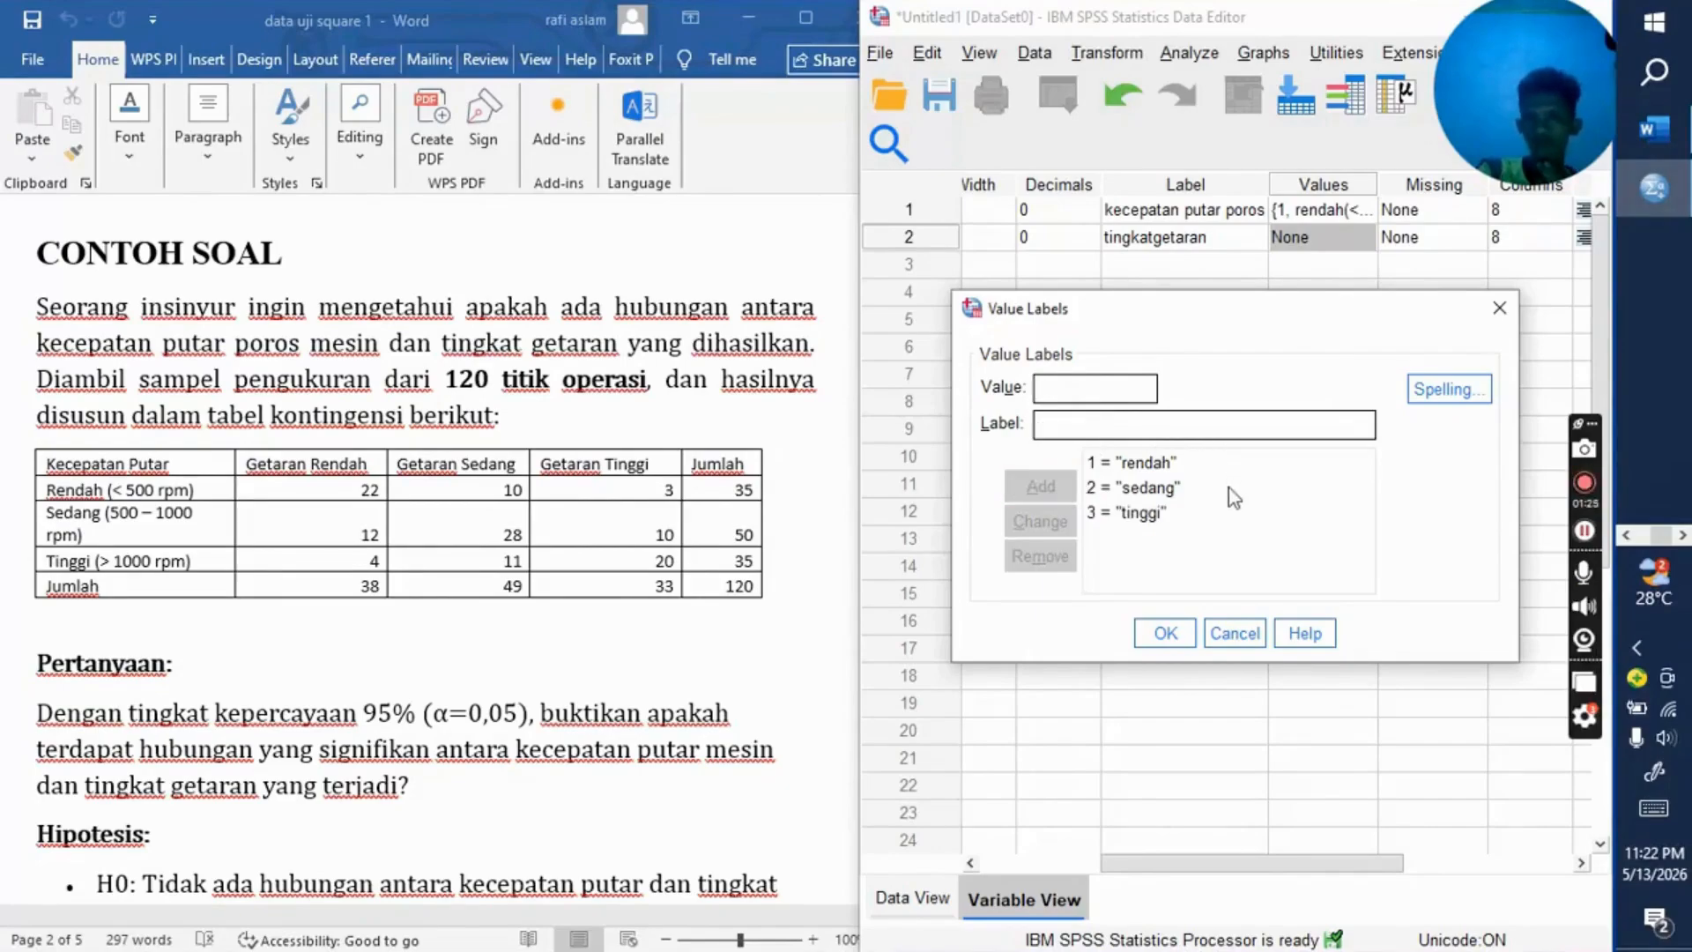
pyautogui.click(1170, 633)
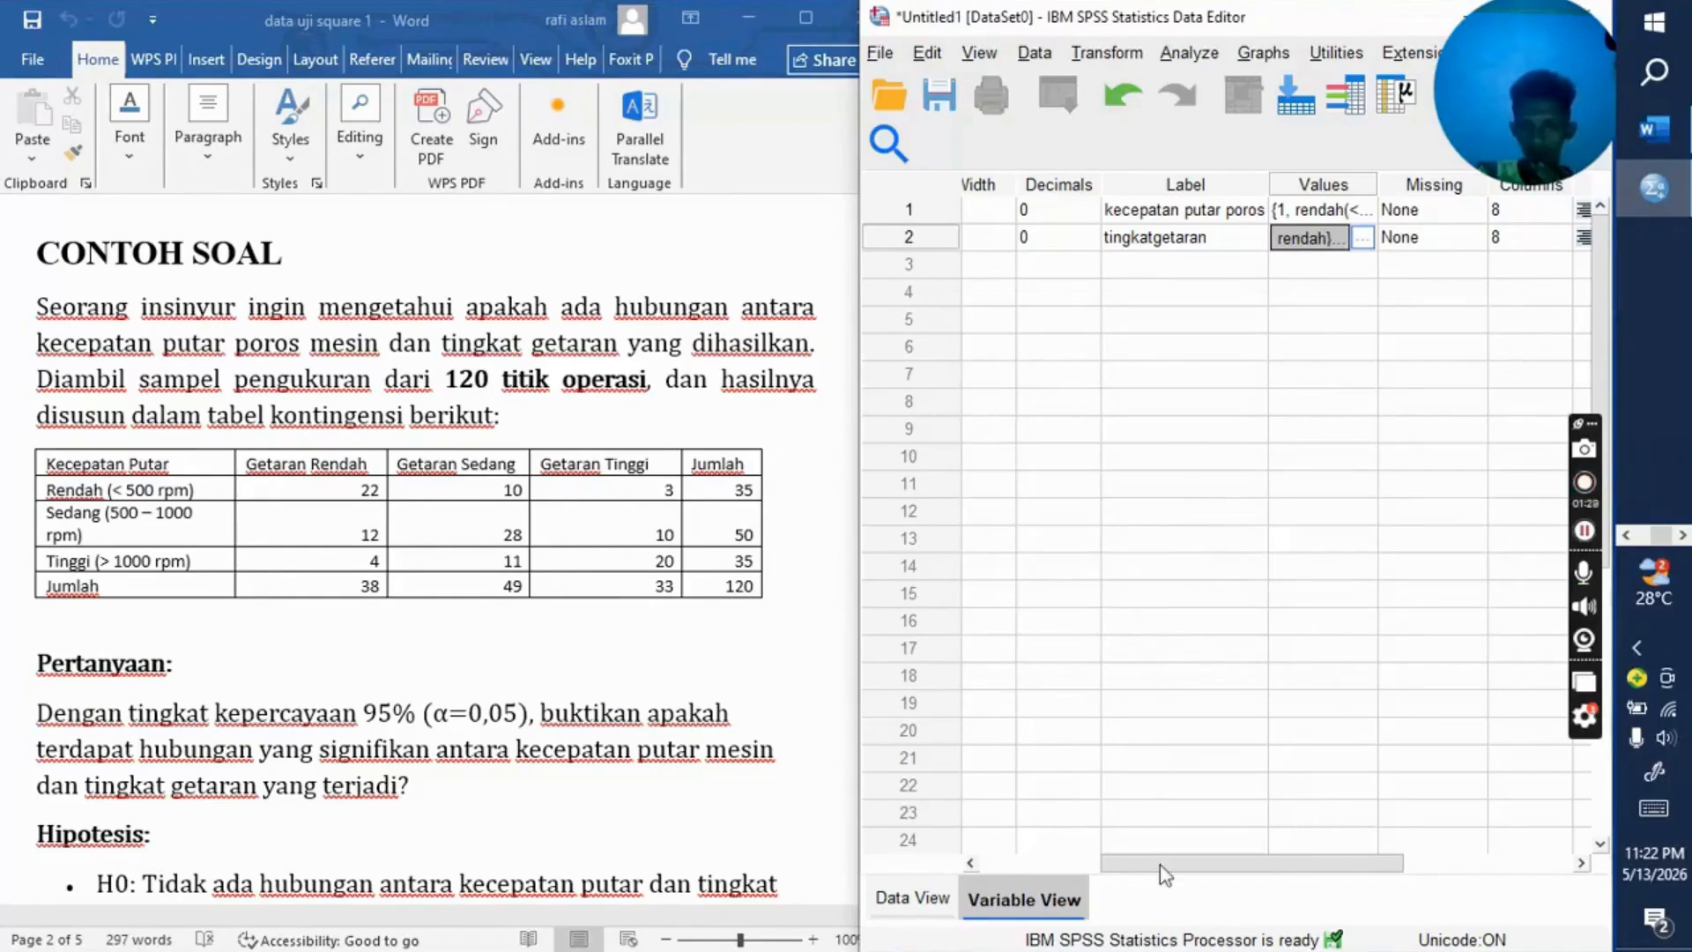
# Step: Define a third variable with the name frekuensi in the row below getaran
pyautogui.moveTo(1197, 843); pyautogui.dragTo(992, 823)
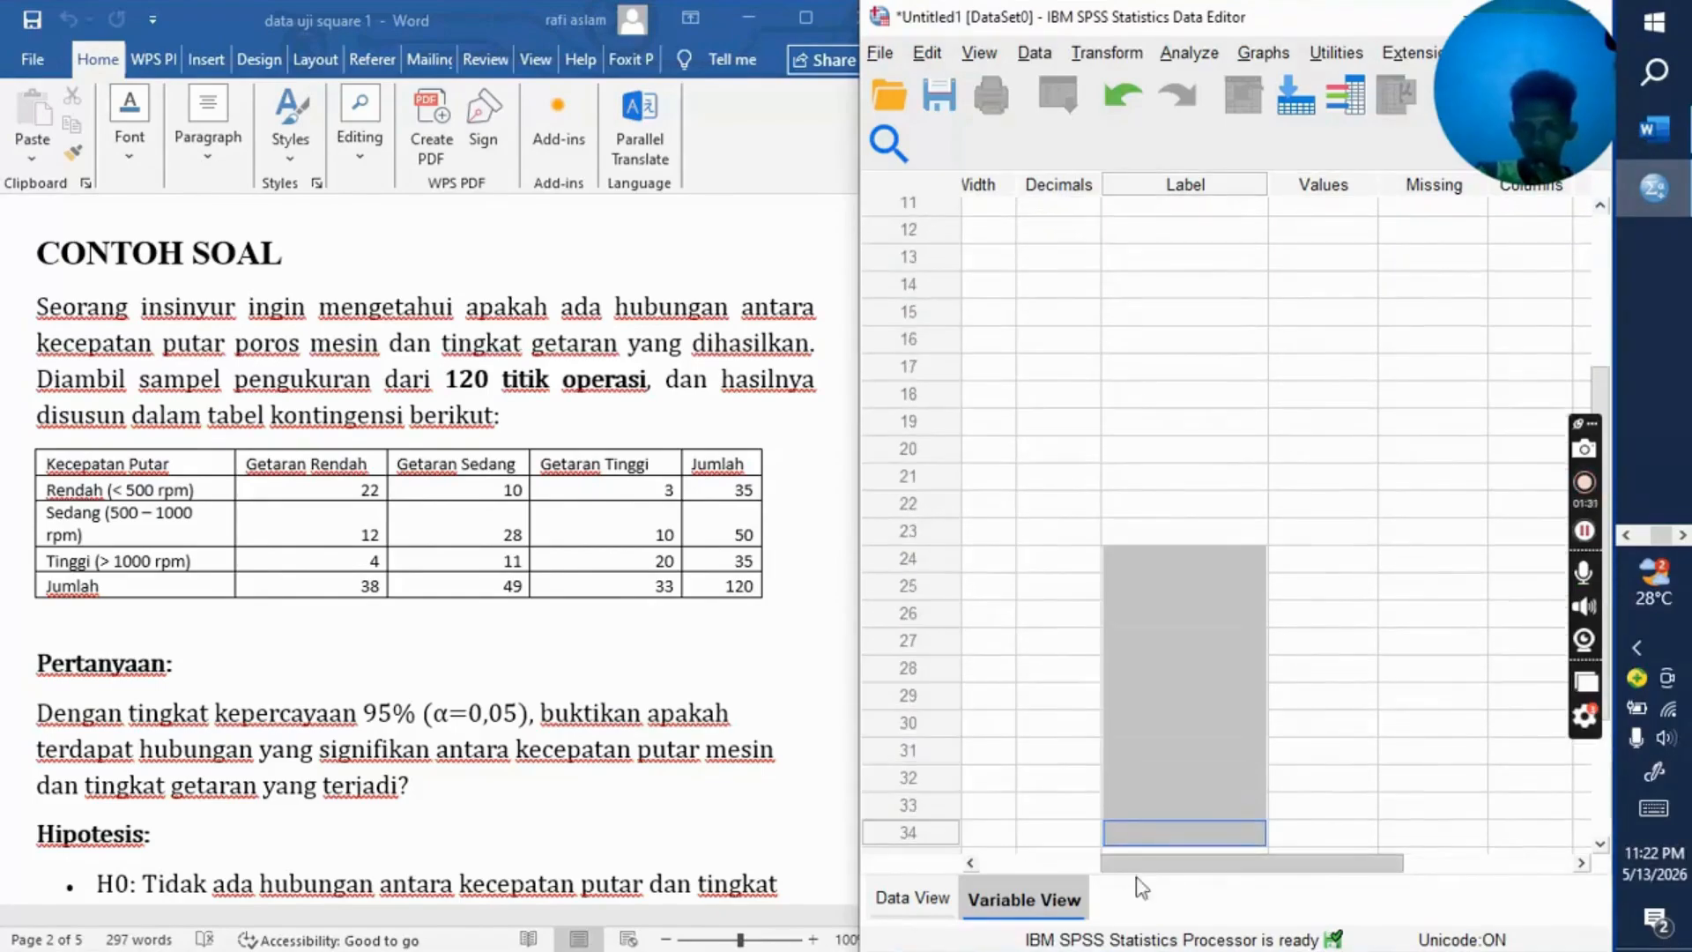
pyautogui.moveTo(1162, 855); pyautogui.dragTo(969, 834)
pyautogui.scroll(4, 1027, 585)
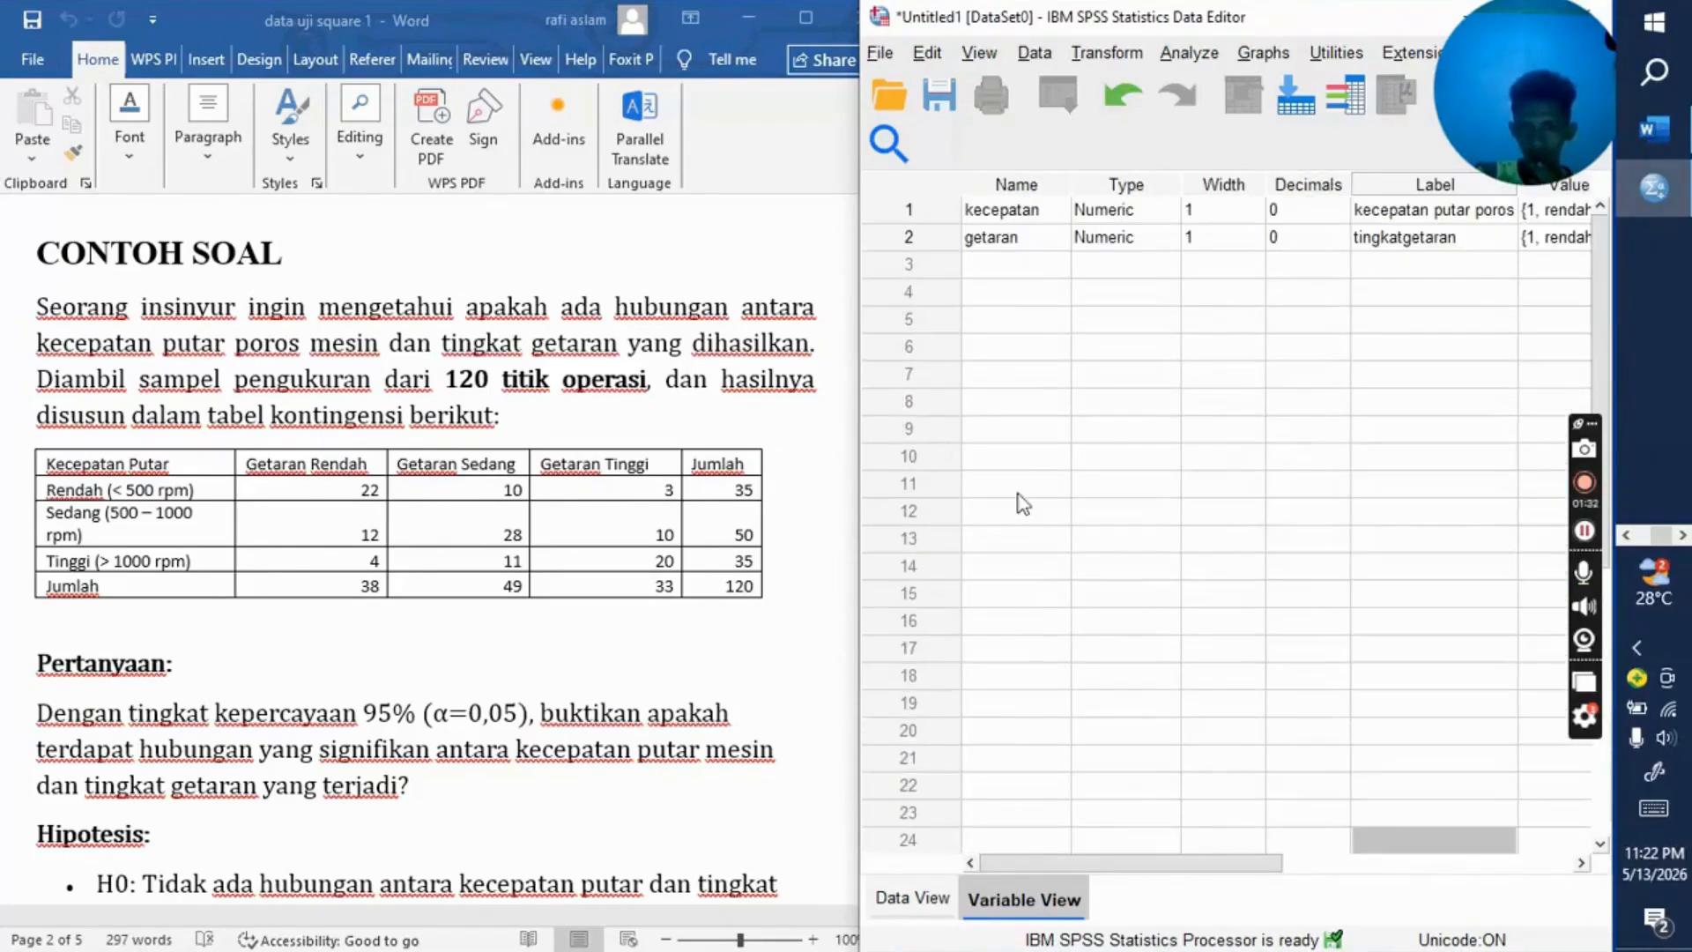
pyautogui.click(1006, 263)
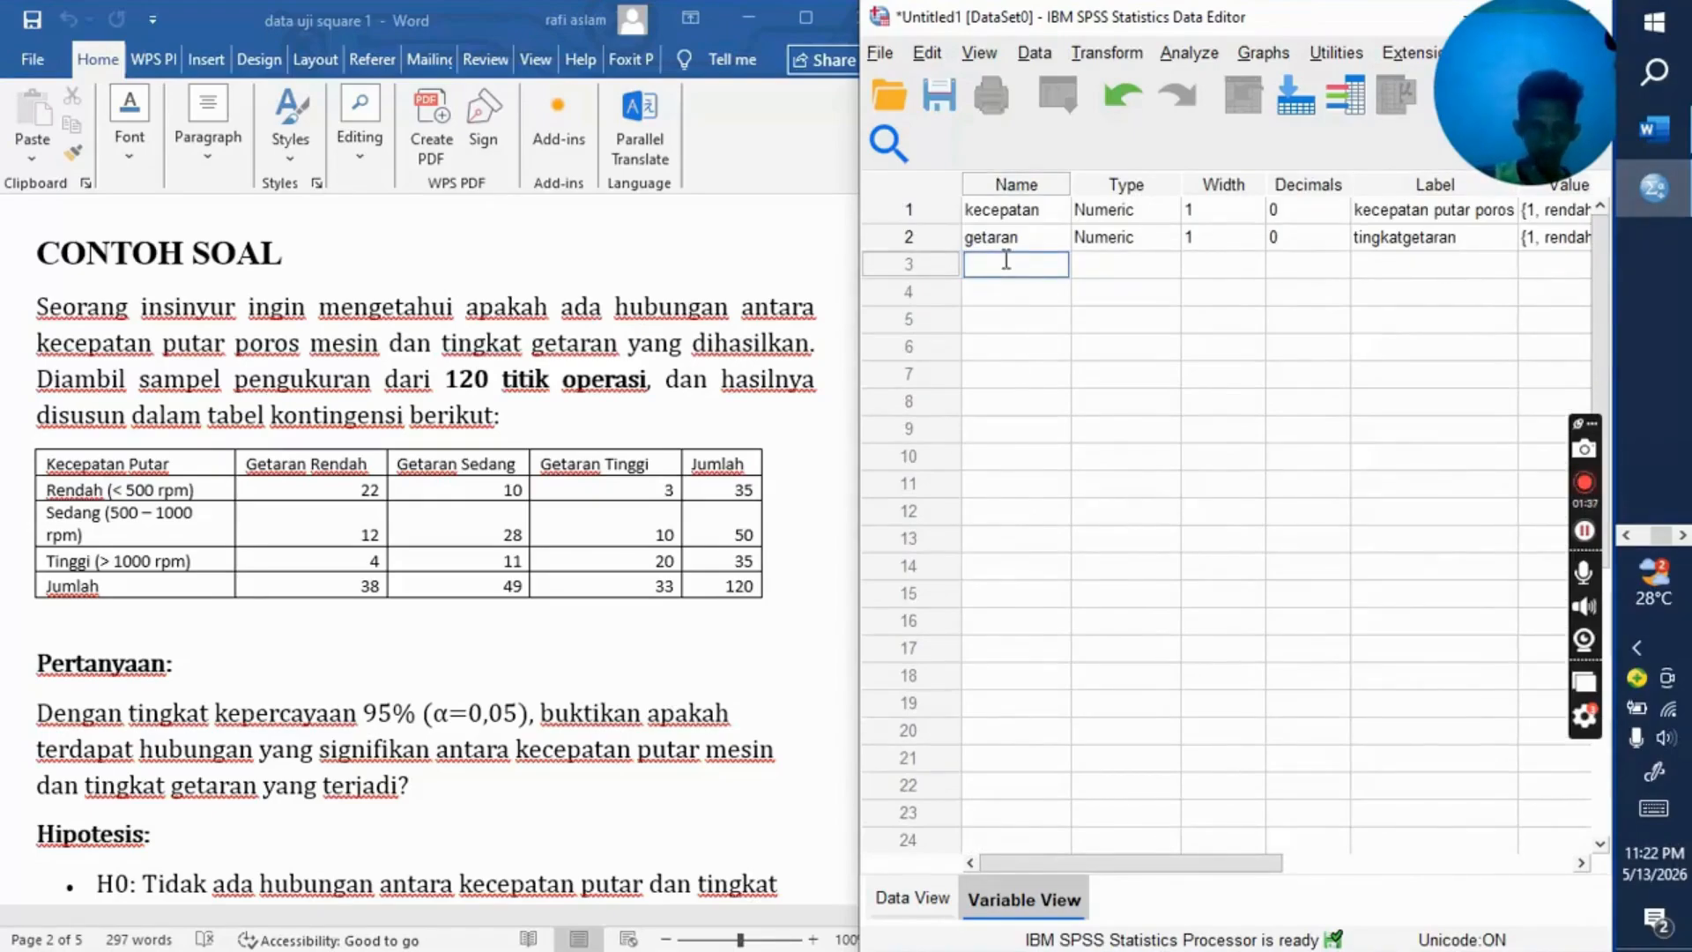
pyautogui.write('freku')
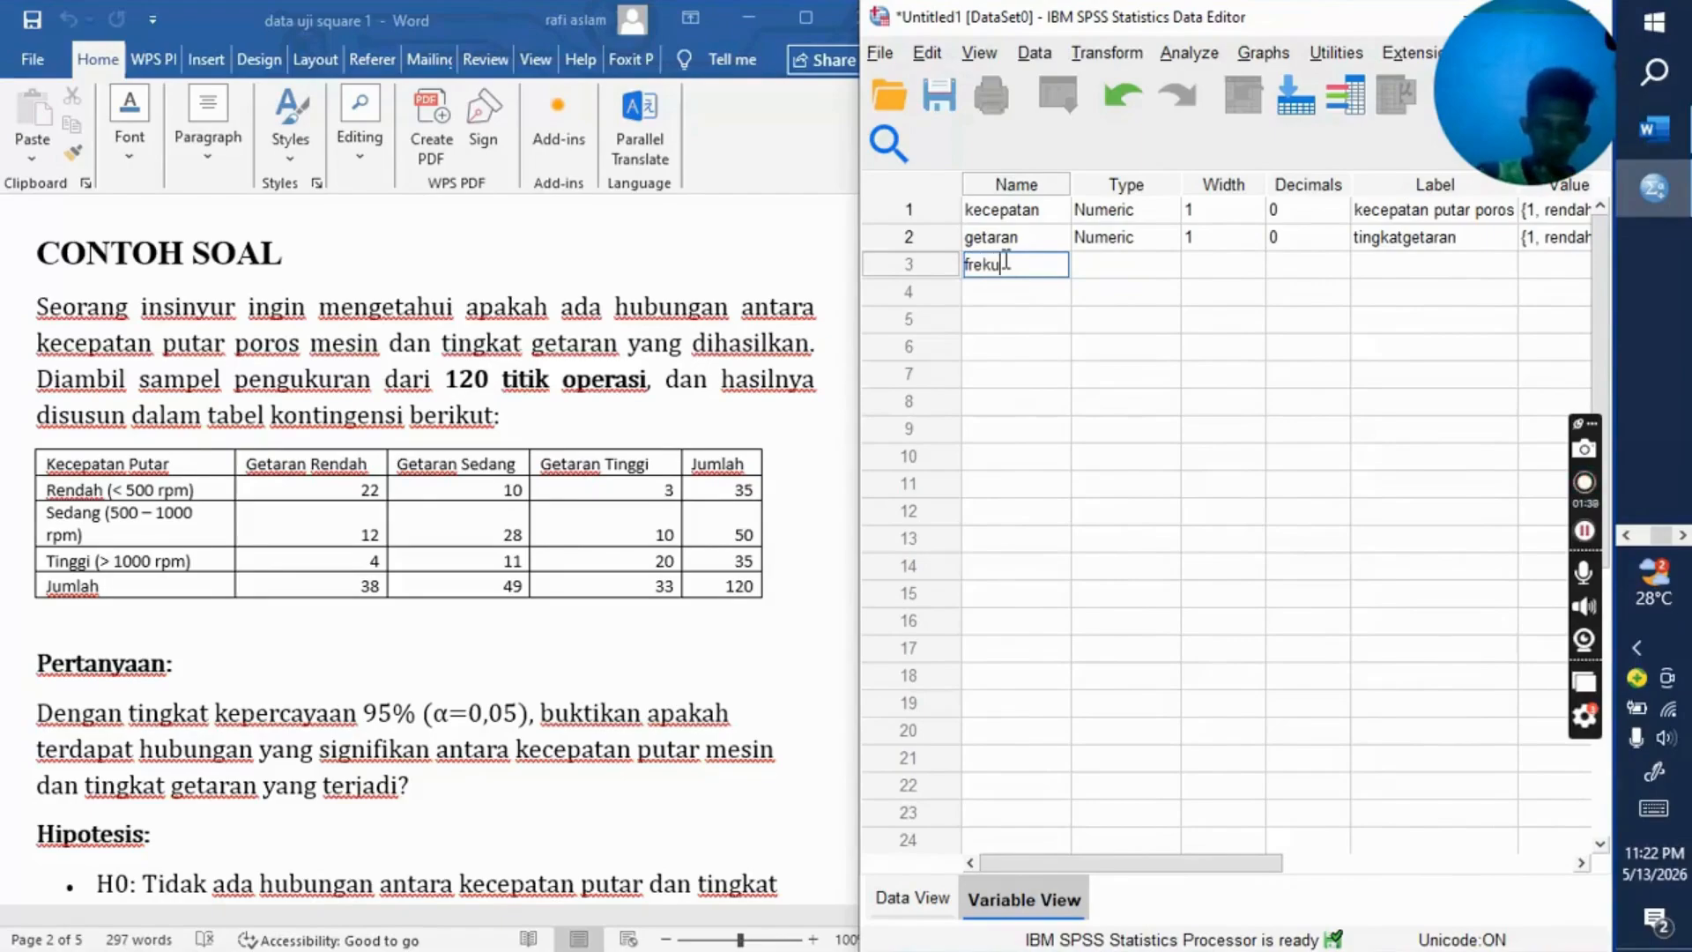
pyautogui.write('ensi')
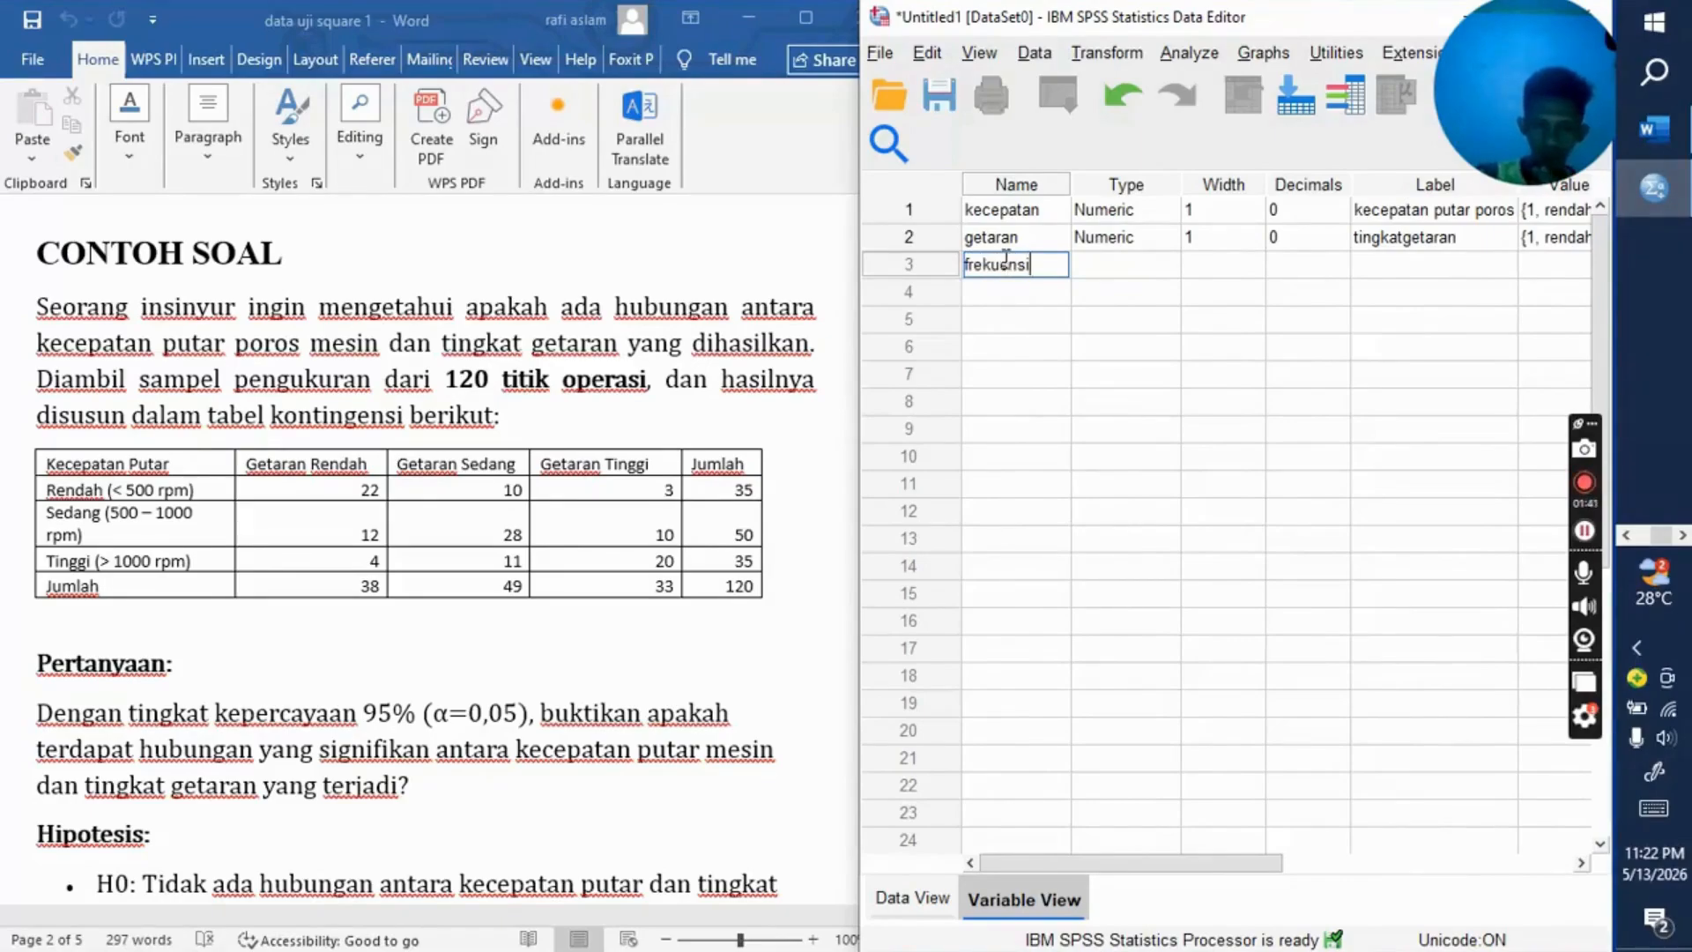
# Step: Try to reduce the frekuensi variable's width, and set its decimals to 0
pyautogui.click(1144, 268)
pyautogui.click(1244, 267)
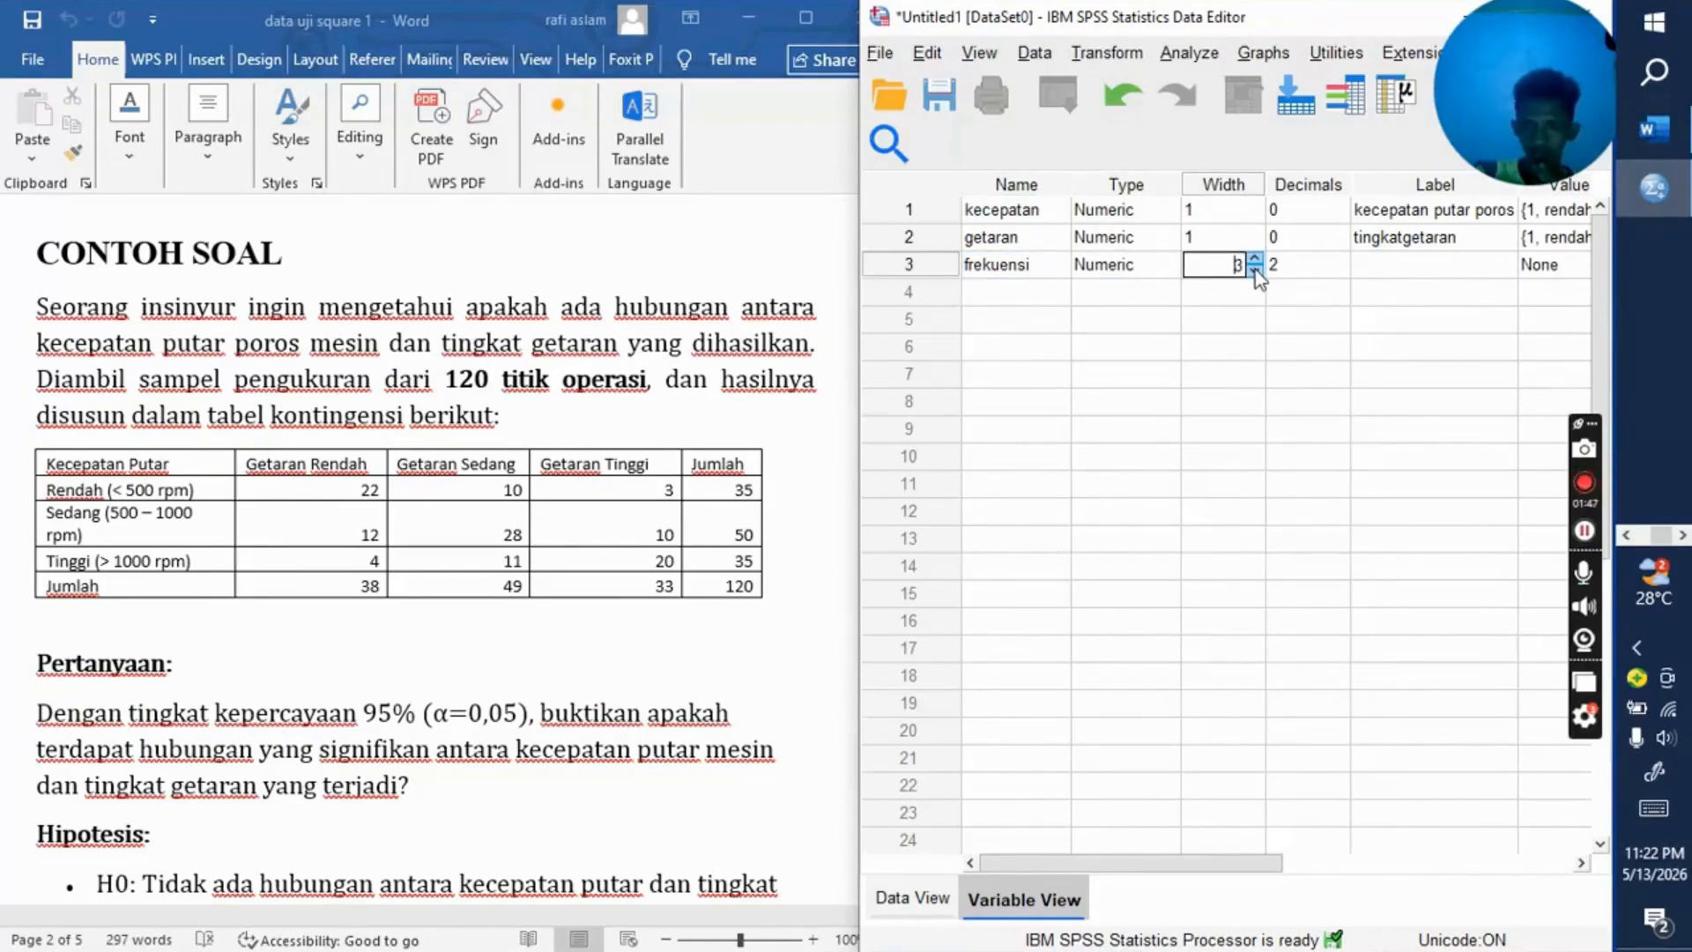
pyautogui.click(1300, 269)
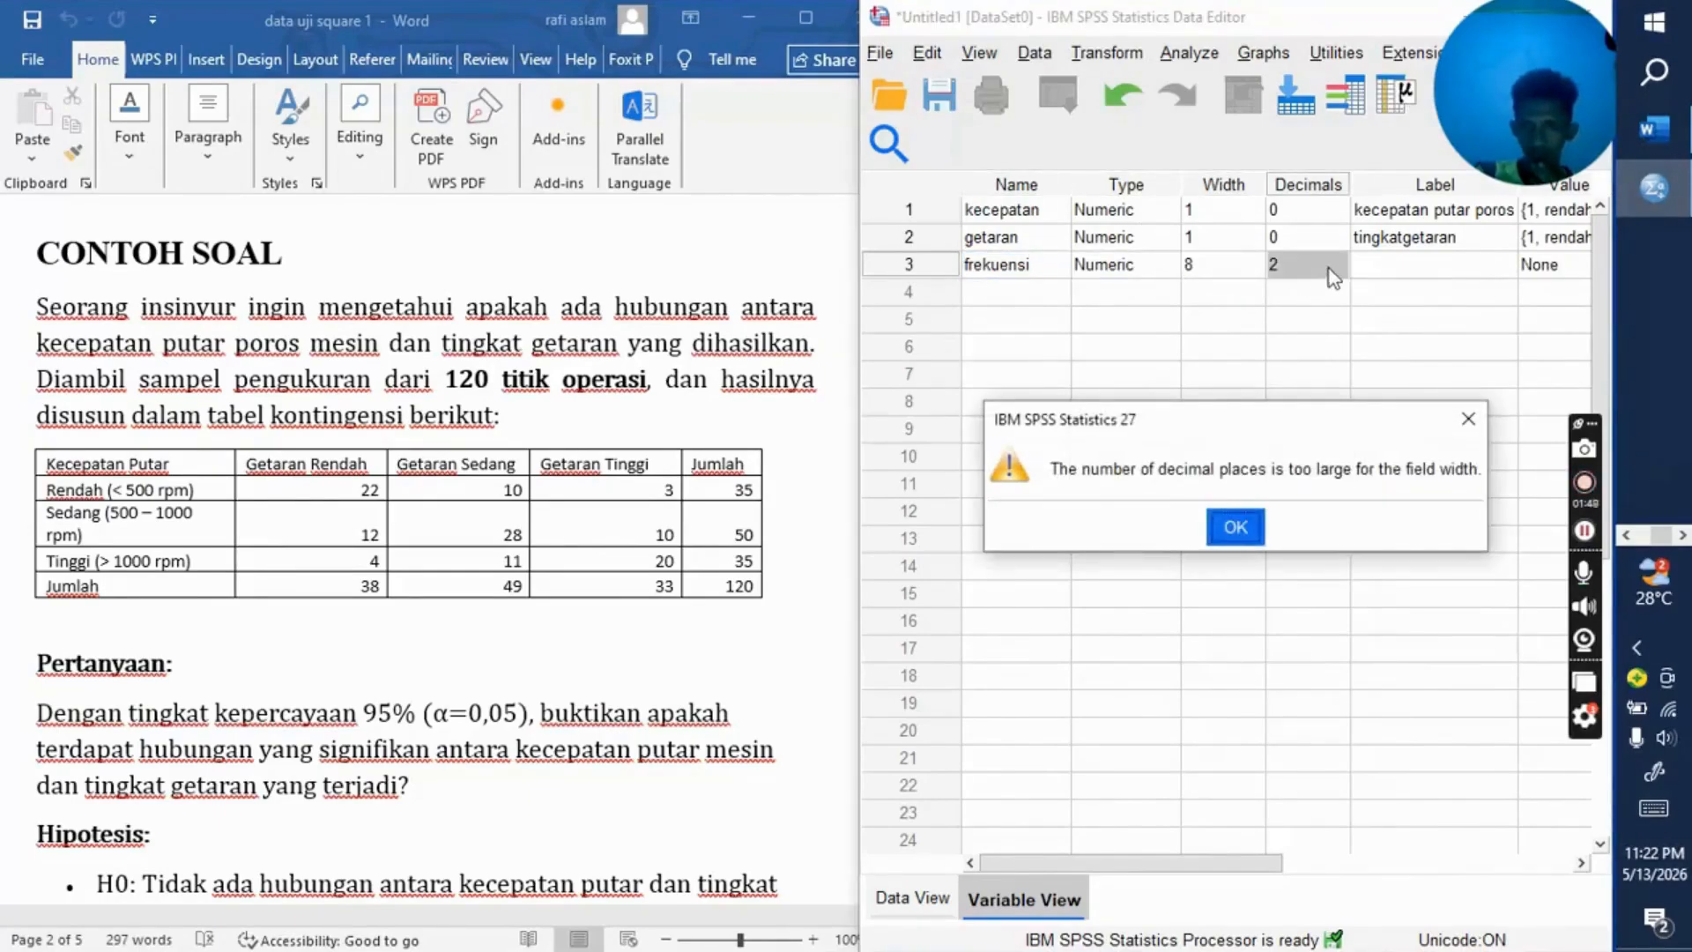
pyautogui.click(1235, 525)
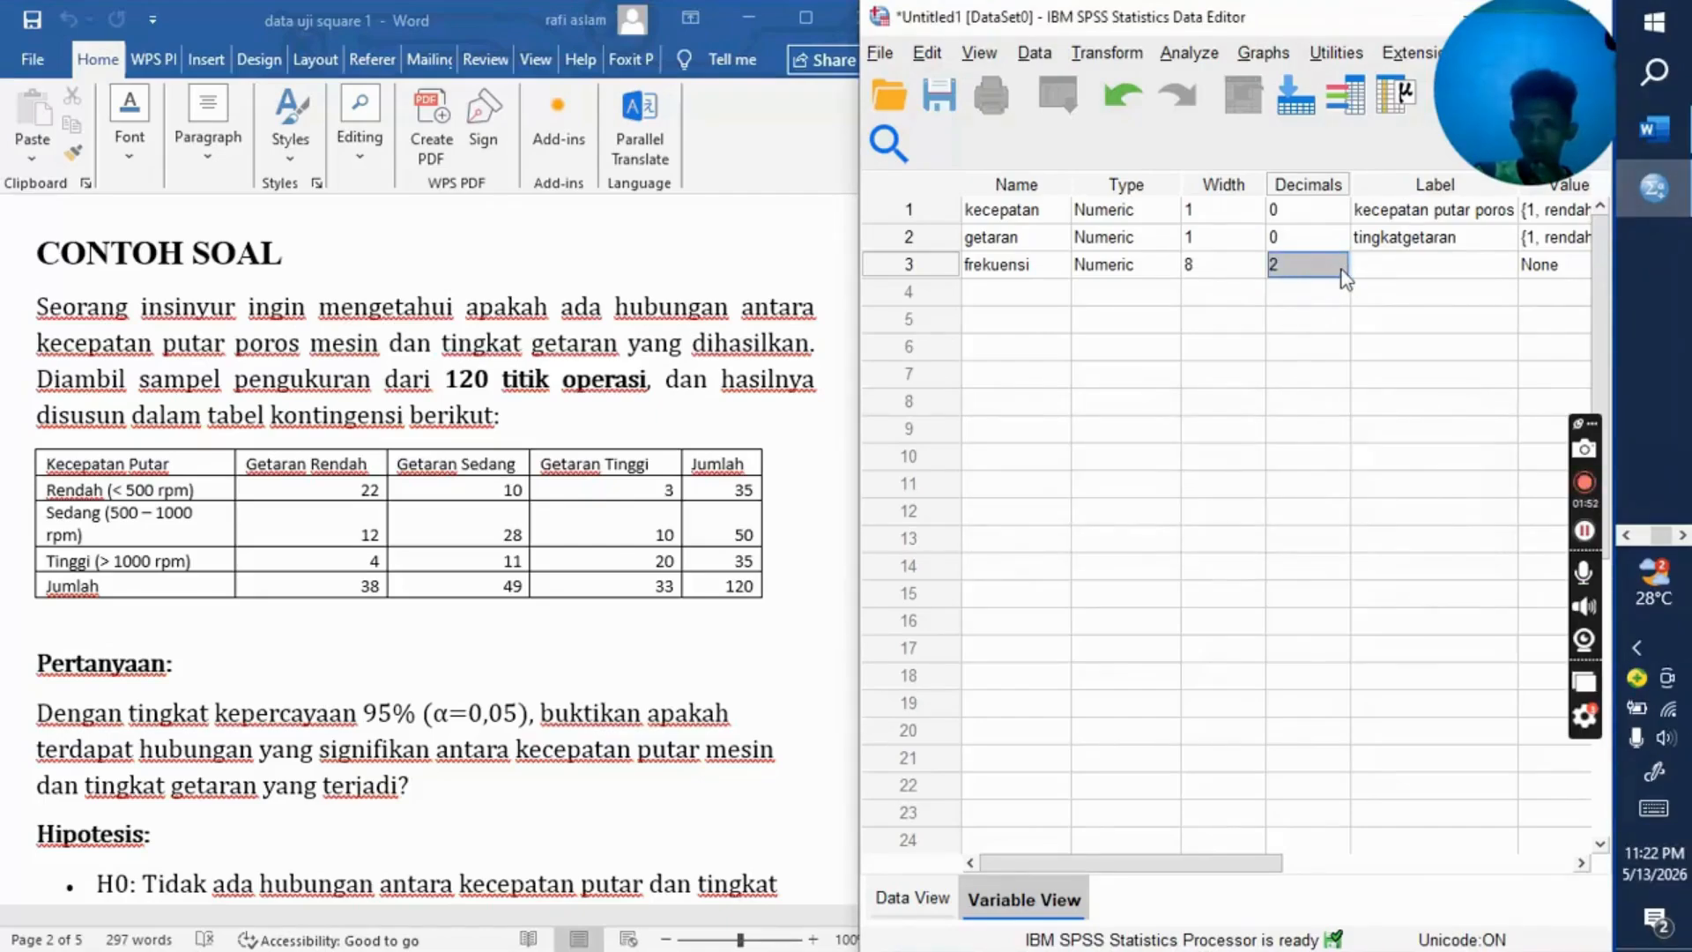
pyautogui.write('0')
# Step: Label the frekuensi variable as "jumlah pegamatan"
pyautogui.click(1410, 264)
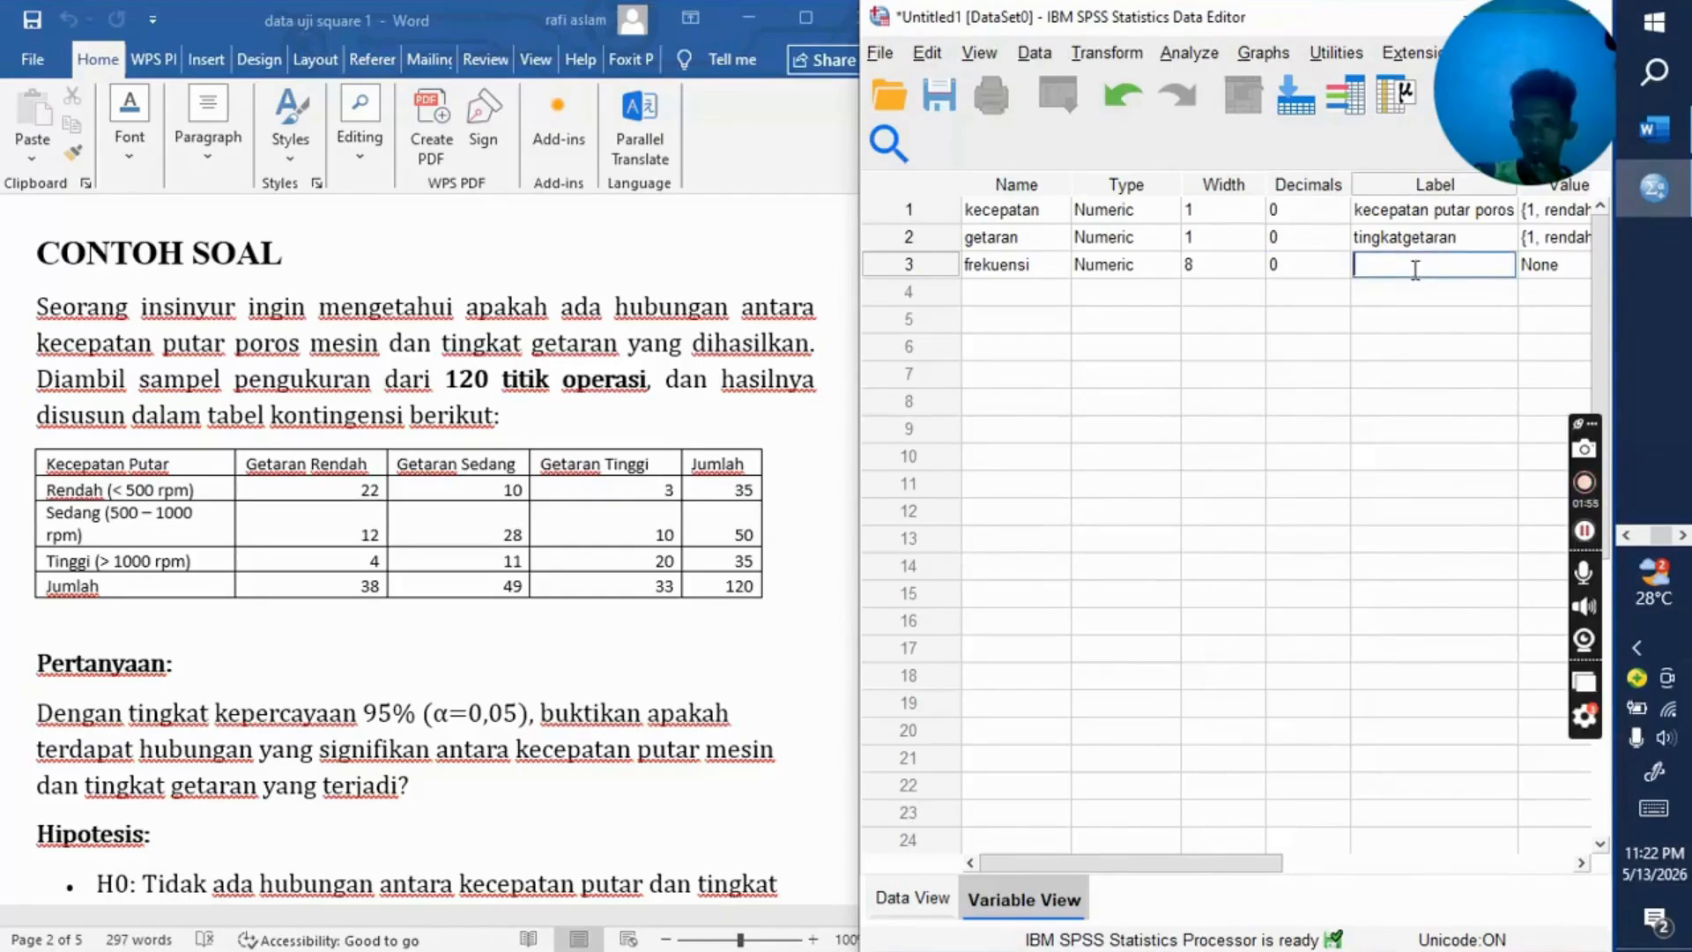
pyautogui.moveTo(1245, 867); pyautogui.dragTo(1339, 866)
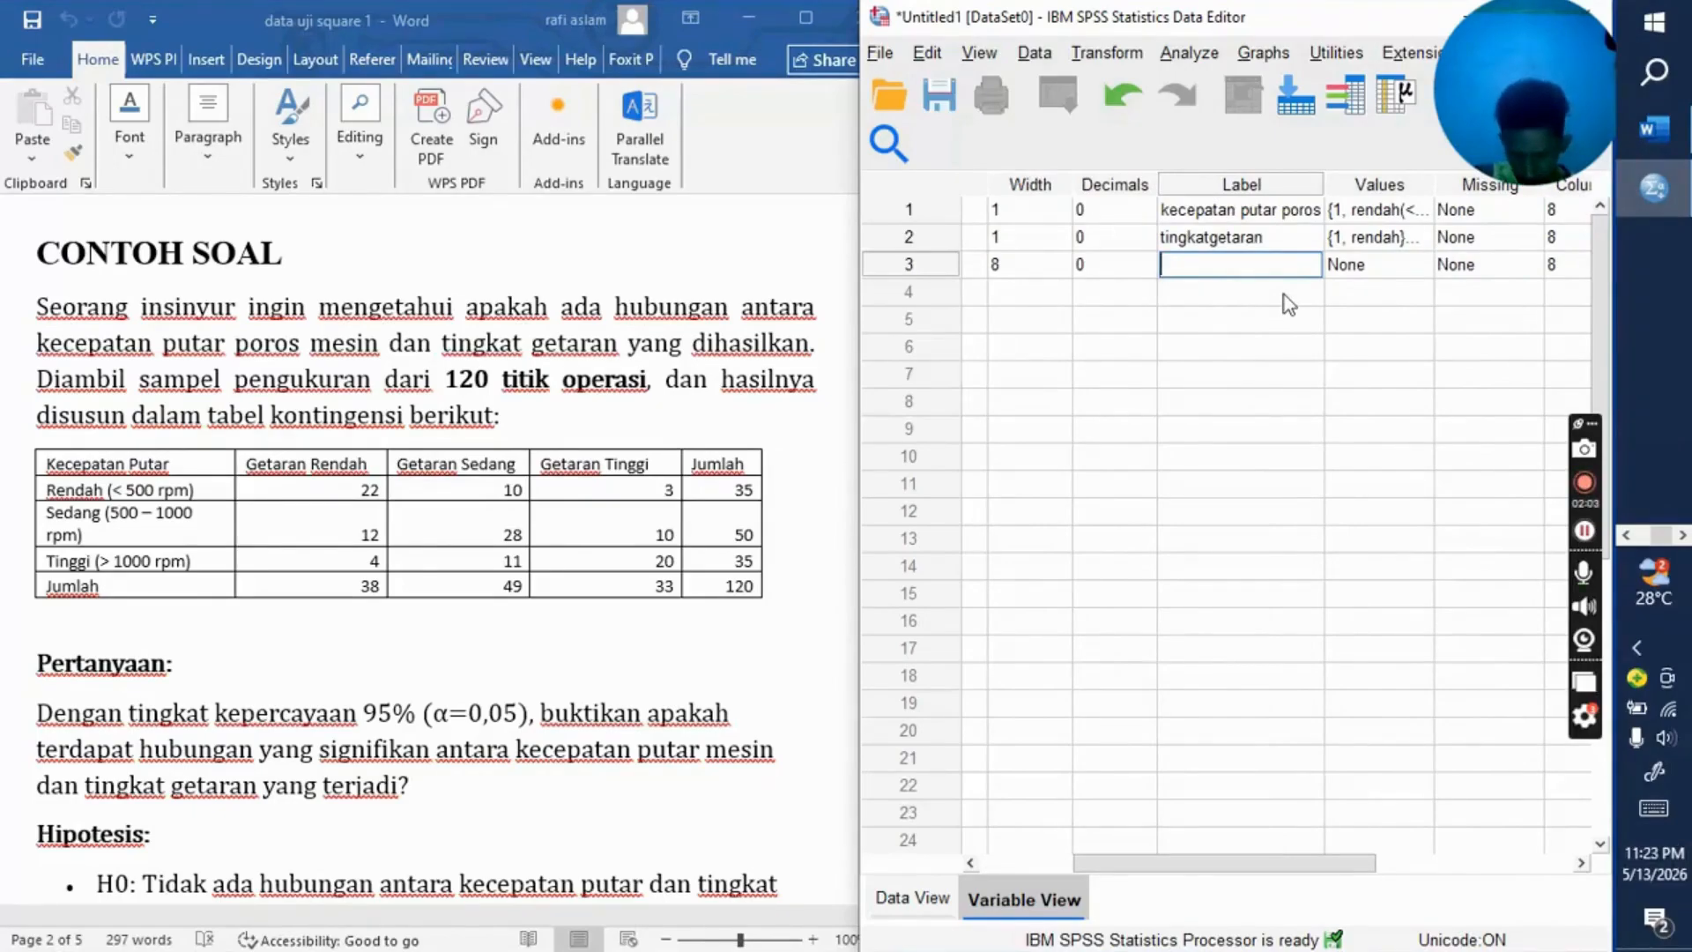
pyautogui.write('jumlah')
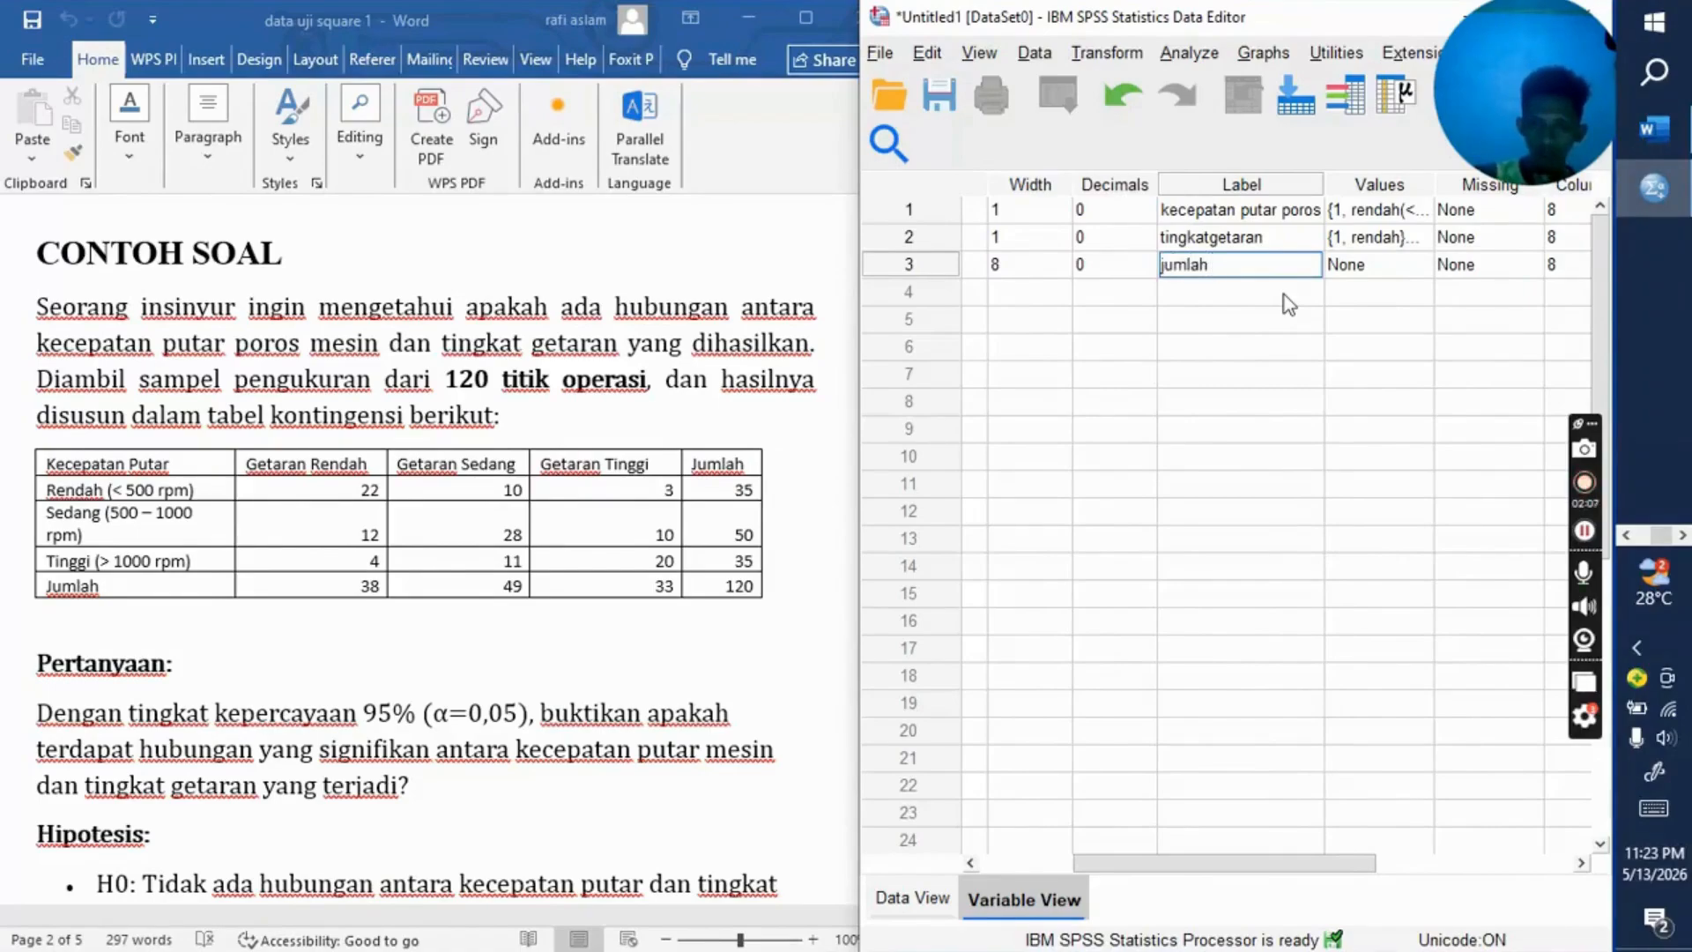
pyautogui.write('pegamata')
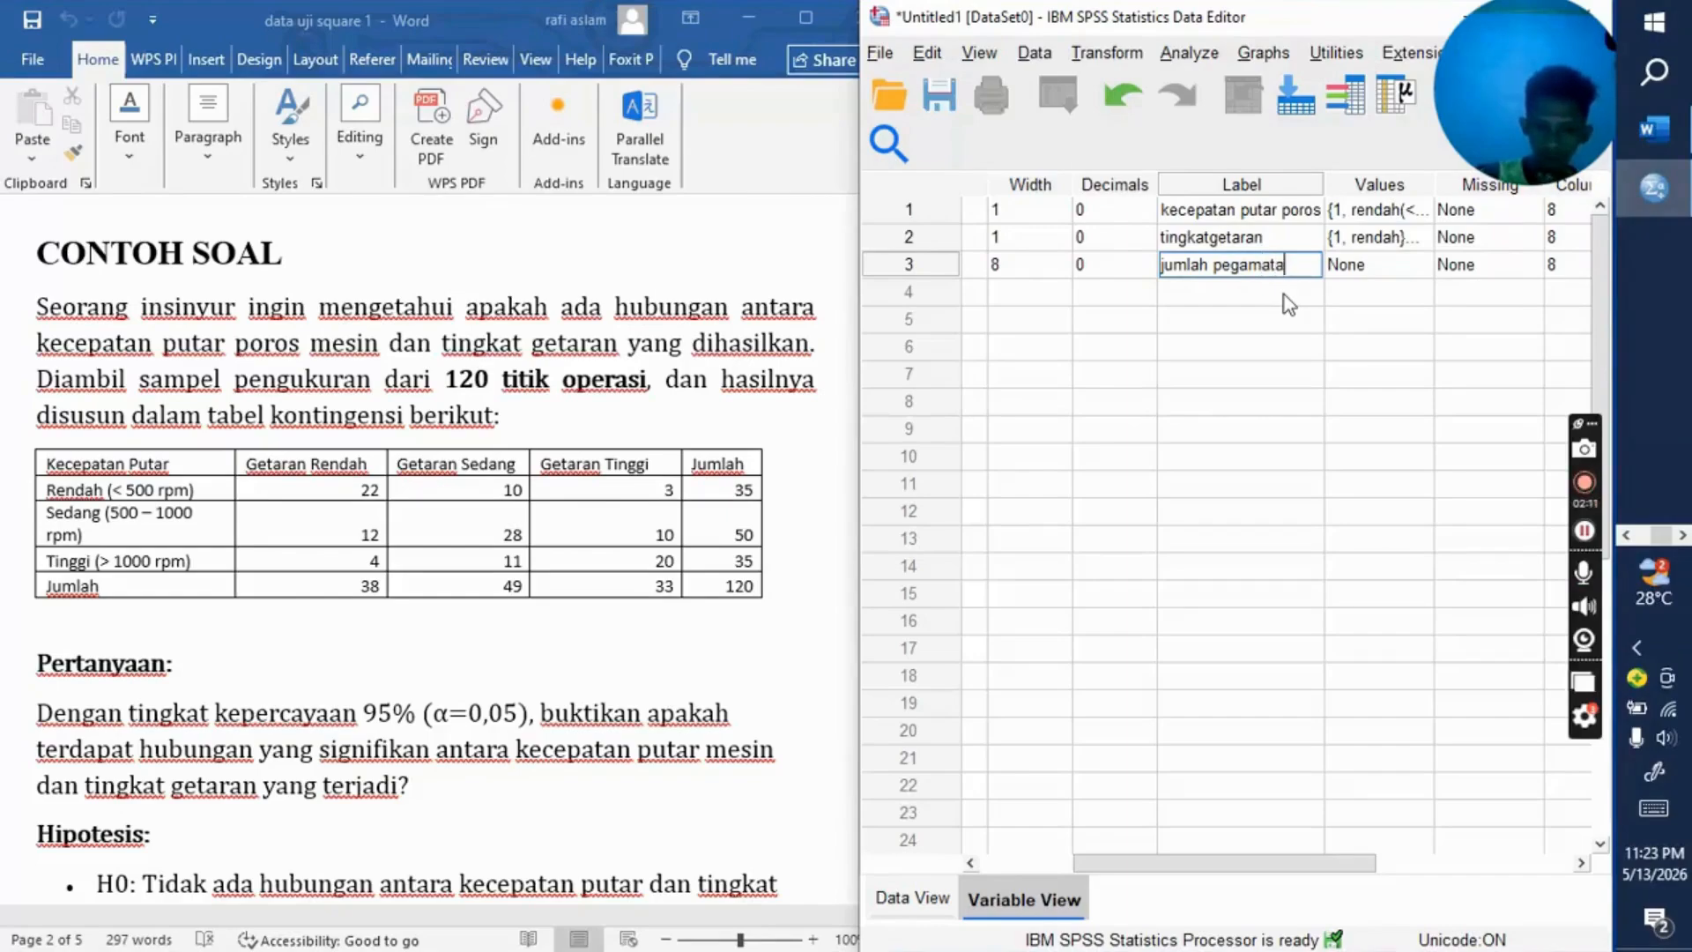
pyautogui.write('n')
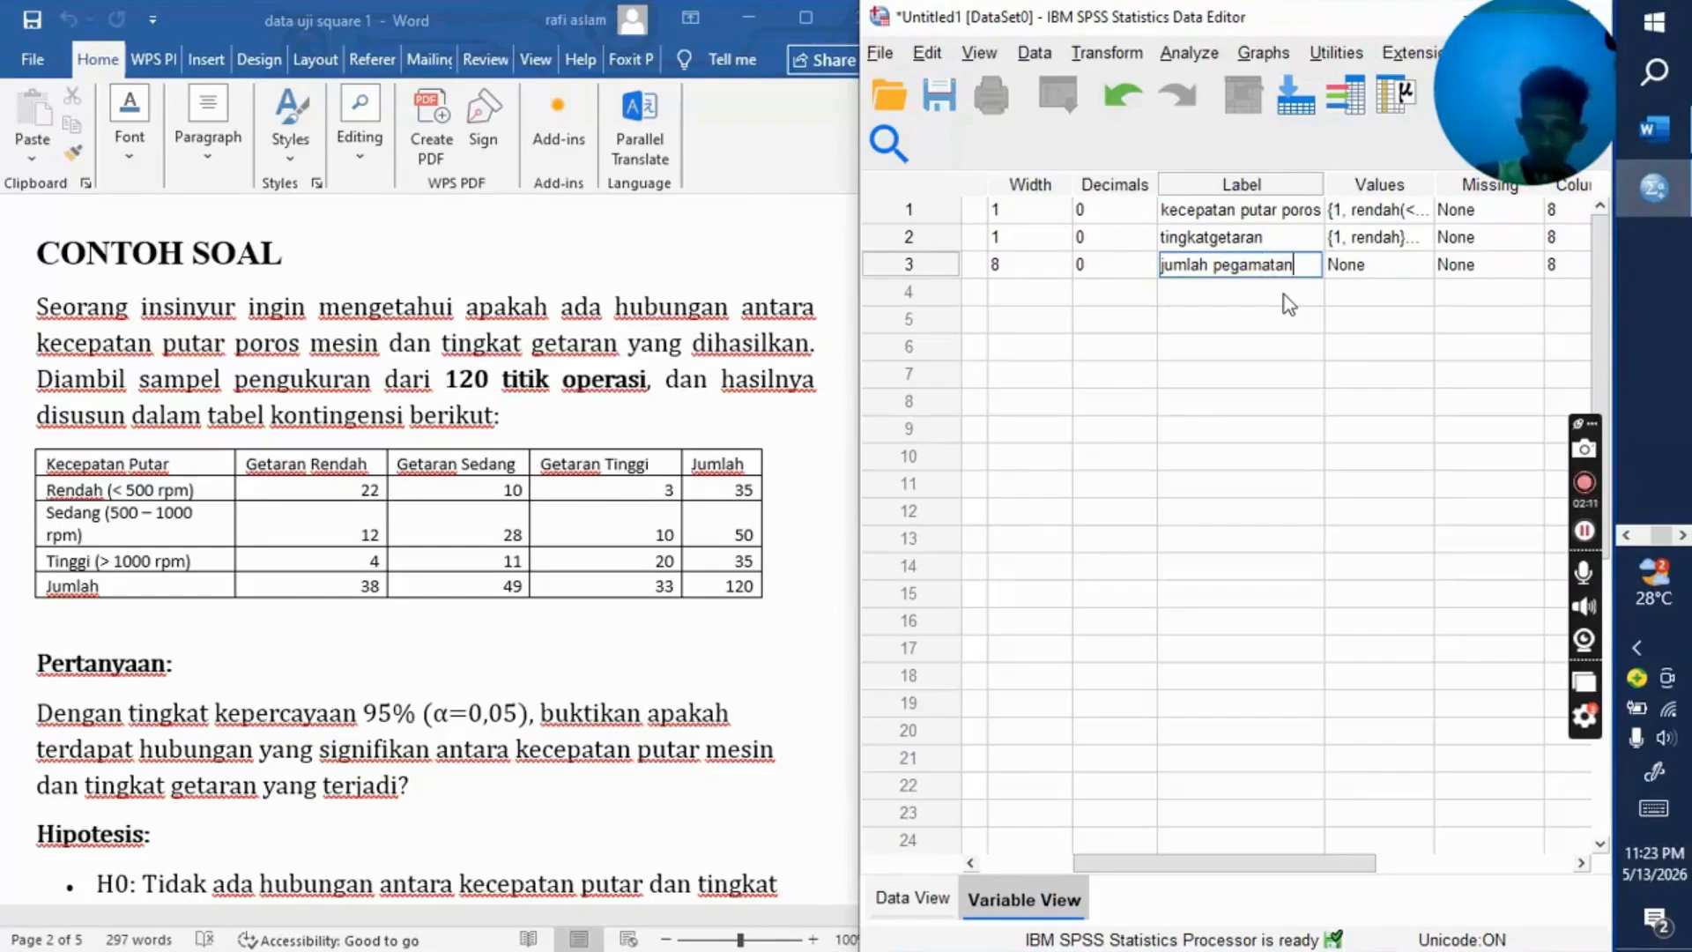
# Step: Choose Scale as the measurement level of the frekuensi variable
pyautogui.click(1383, 269)
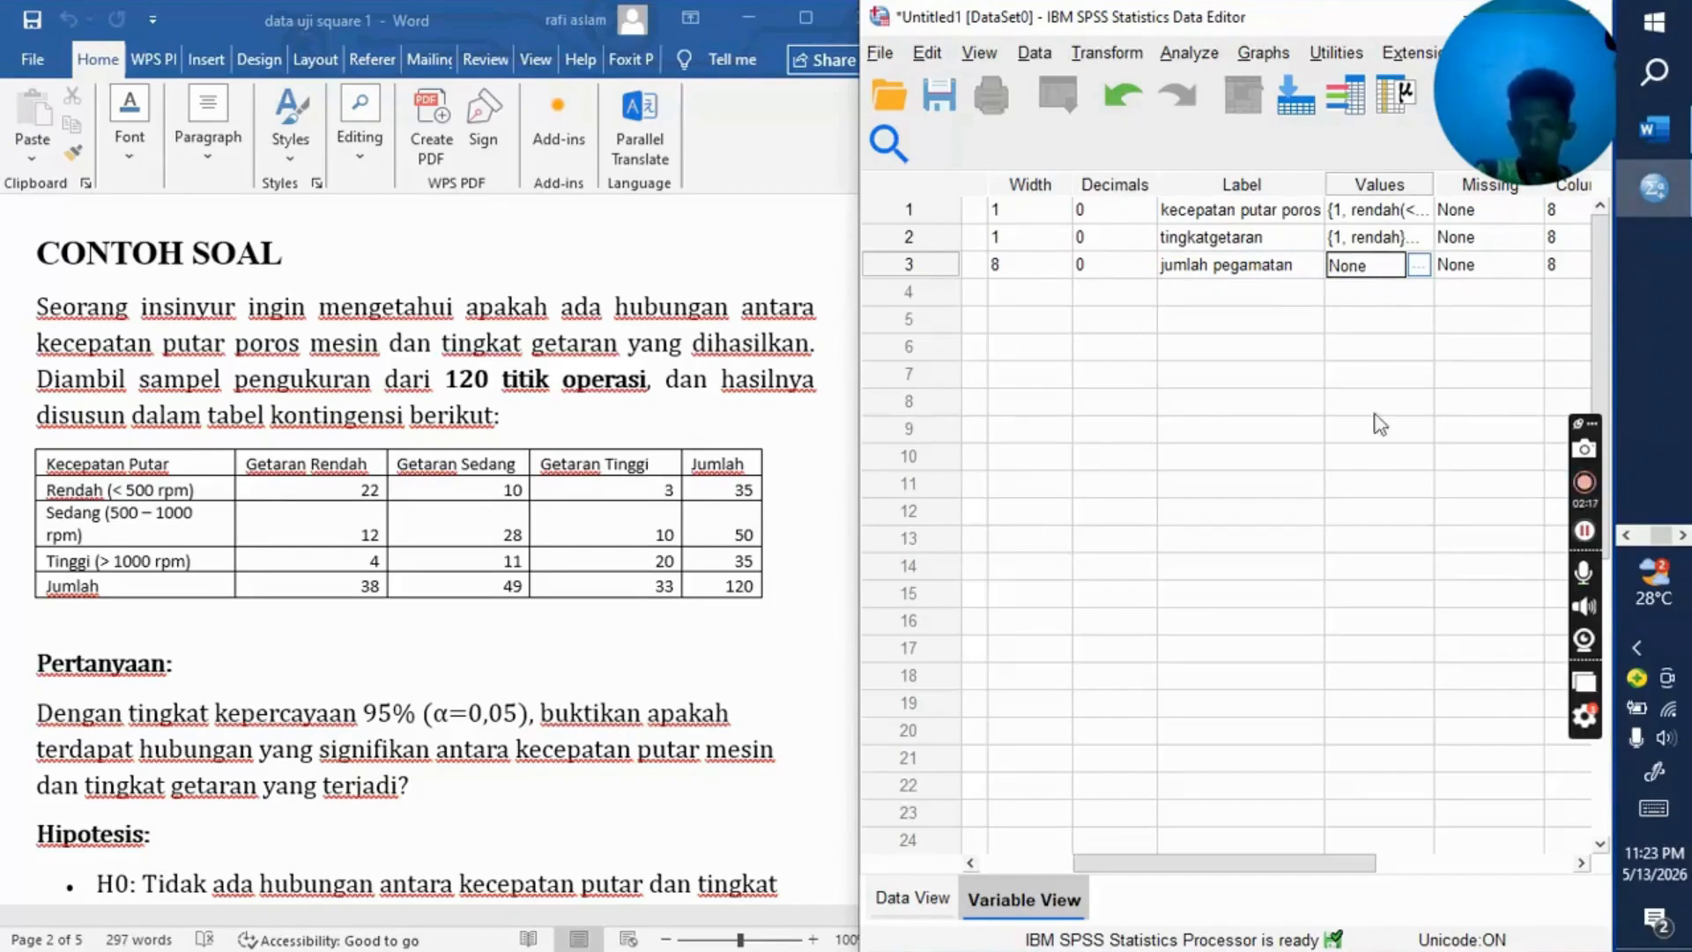
pyautogui.moveTo(1260, 856); pyautogui.dragTo(1351, 871)
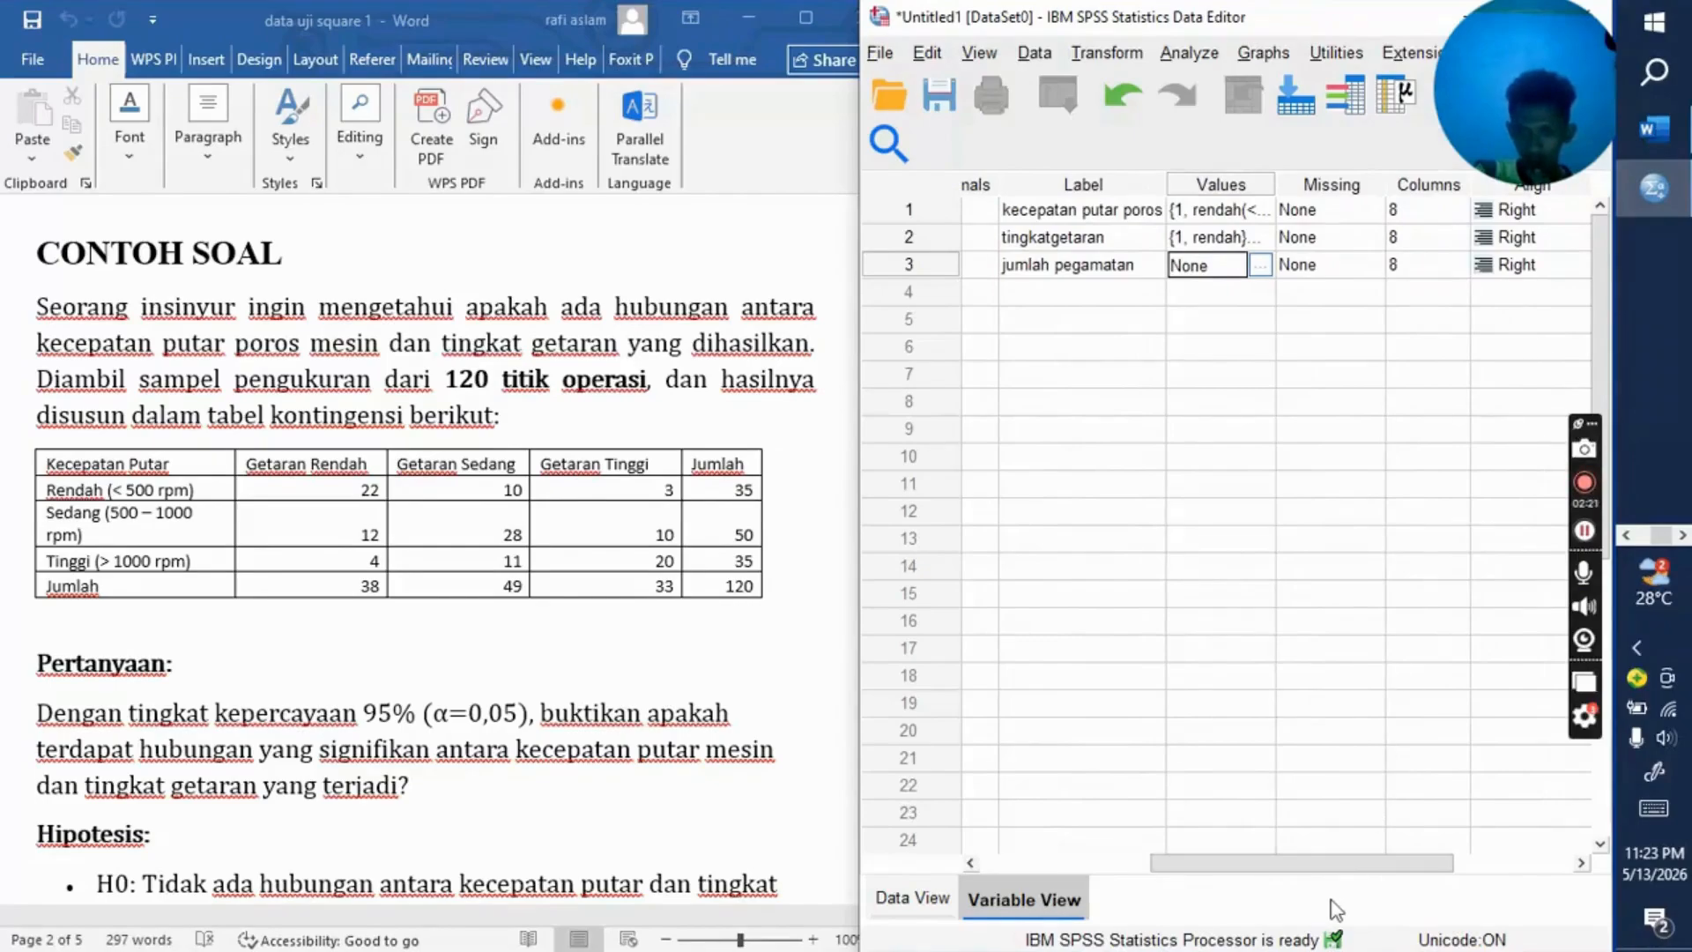
pyautogui.moveTo(1336, 871); pyautogui.dragTo(1399, 870)
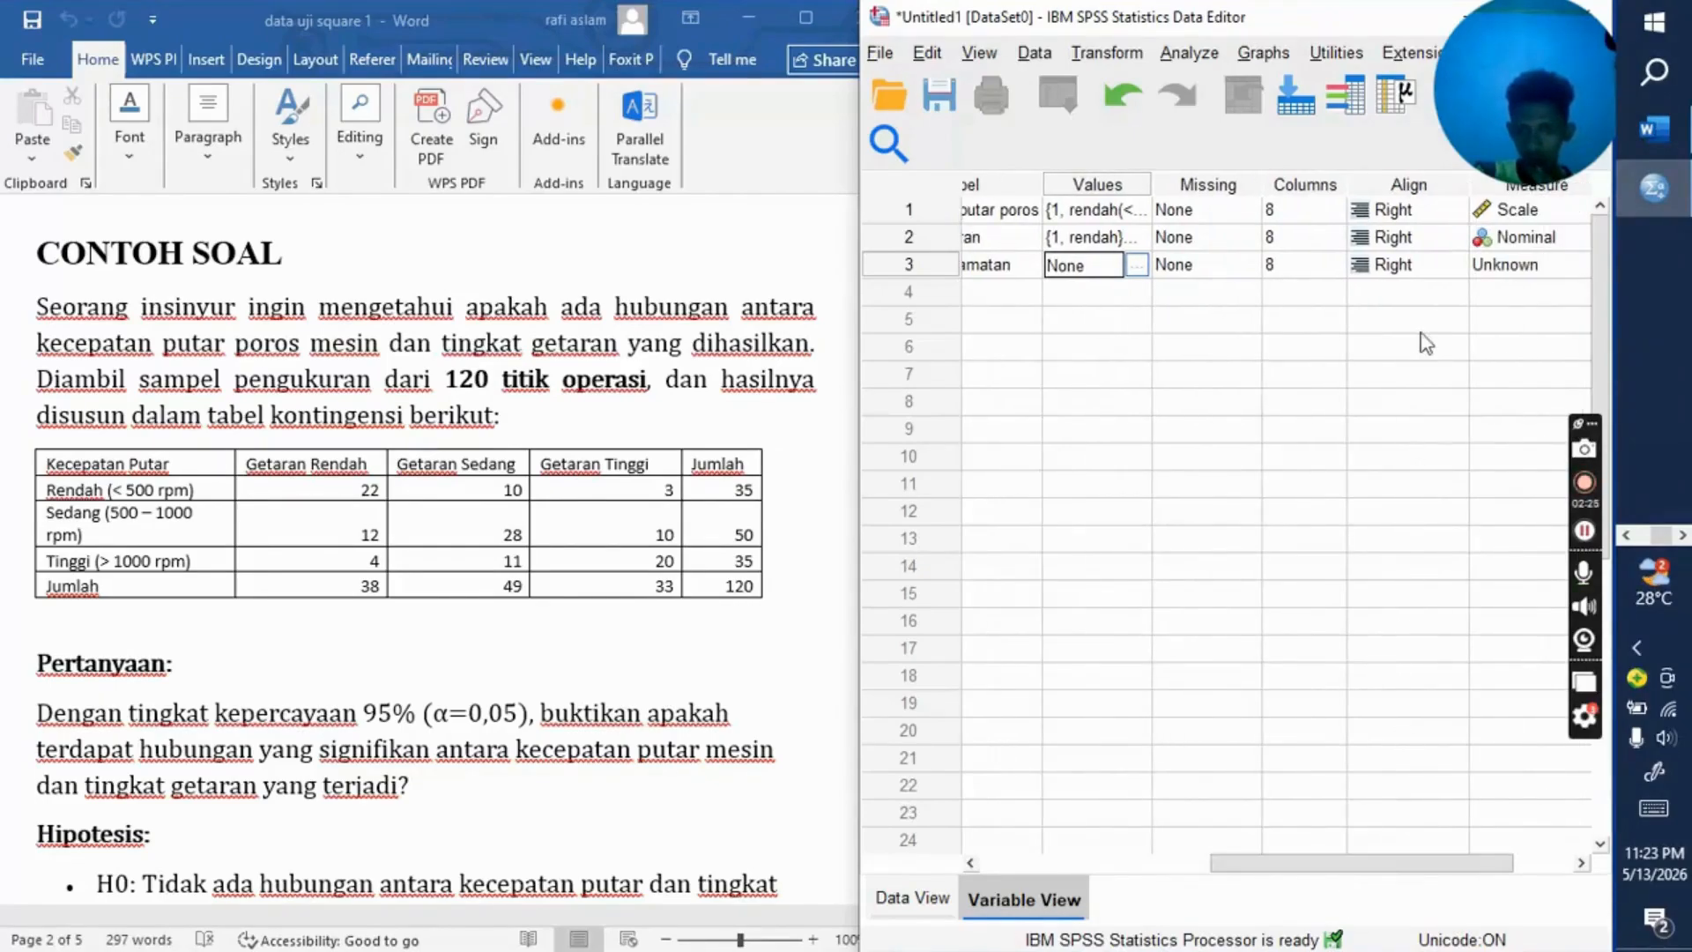
pyautogui.moveTo(1350, 863); pyautogui.dragTo(1385, 864)
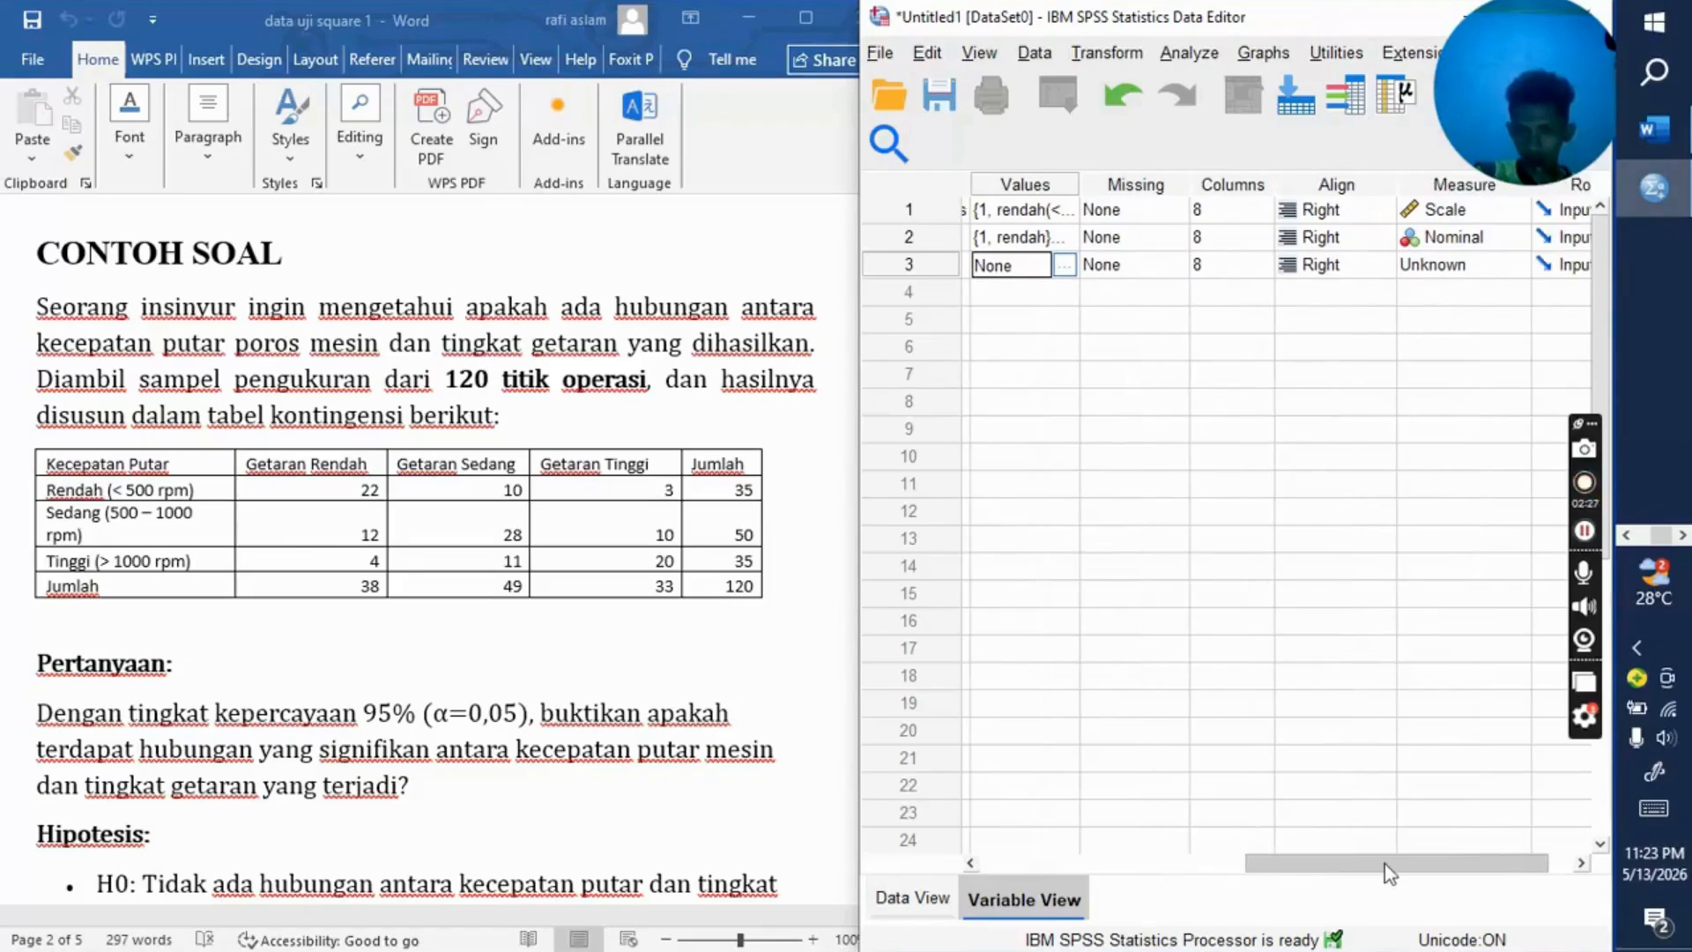
pyautogui.click(1493, 269)
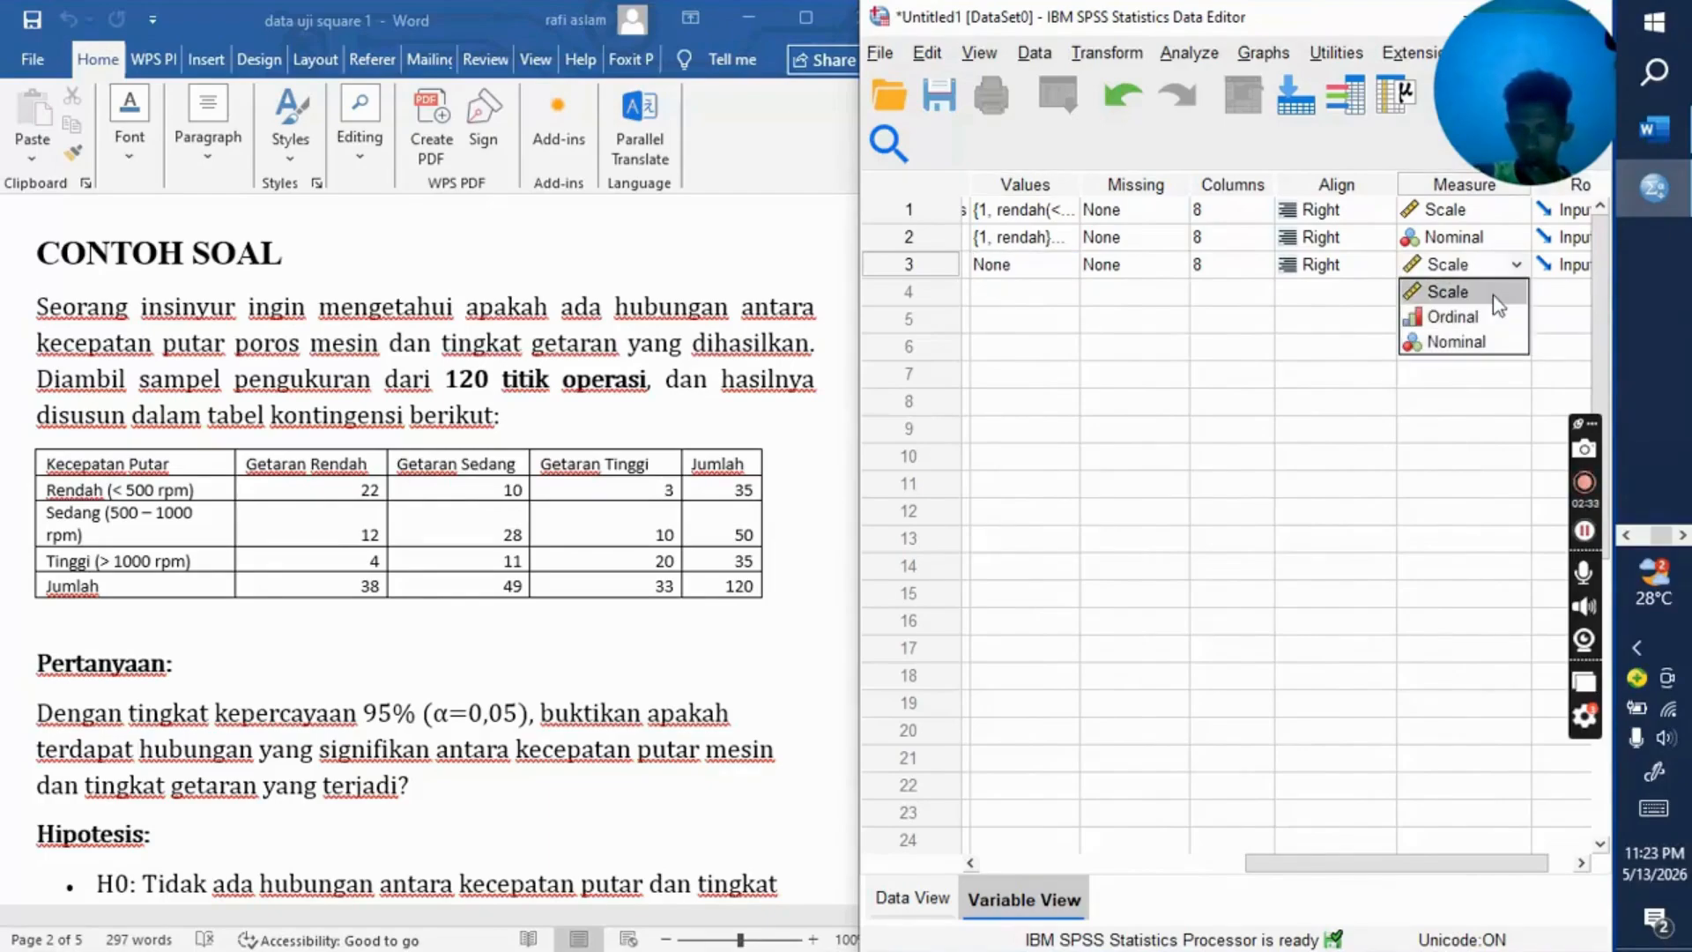
pyautogui.click(1498, 301)
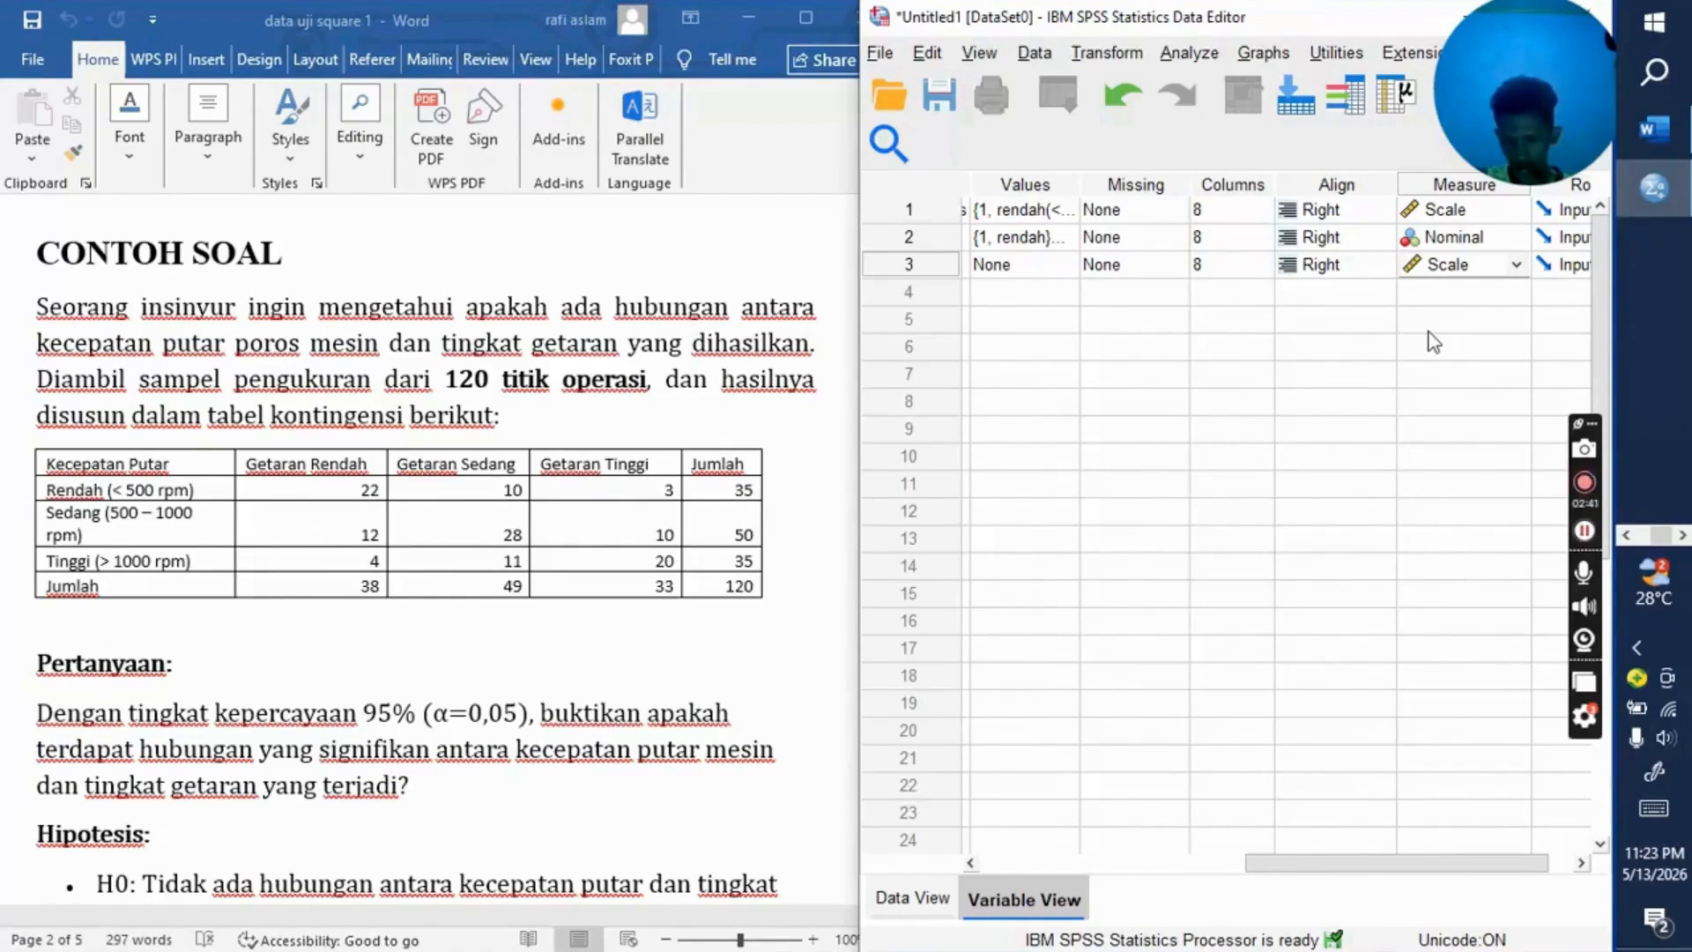
pyautogui.click(1489, 209)
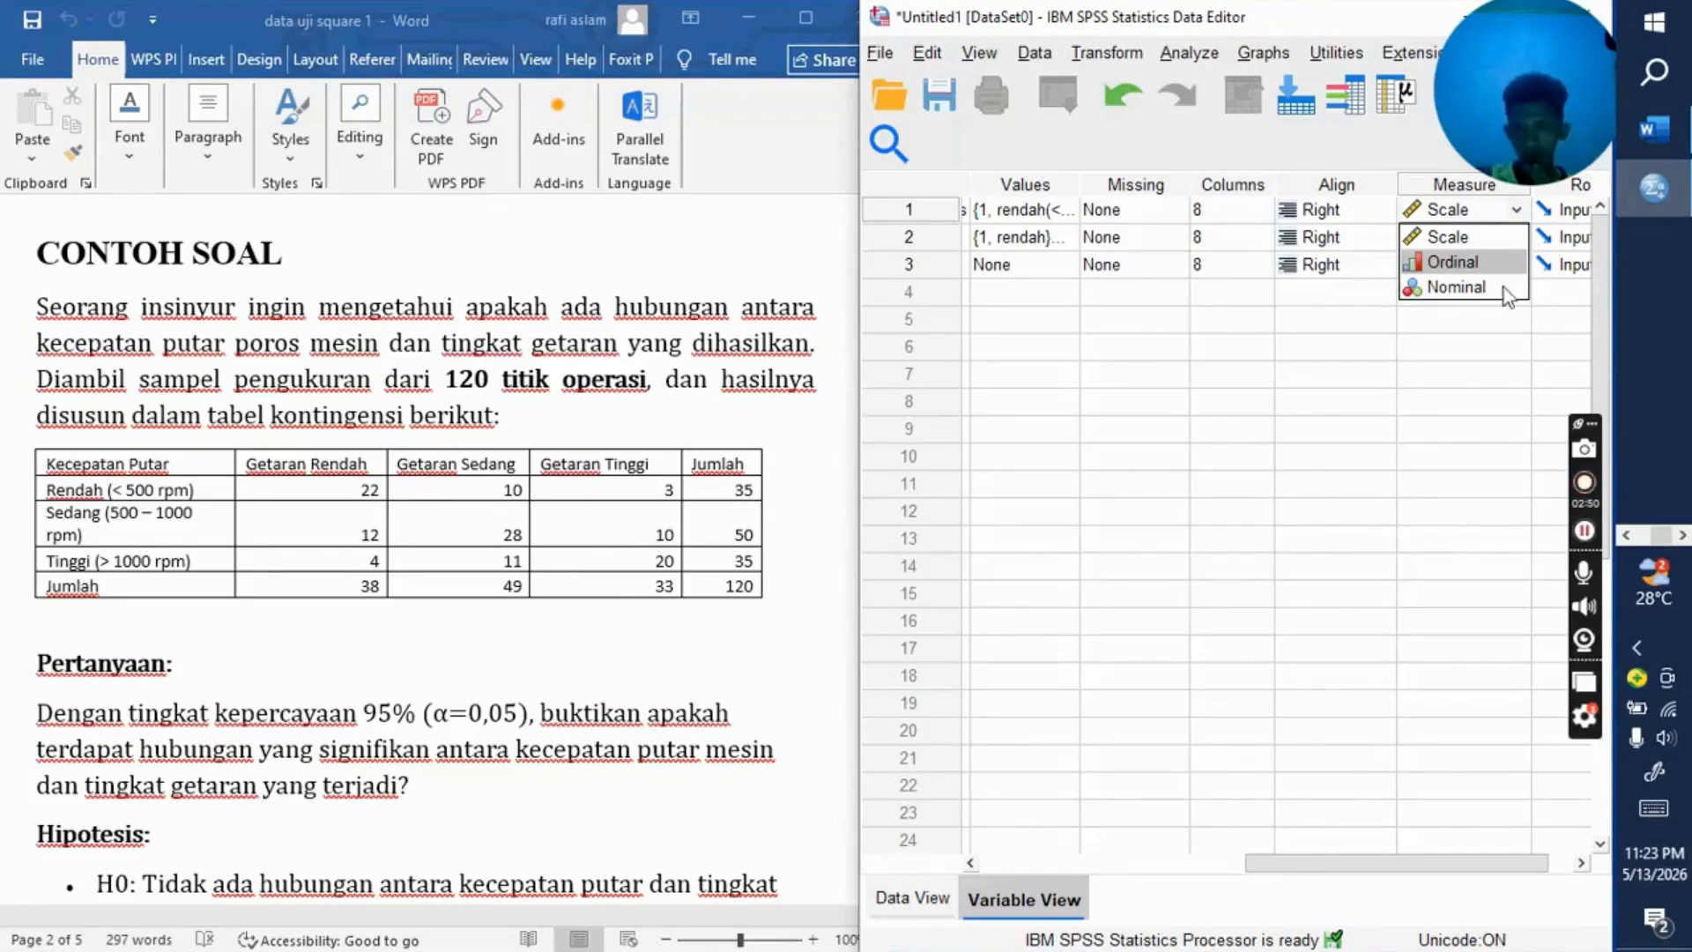
pyautogui.click(1486, 345)
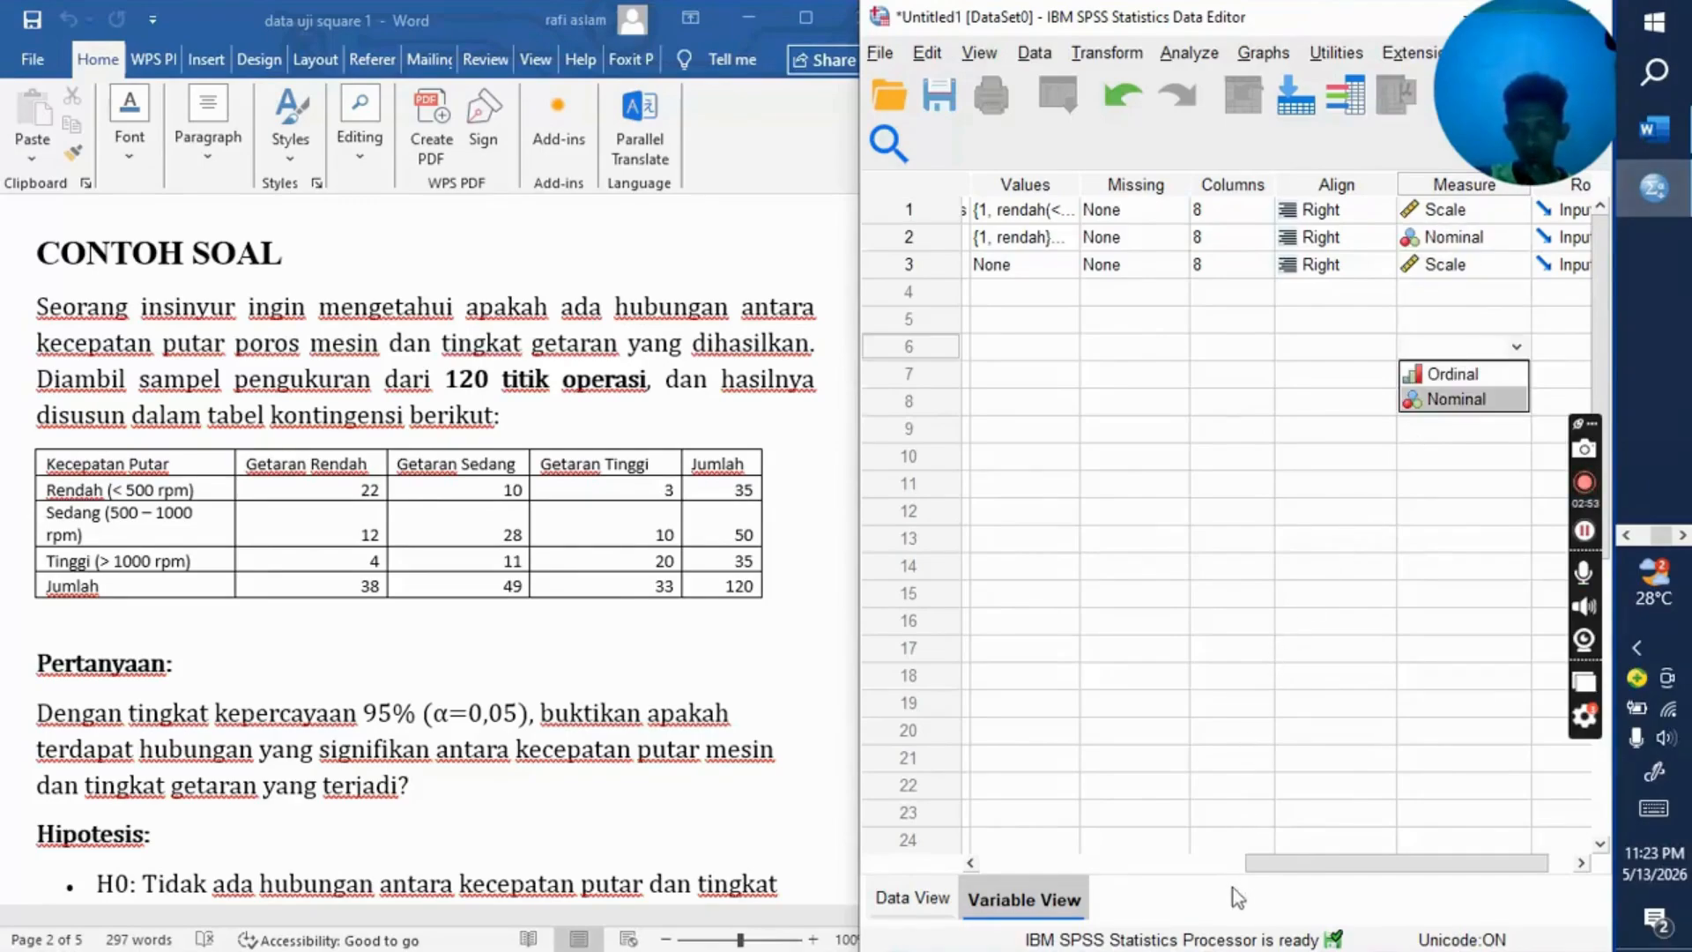
pyautogui.moveTo(1299, 863); pyautogui.dragTo(1010, 832)
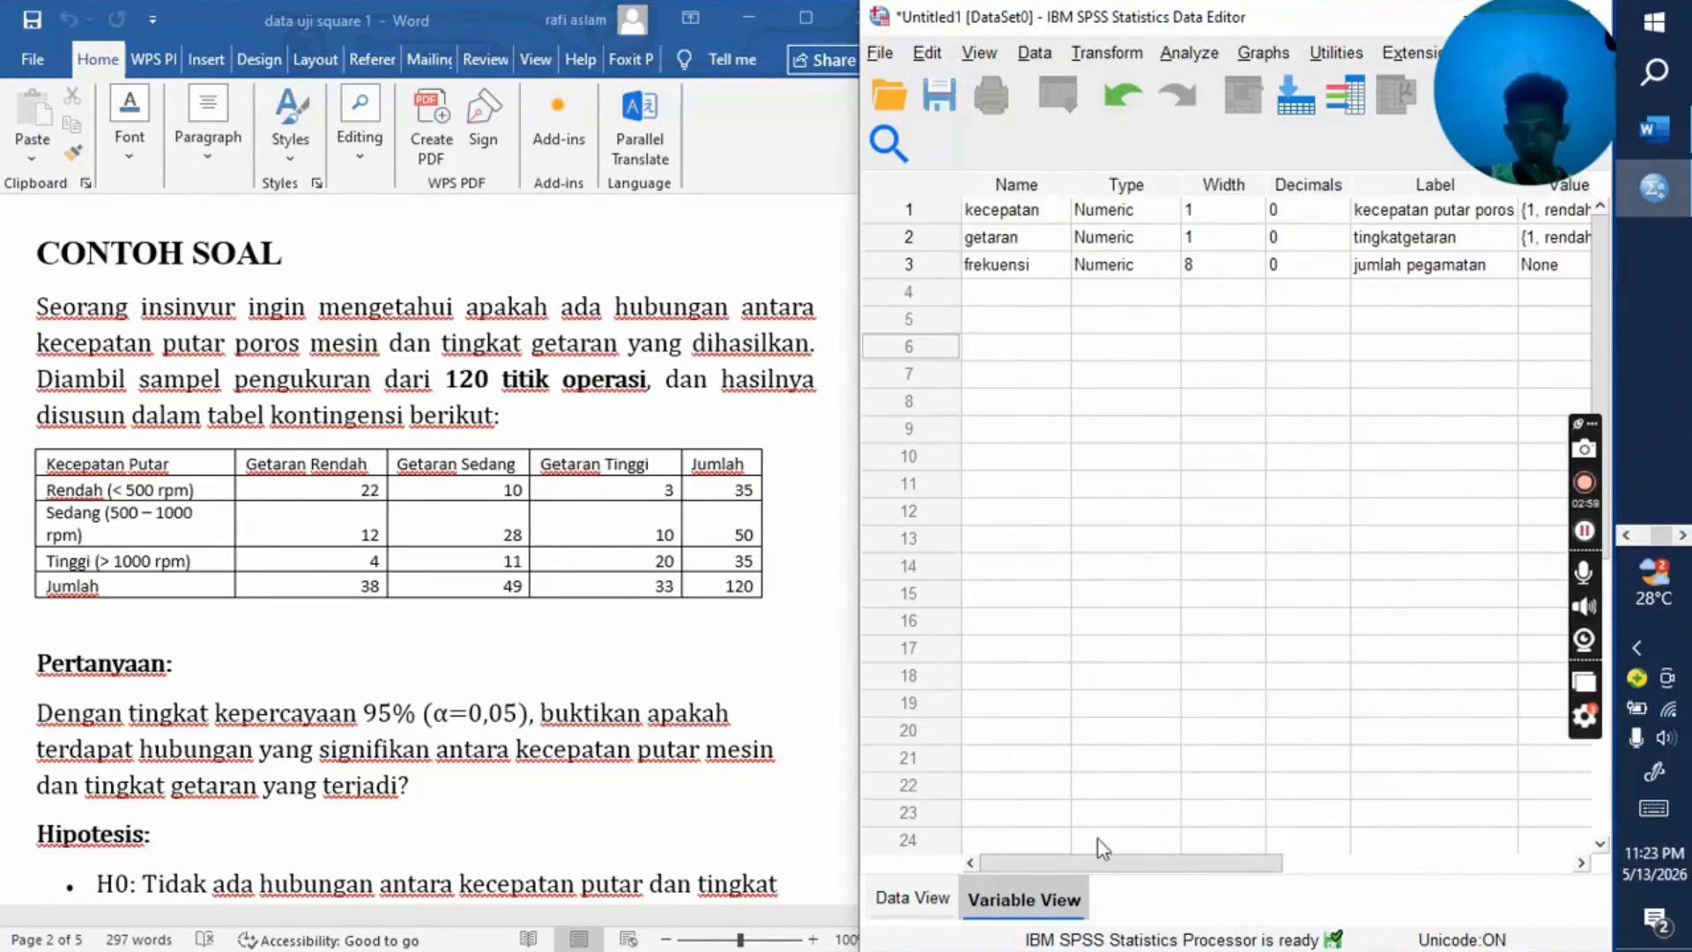
pyautogui.moveTo(1144, 862); pyautogui.dragTo(1053, 837)
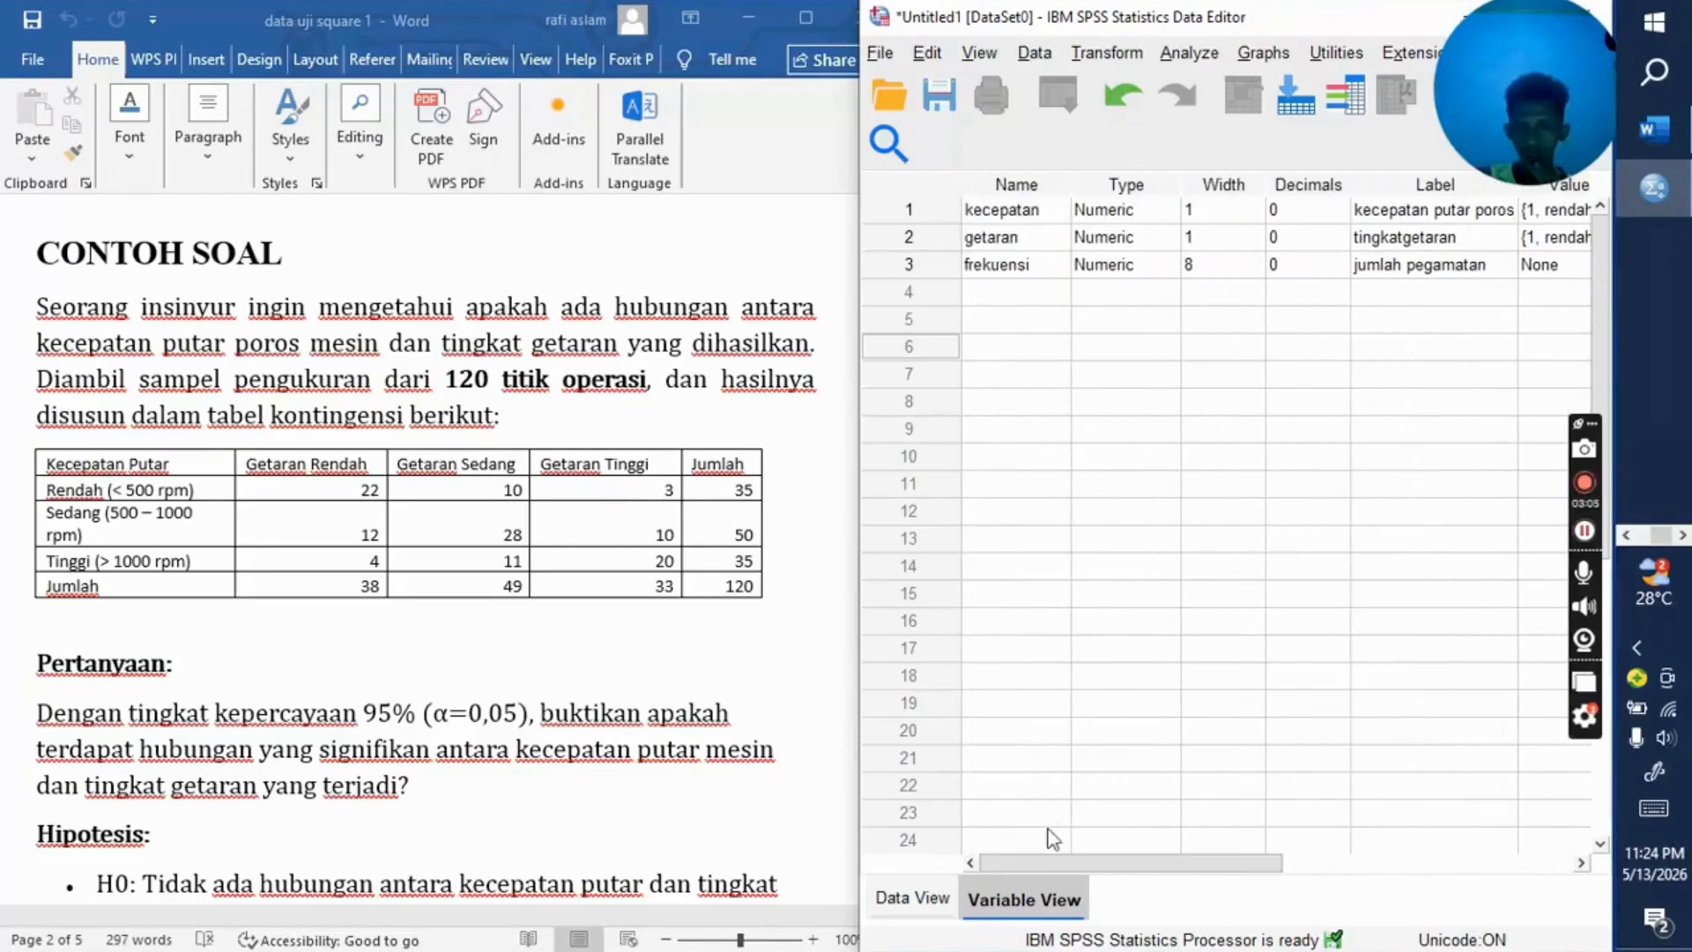
# Step: Copy the nine rows of coded kecepatan, getaran and frekuensi values from the Word table into the SPSS data grid, starting at the first kecepatan cell
pyautogui.click(916, 897)
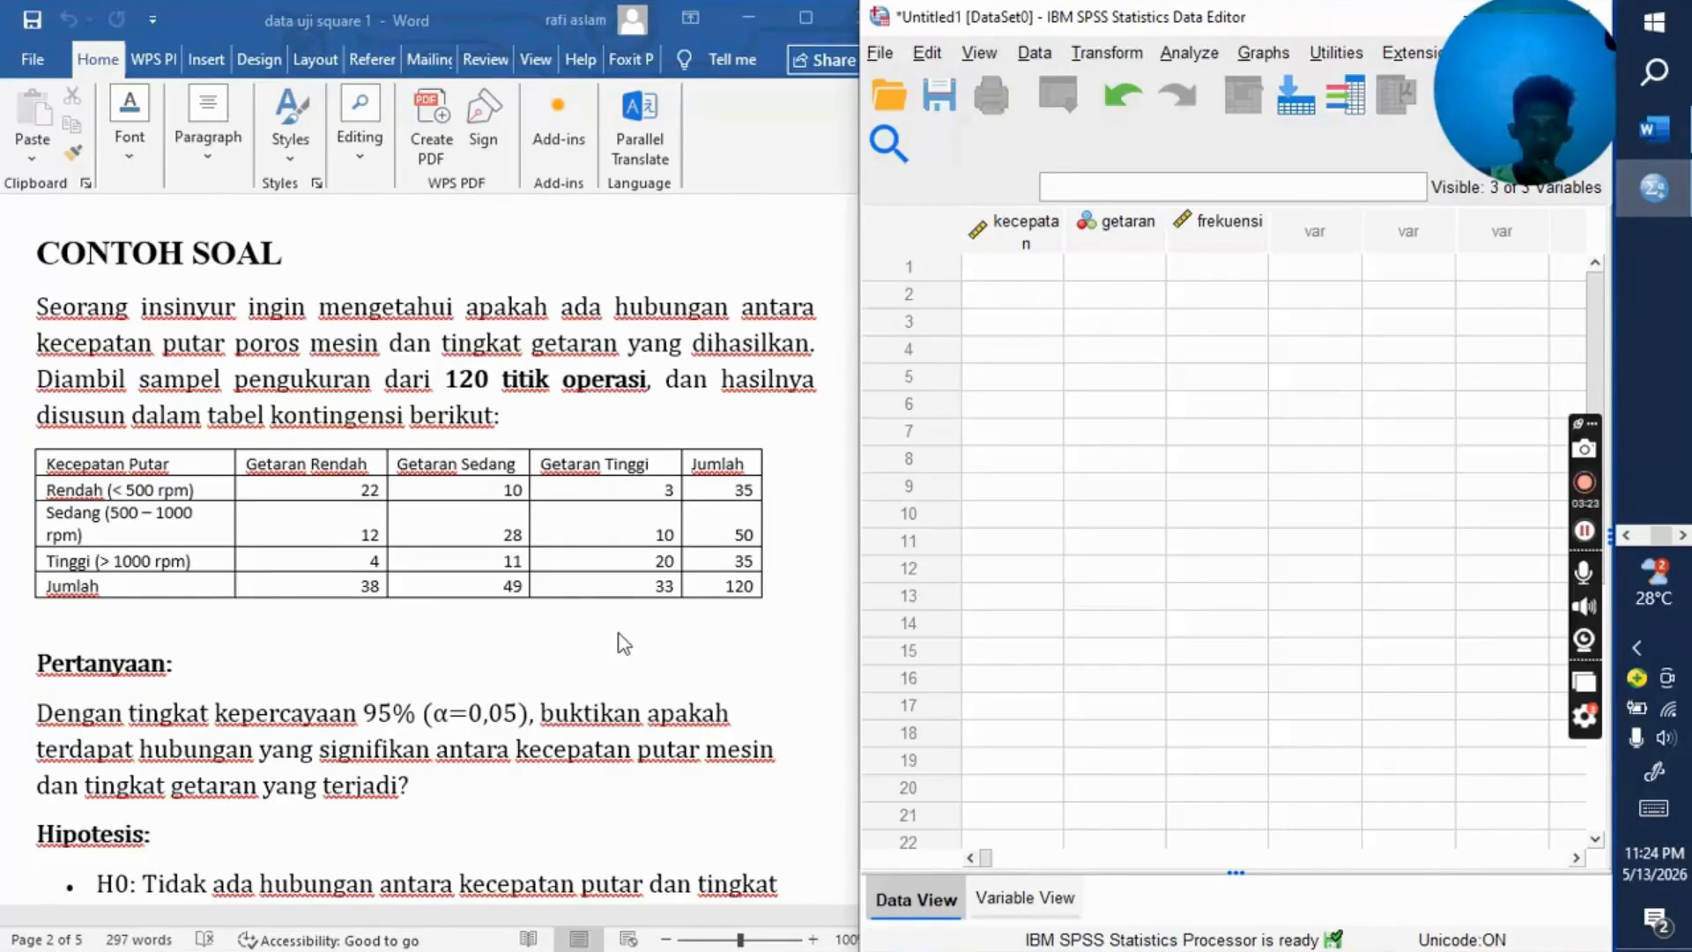
pyautogui.scroll(-5, 624, 643)
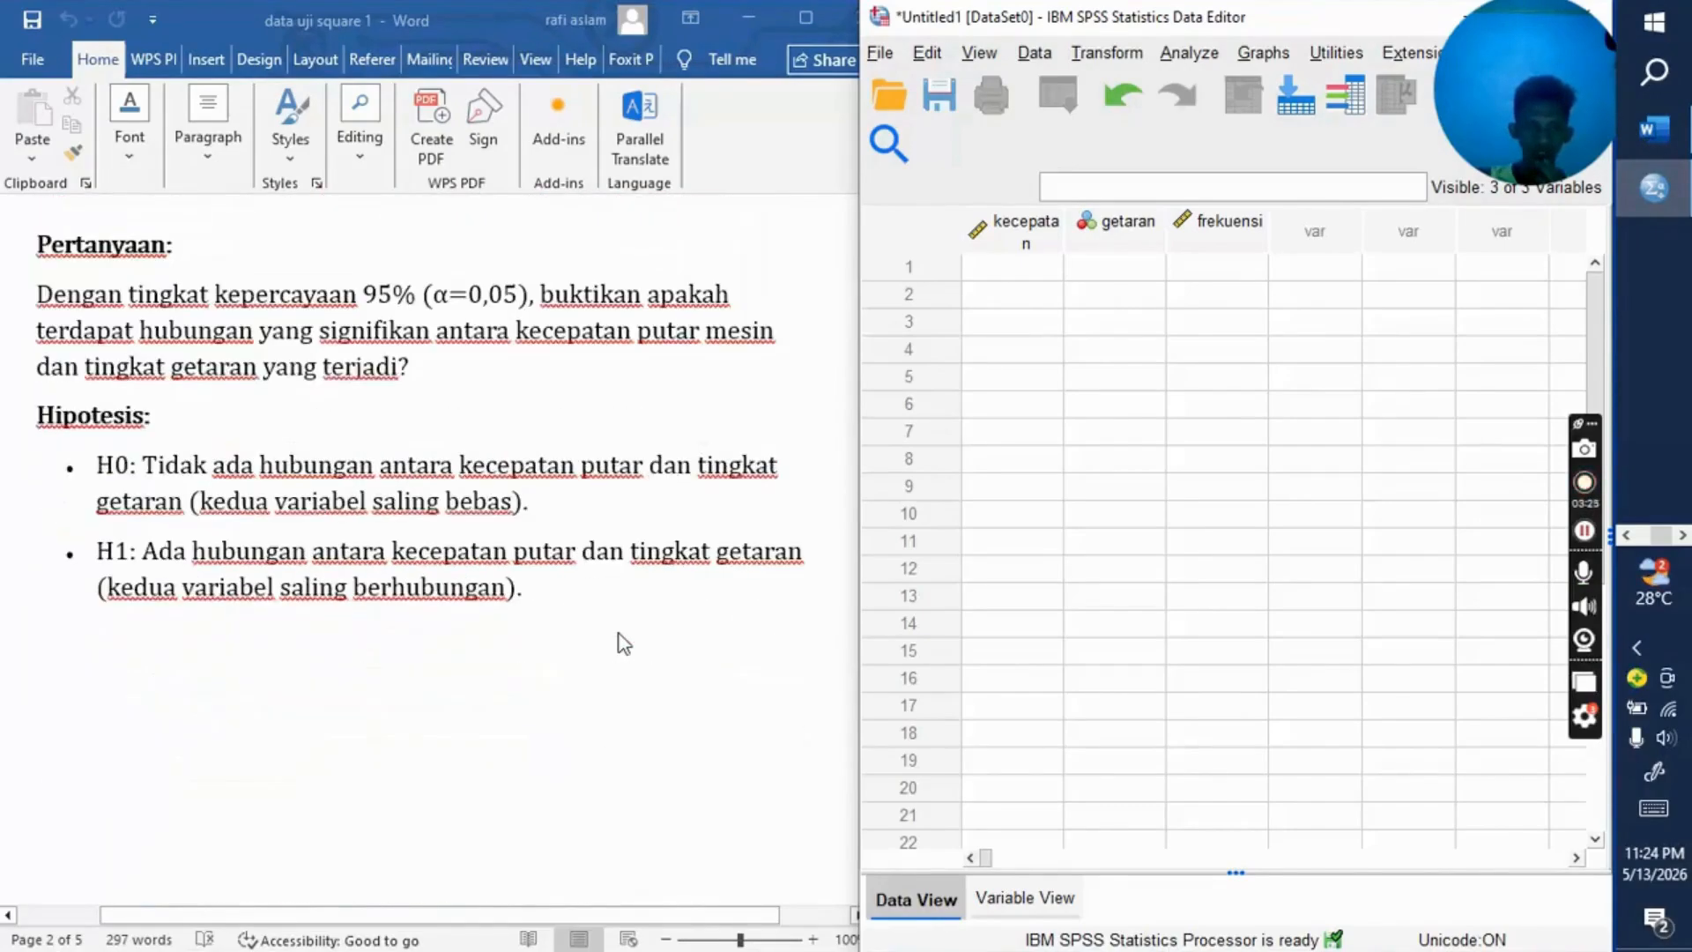
pyautogui.scroll(-9, 624, 643)
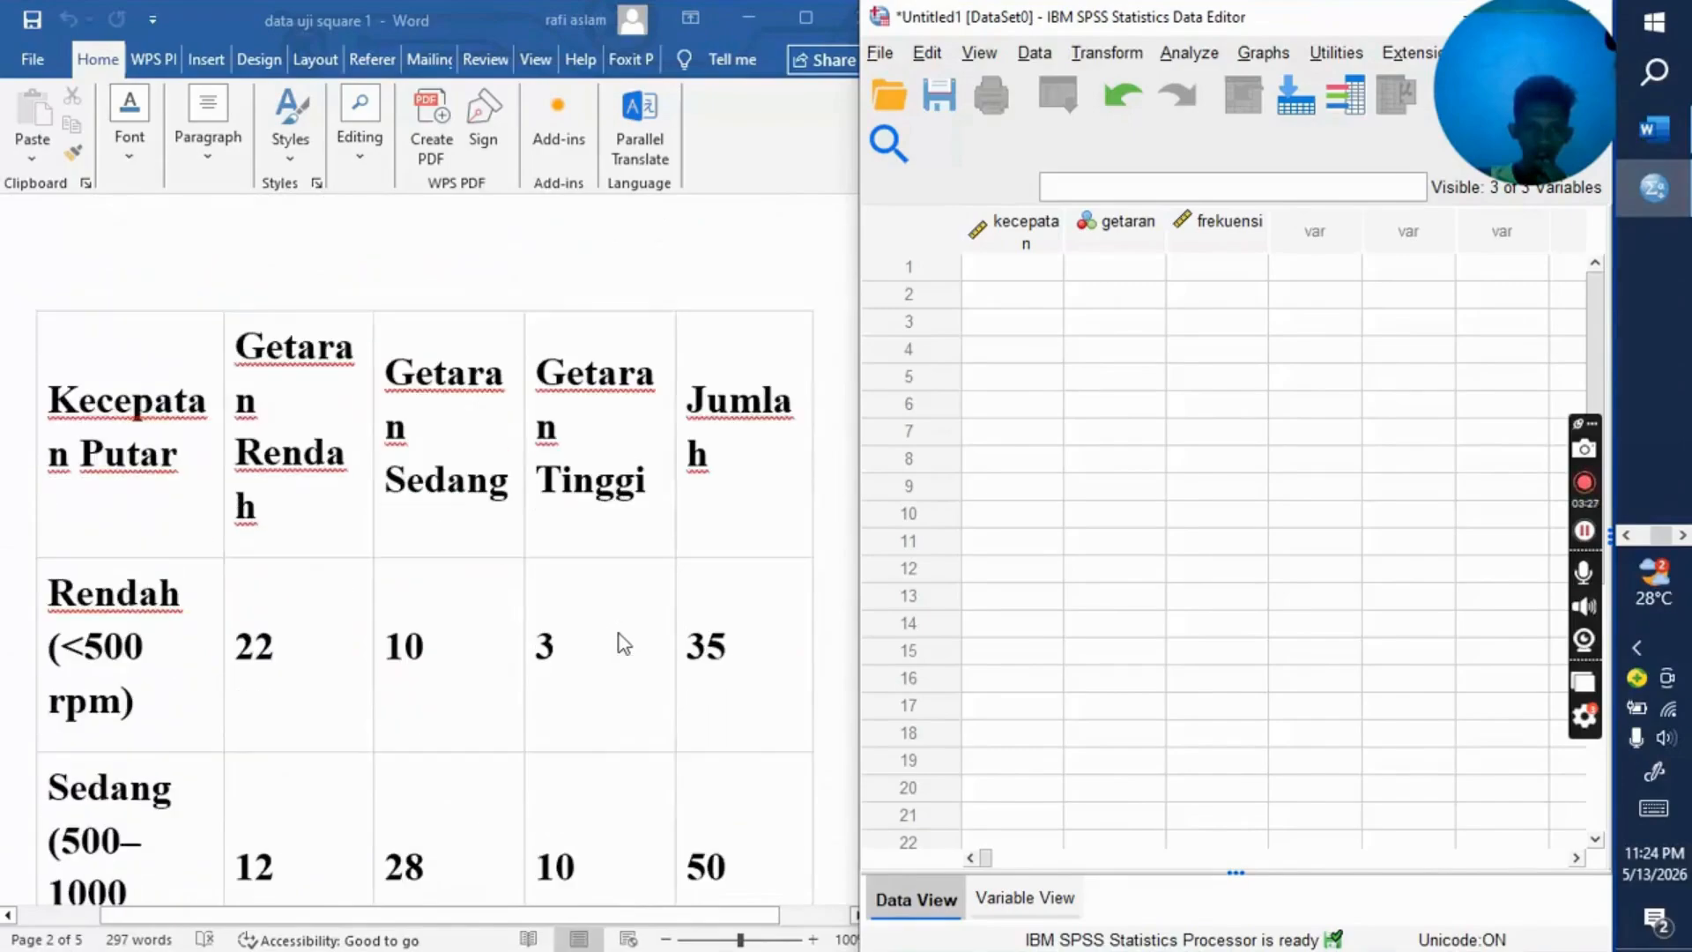
pyautogui.scroll(-7, 624, 643)
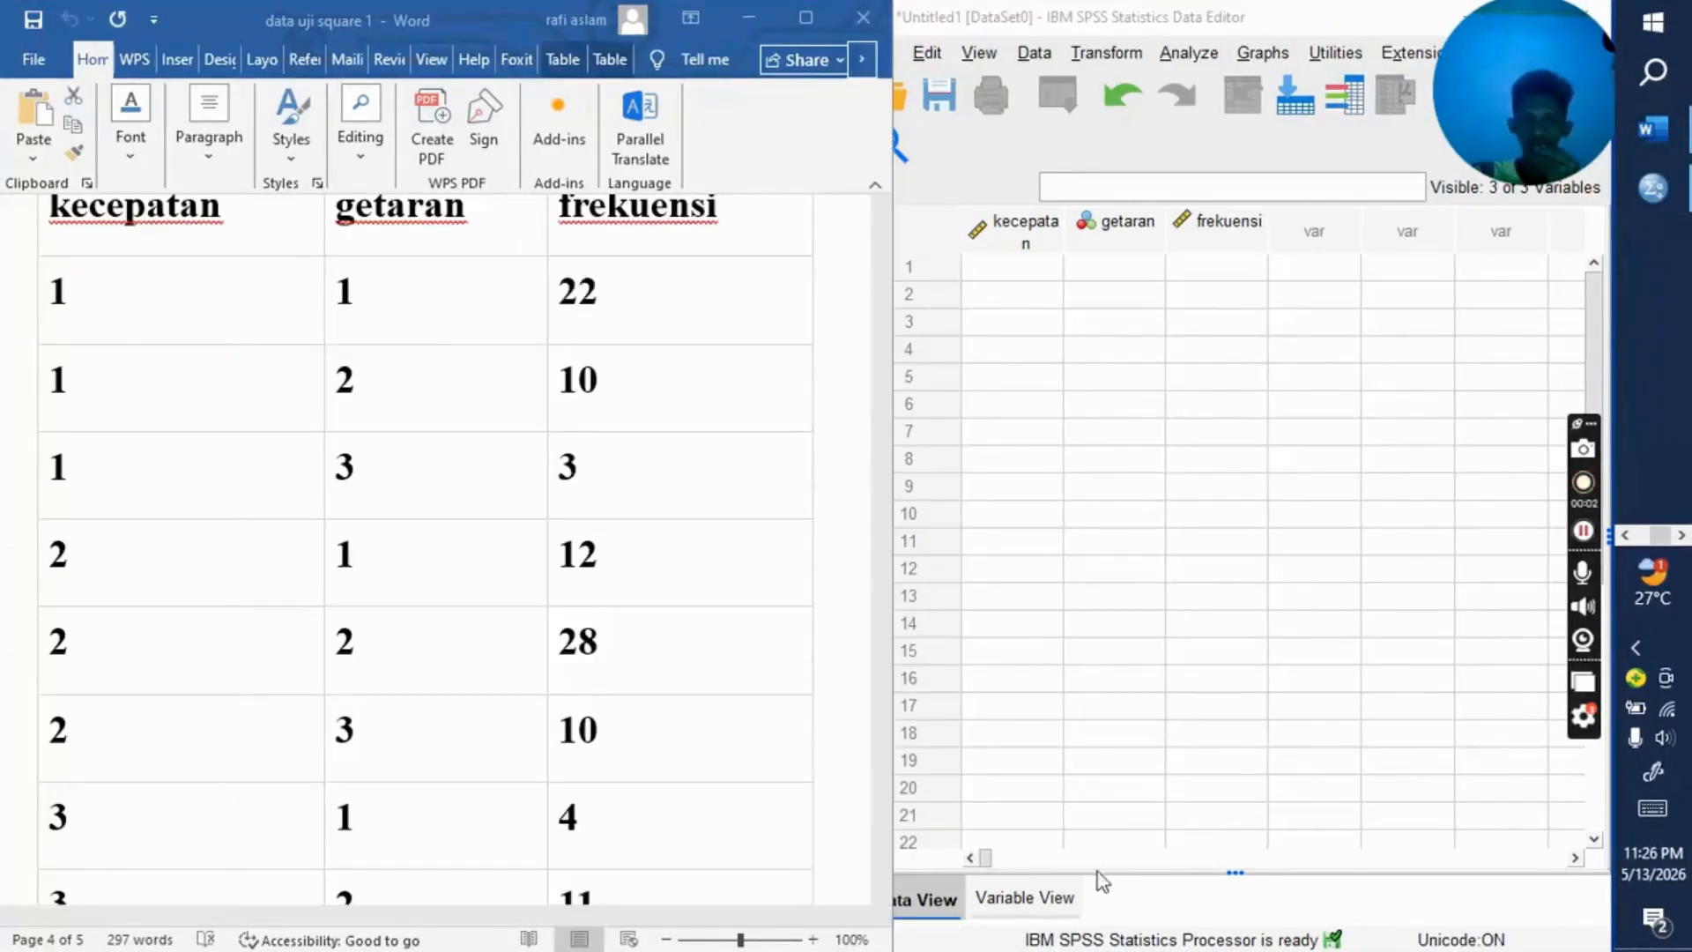
pyautogui.click(1063, 899)
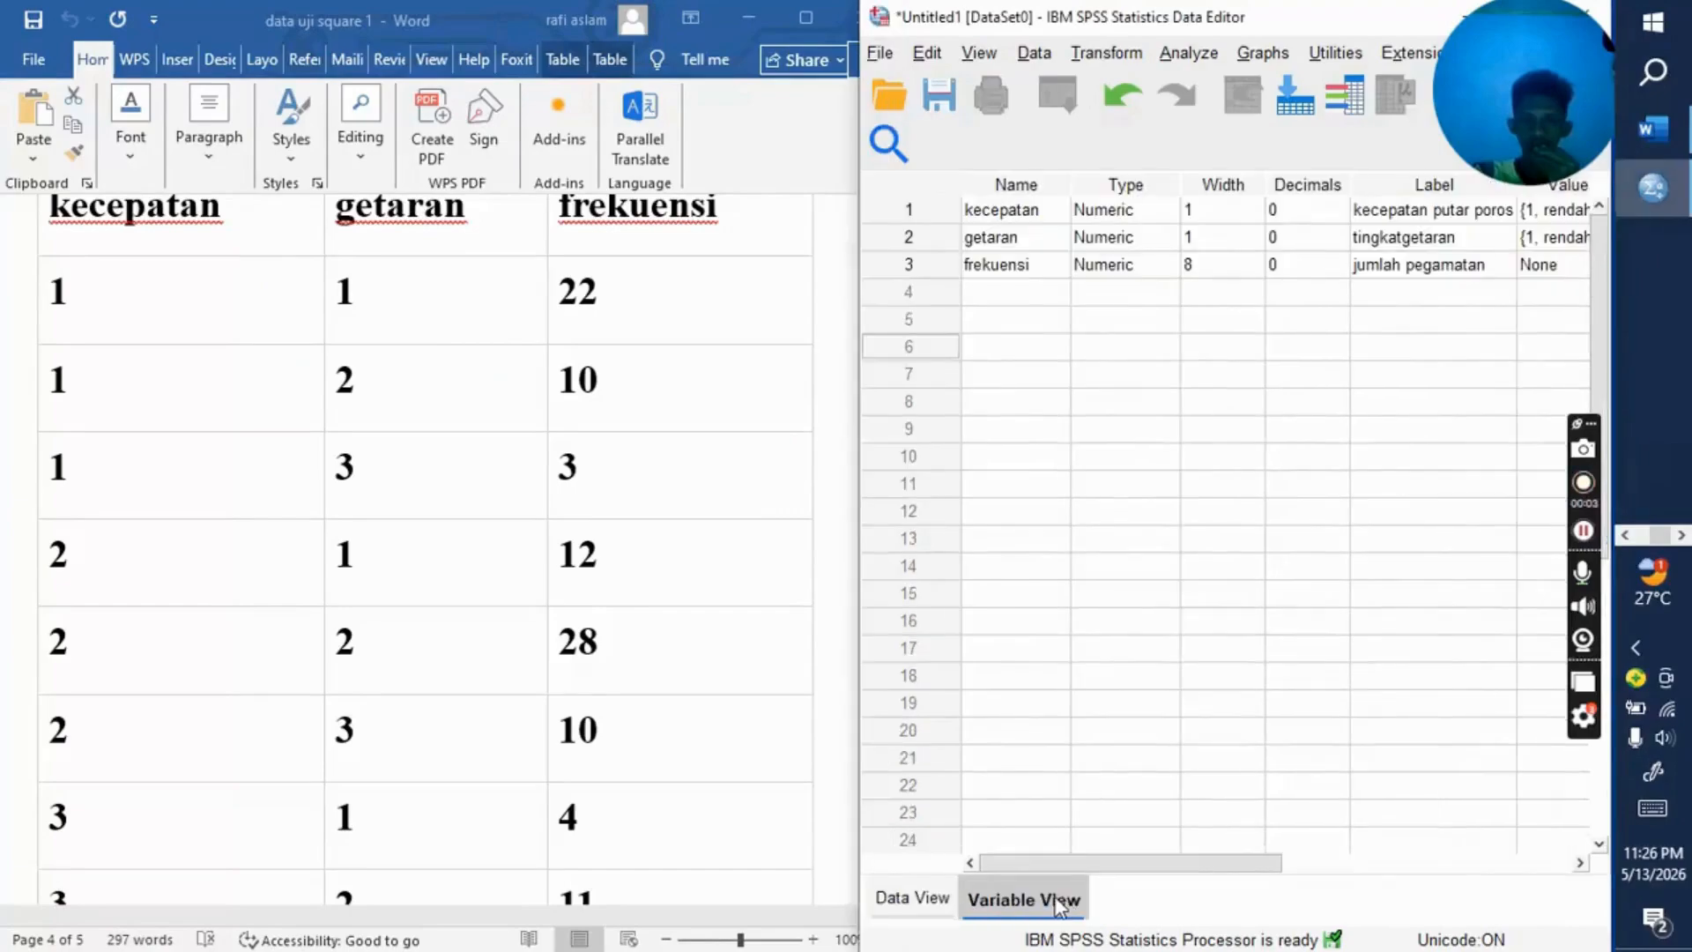
pyautogui.click(912, 897)
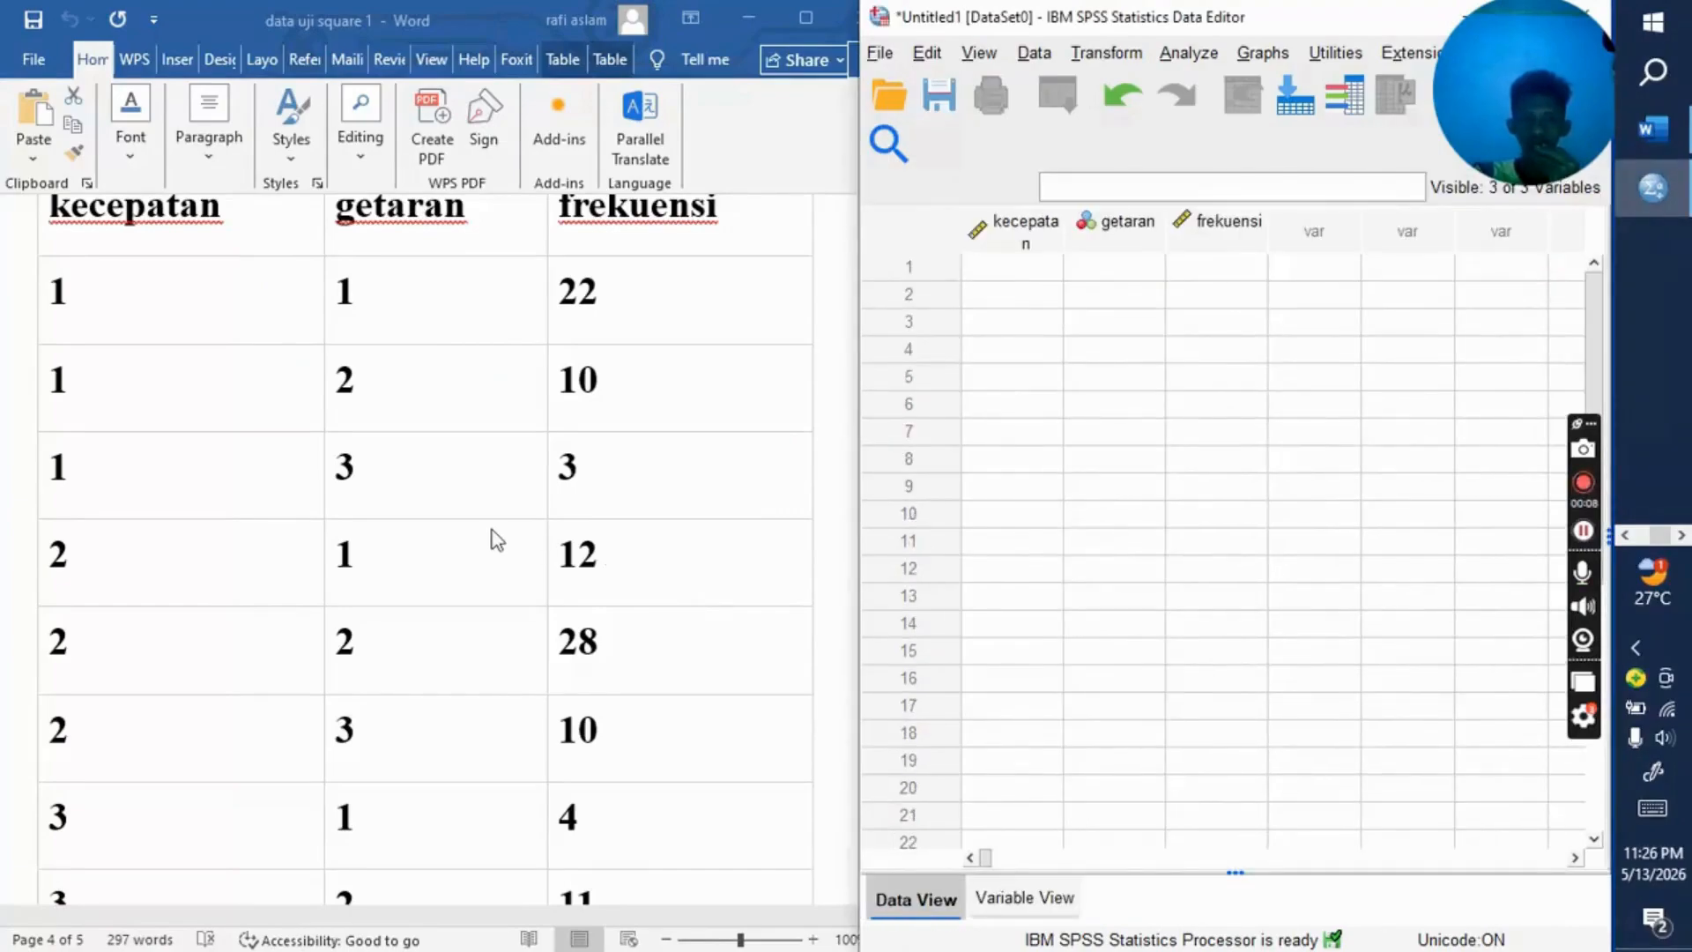
pyautogui.scroll(1, 496, 539)
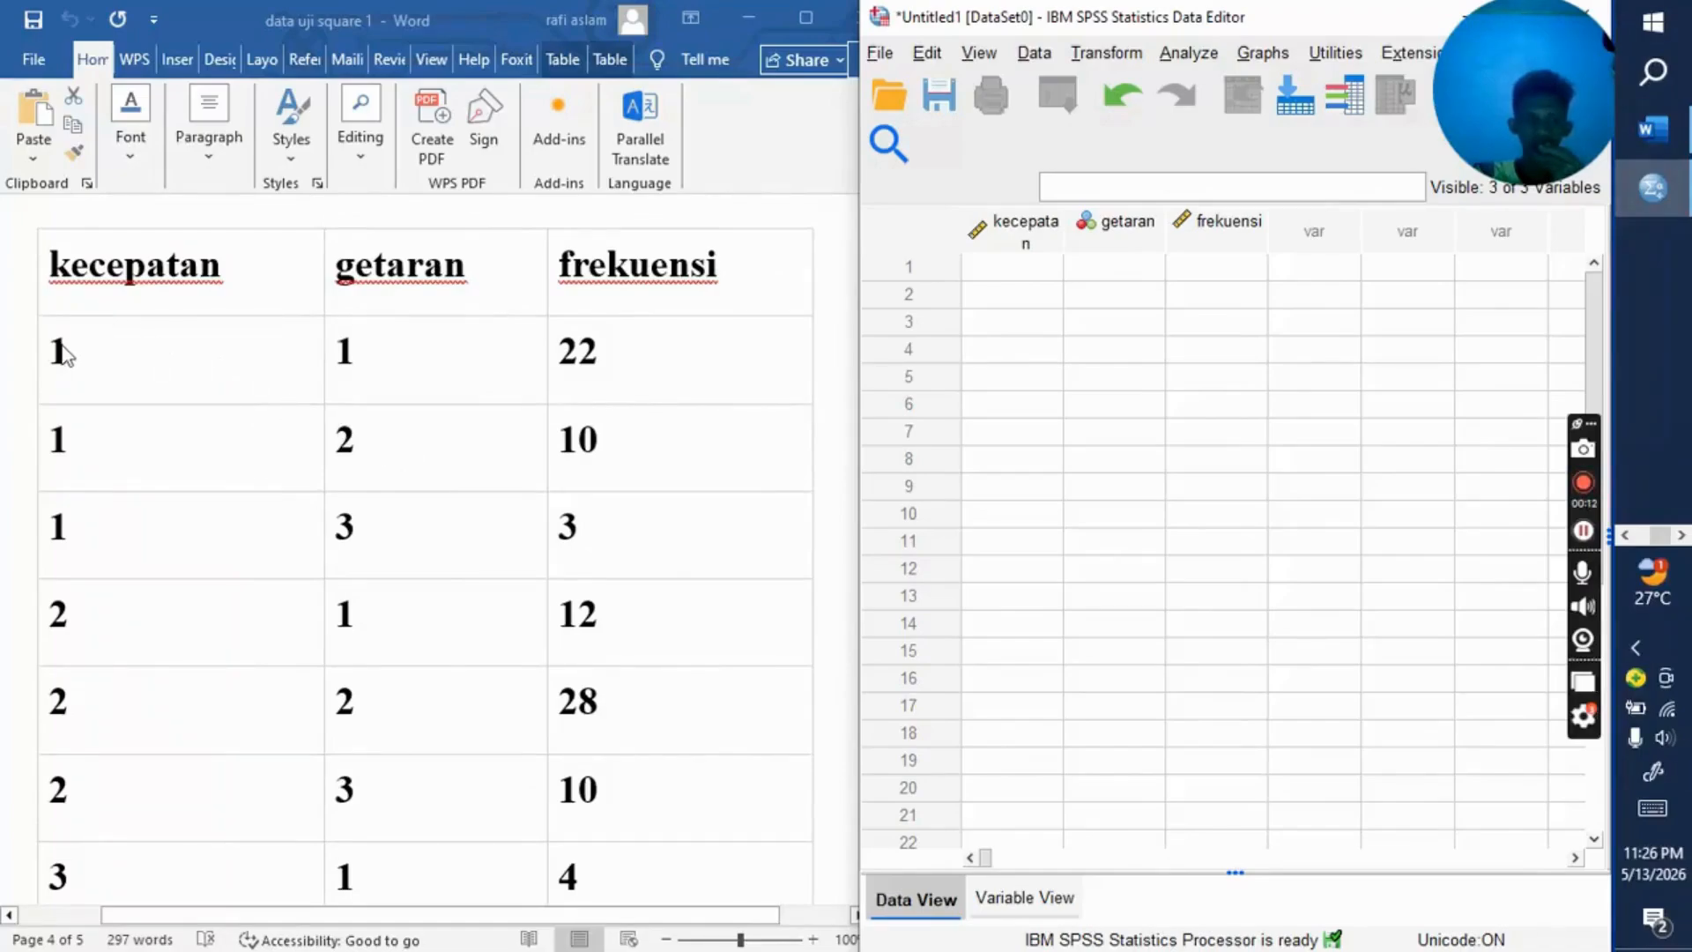
pyautogui.scroll(-1, 63, 348)
pyautogui.click(60, 289)
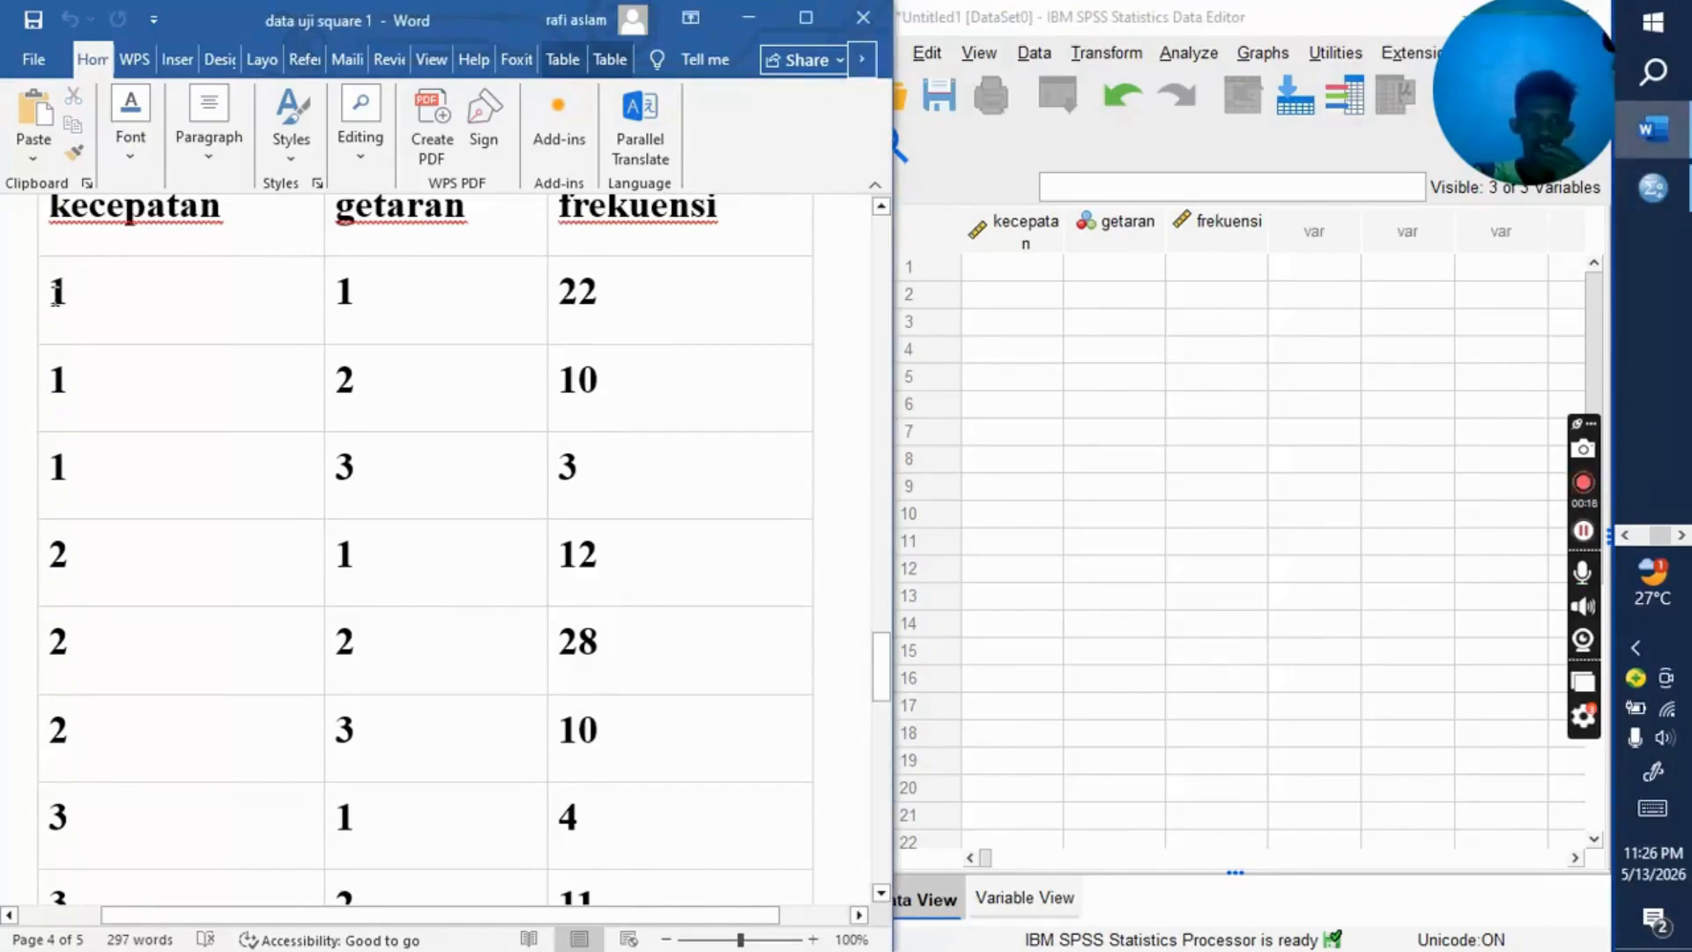
pyautogui.moveTo(79, 282); pyautogui.dragTo(620, 806)
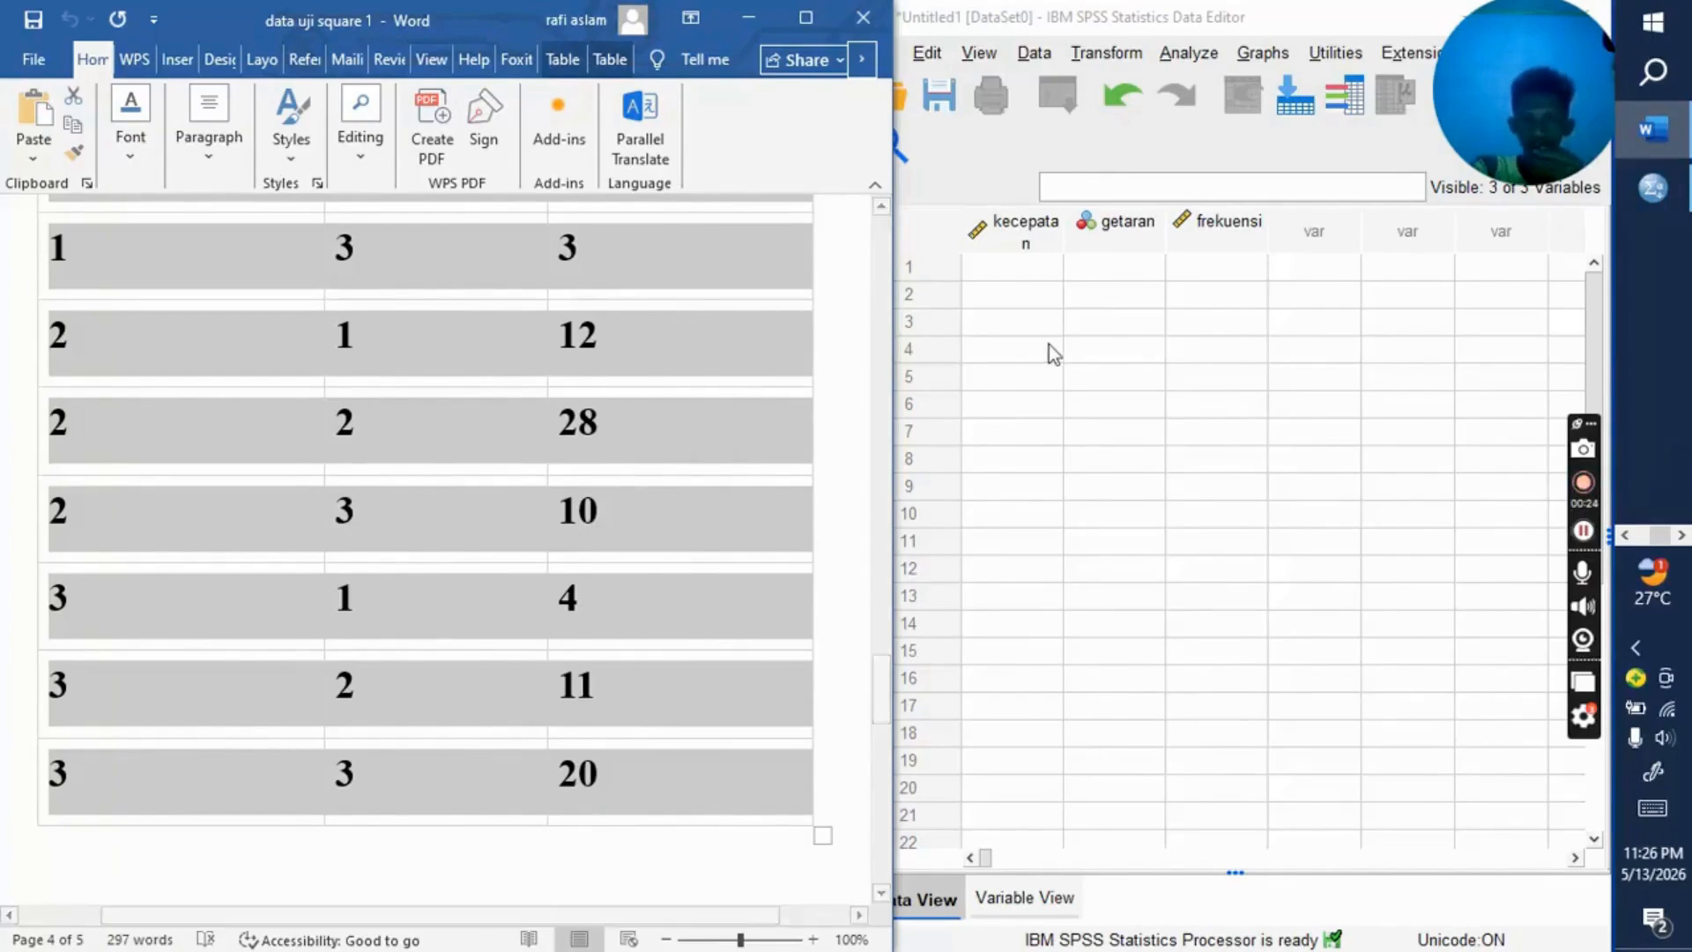
pyautogui.click(1001, 254)
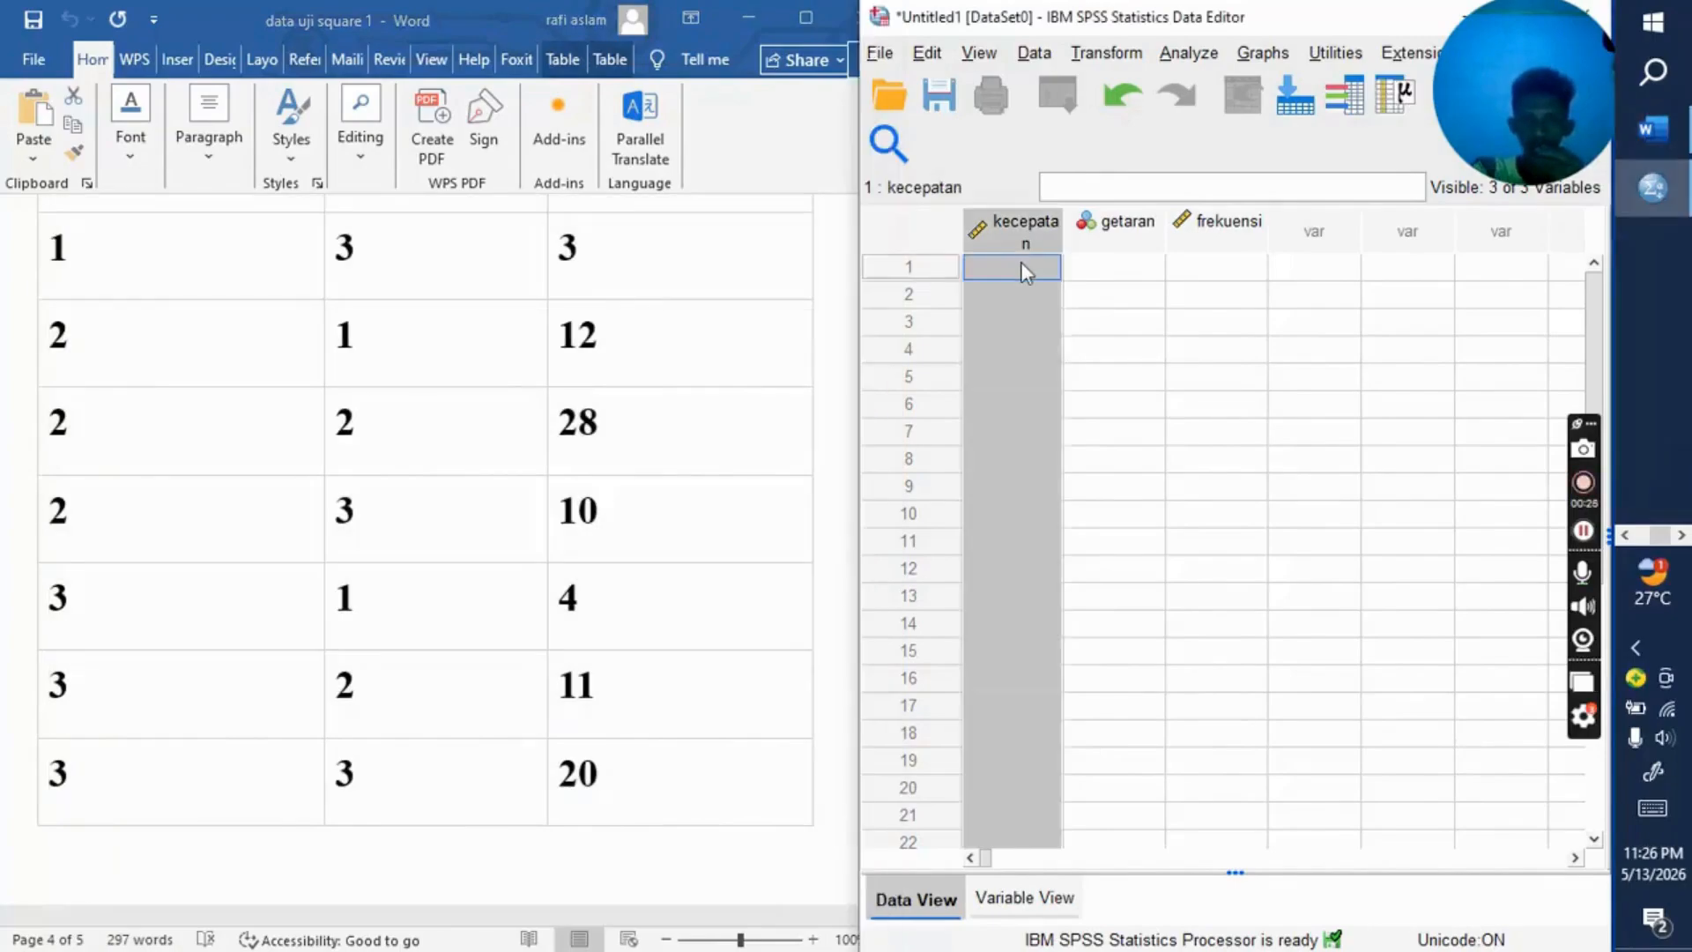
pyautogui.click(1020, 264)
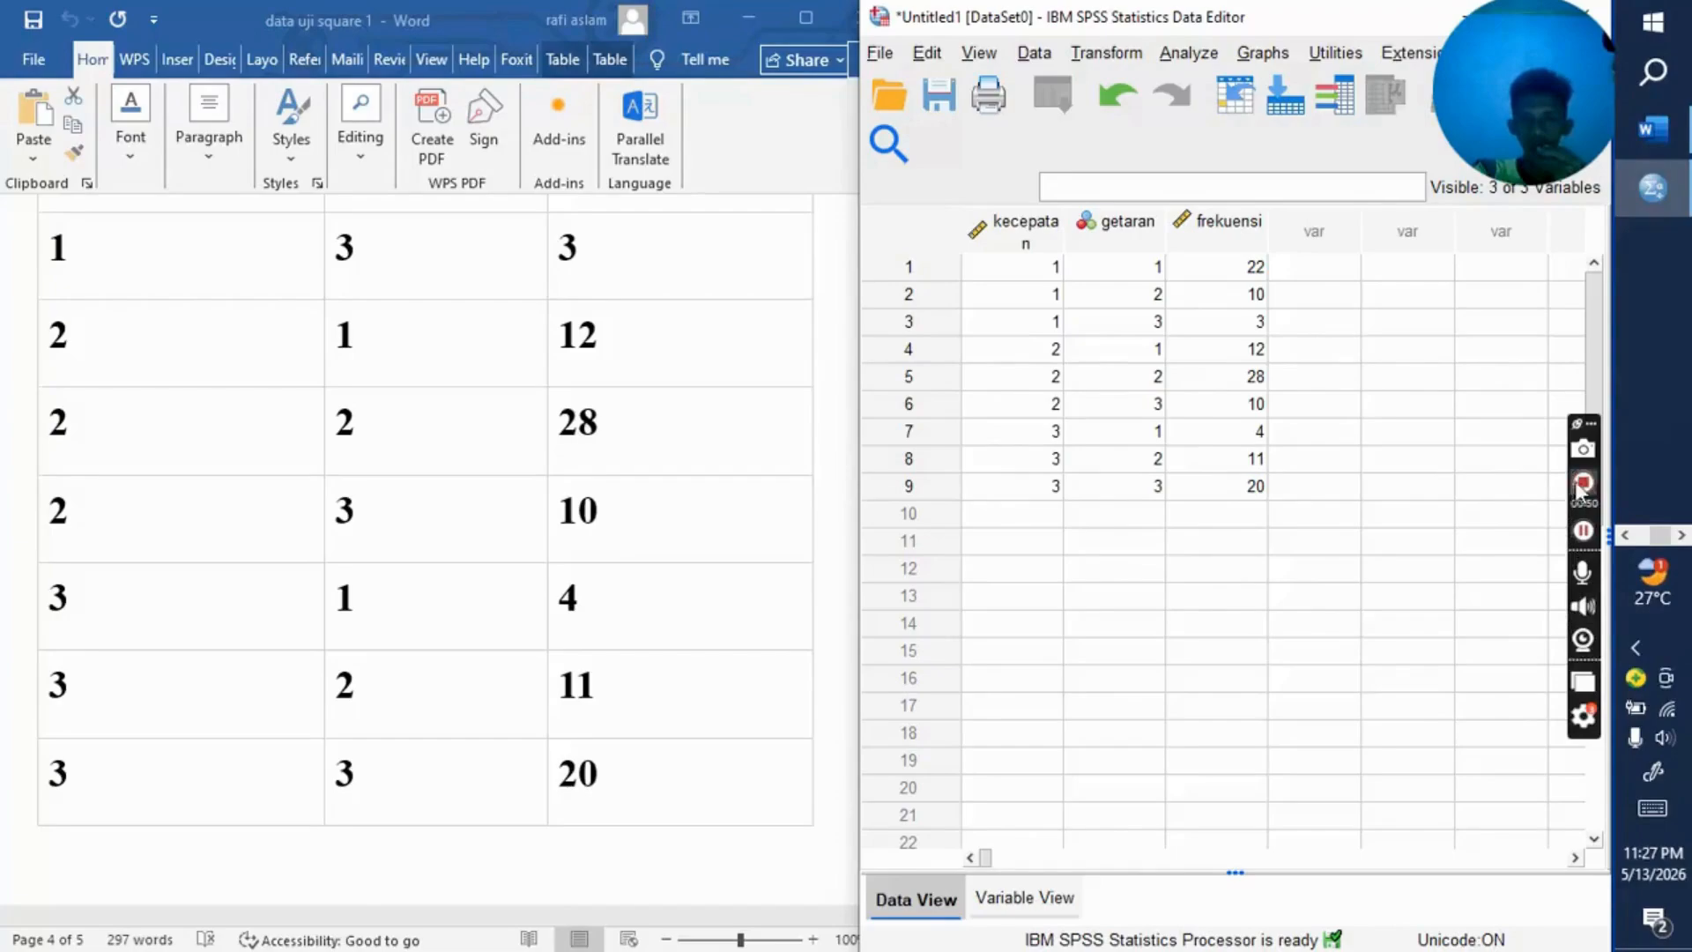
pyautogui.click(1584, 531)
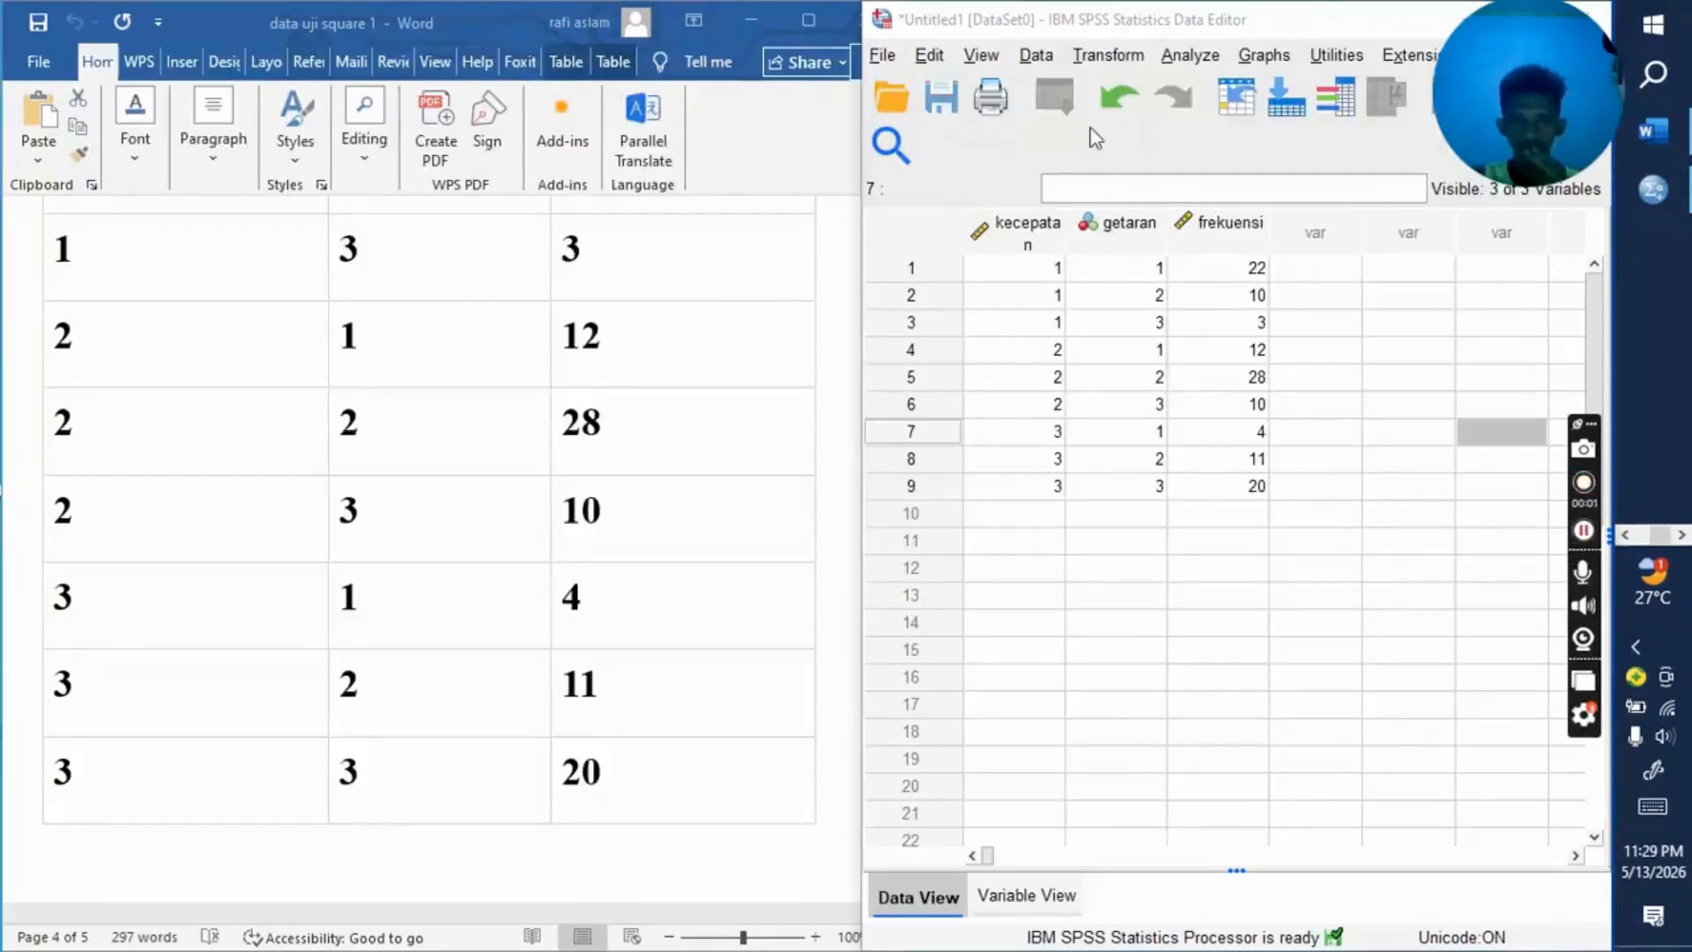
# Step: Weight the cases by the frequency variable jumlah pegamatan (frekuensi)
pyautogui.click(1036, 56)
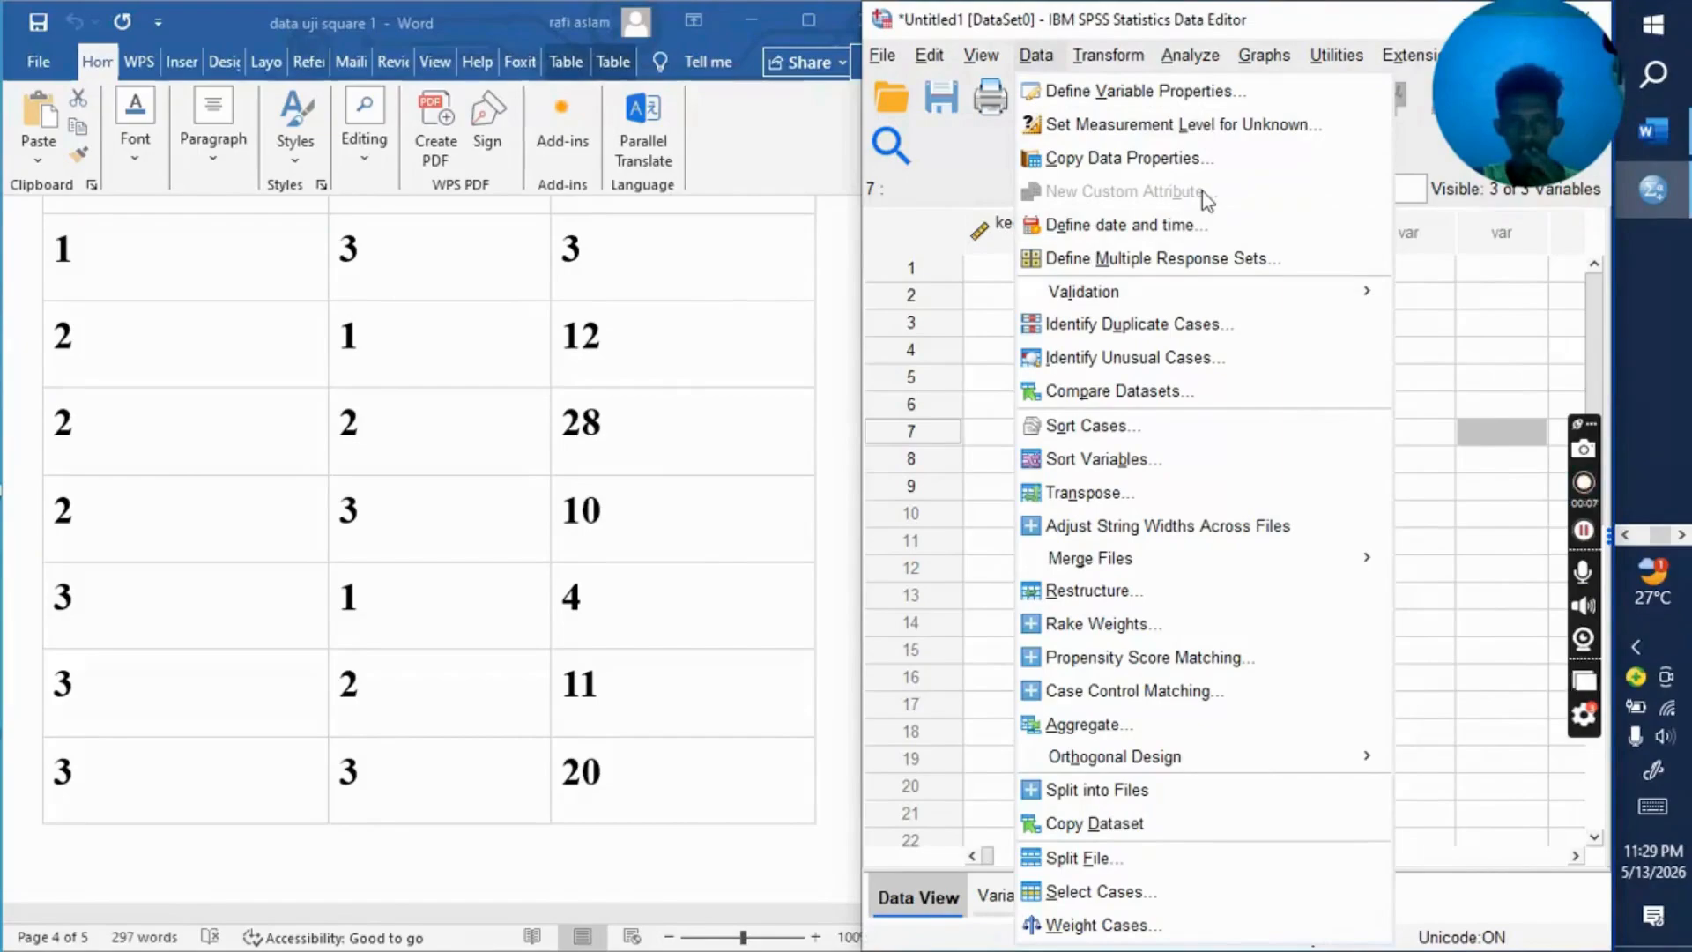
pyautogui.moveTo(1189, 55)
pyautogui.moveTo(1265, 152)
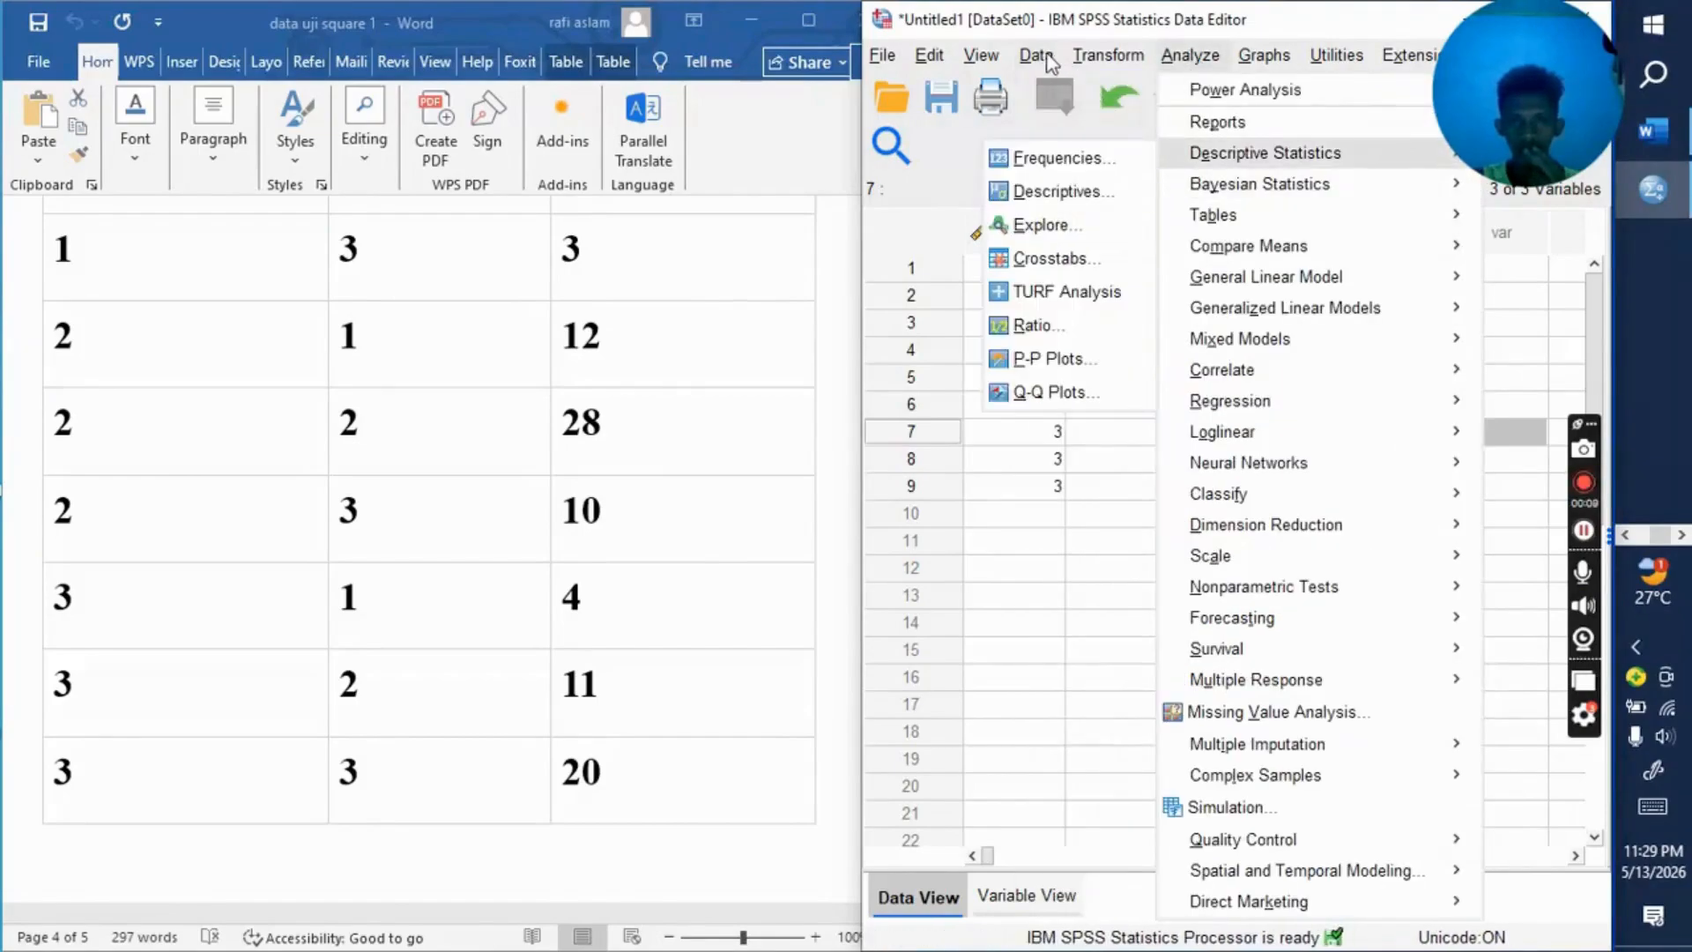
pyautogui.moveTo(1051, 60)
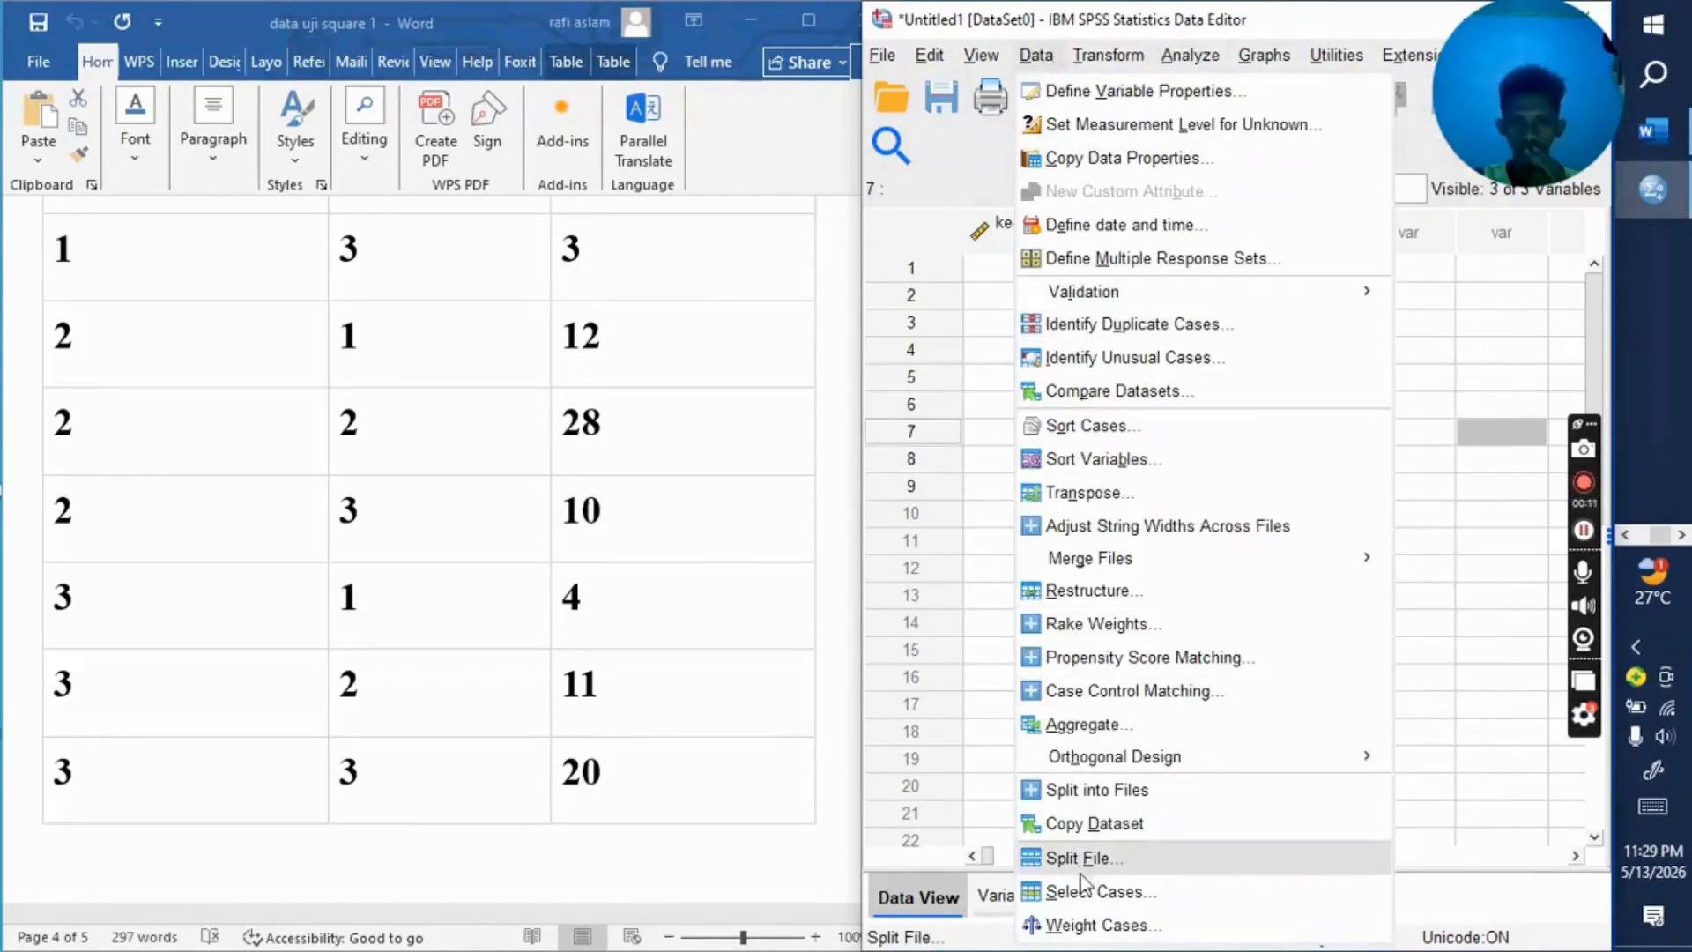
pyautogui.click(1099, 924)
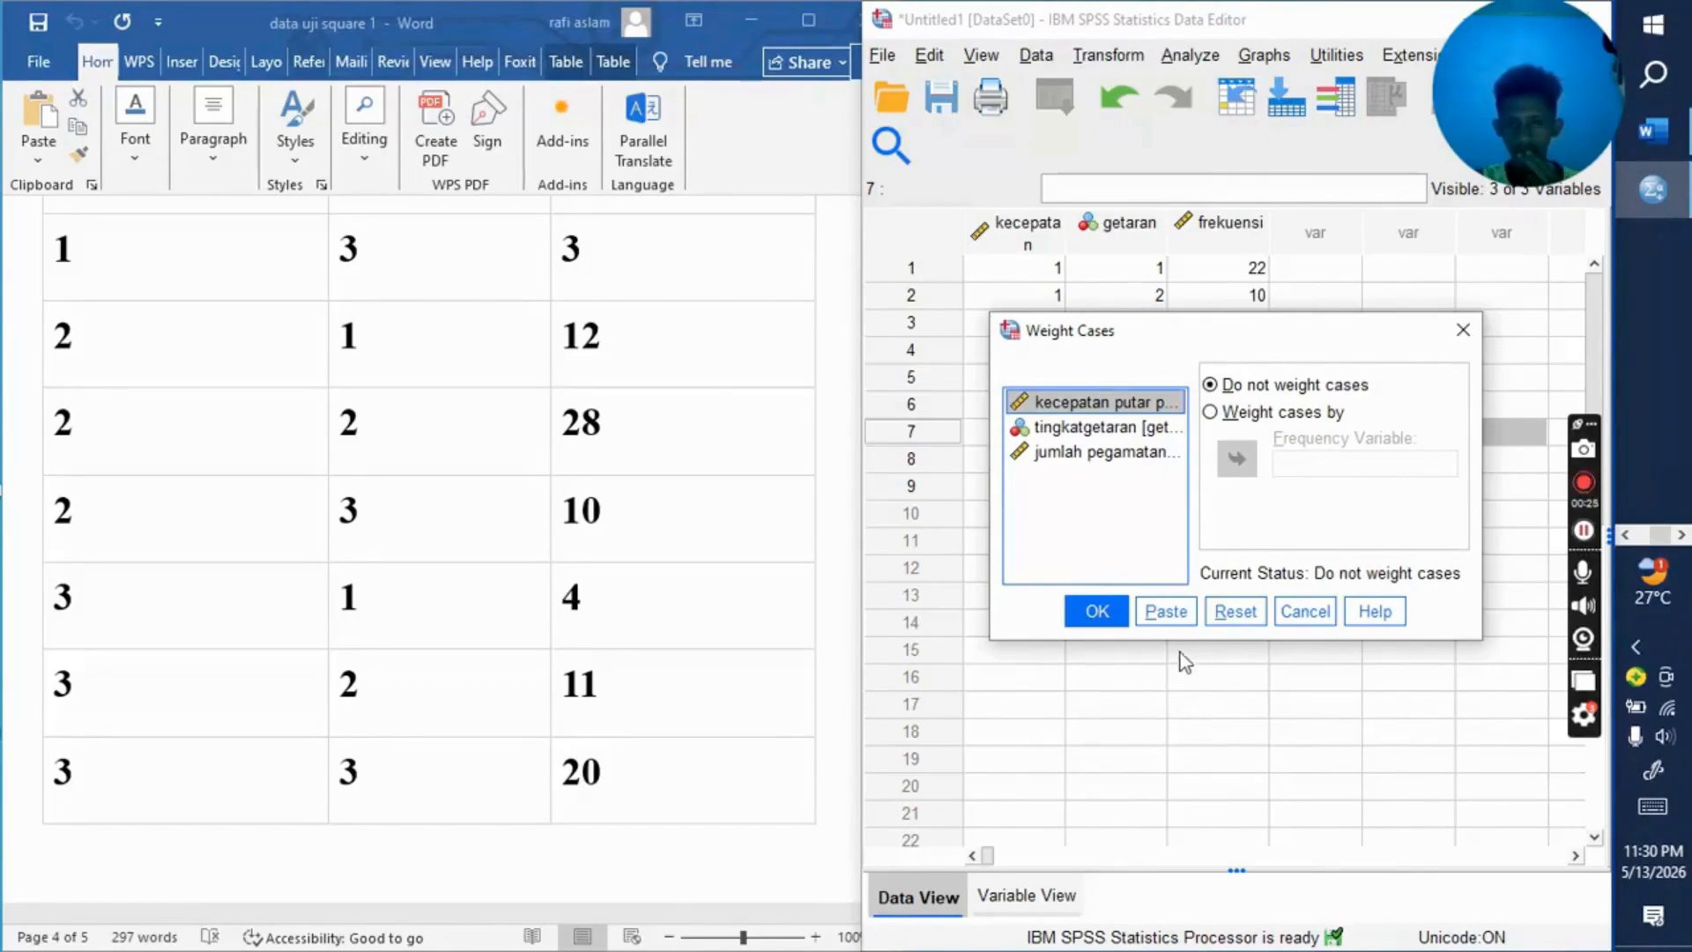
pyautogui.click(1140, 451)
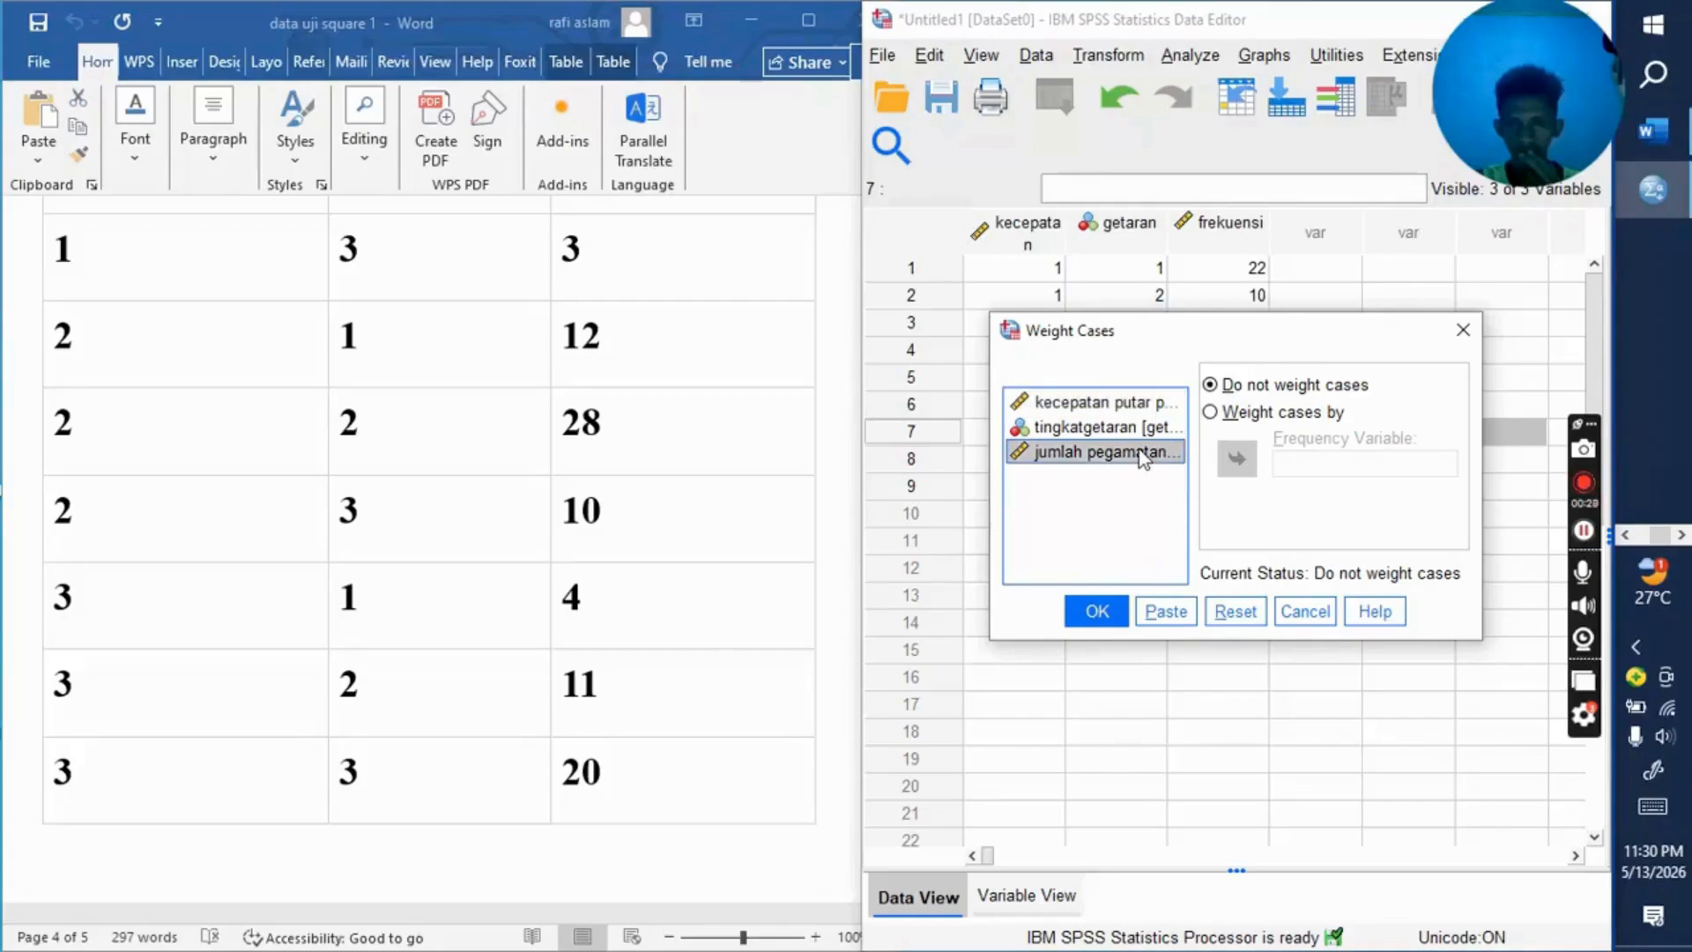
pyautogui.click(1214, 420)
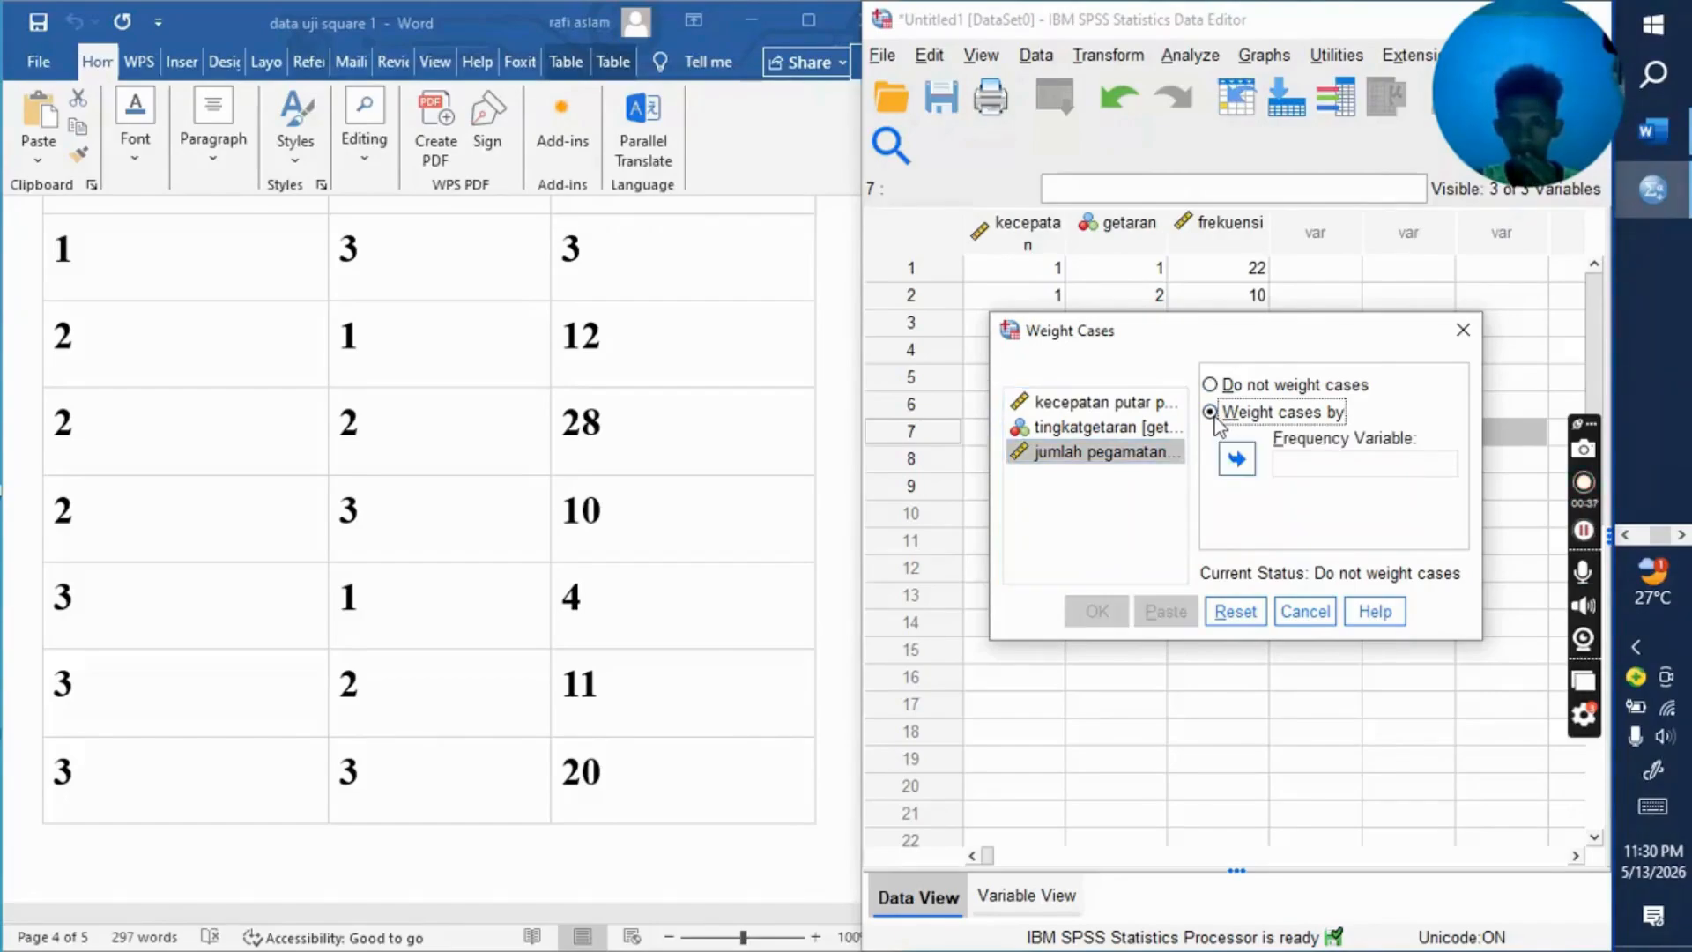
pyautogui.click(1237, 460)
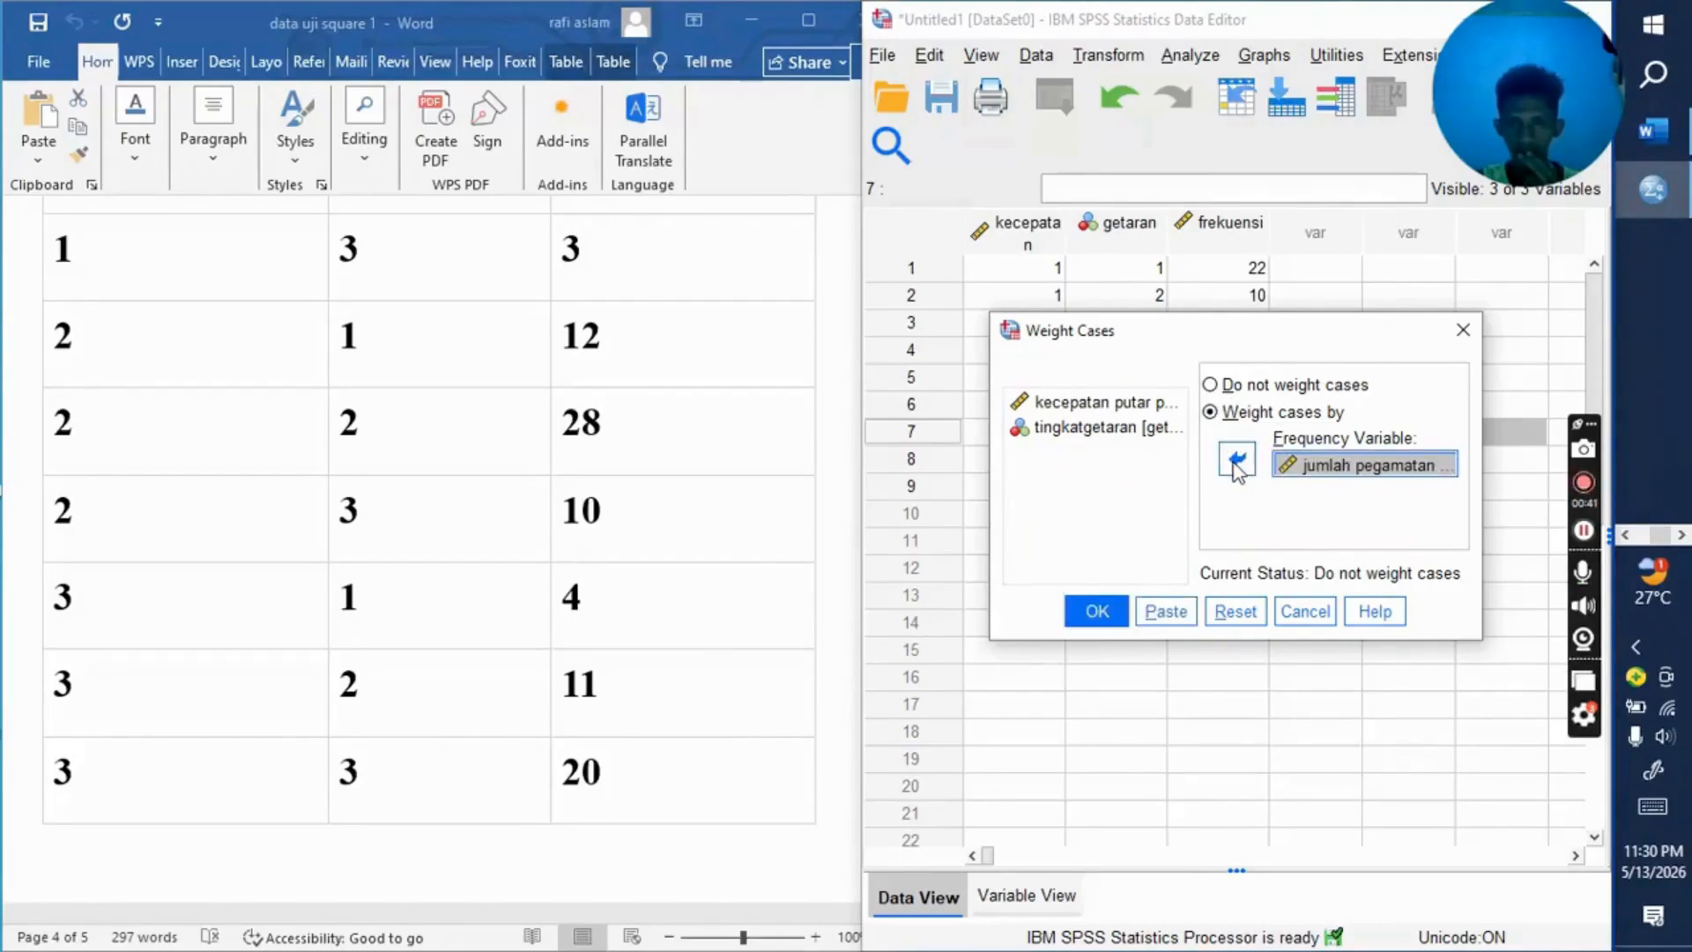
pyautogui.click(1097, 611)
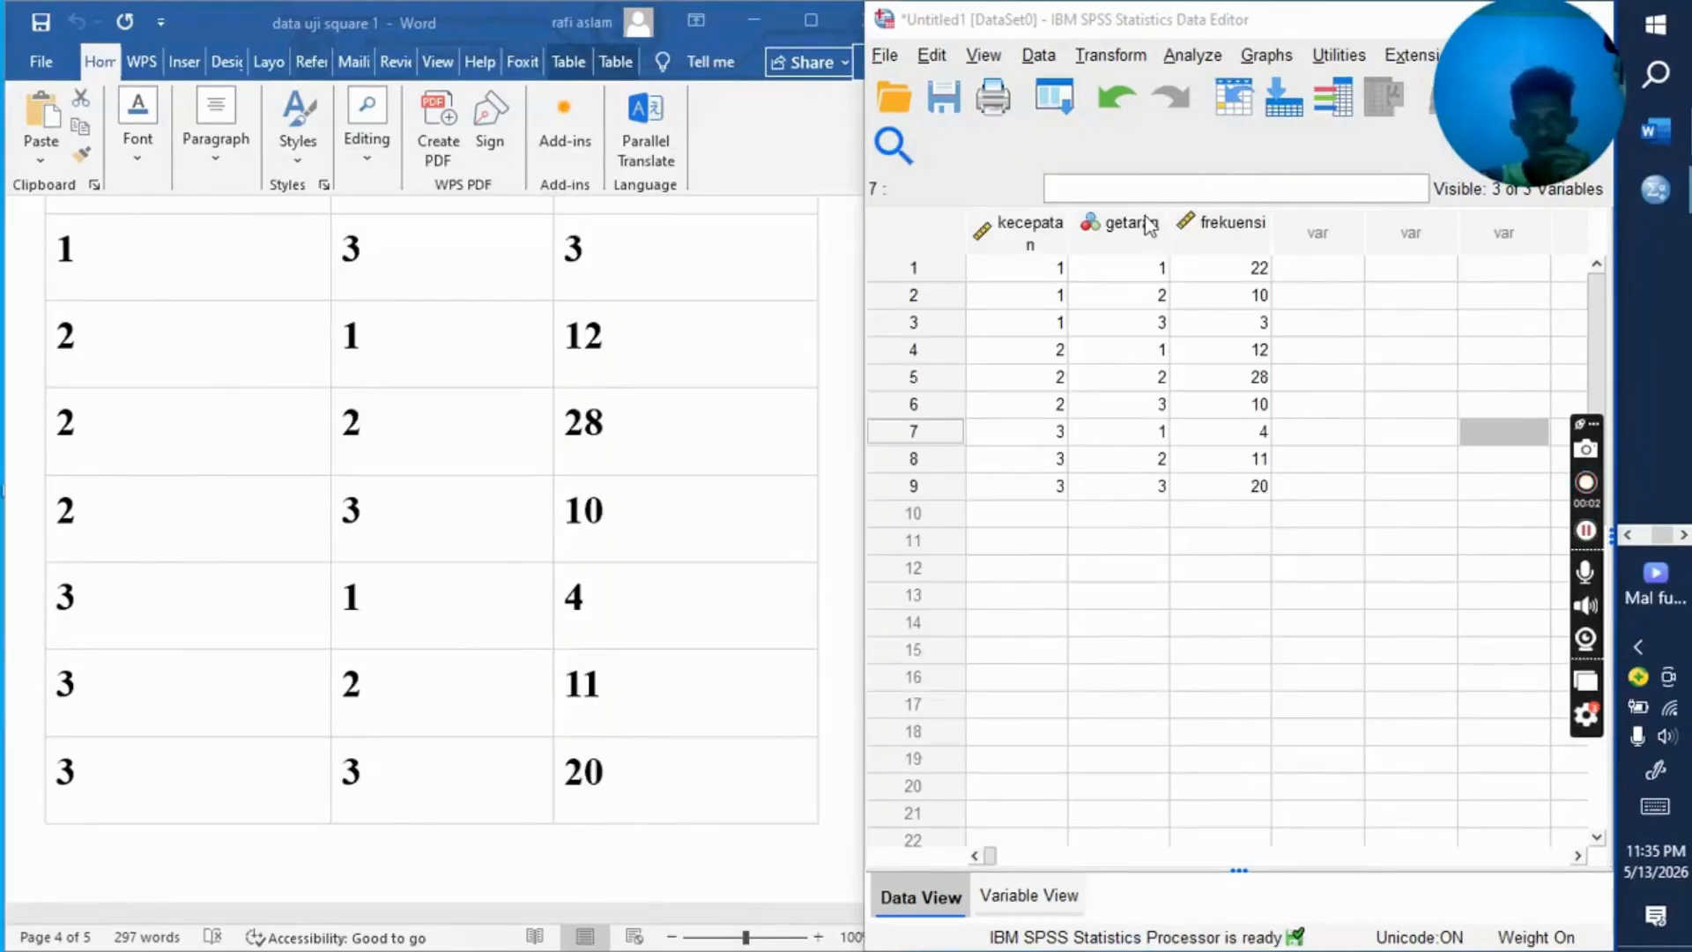
# Step: Set up a Crosstabs analysis with kecepatan putar poros as the row variable and tingkatgetaran as the column variable
pyautogui.click(1209, 61)
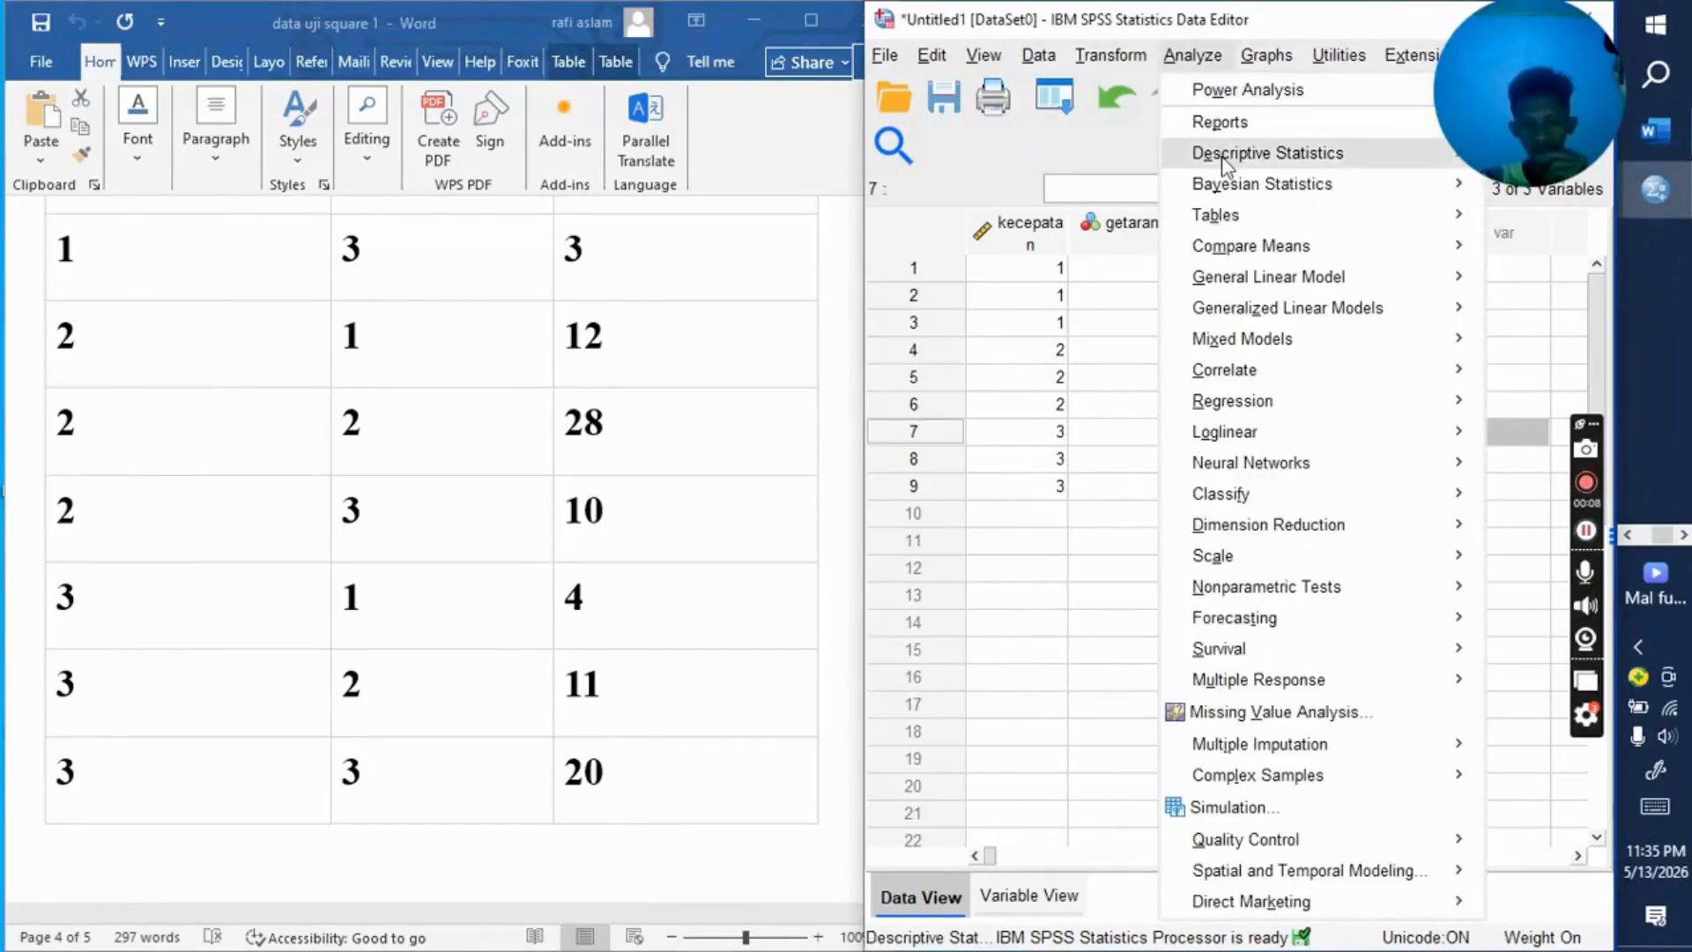
pyautogui.moveTo(1226, 160)
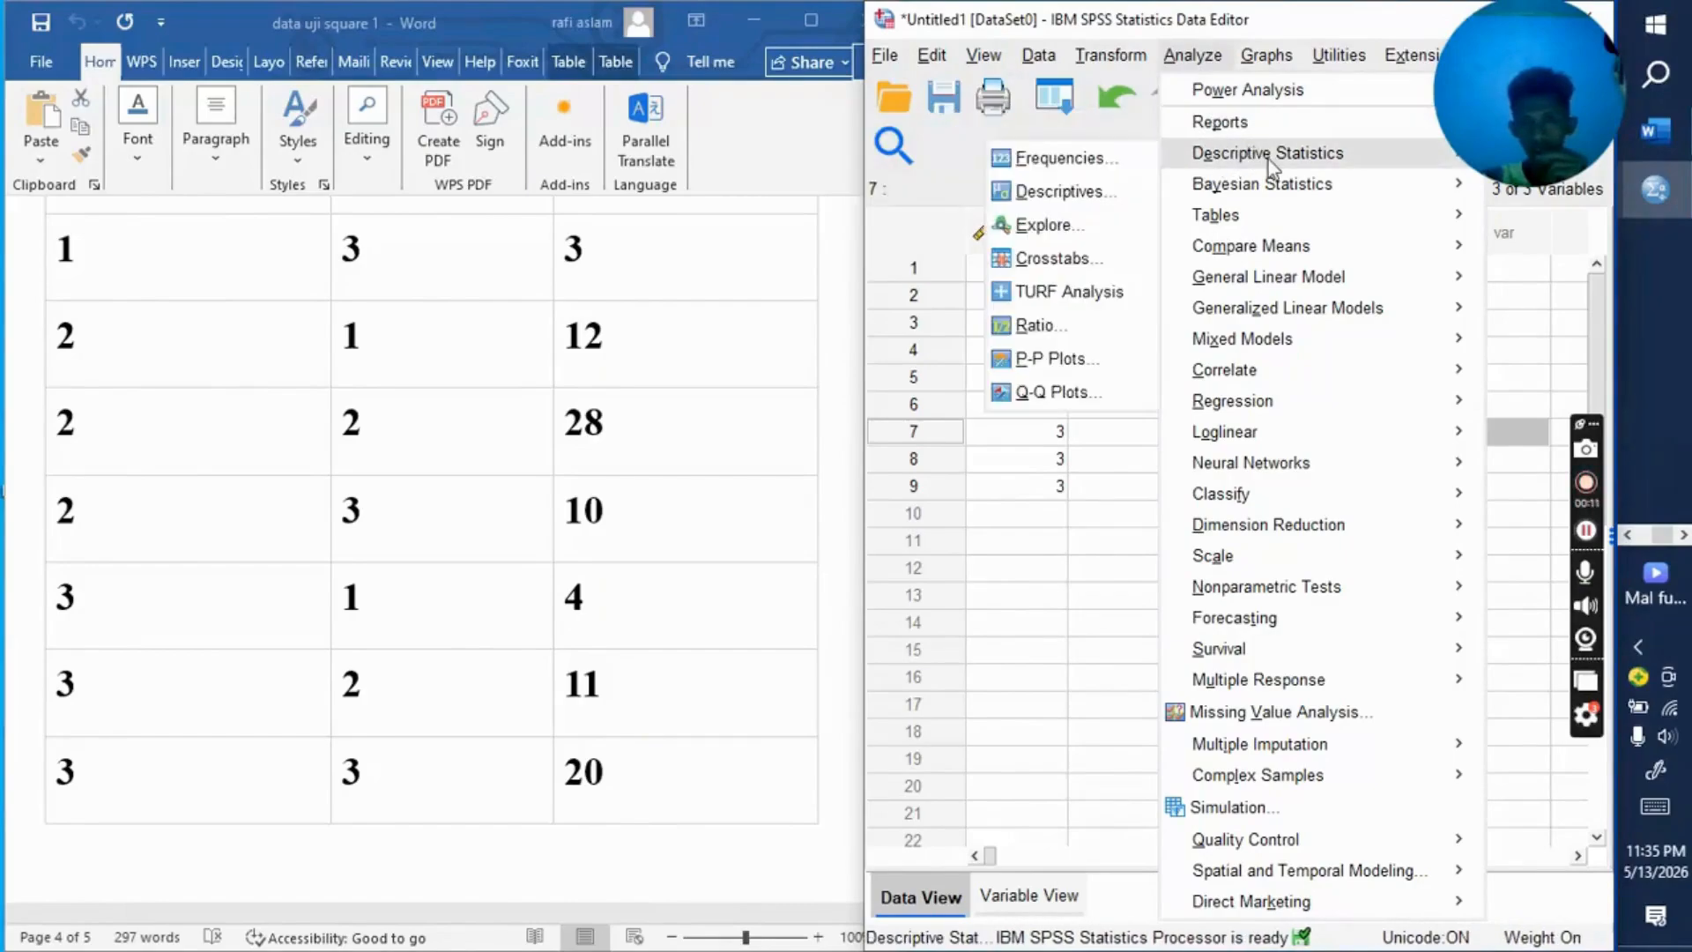
pyautogui.moveTo(1163, 176)
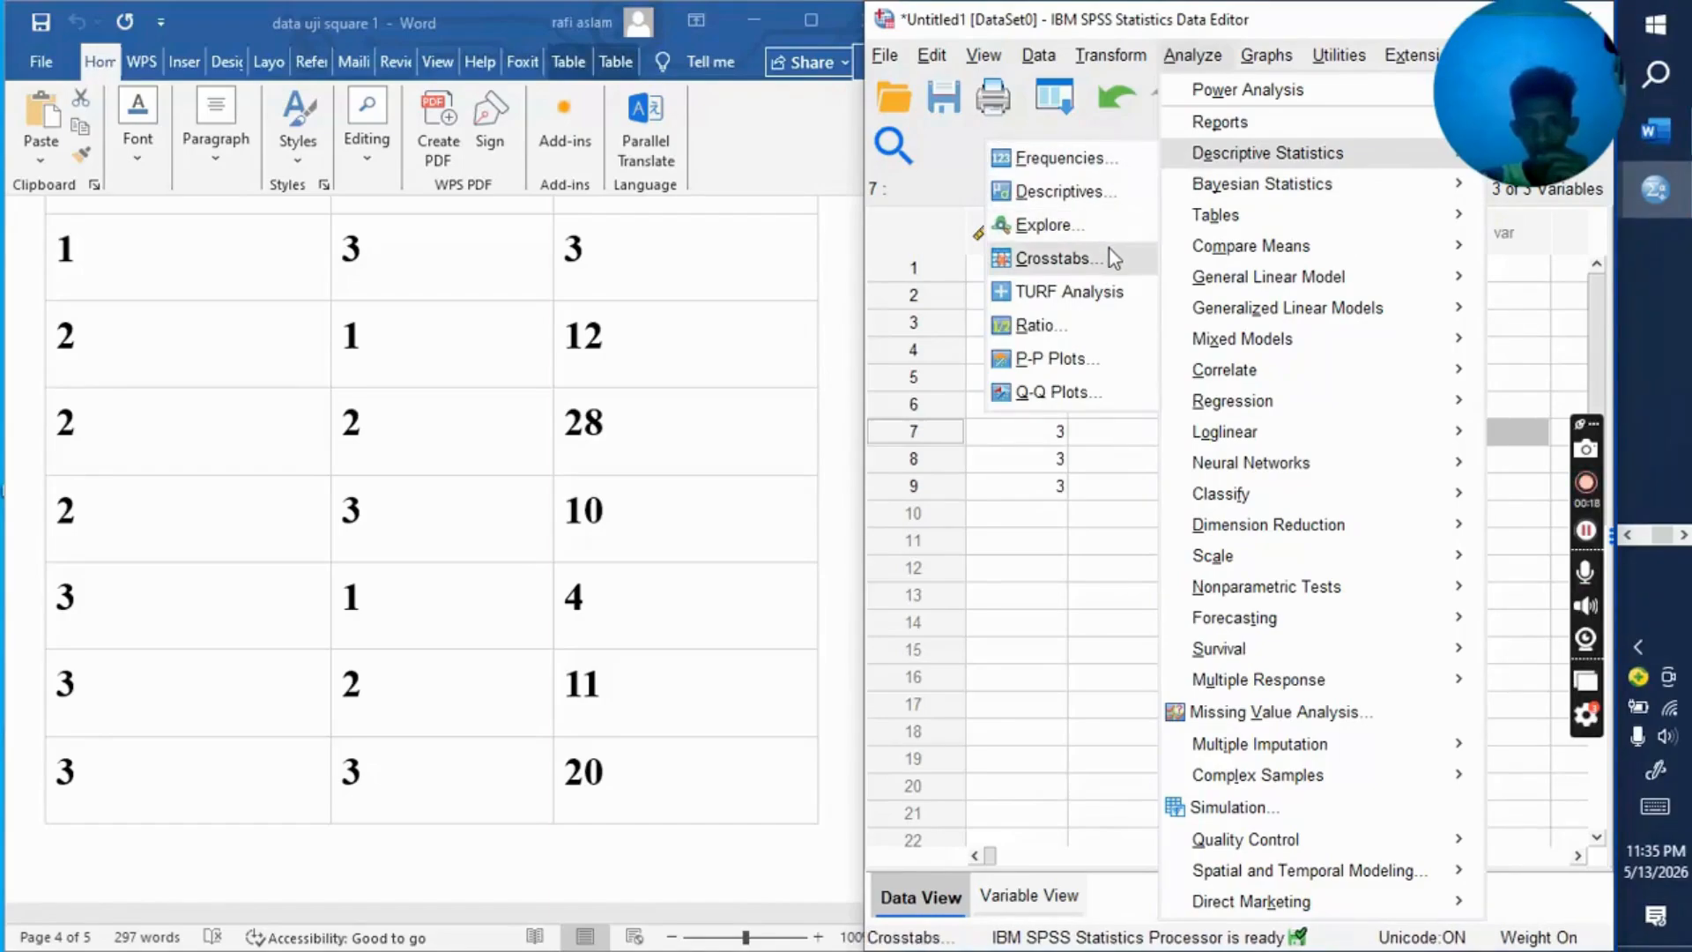
pyautogui.click(1054, 257)
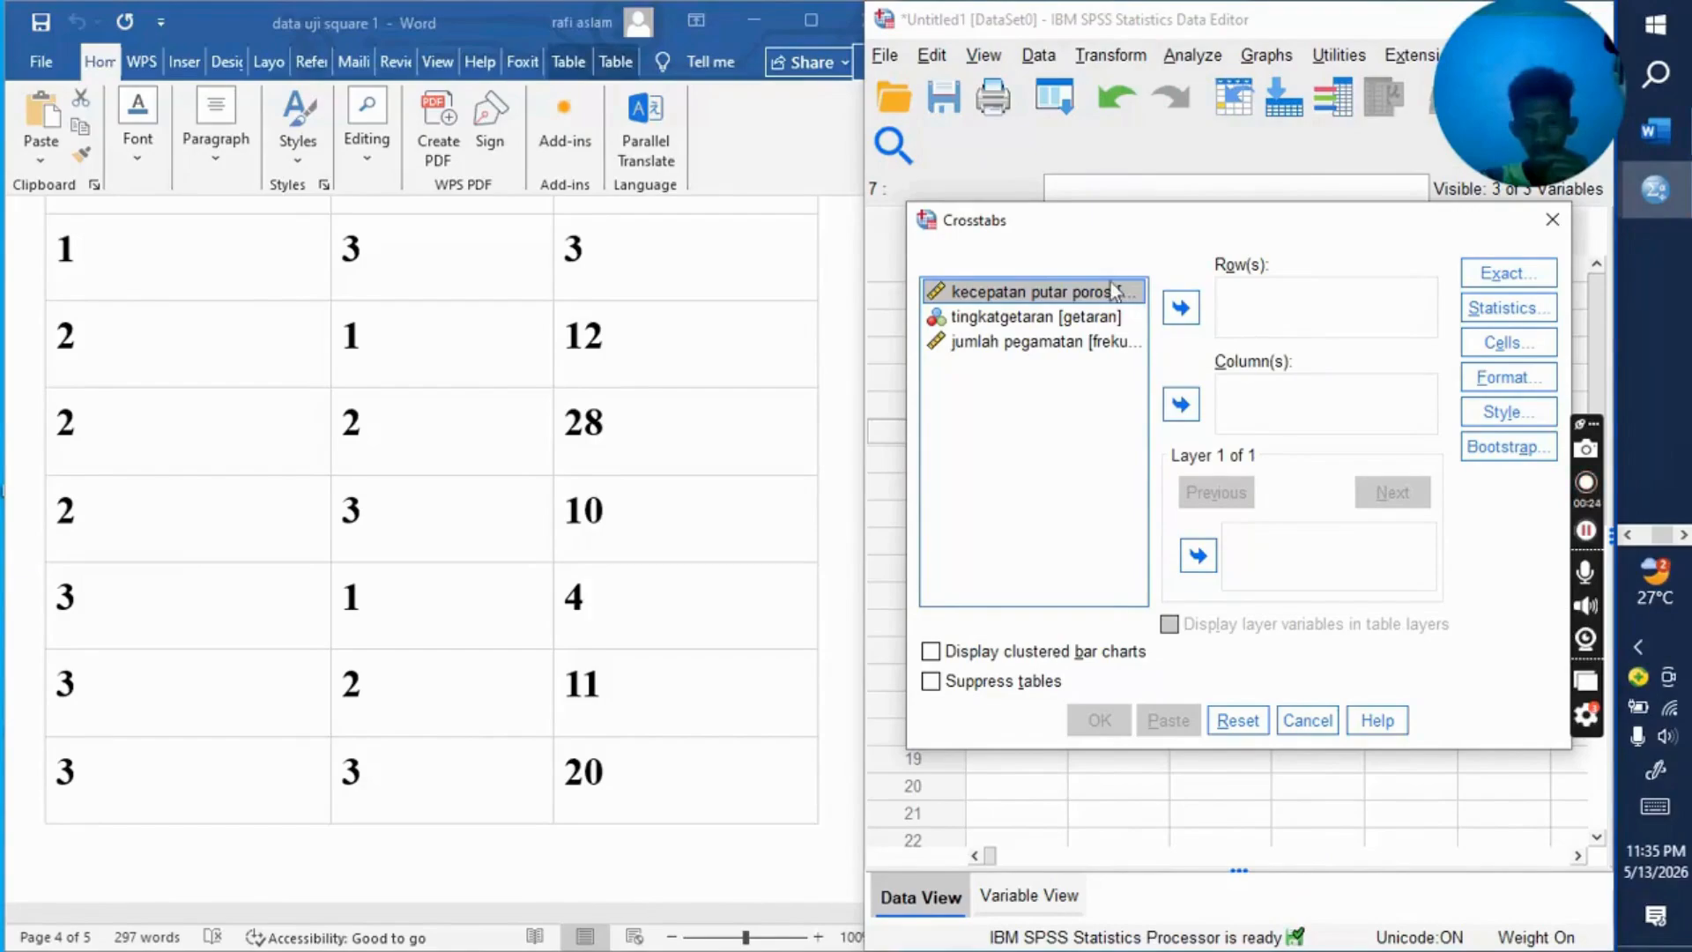
pyautogui.click(1181, 308)
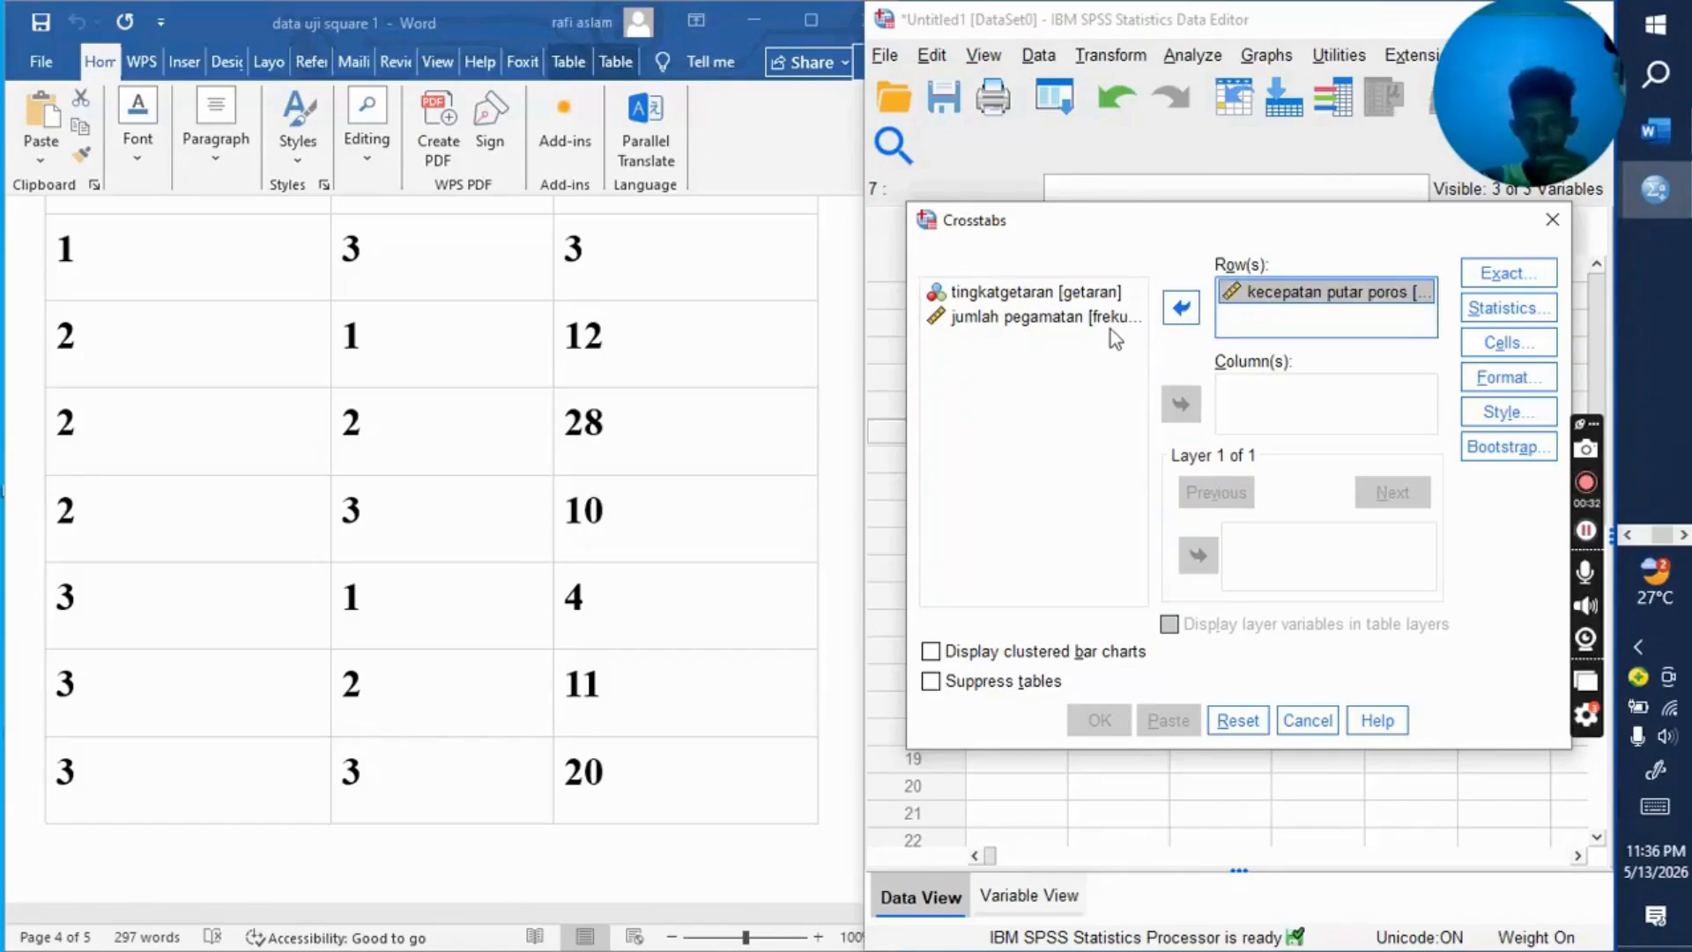
pyautogui.click(1091, 295)
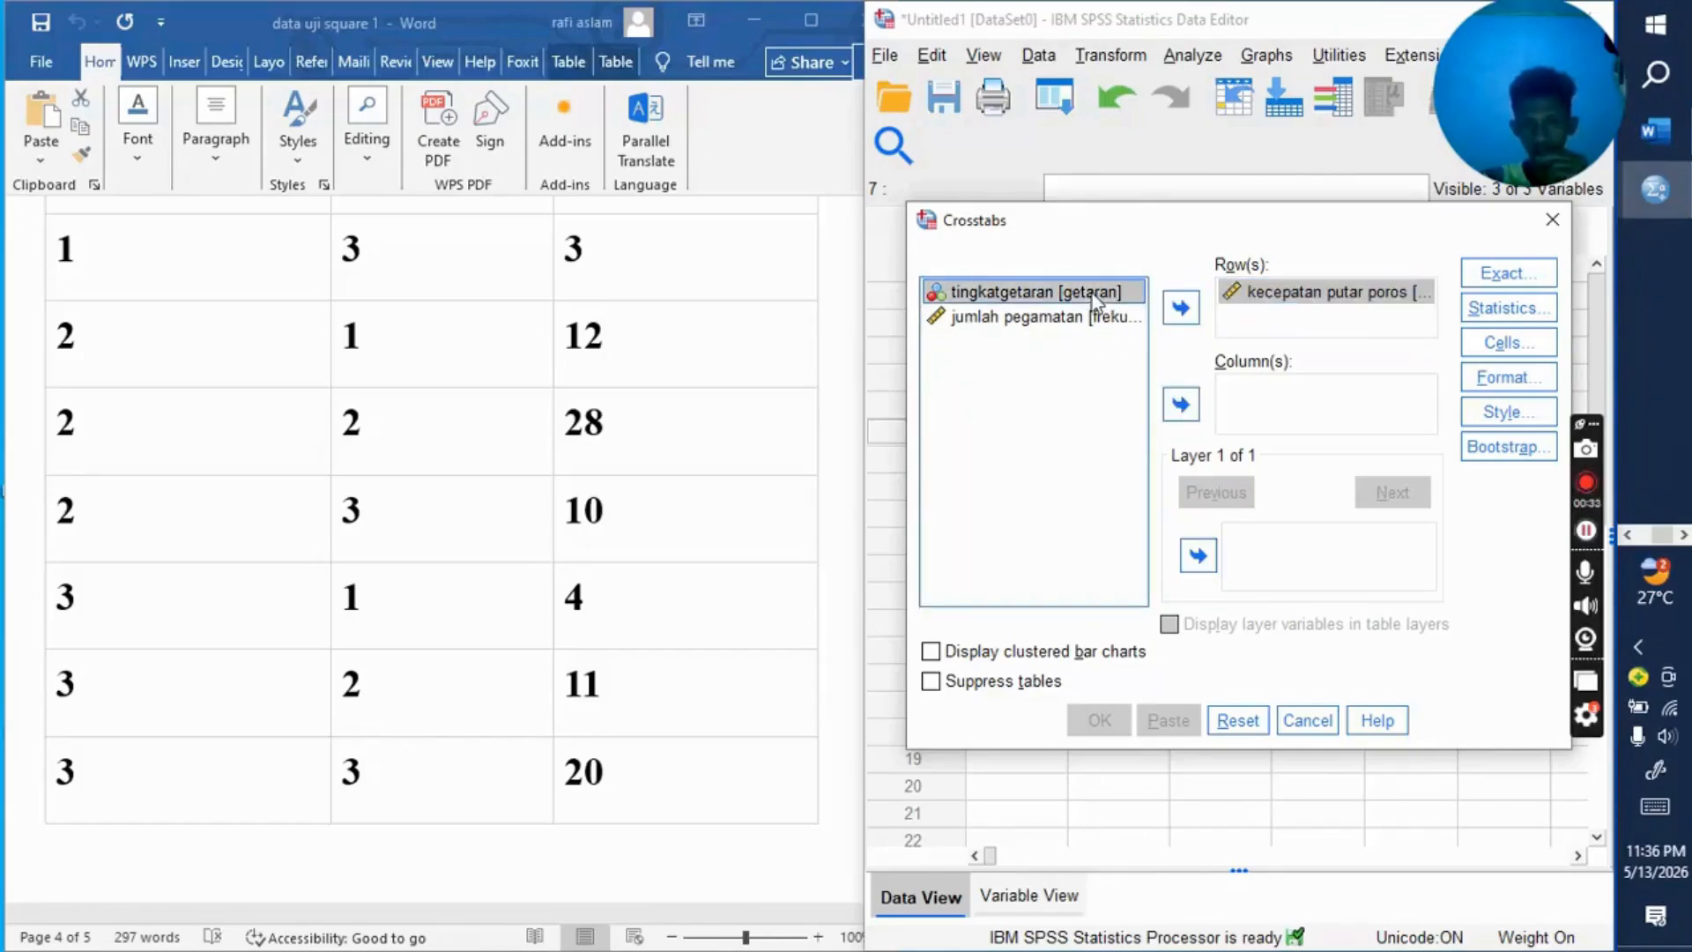
pyautogui.click(1181, 404)
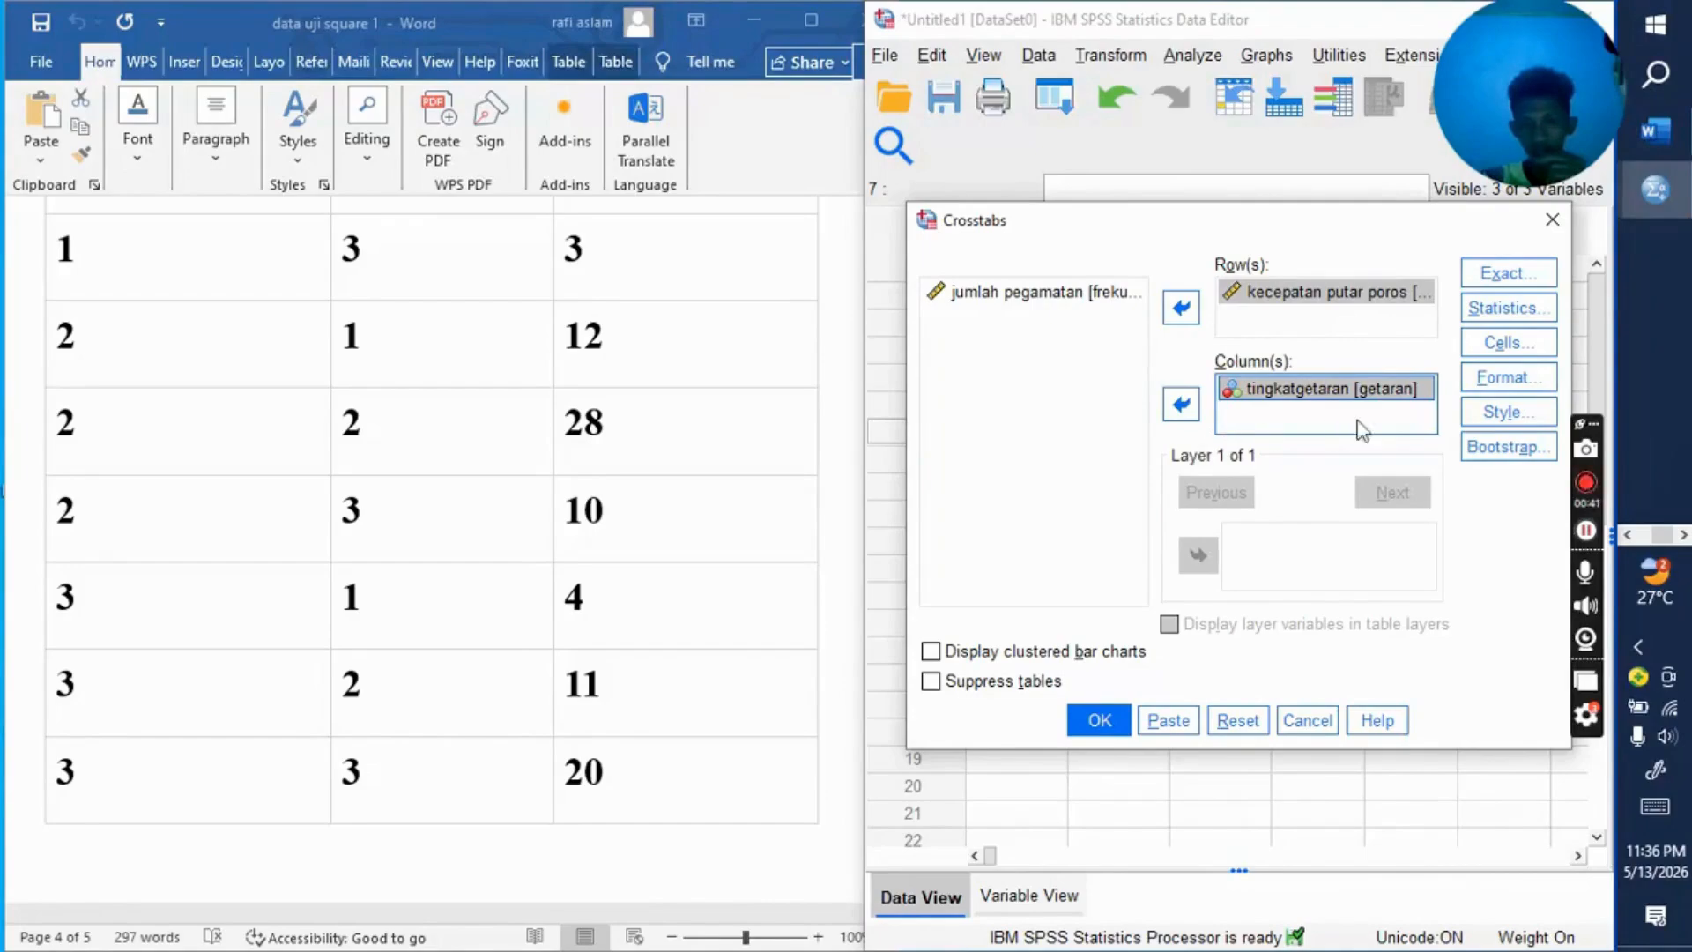
# Step: Include the Chi-square statistic in the crosstabulation and run the analysis
pyautogui.click(1495, 317)
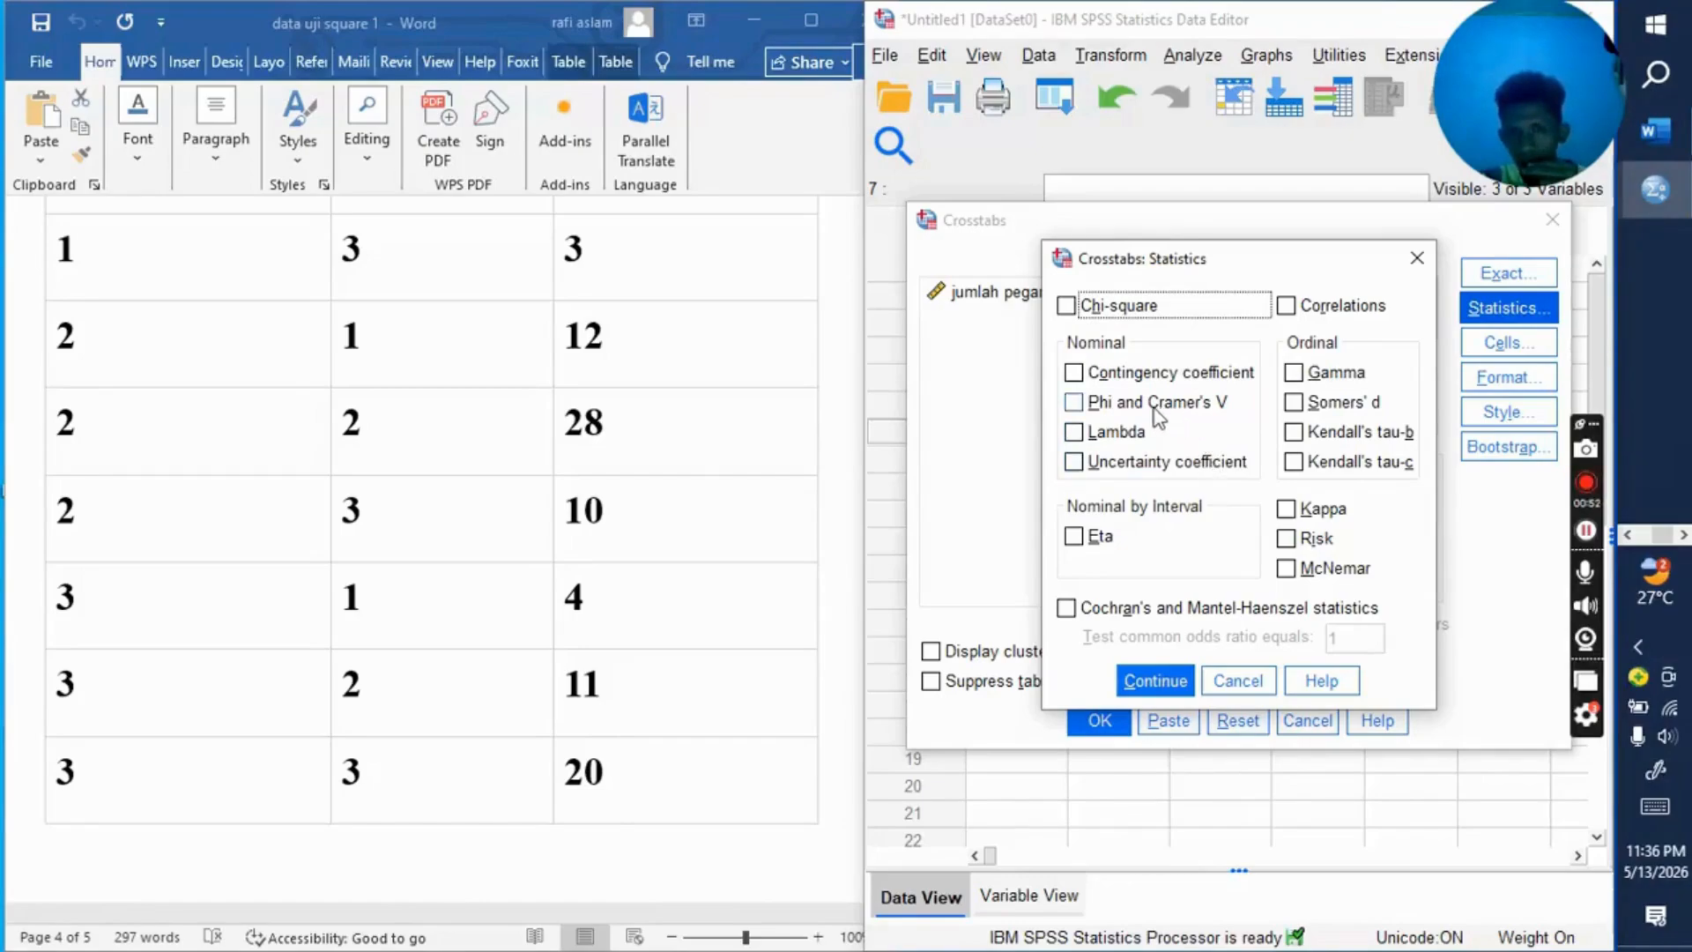
pyautogui.click(1068, 304)
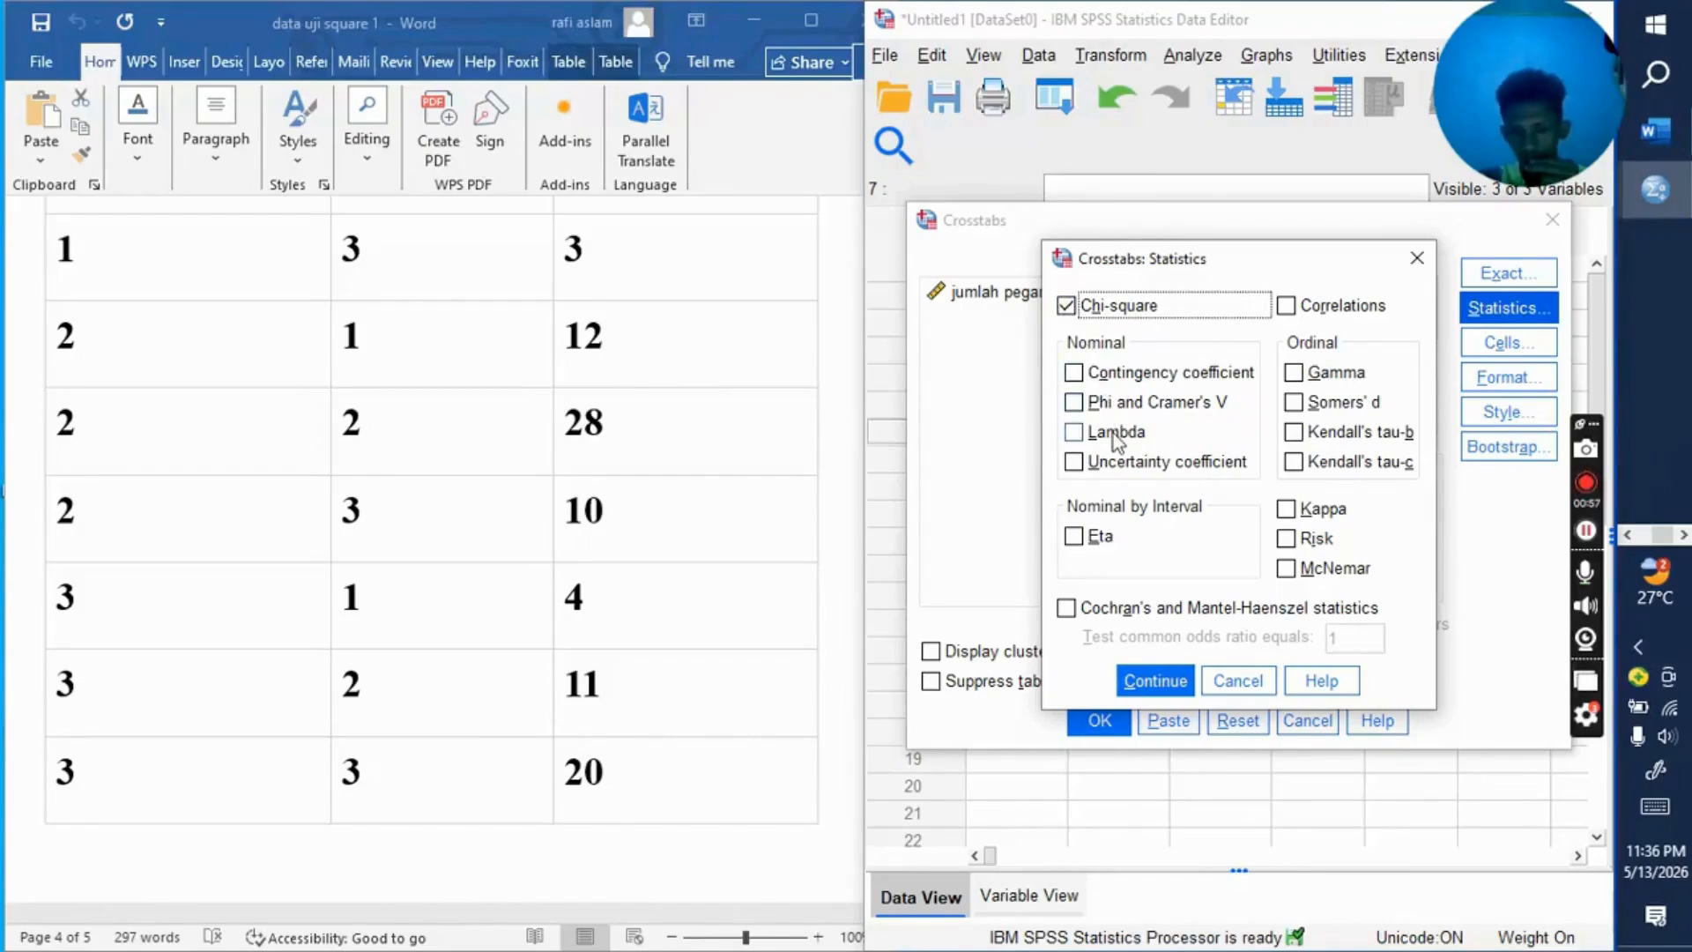
pyautogui.click(1154, 680)
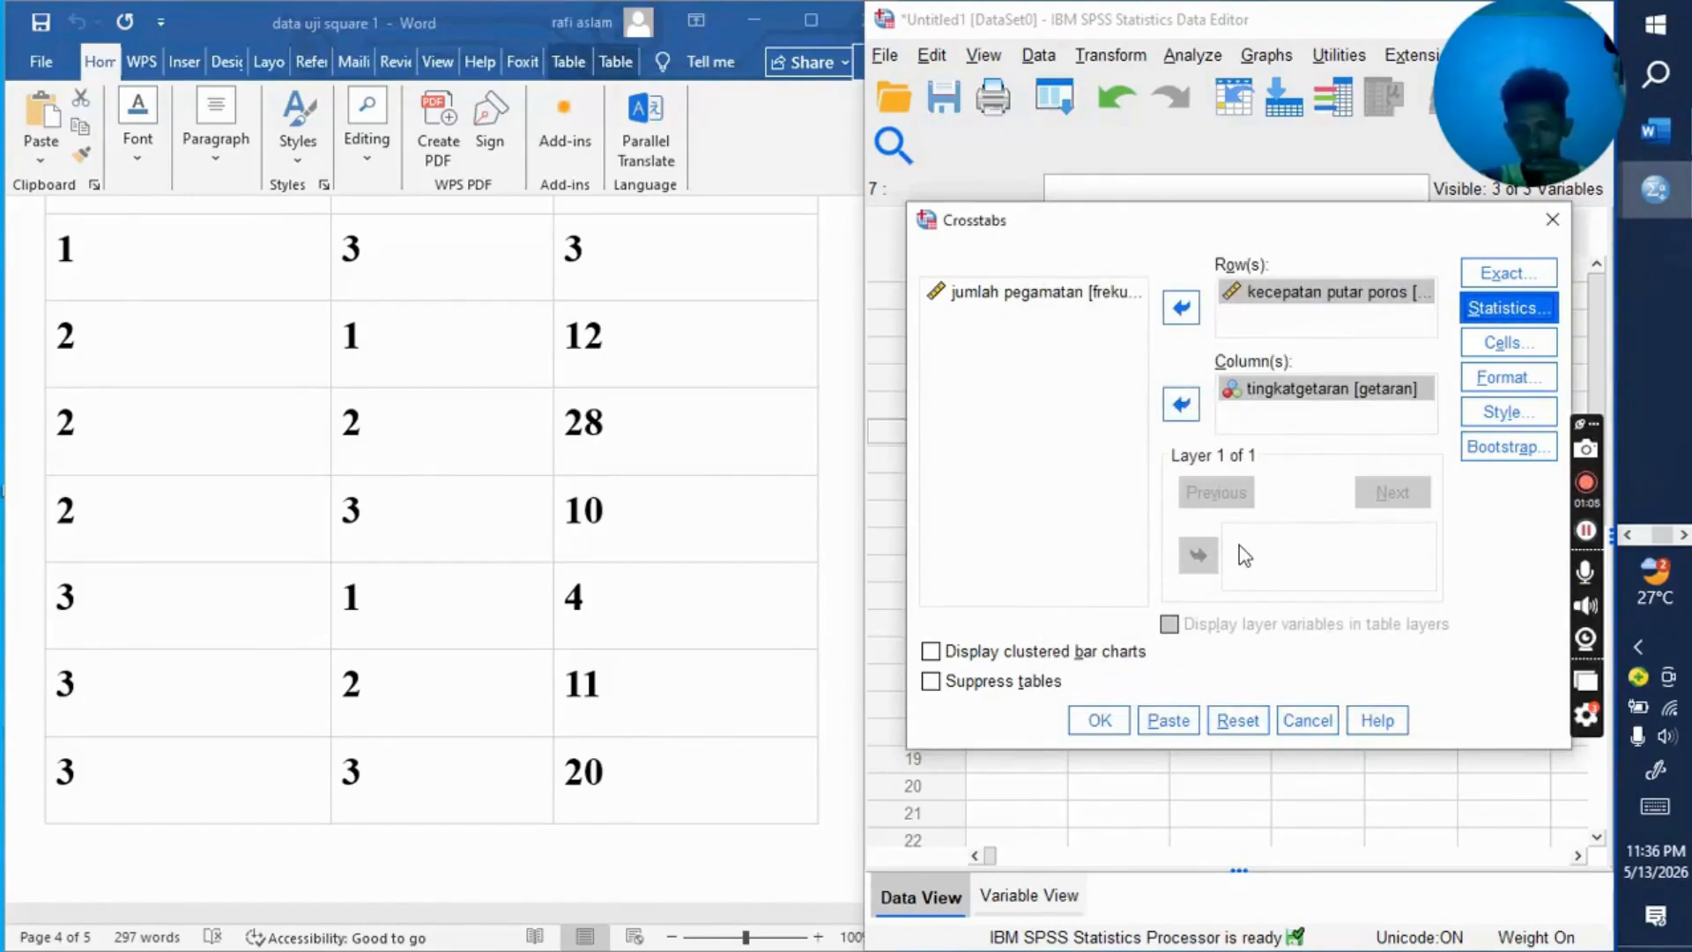
pyautogui.click(1113, 723)
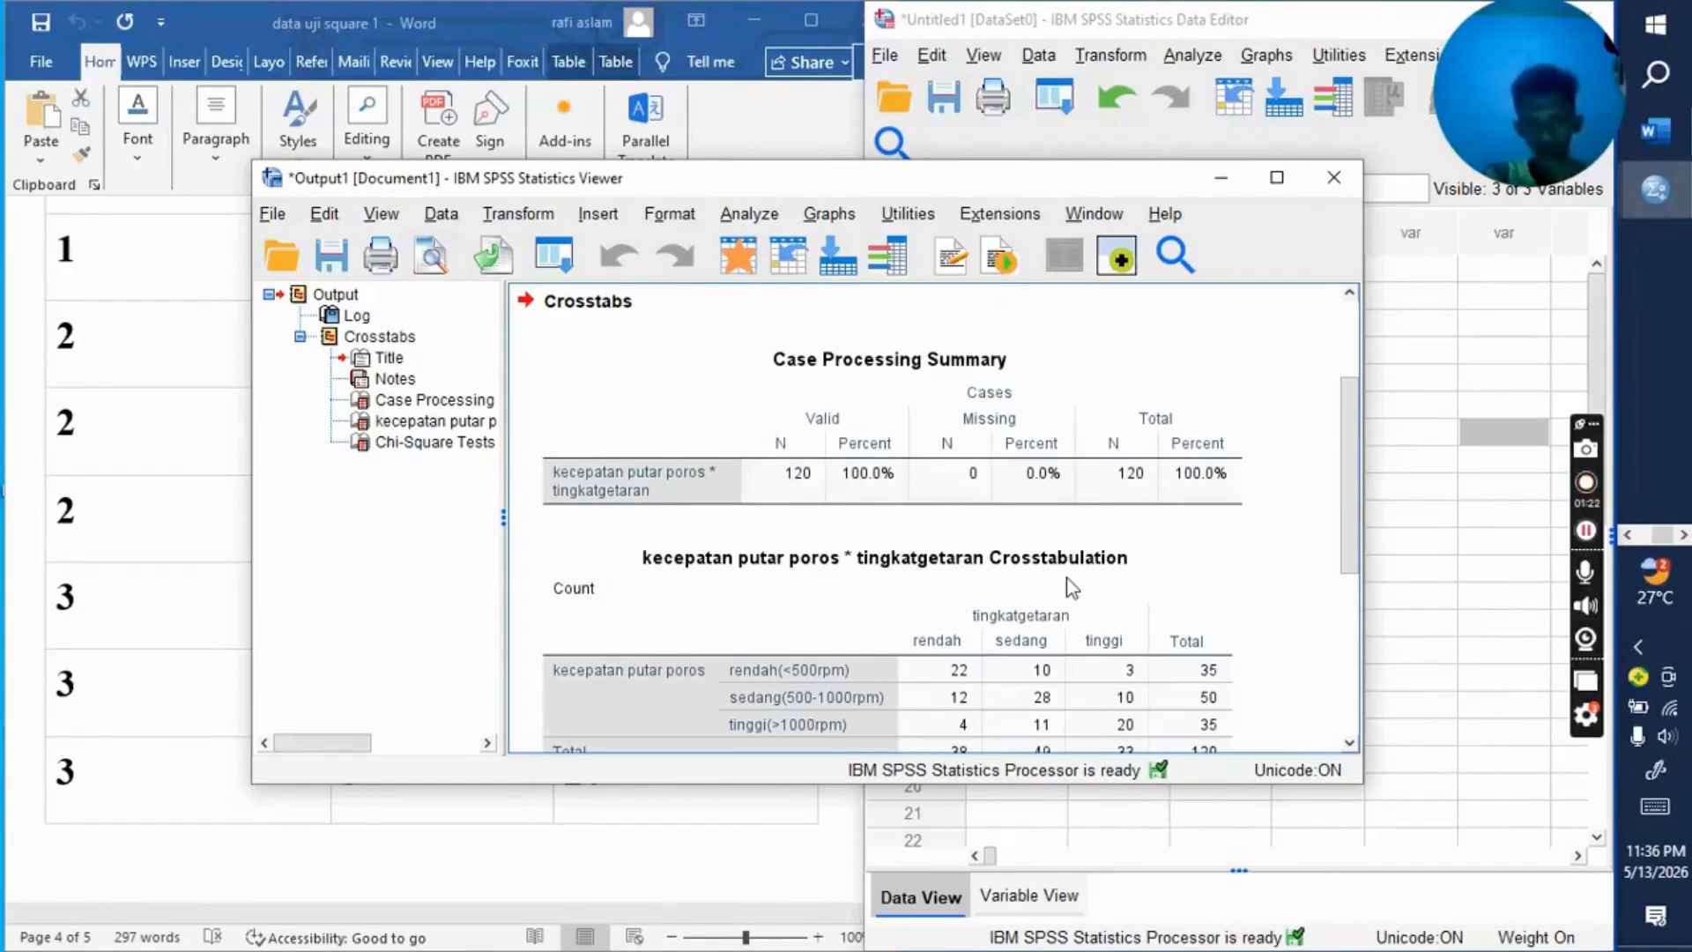
# Step: Examine the Case Processing Summary, the Crosstabulation and the Chi-Square Tests significance values in the crosstabs output, and minimize the output viewer
pyautogui.scroll(-2, 1064, 527)
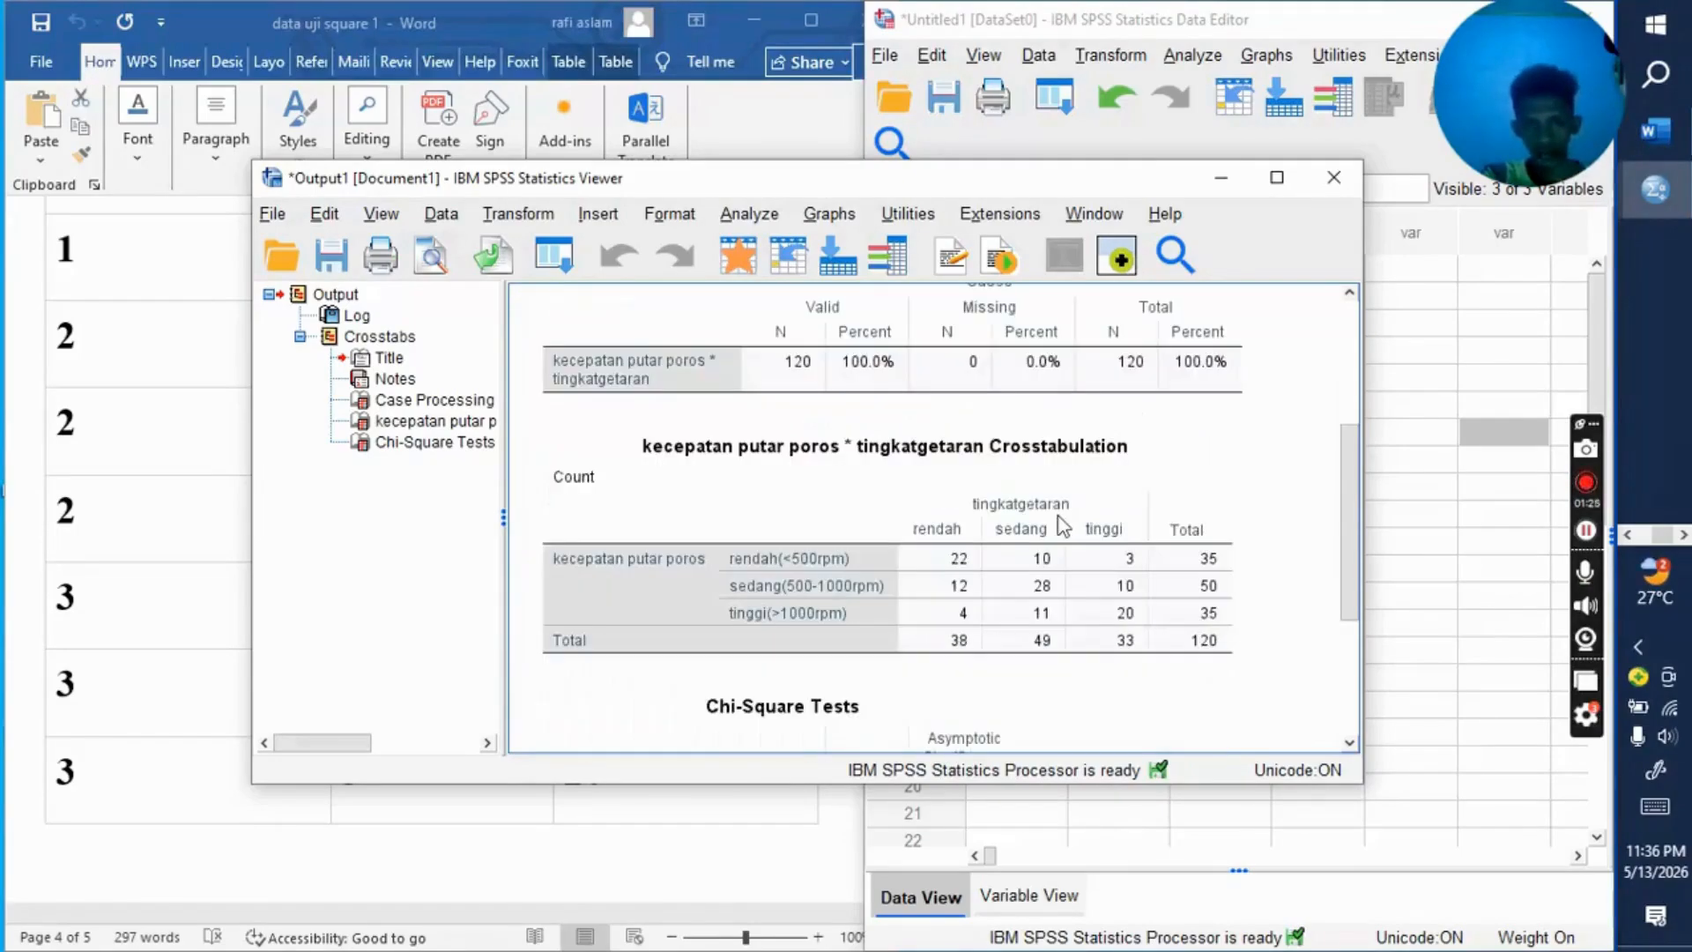
pyautogui.scroll(-4, 1063, 527)
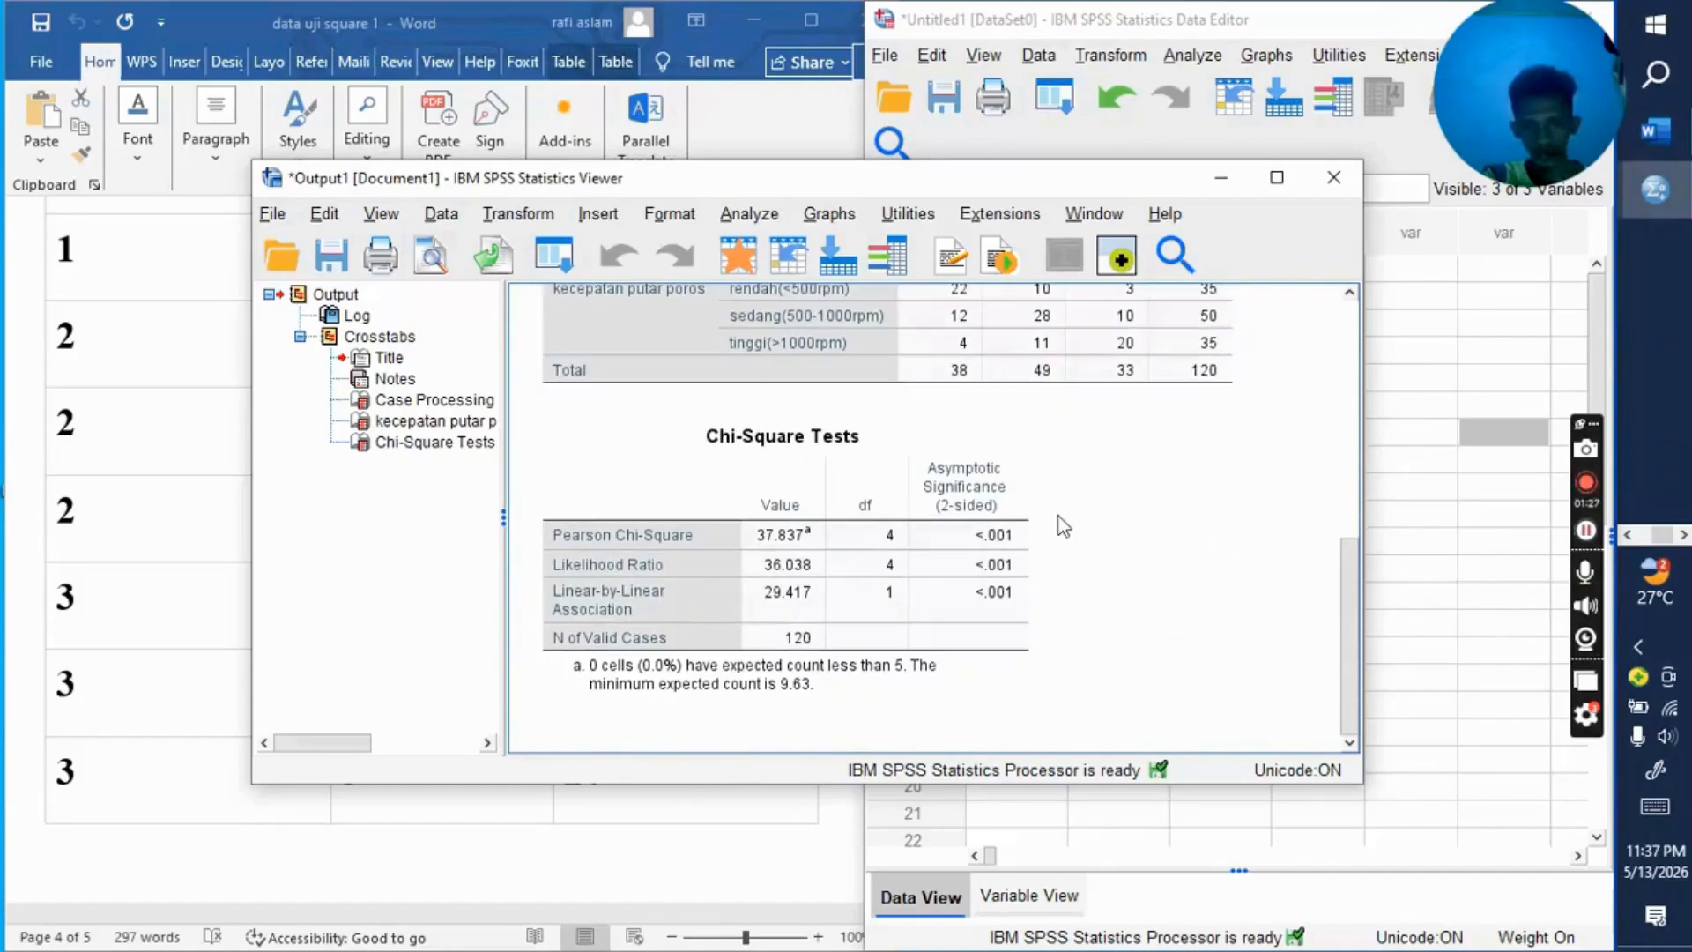
pyautogui.scroll(5, 1063, 527)
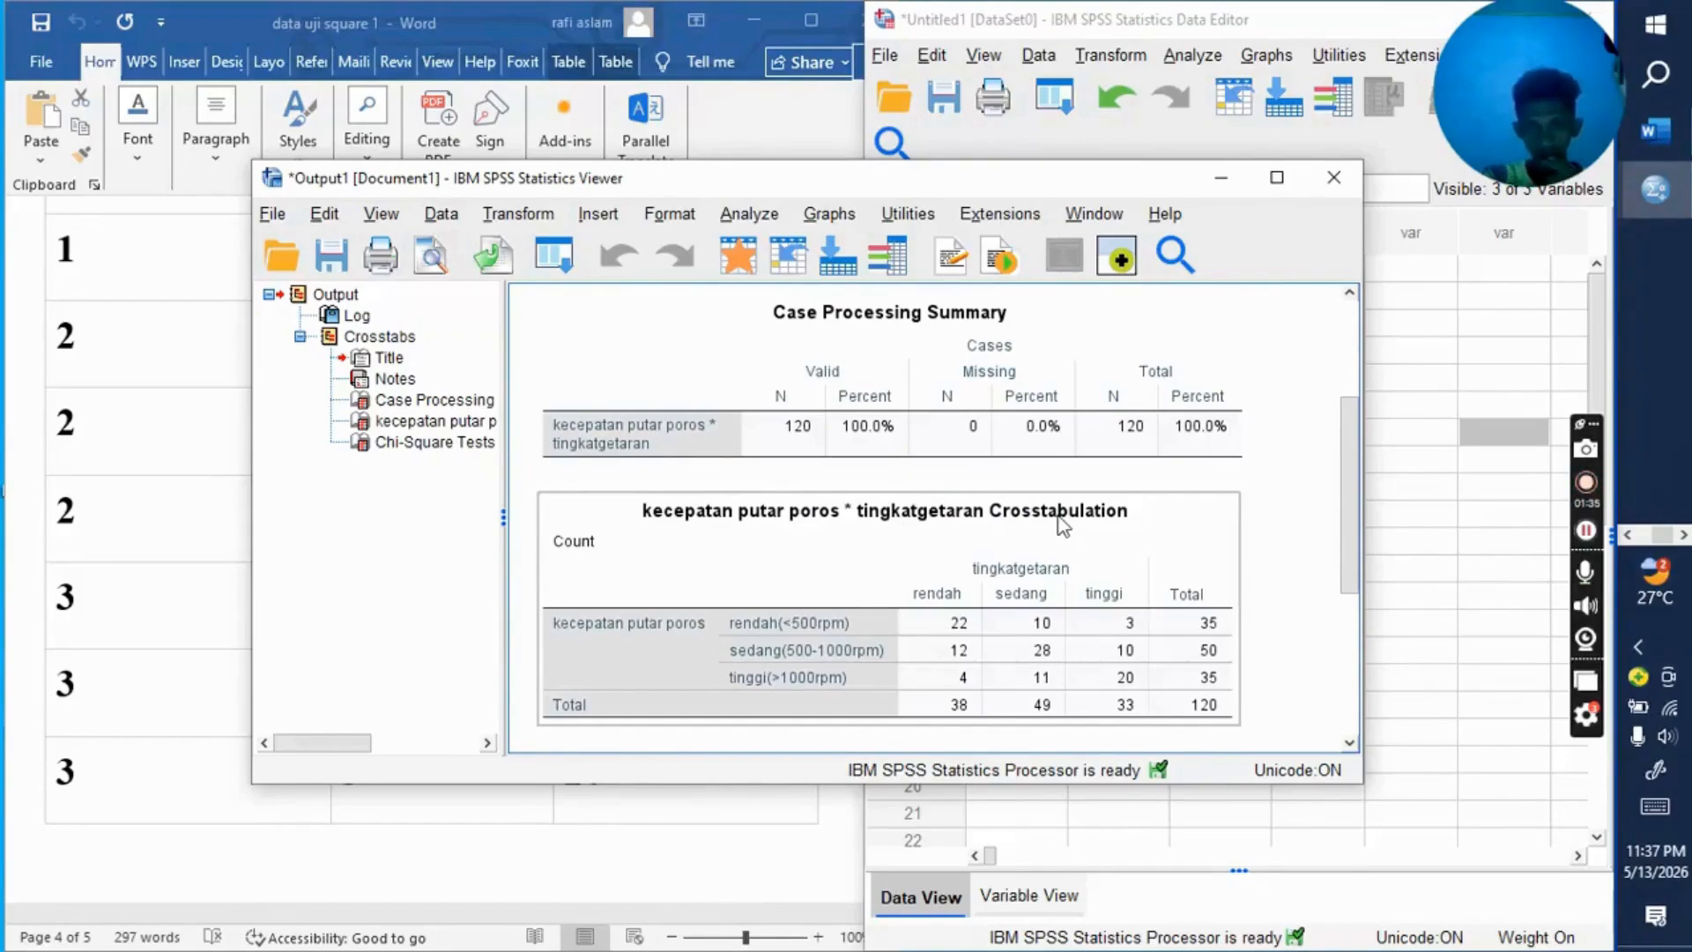
pyautogui.click(1048, 426)
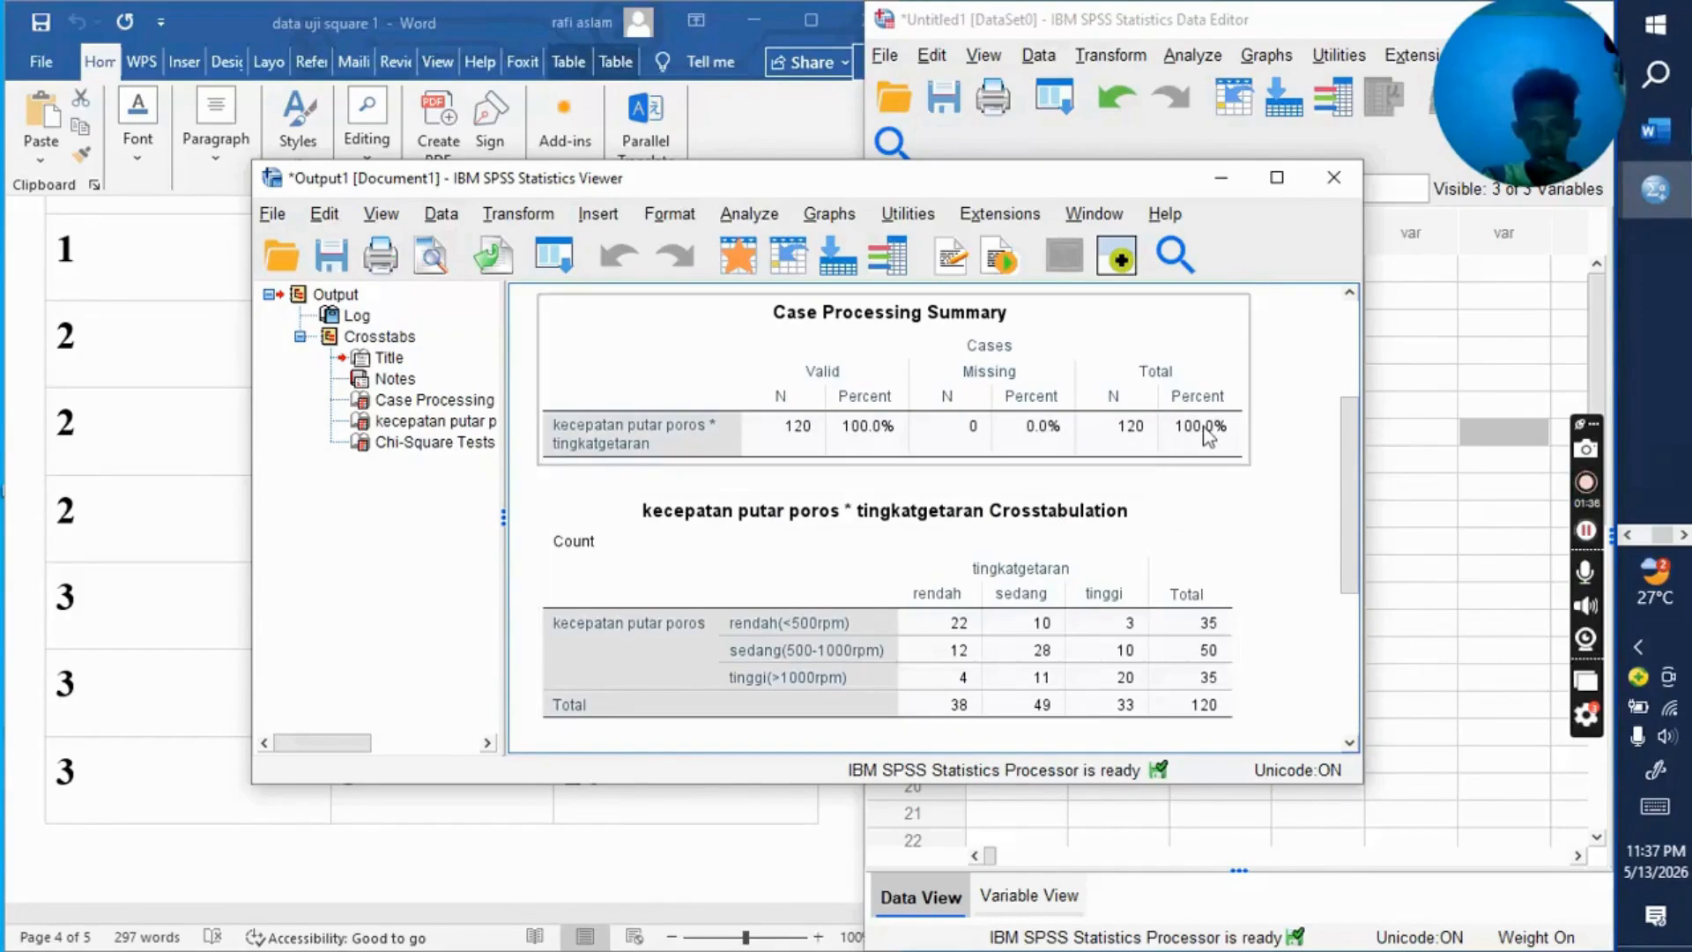
pyautogui.click(1589, 481)
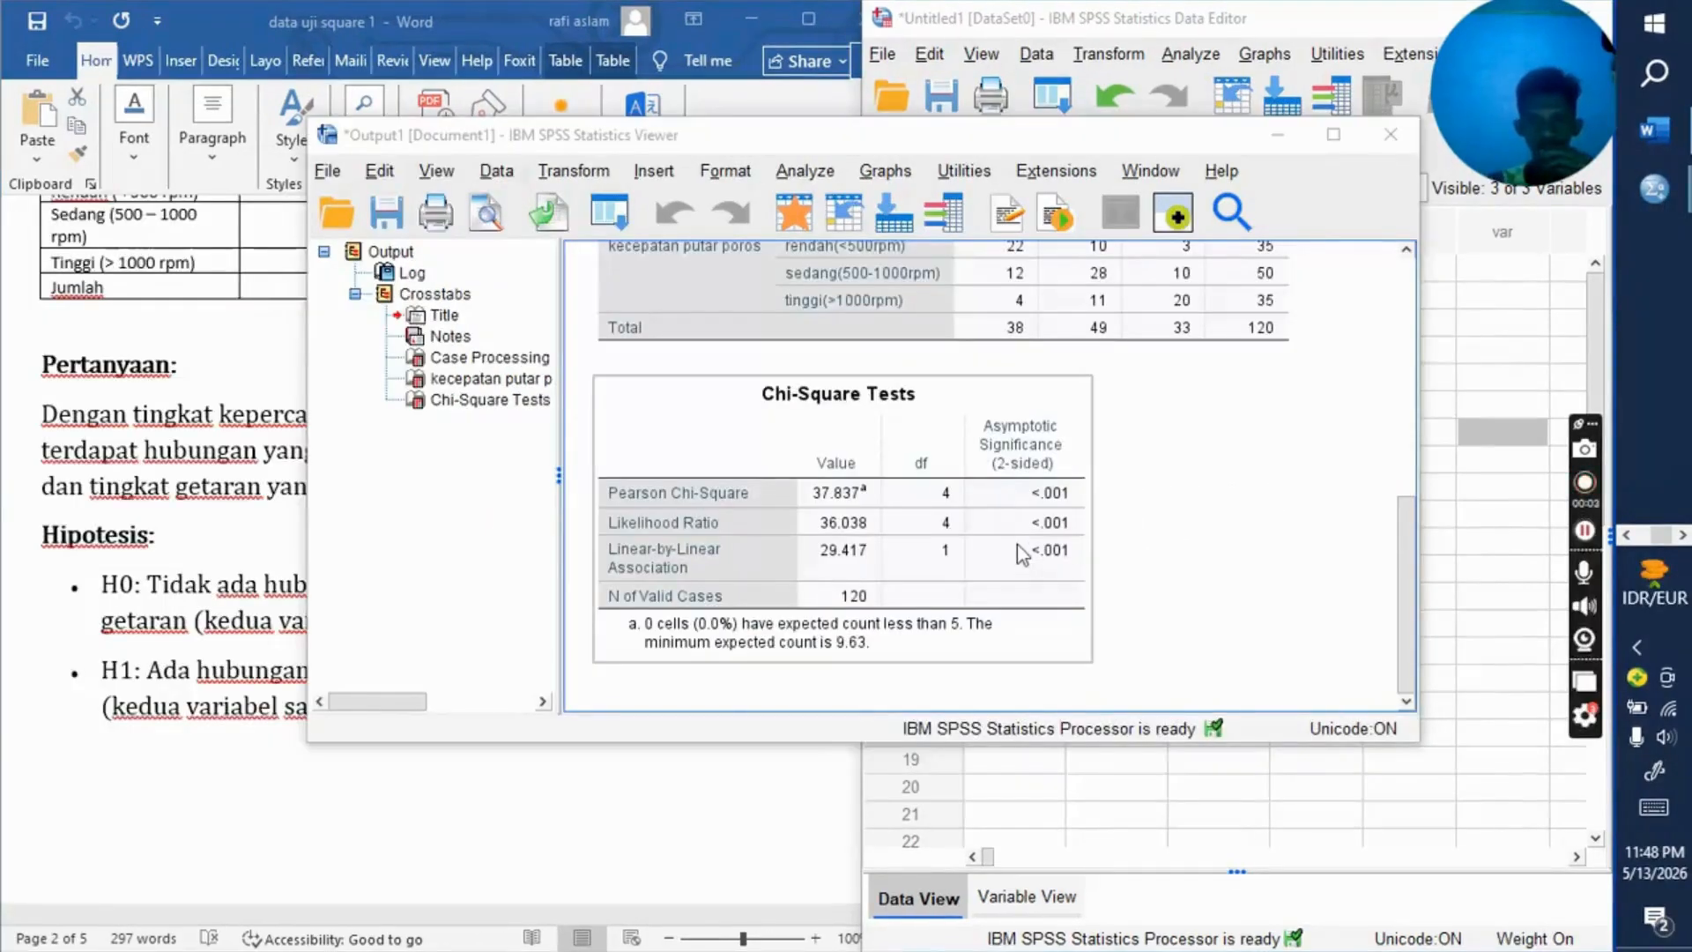
pyautogui.scroll(4, 1017, 543)
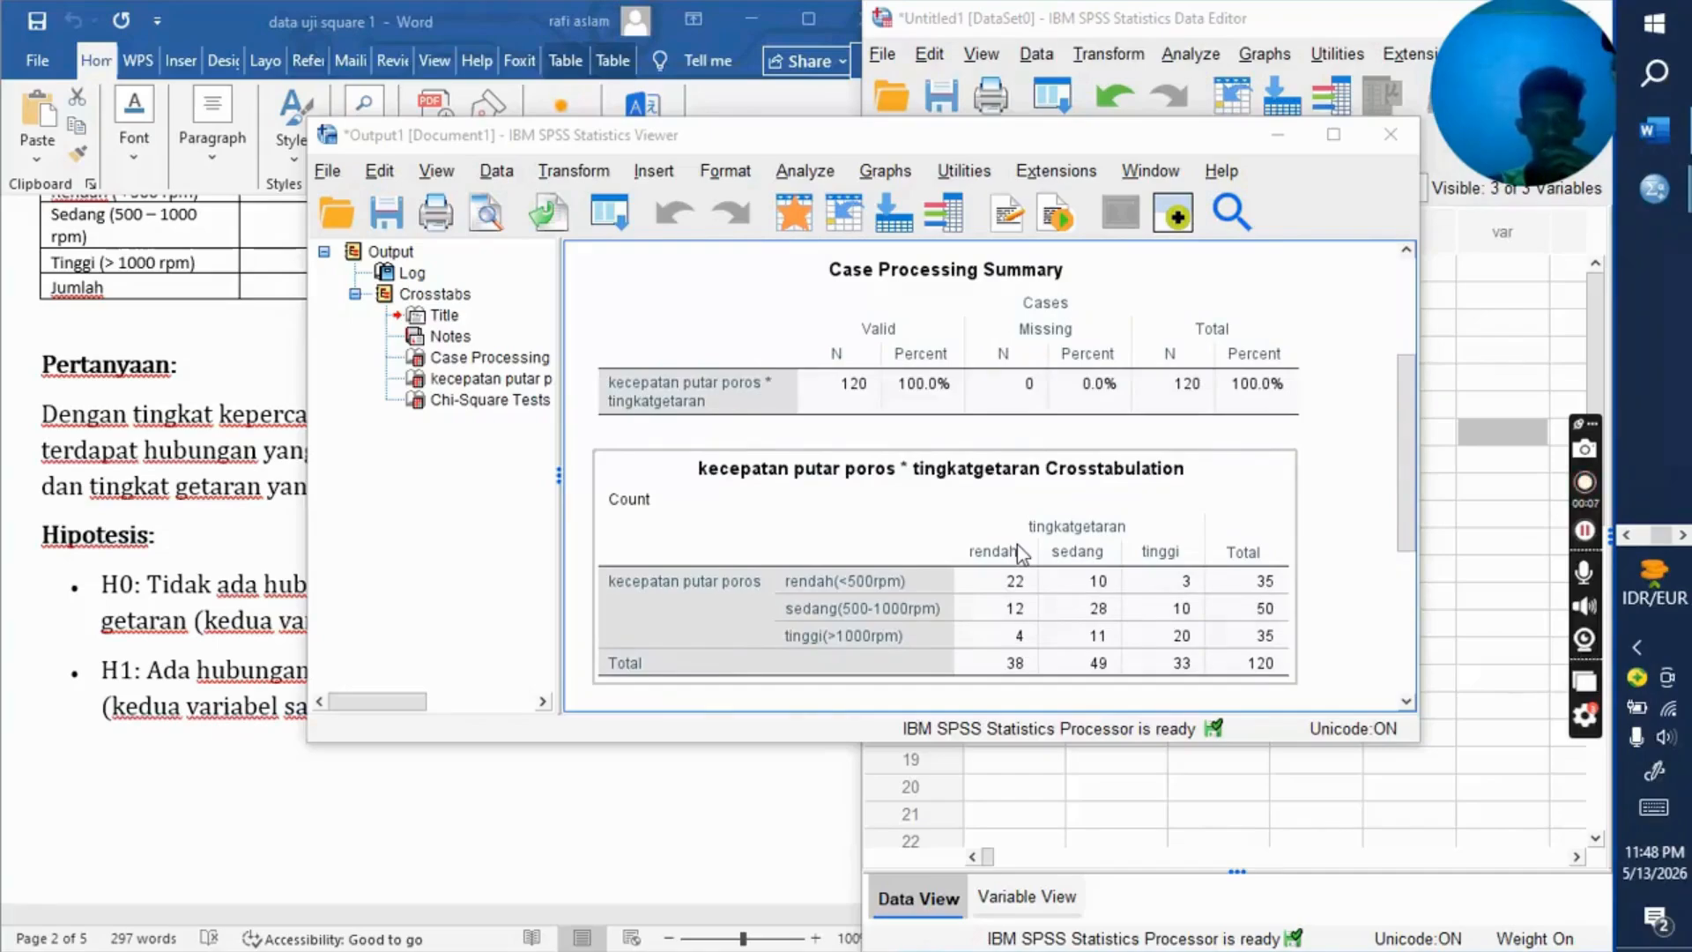
pyautogui.scroll(-3, 1021, 554)
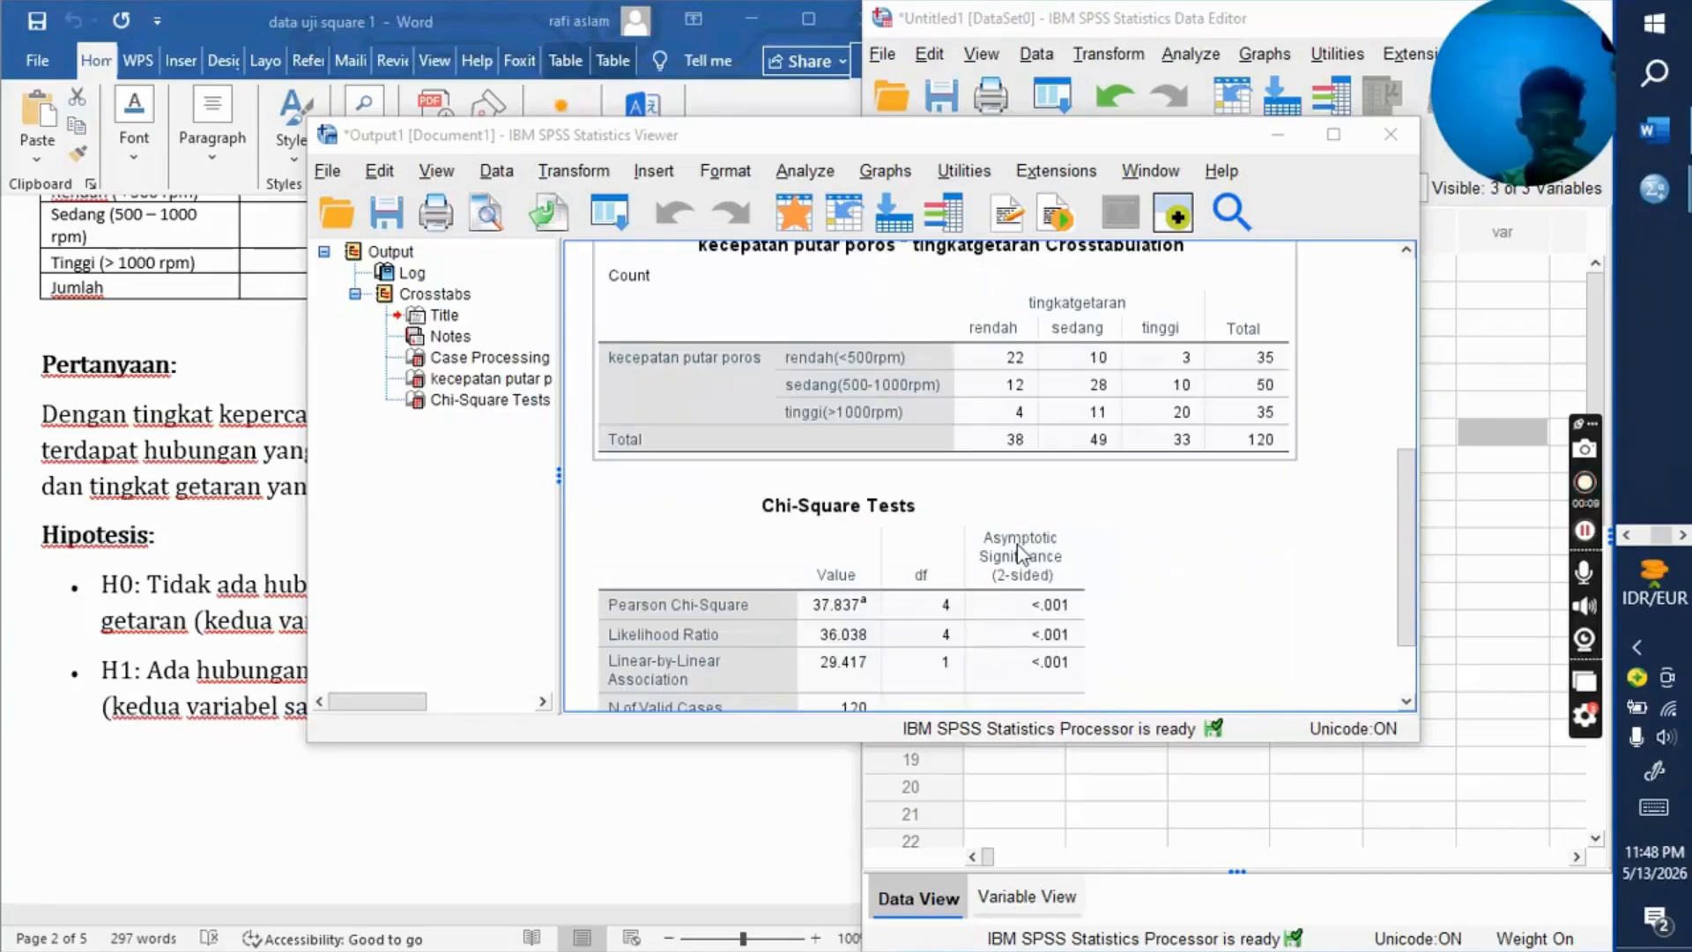
pyautogui.scroll(-2, 1020, 554)
pyautogui.scroll(4, 1020, 554)
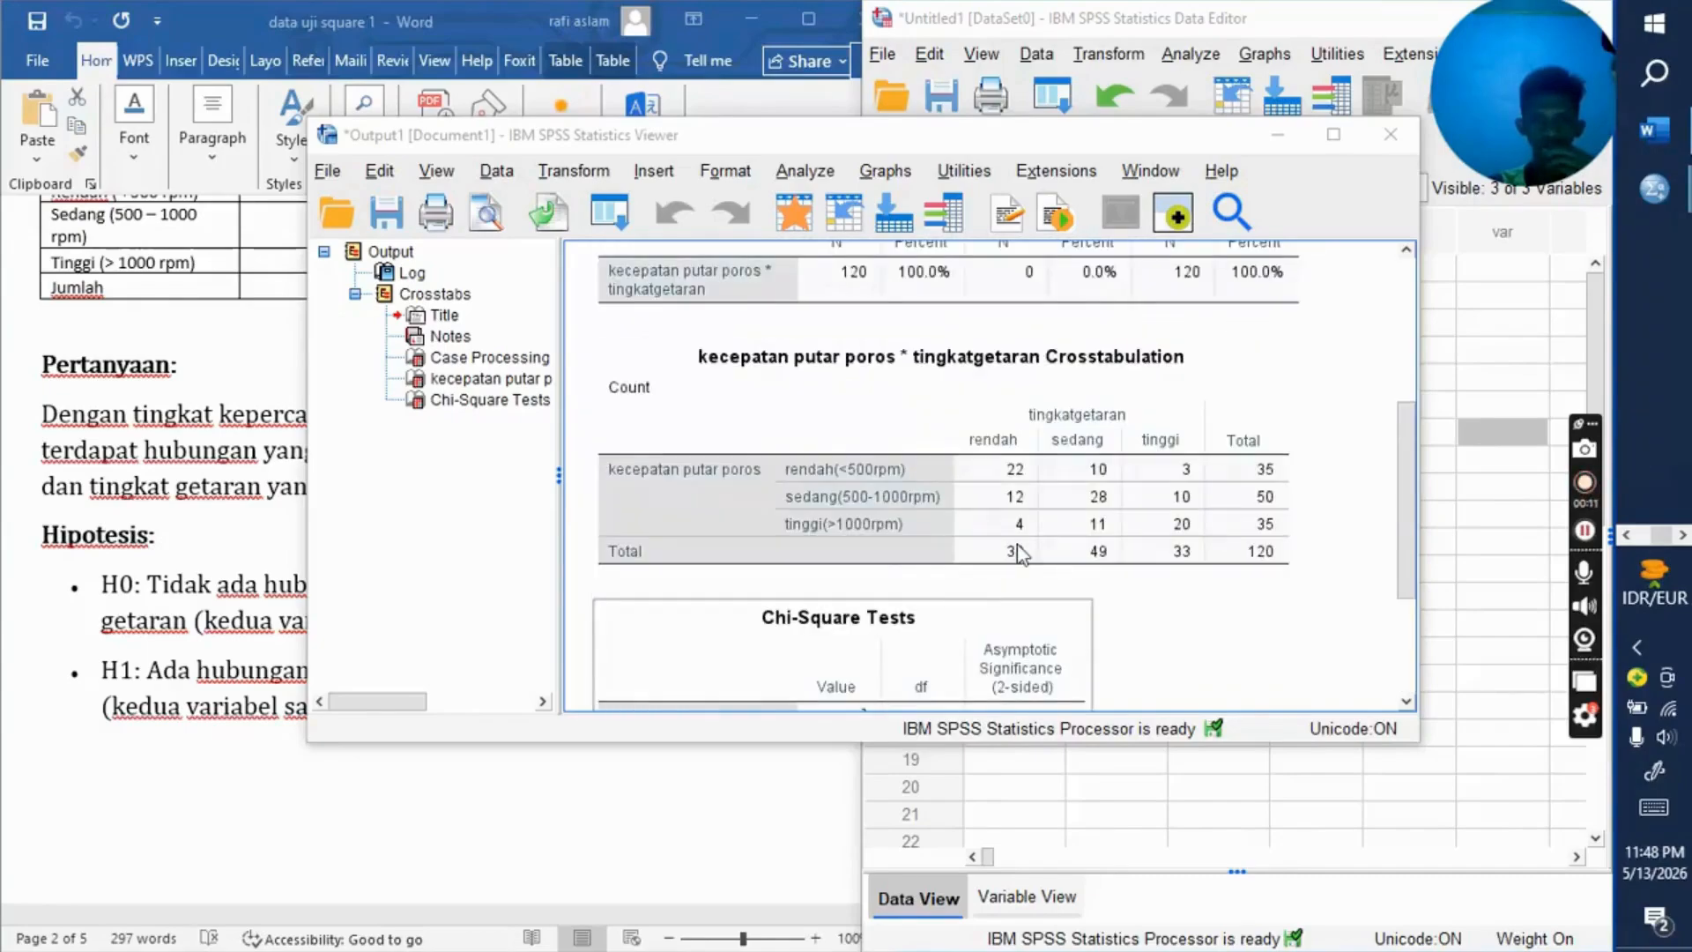
pyautogui.scroll(-3, 1021, 553)
pyautogui.scroll(3, 1055, 467)
pyautogui.click(1144, 429)
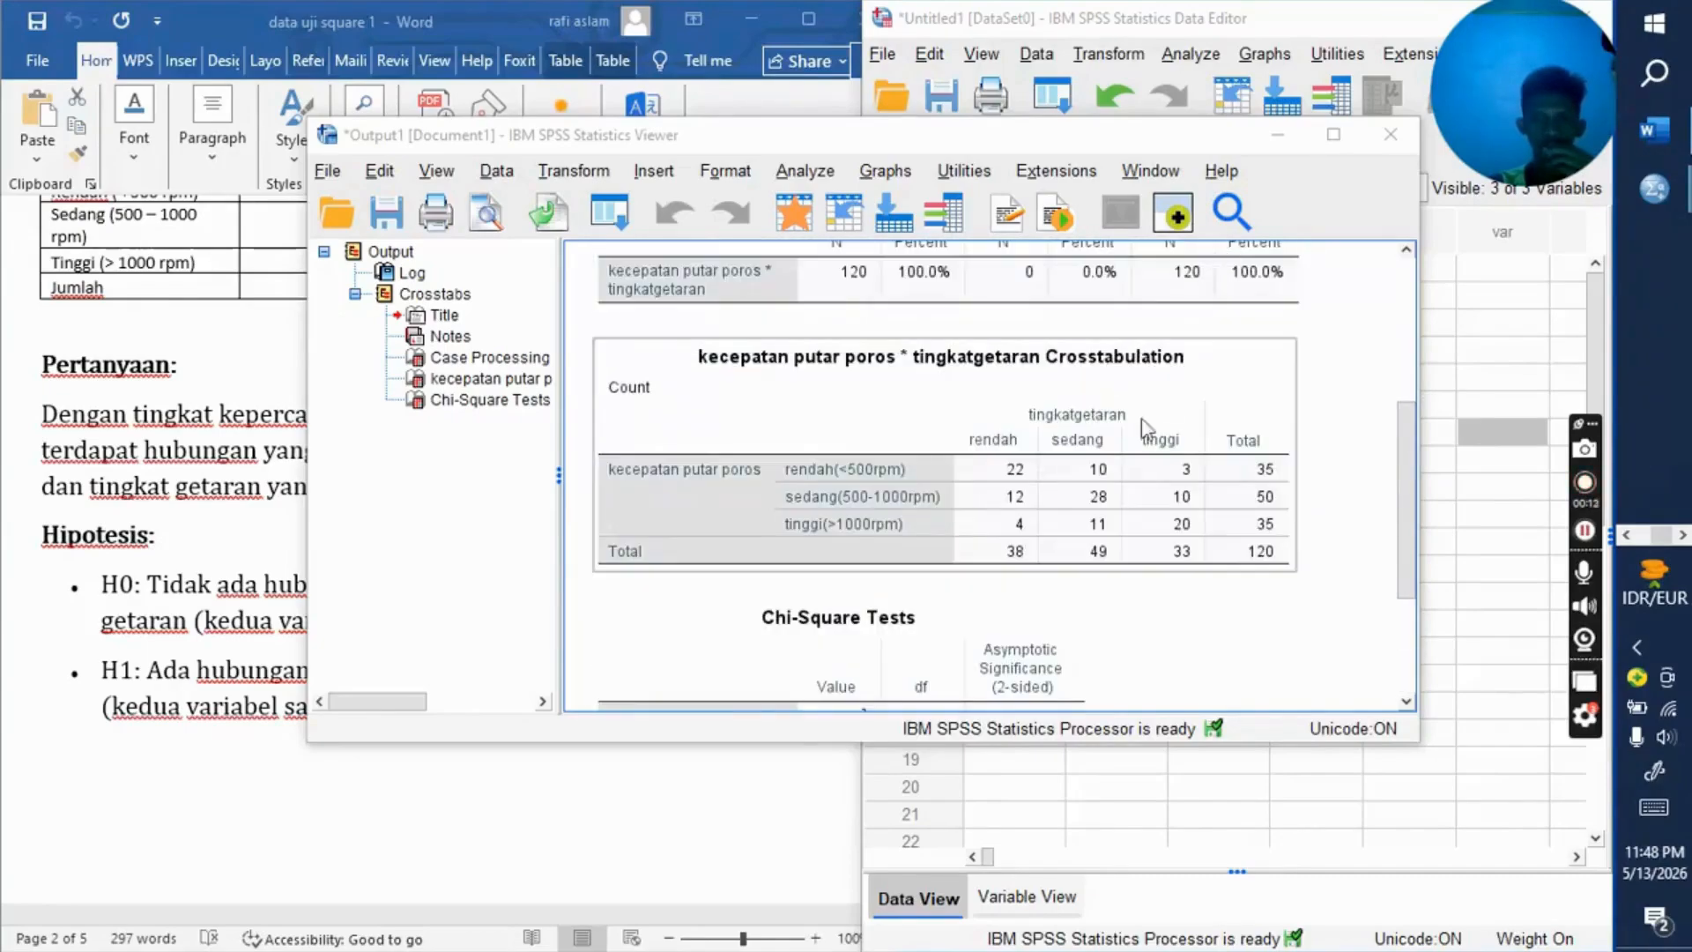
pyautogui.scroll(2, 1119, 483)
pyautogui.scroll(-1, 1119, 483)
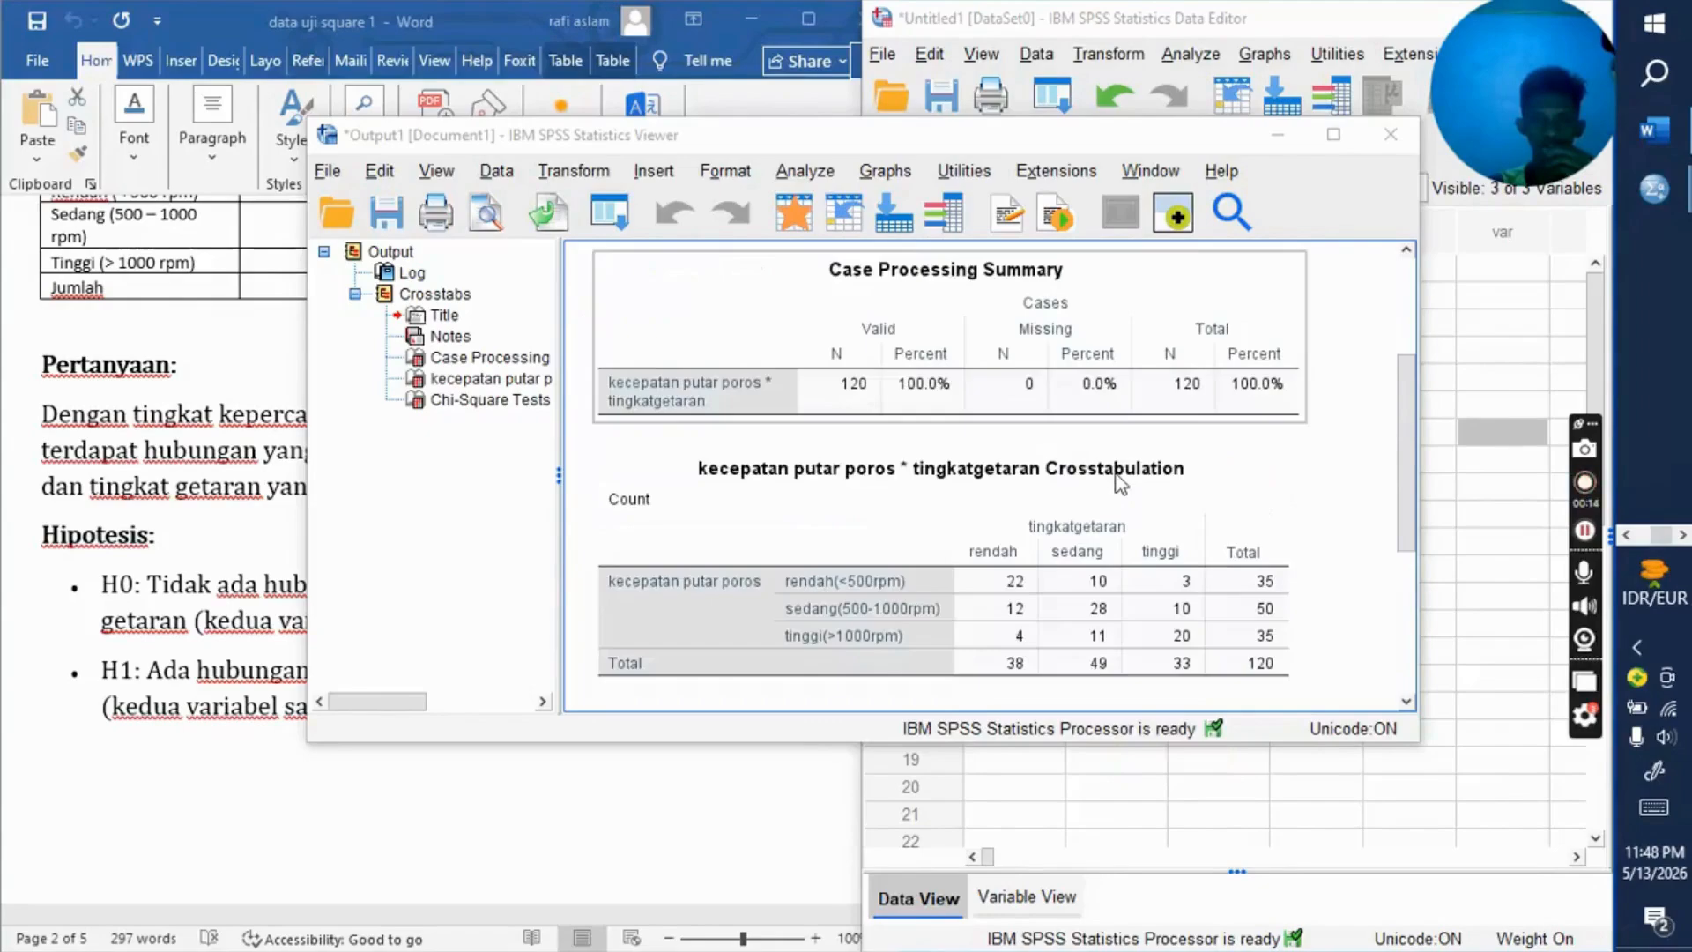
pyautogui.scroll(-3, 1119, 483)
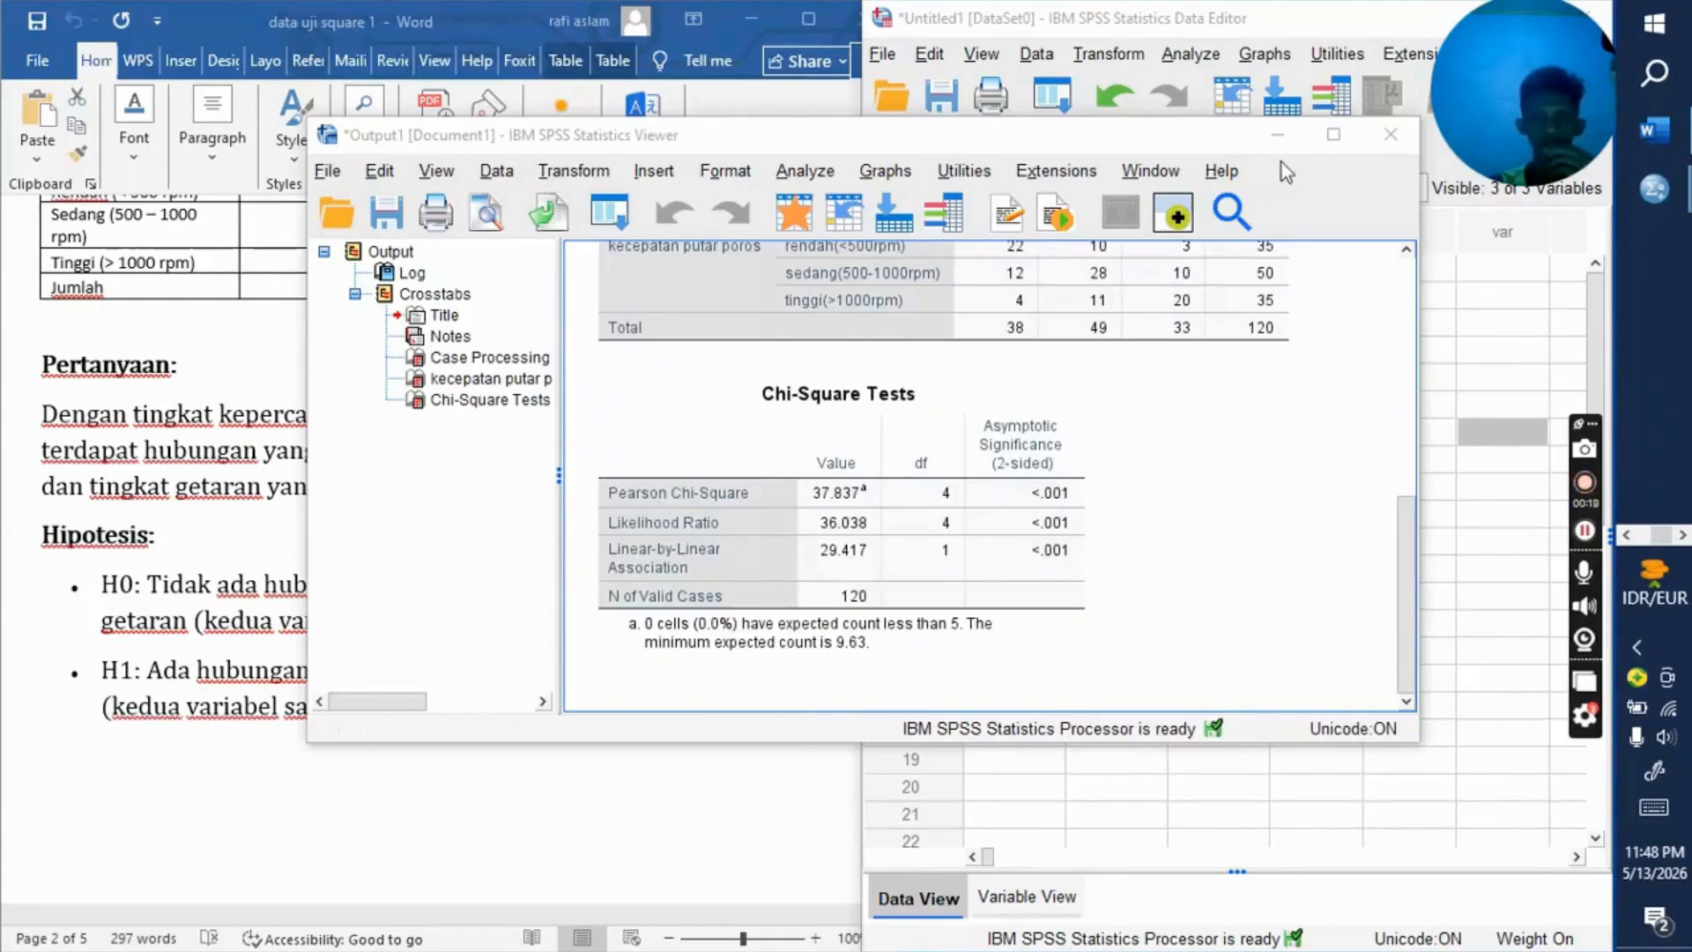
pyautogui.click(1283, 138)
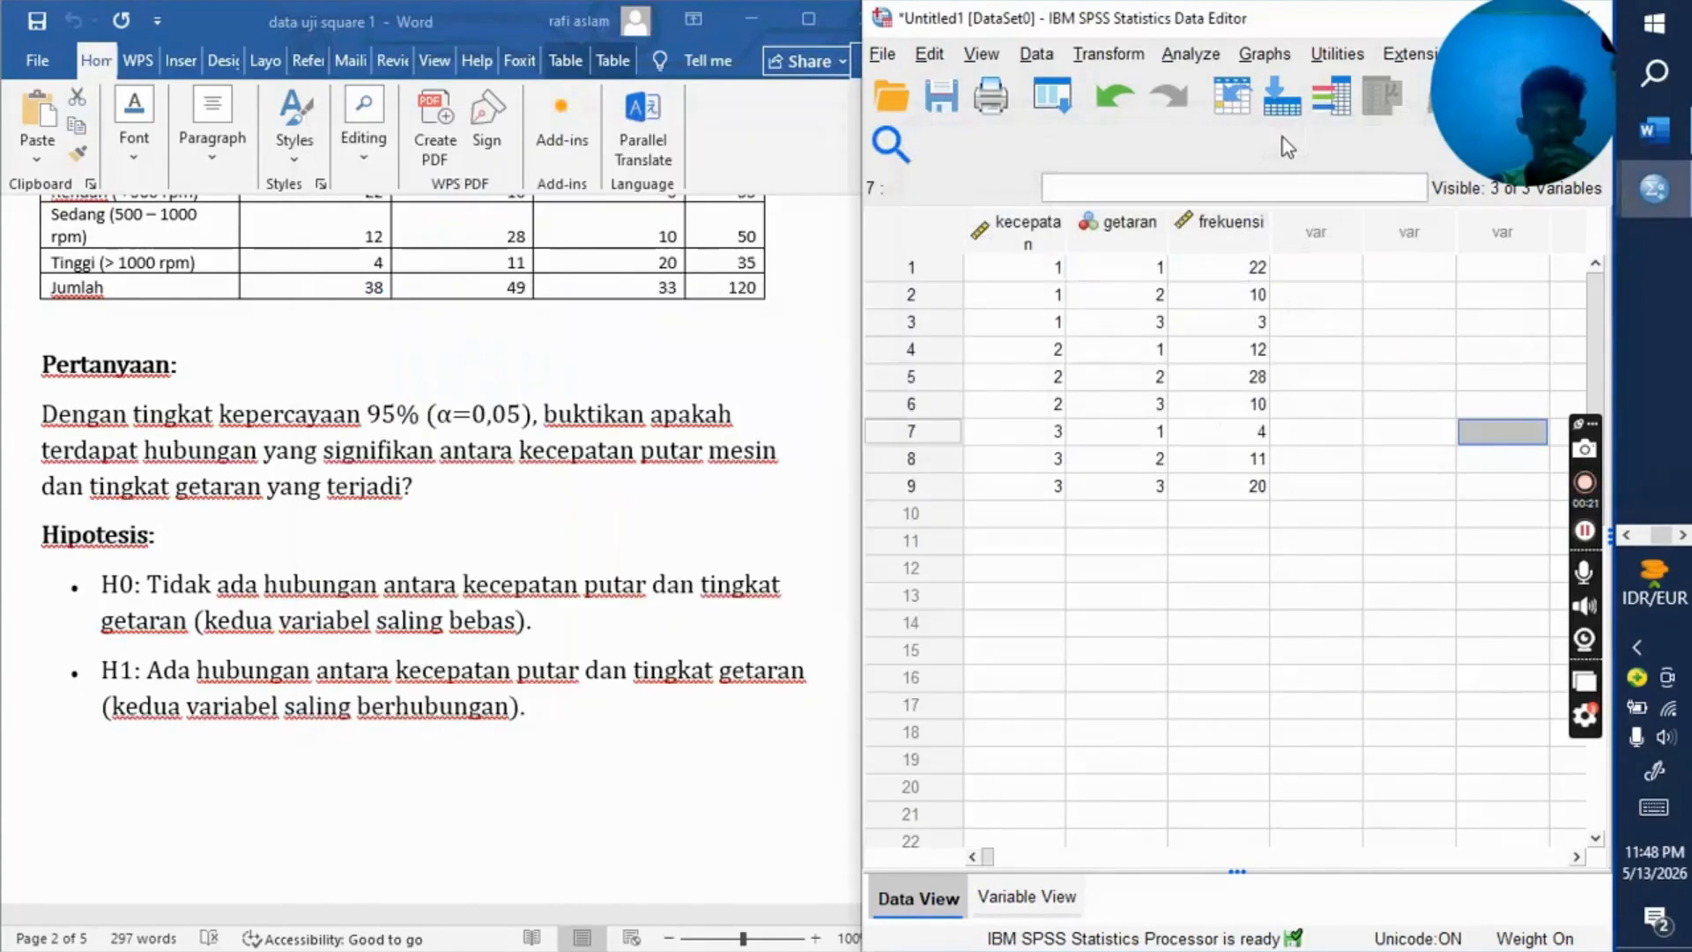